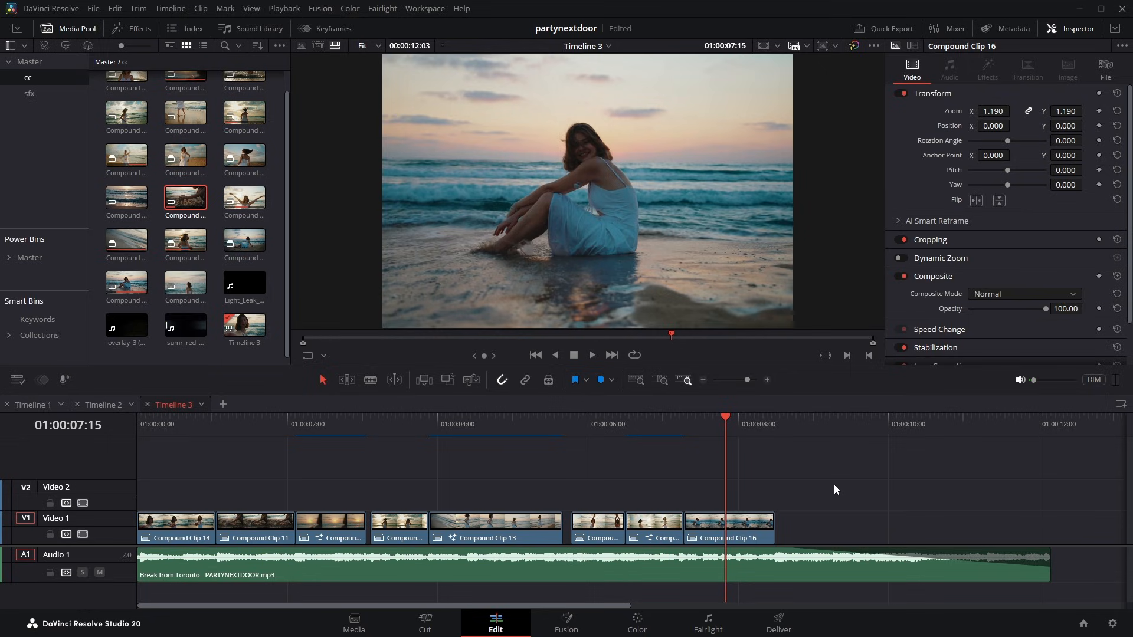
Fit the timeline in view and play Timeline 3 from its beginning to review the edit.
{"action": "key", "text": "shift+z"}
{"action": "key", "text": "Home"}
{"action": "key", "text": "space"}
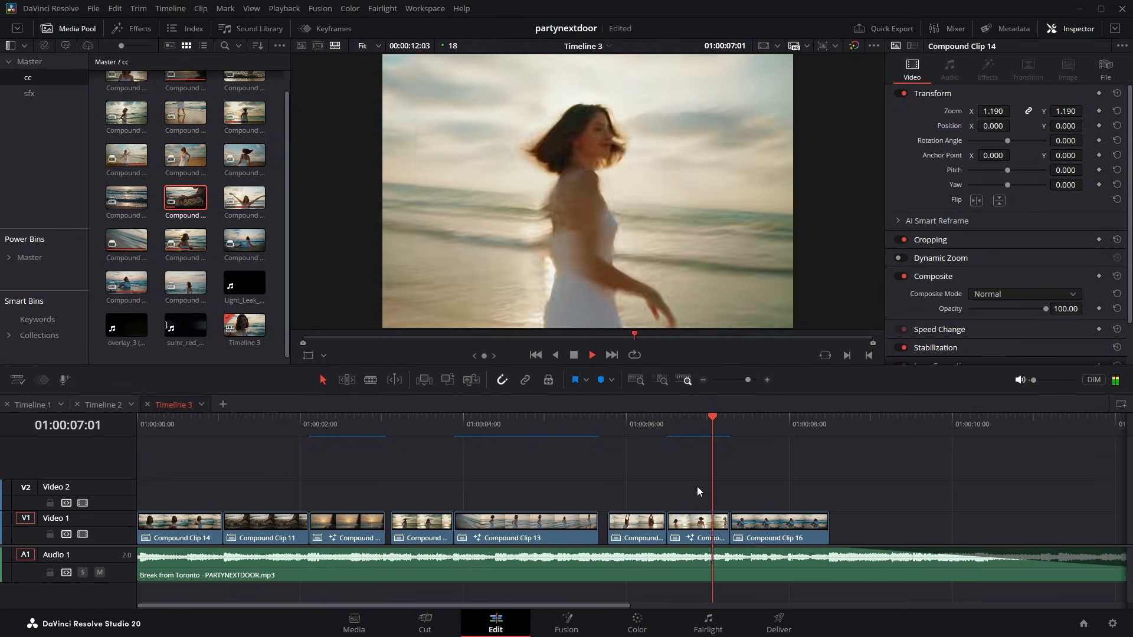
Open Compound Clip 14, the first clip of the timeline, in Fusion and add an Optical Flow node after MediaIn1.
{"action": "left_click", "coordinate": [158, 423]}
{"action": "key", "text": "shift+5"}
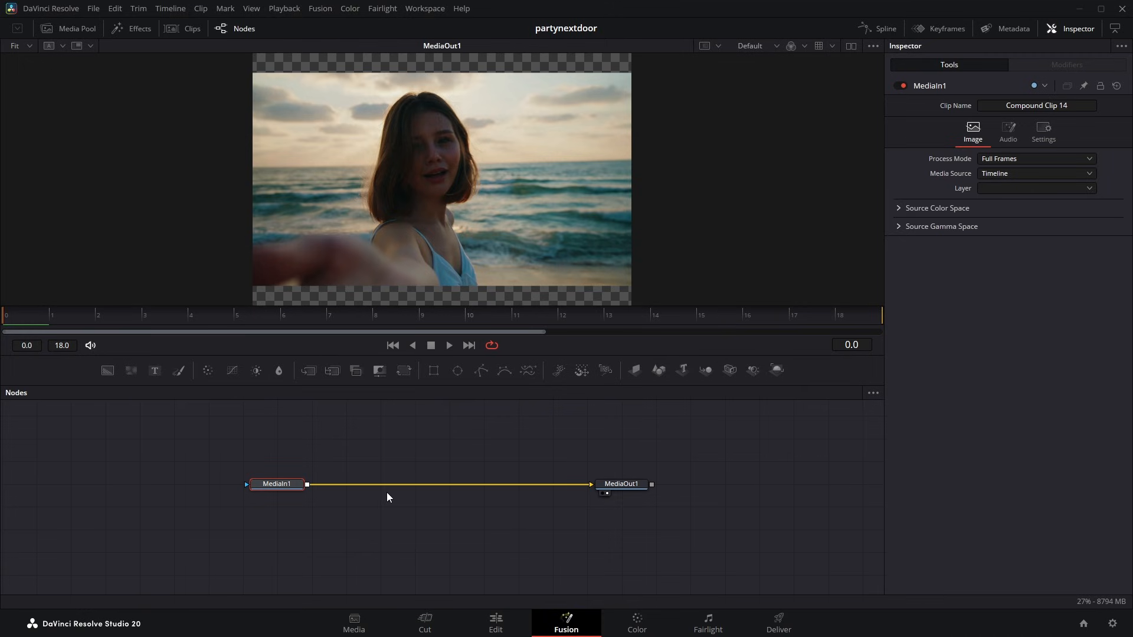
{"action": "key", "text": "shift+space"}
{"action": "type", "text": "opti"}
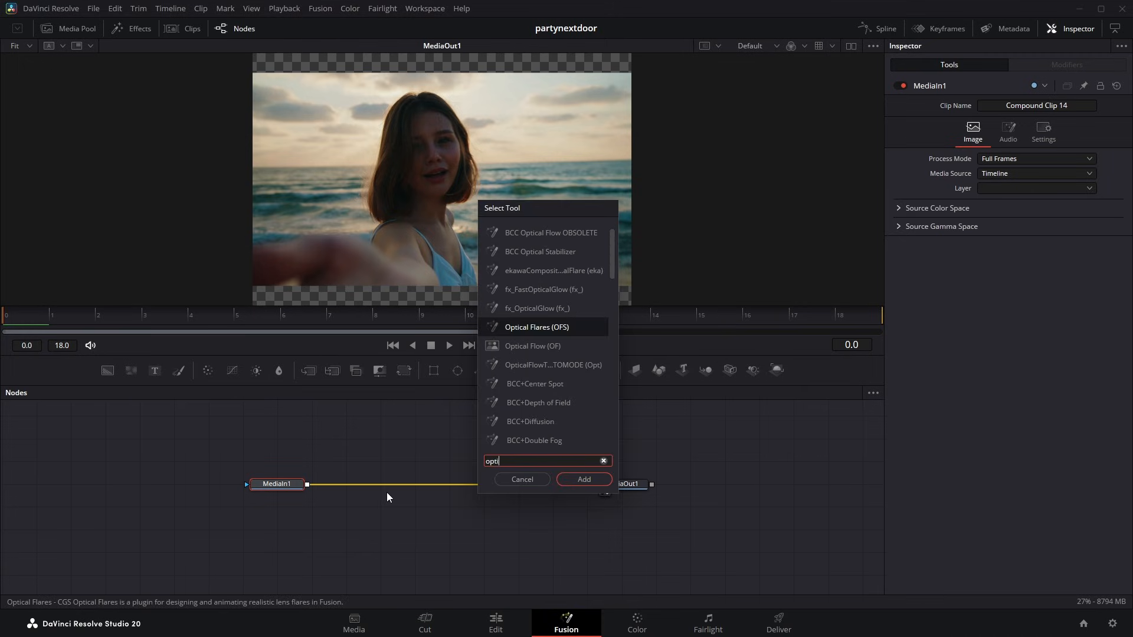
{"action": "type", "text": "calflow"}
{"action": "key", "text": "Return"}
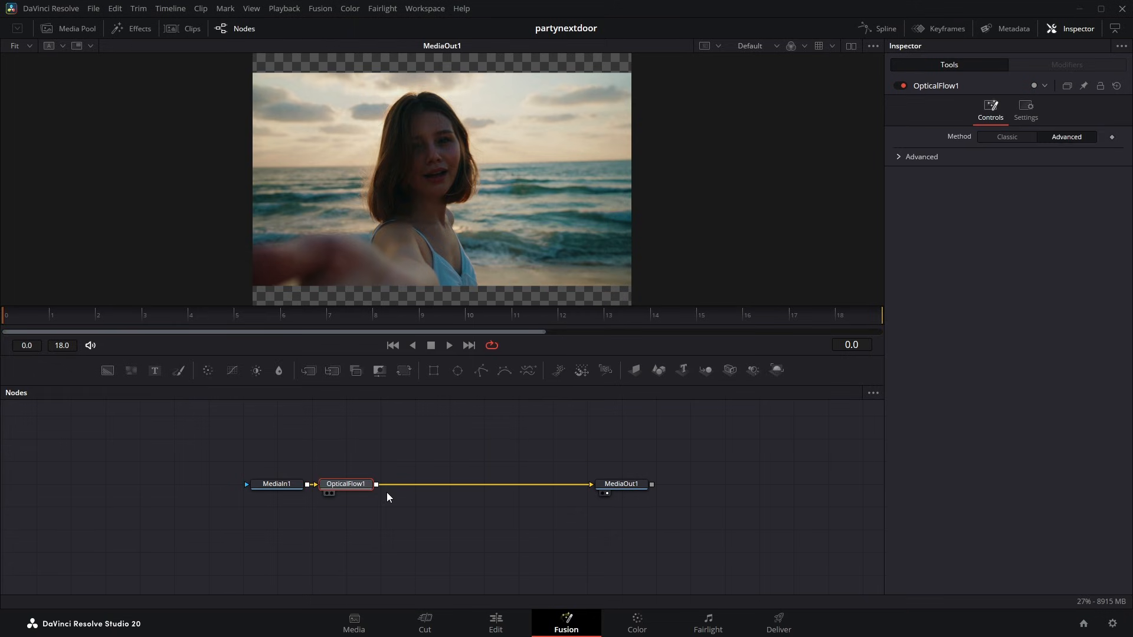
Add a Time Stretcher node between OpticalFlow1 and MediaOut1.
{"action": "key", "text": "shift+space"}
{"action": "type", "text": "timestr"}
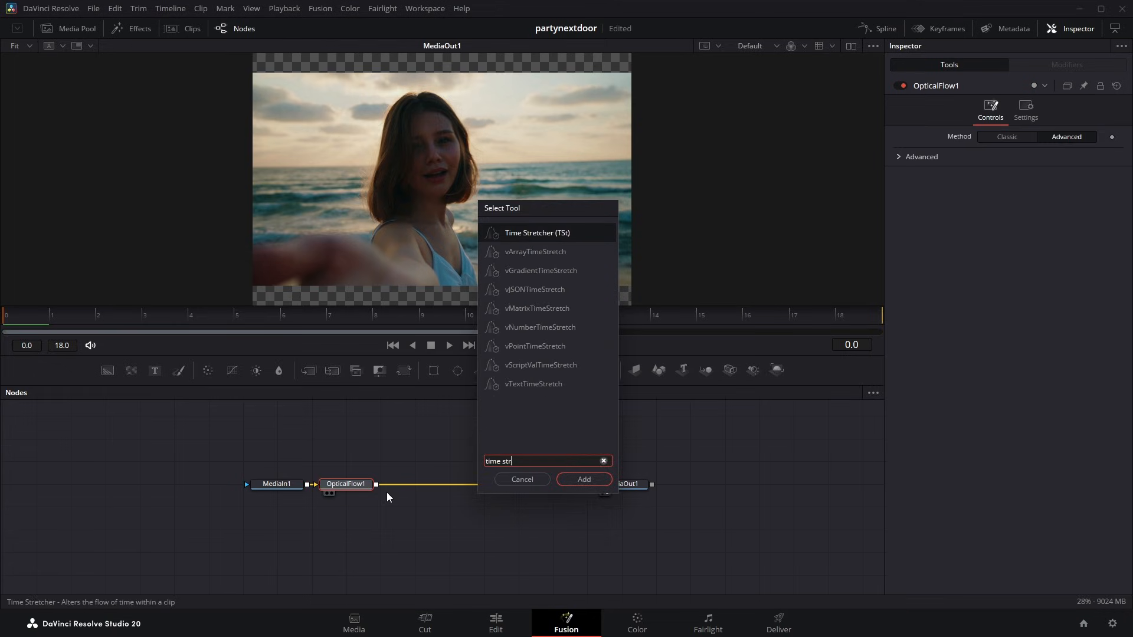
{"action": "key", "text": "Return"}
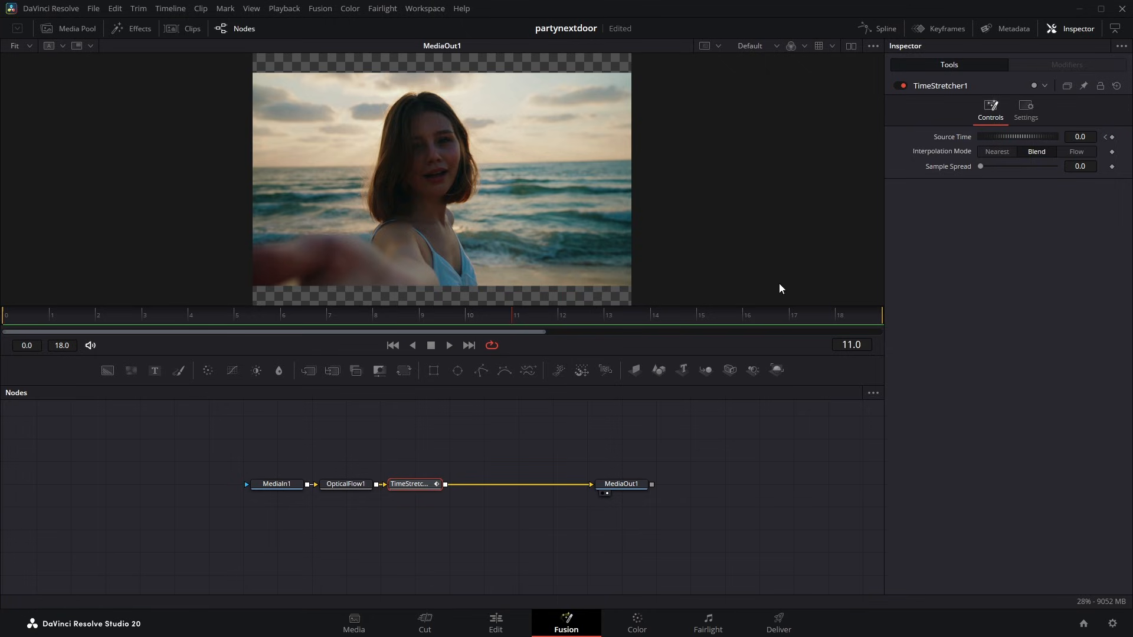
Keyframe the Time Stretcher's Source Time at 12 on frame 11 and 30 on frame 36, using Flow interpolation.
{"action": "left_click", "coordinate": [1077, 137]}
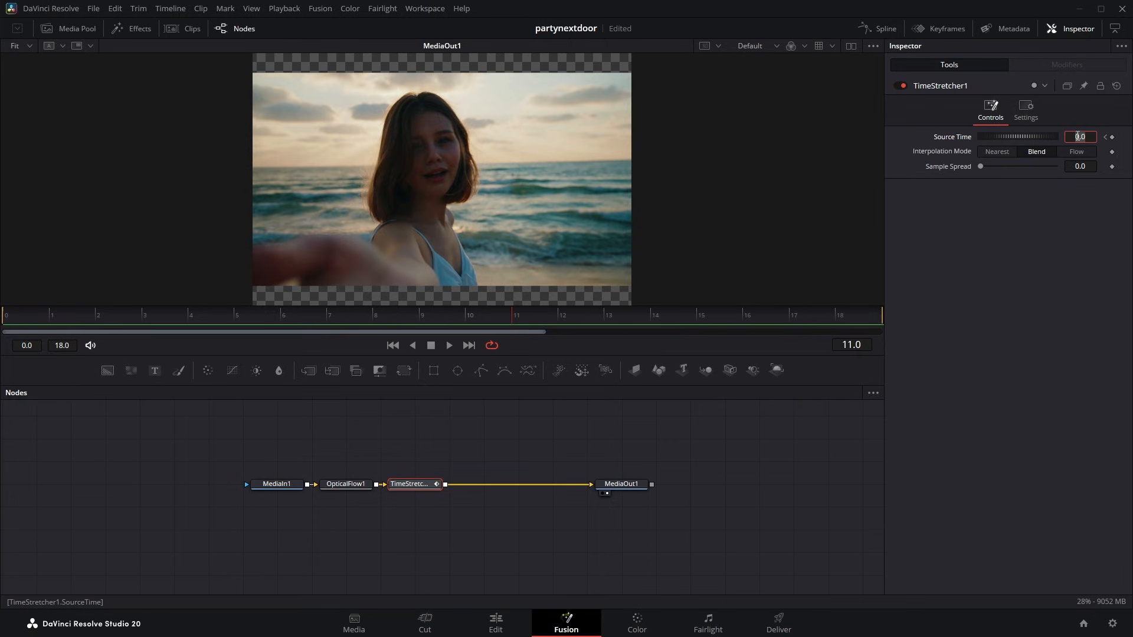
{"action": "type", "text": "12"}
{"action": "key", "text": "Return"}
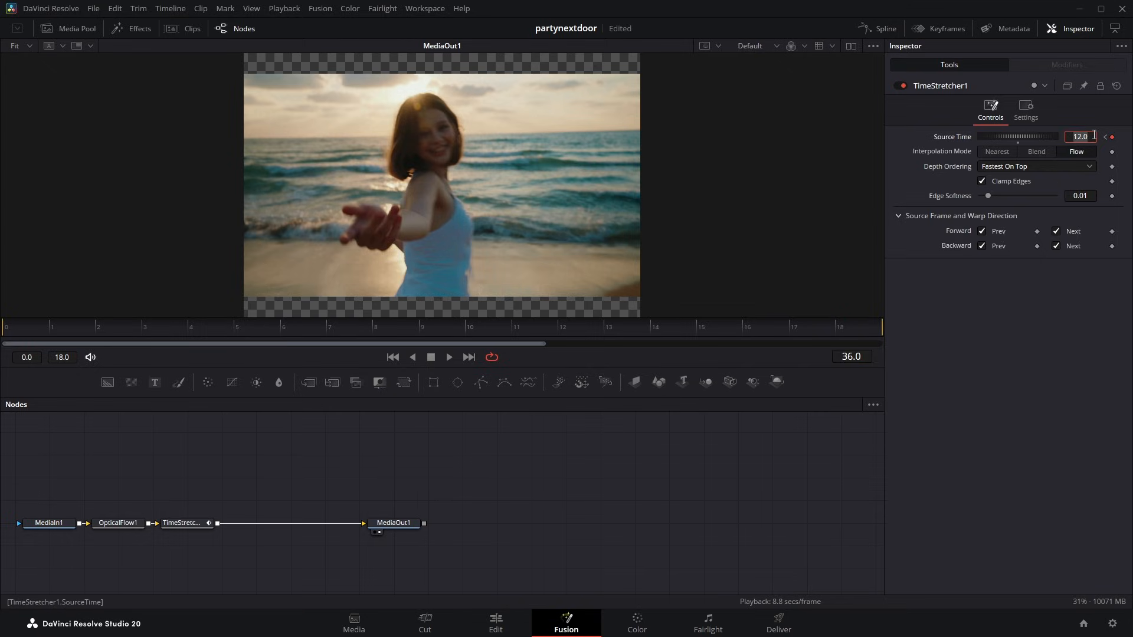
{"action": "key", "text": "Return"}
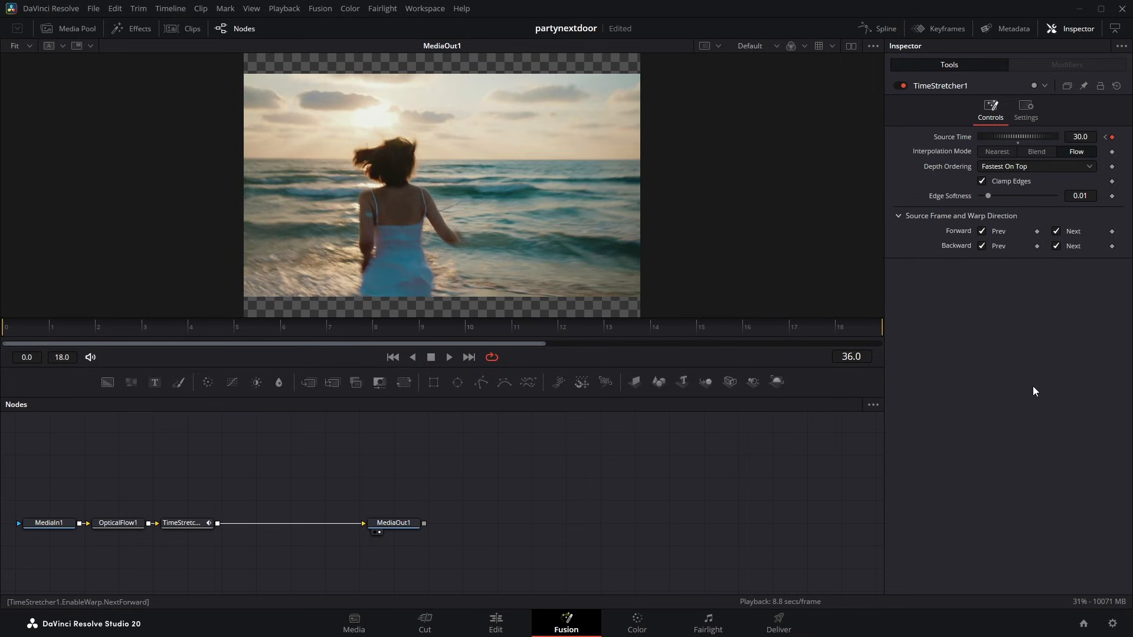
Fit the Source Time curve in the Spline editor and bend its first segment to start fast and ease out toward frame 11.
{"action": "left_click", "coordinate": [879, 29]}
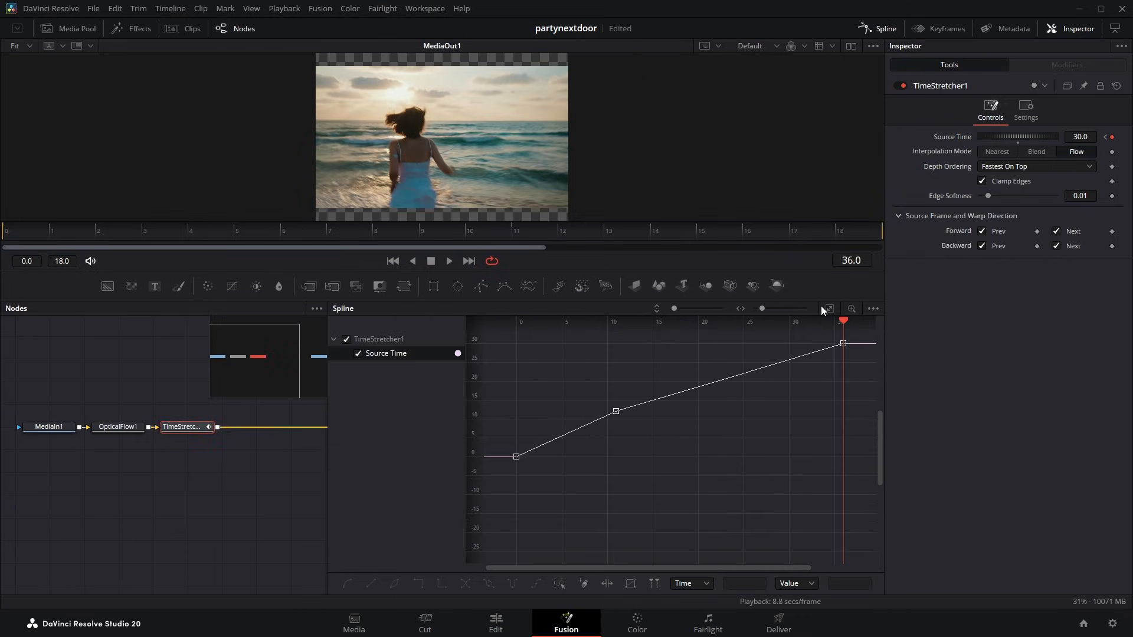
{"action": "left_click", "coordinate": [828, 309]}
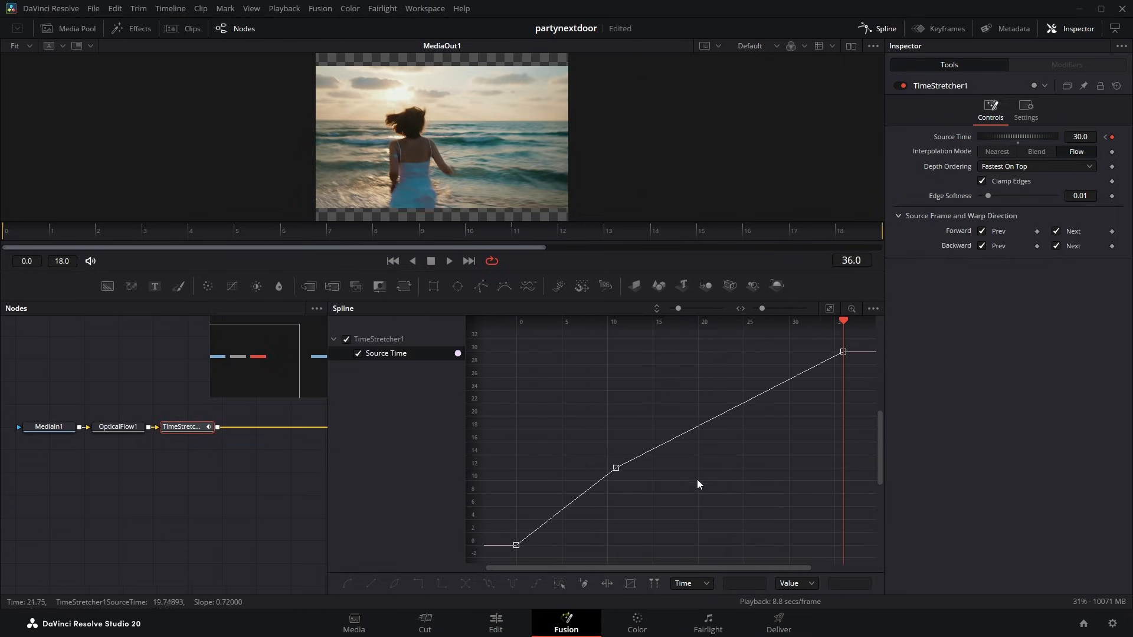
{"action": "key", "text": "ctrl+a"}
{"action": "left_click_drag", "start_coordinate": [541, 518], "coordinate": [550, 477]}
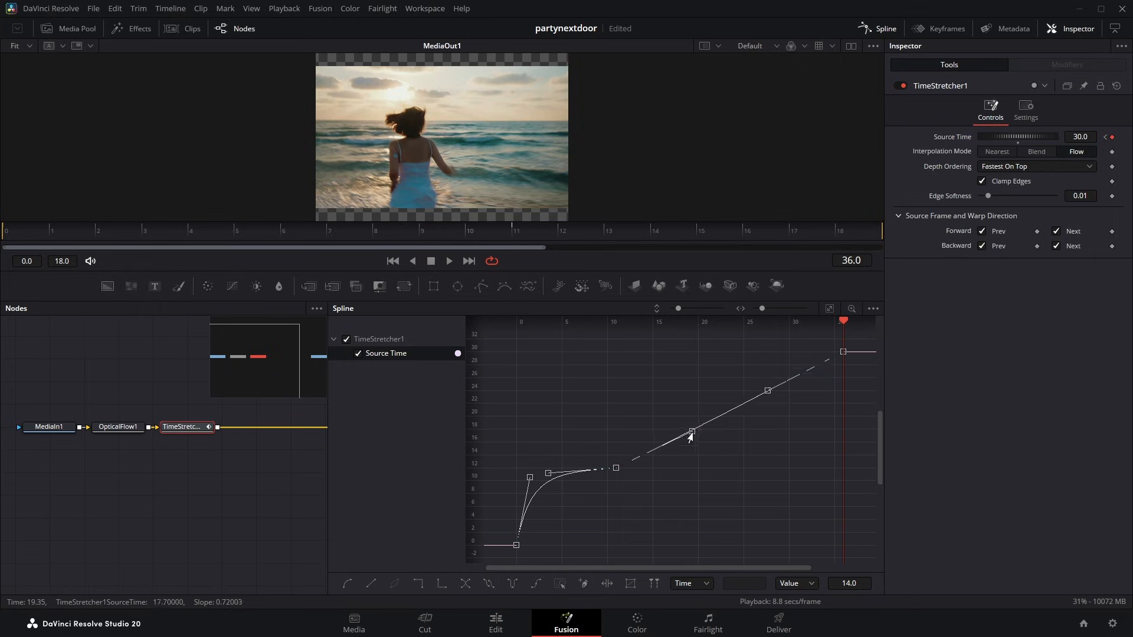
Shape the second Source Time segment into an S-curve, flat near frames 11 and 36 and steep midway.
{"action": "left_click_drag", "start_coordinate": [691, 434], "coordinate": [739, 465]}
{"action": "left_click_drag", "start_coordinate": [768, 391], "coordinate": [614, 377]}
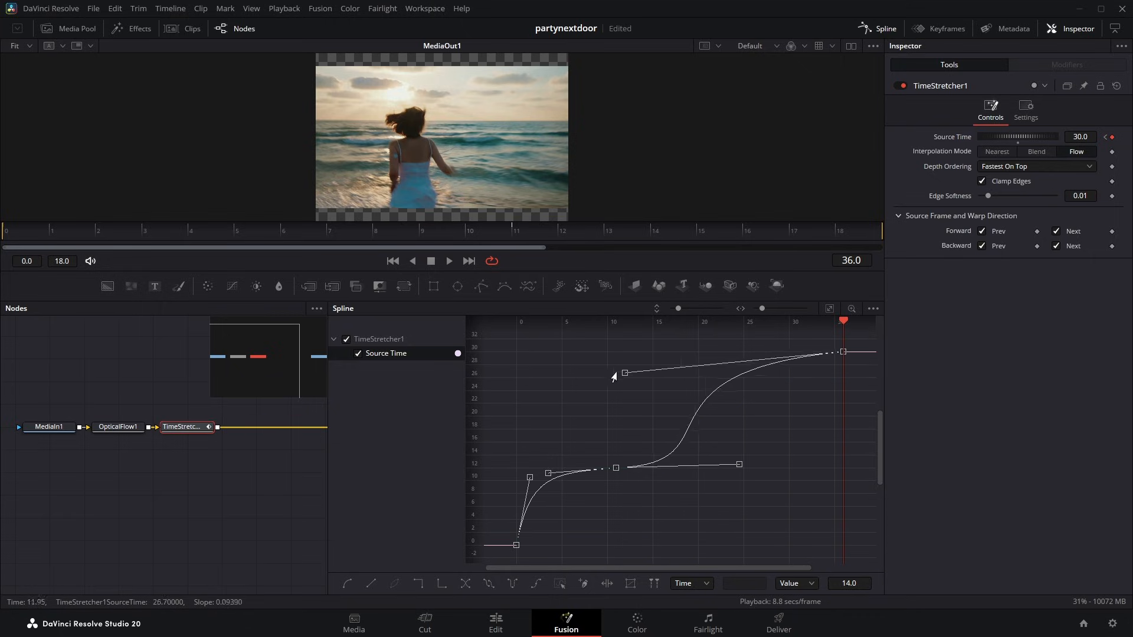
{"action": "left_click_drag", "start_coordinate": [739, 465], "coordinate": [754, 463]}
{"action": "mouse_move", "coordinate": [625, 372]}
{"action": "left_mouse_down"}
{"action": "mouse_move", "coordinate": [614, 371]}
{"action": "mouse_move", "coordinate": [628, 371]}
{"action": "left_mouse_up"}
{"action": "left_click_drag", "start_coordinate": [745, 470], "coordinate": [736, 471]}
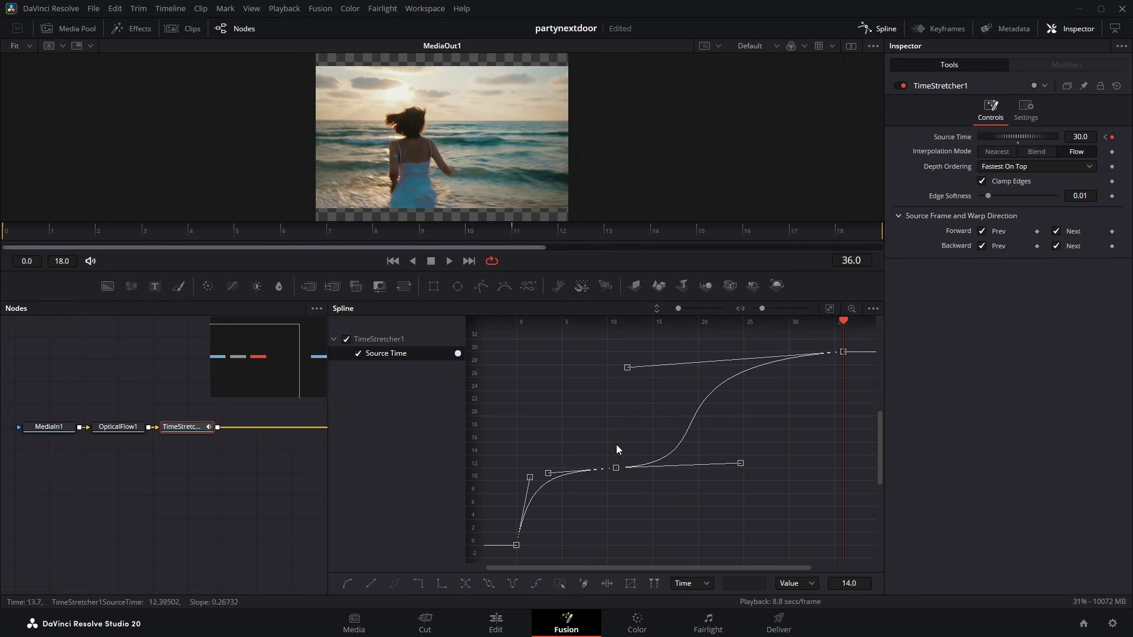
Check the motion up to frame 18 and shift the second segment's handles so the steep part comes earlier.
{"action": "left_click_drag", "start_coordinate": [532, 231], "coordinate": [893, 231]}
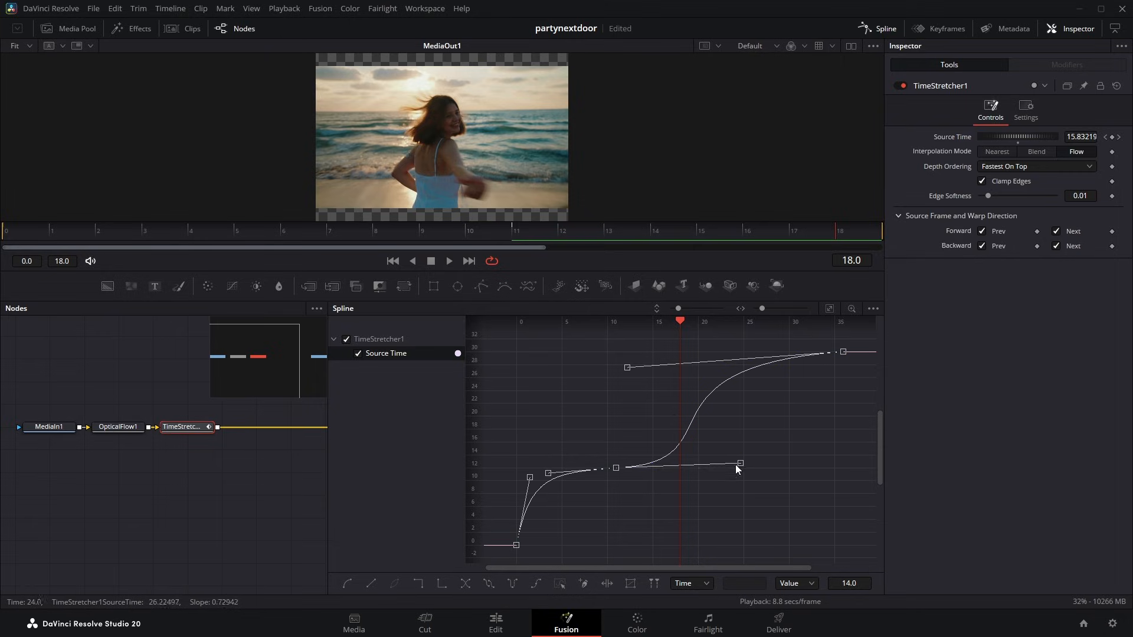
{"action": "left_click_drag", "start_coordinate": [739, 464], "coordinate": [719, 466]}
{"action": "left_click", "coordinate": [624, 371]}
{"action": "left_click_drag", "start_coordinate": [622, 373], "coordinate": [607, 368]}
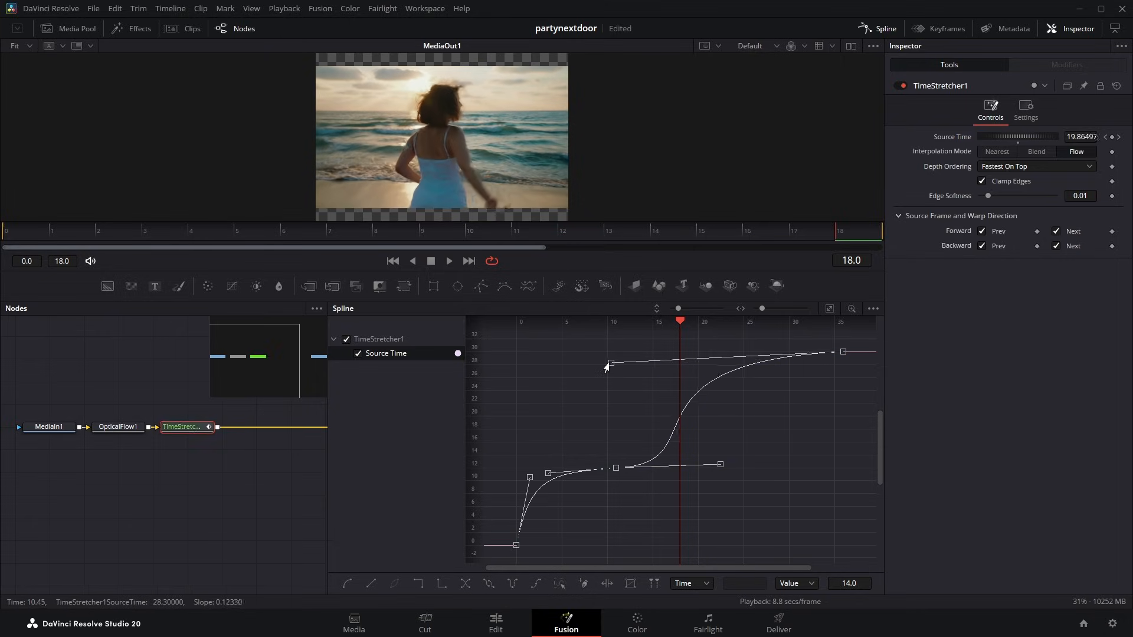
Play back the speed ramp and restore the larger viewer layout without the Spline editor.
{"action": "key", "text": "space"}
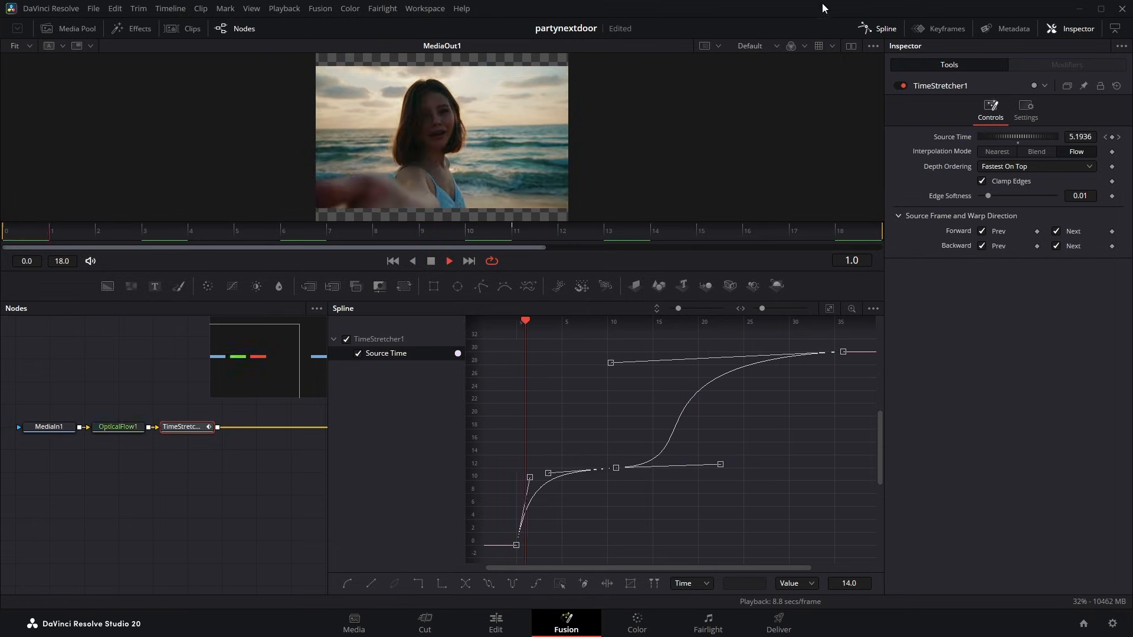
{"action": "left_click", "coordinate": [879, 28]}
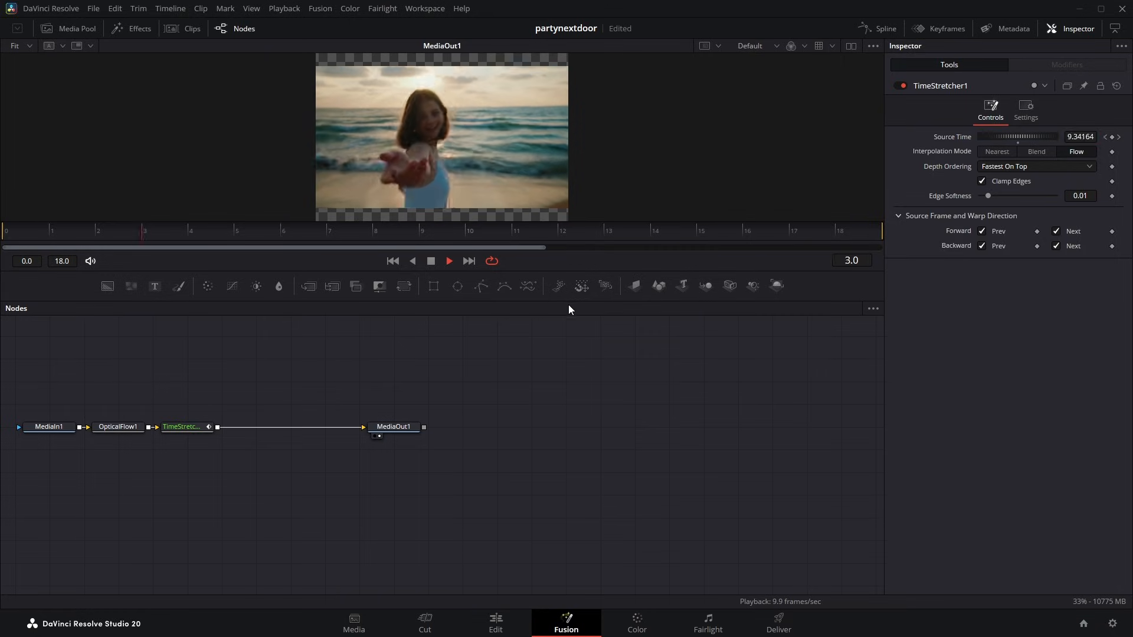
{"action": "left_click_drag", "start_coordinate": [538, 268], "coordinate": [538, 358]}
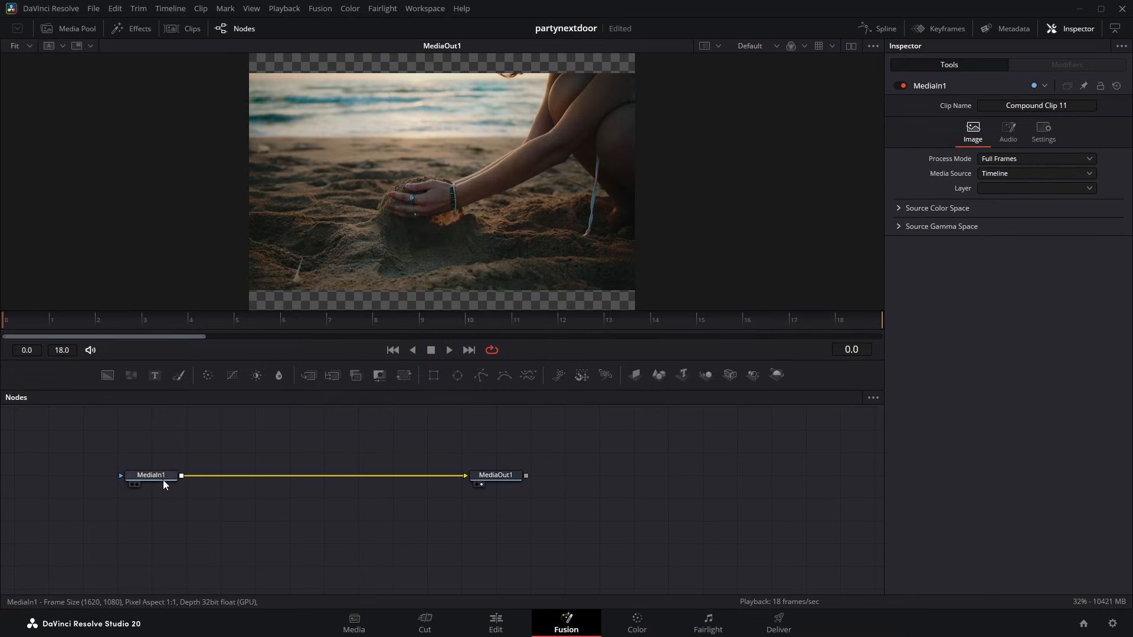
Add an Optical Flow node after MediaIn1 in the Compound Clip 11 composition.
{"action": "left_click", "coordinate": [162, 476]}
{"action": "key", "text": "shift+space"}
{"action": "type", "text": "opti"}
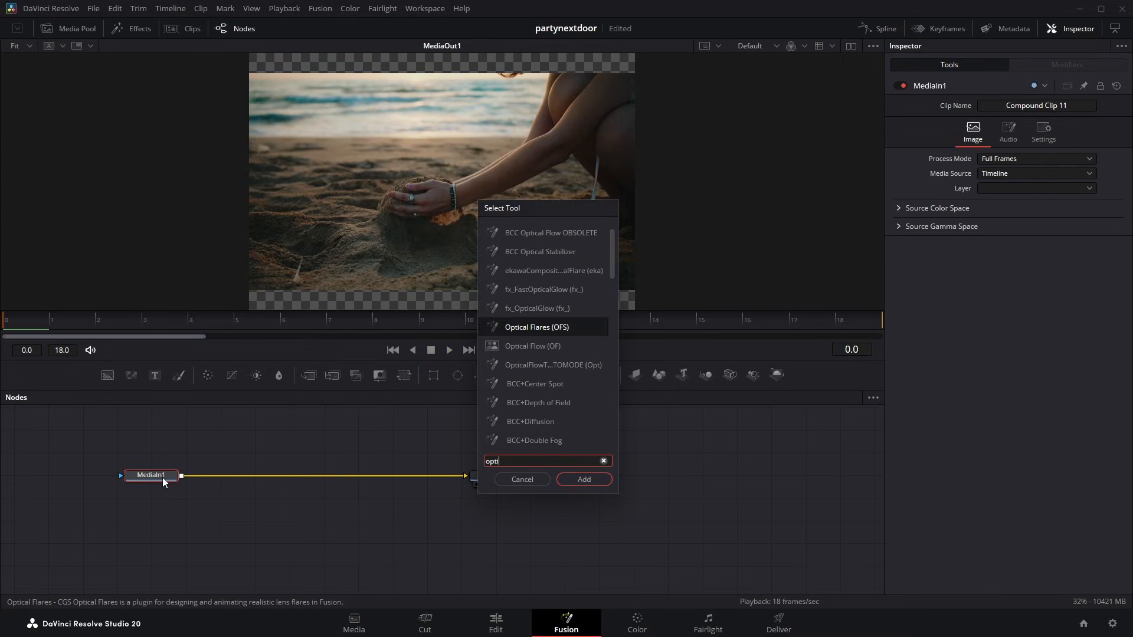
{"action": "type", "text": "cal flow"}
{"action": "key", "text": "Return"}
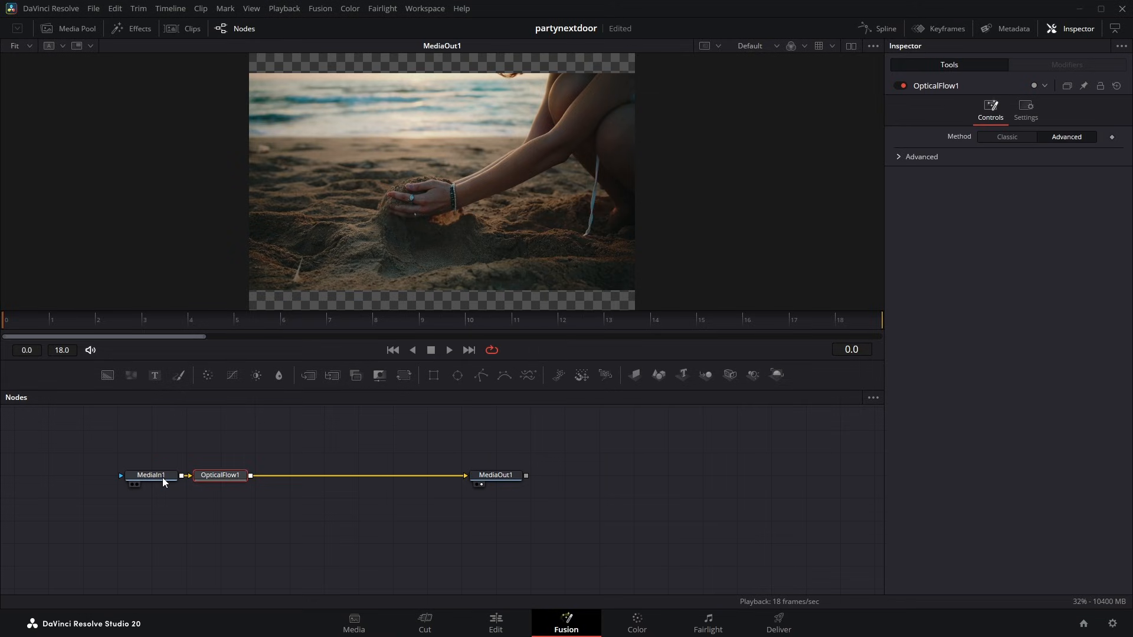
Add a Time Stretcher node after OpticalFlow1 in the Compound Clip 11 composition.
{"action": "key", "text": "shift+space"}
{"action": "type", "text": "time st"}
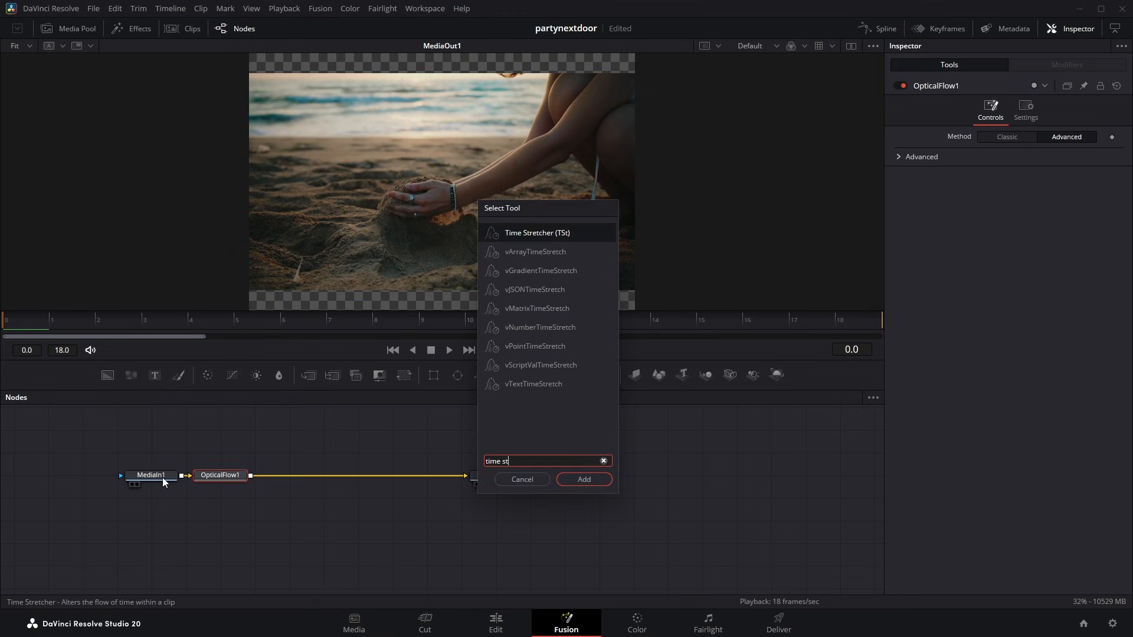
{"action": "key", "text": "Return"}
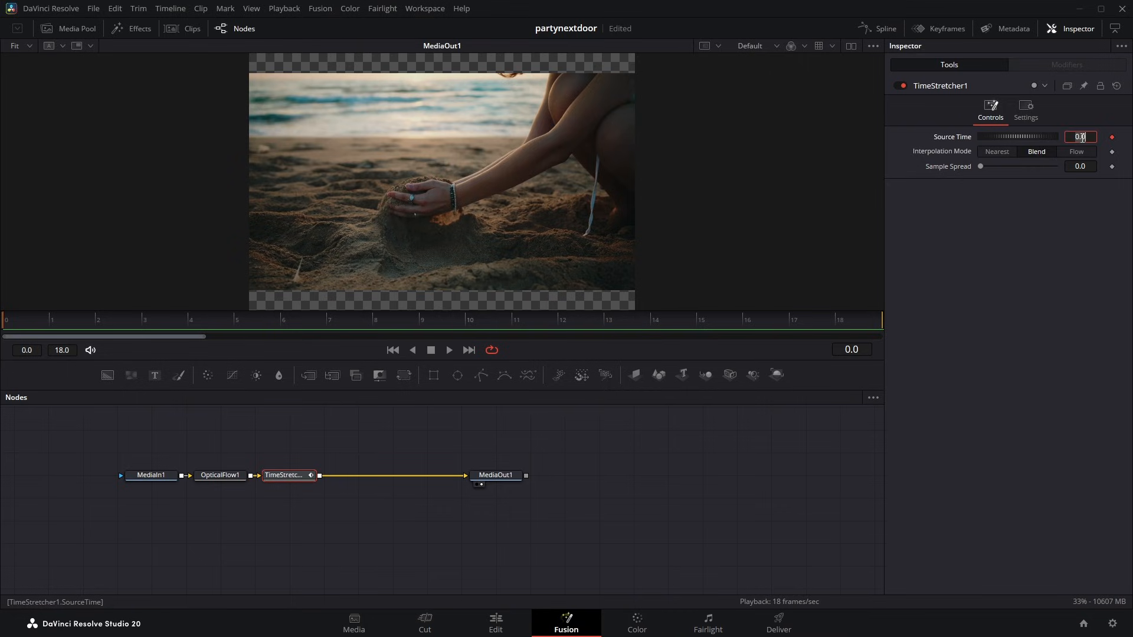
Keyframe the Time Stretcher's Source Time at 4 on frame 0, on frame 14, and at 85 on frame 18.
{"action": "type", "text": "4"}
{"action": "key", "text": "Return"}
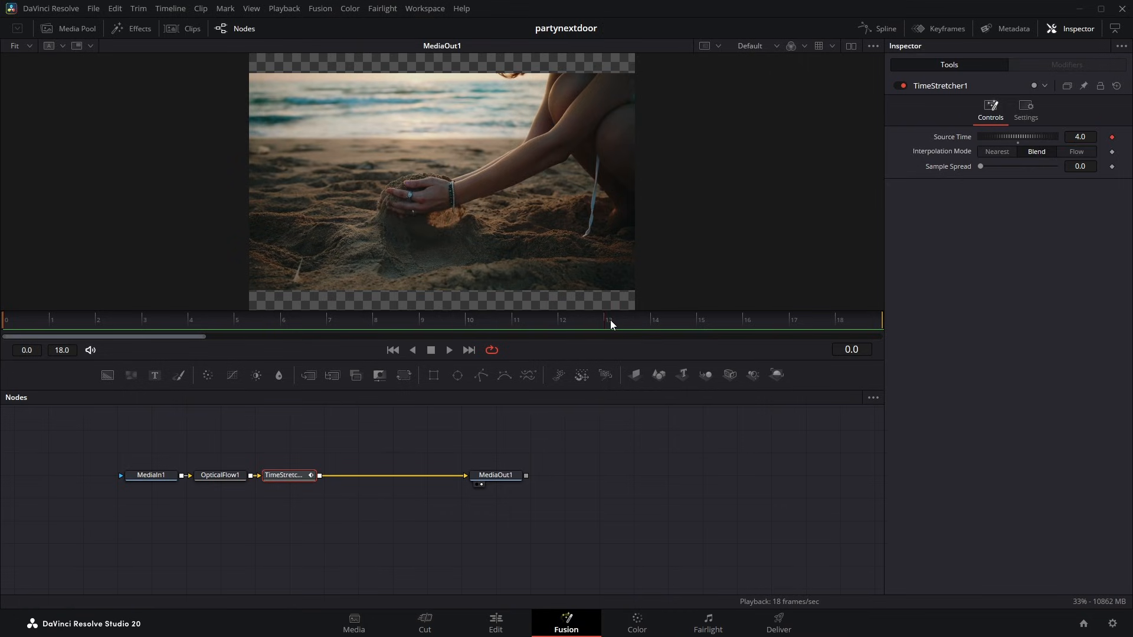
{"action": "left_click", "coordinate": [1112, 138]}
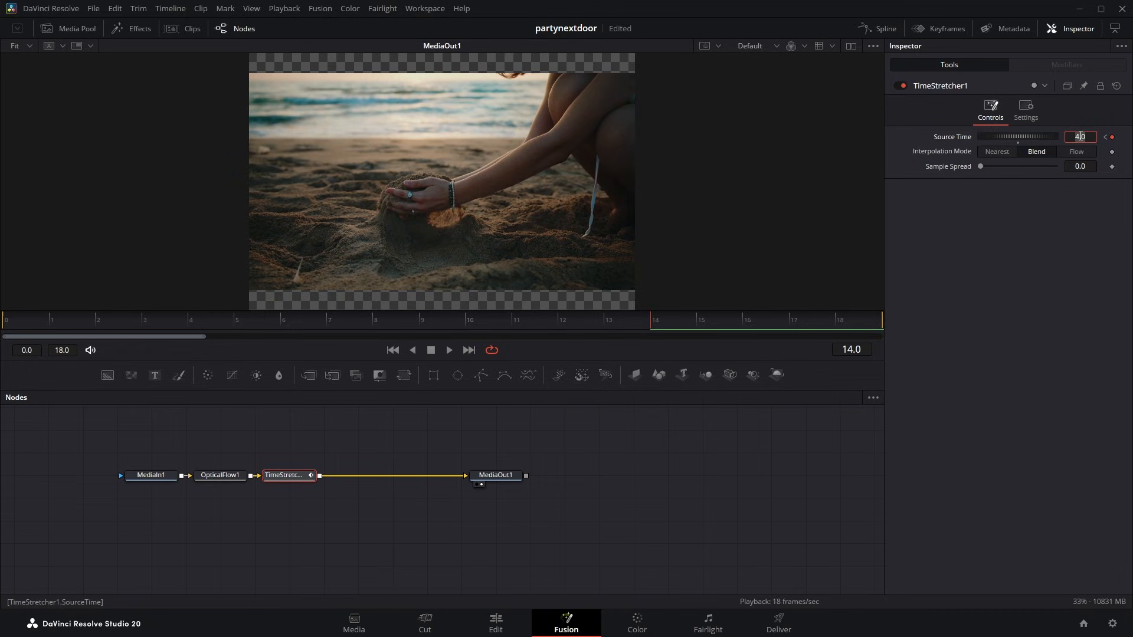
{"action": "key", "text": "Return"}
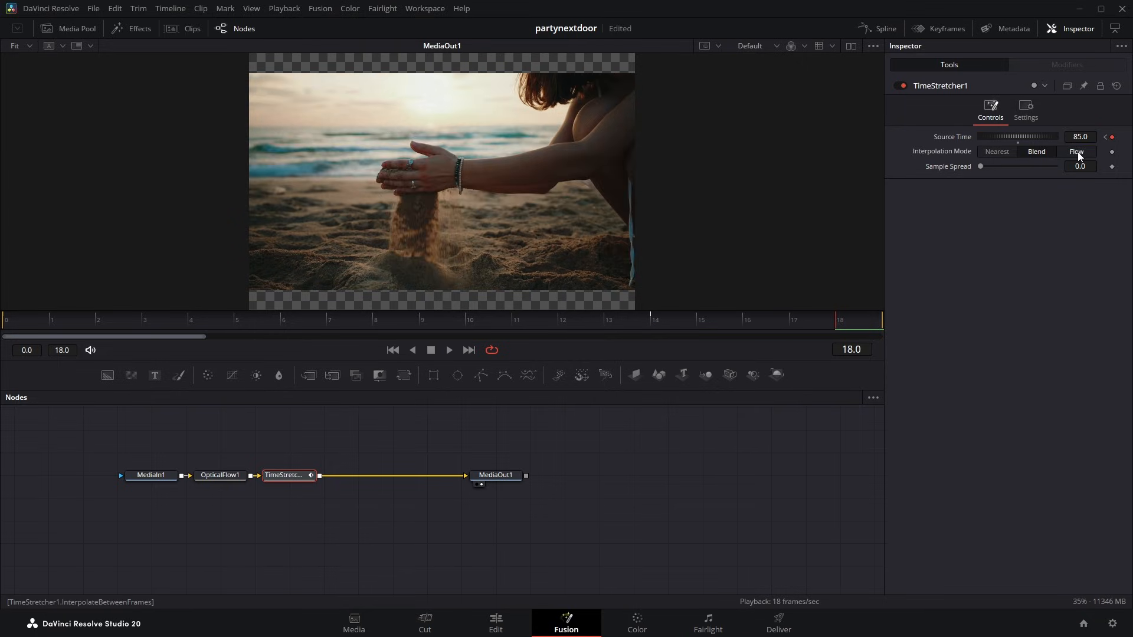
Set the Time Stretcher's interpolation to Flow, with edge clamping and both backward warp directions enabled.
{"action": "left_click", "coordinate": [1077, 151]}
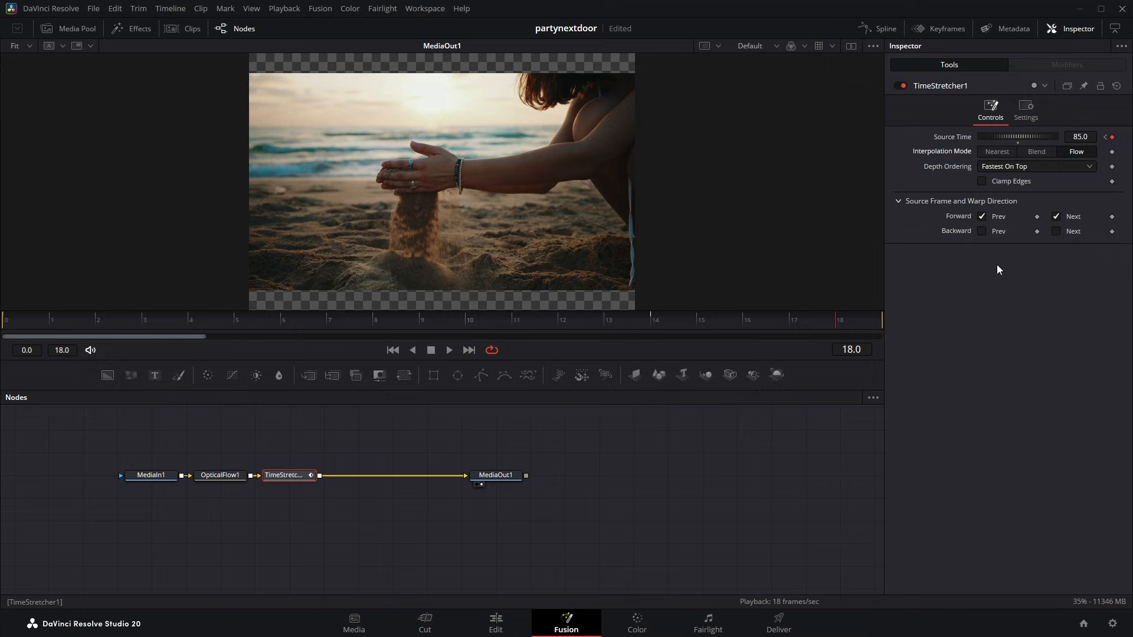
{"action": "left_click", "coordinate": [981, 231]}
{"action": "left_click", "coordinate": [1056, 231]}
{"action": "left_click", "coordinate": [980, 180]}
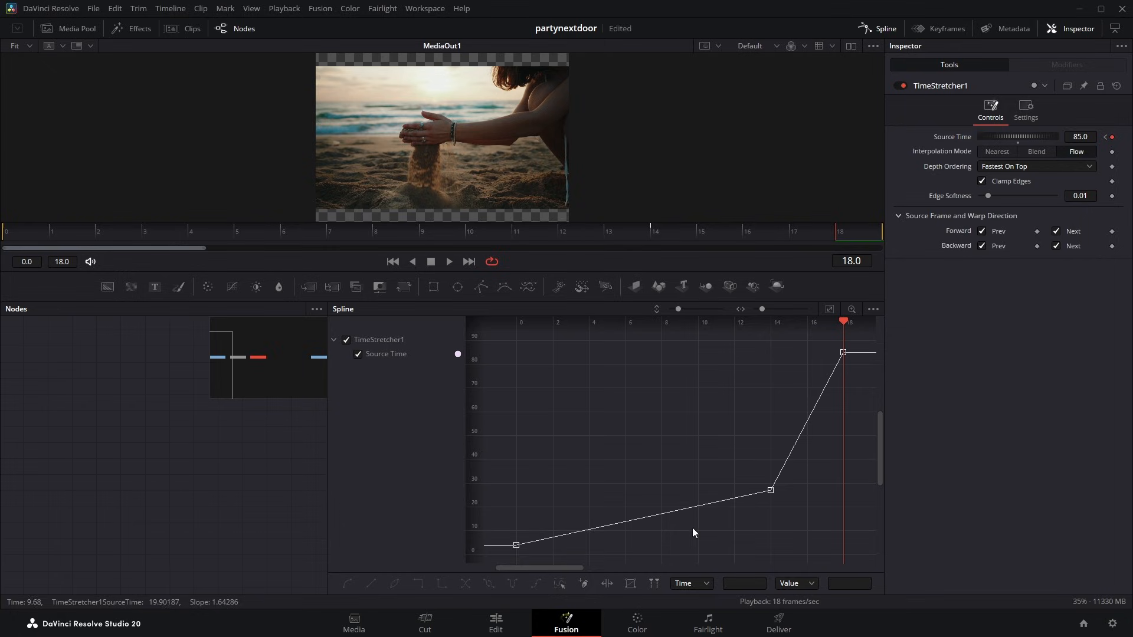
Bend the first Source Time segment between frames 0 and 14 to rise fast and flatten out toward frame 14.
{"action": "key", "text": "ctrl+a"}
{"action": "left_click_drag", "start_coordinate": [598, 530], "coordinate": [532, 506]}
{"action": "left_click_drag", "start_coordinate": [684, 515], "coordinate": [563, 504]}
{"action": "left_click_drag", "start_coordinate": [703, 498], "coordinate": [558, 506]}
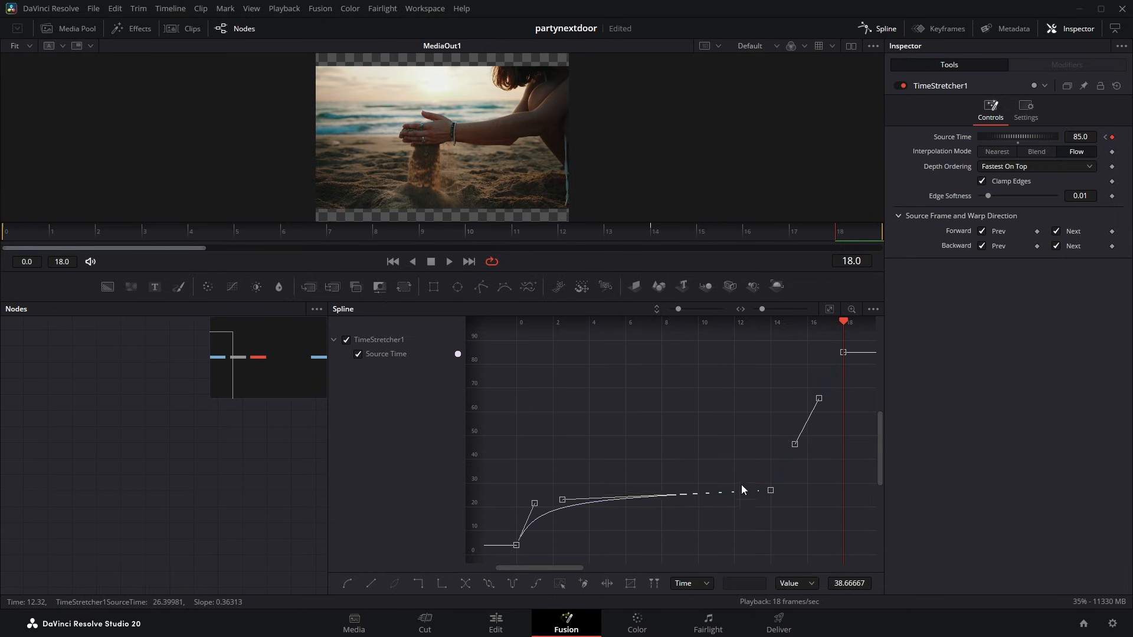
Curve the last Source Time segment to leave frame 14 slowly and climb steeply into frame 18.
{"action": "left_click_drag", "start_coordinate": [738, 488], "coordinate": [686, 489]}
{"action": "left_click_drag", "start_coordinate": [741, 450], "coordinate": [771, 486]}
{"action": "left_click_drag", "start_coordinate": [766, 404], "coordinate": [773, 491]}
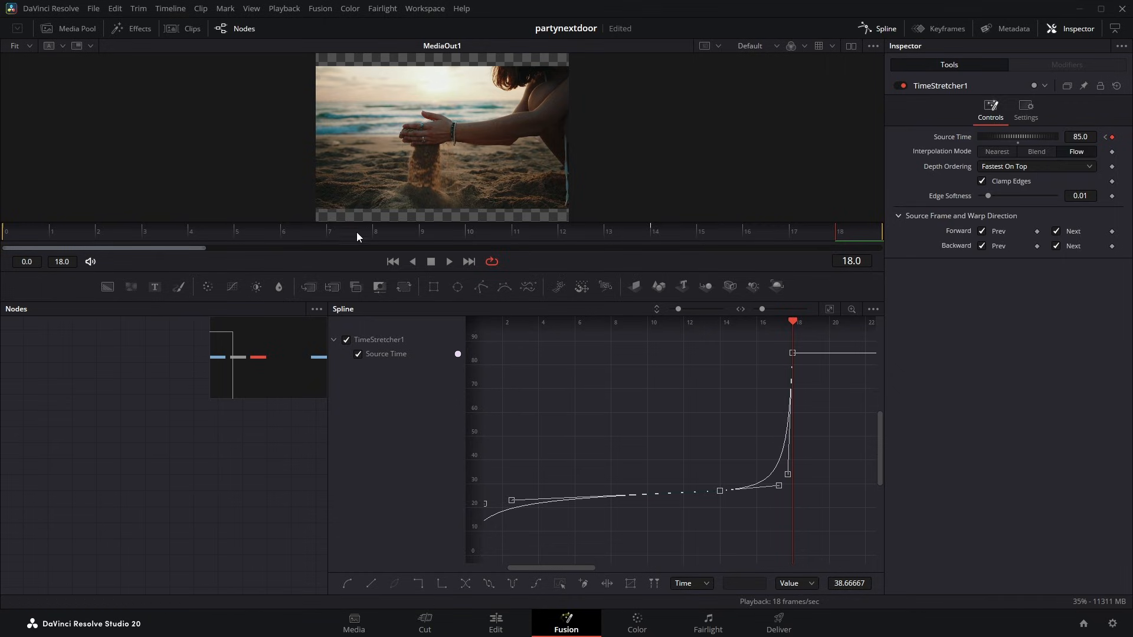
Preview the retimed Compound Clip 11 and return to the enlarged viewer with the Spline editor closed.
{"action": "left_click_drag", "start_coordinate": [352, 231], "coordinate": [835, 226]}
{"action": "left_click", "coordinate": [878, 28]}
{"action": "left_click_drag", "start_coordinate": [712, 304], "coordinate": [712, 394]}
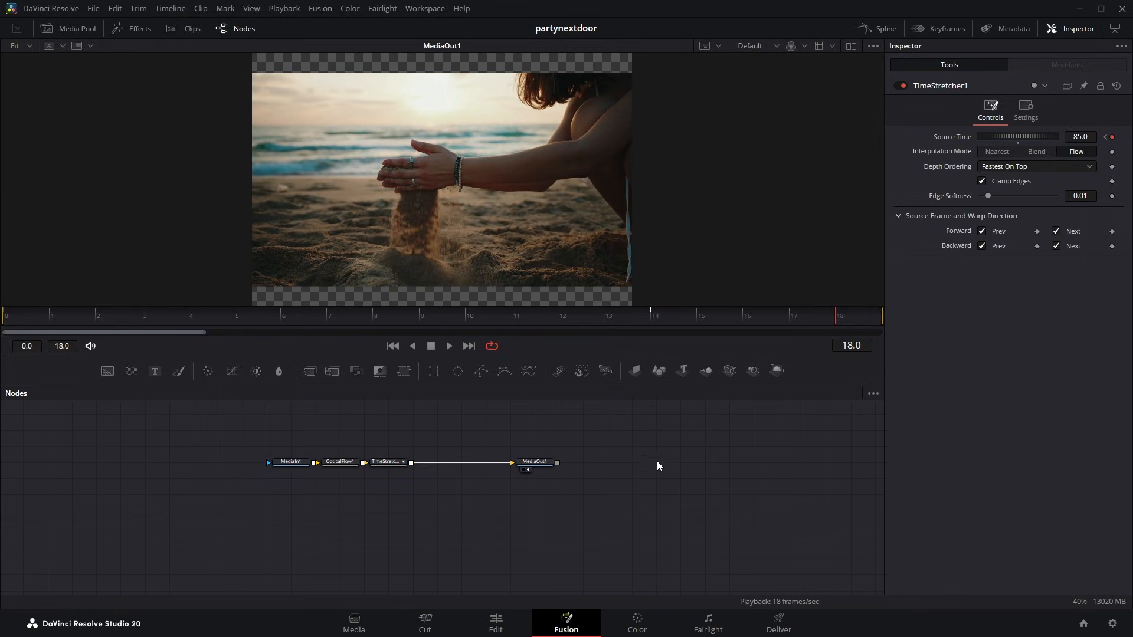
{"action": "key", "text": "space"}
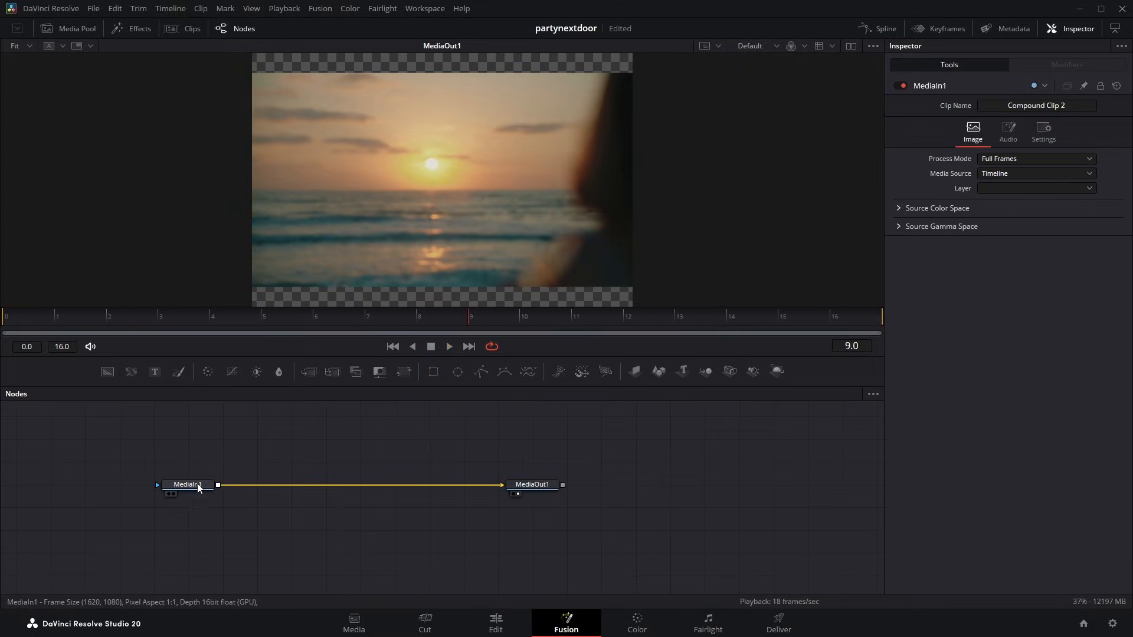
Go to frame 0 of the Compound Clip 2 composition and add an Optical Flow node after MediaIn1.
{"action": "left_click", "coordinate": [171, 485]}
{"action": "left_click", "coordinate": [3, 316]}
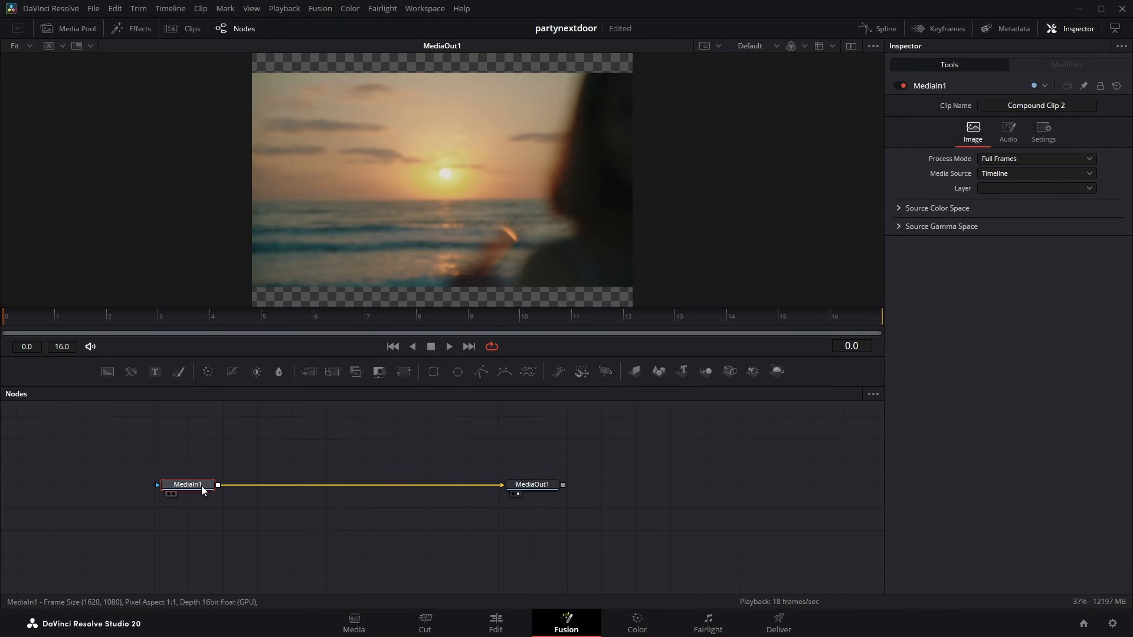
{"action": "key", "text": "shift+space"}
{"action": "type", "text": "optical flow"}
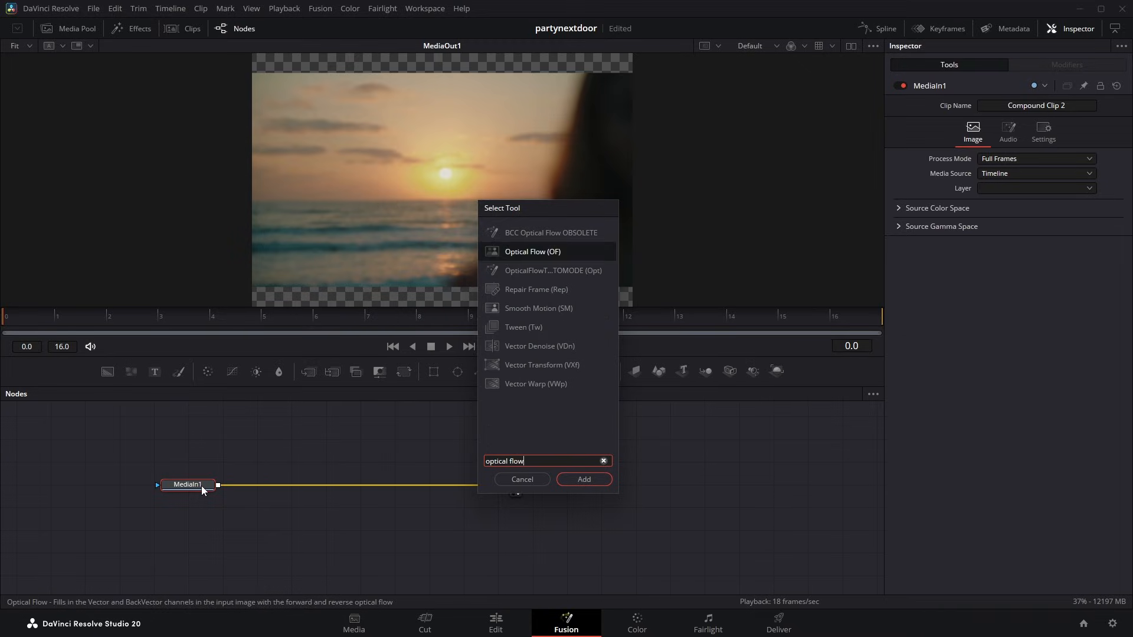
{"action": "key", "text": "Return"}
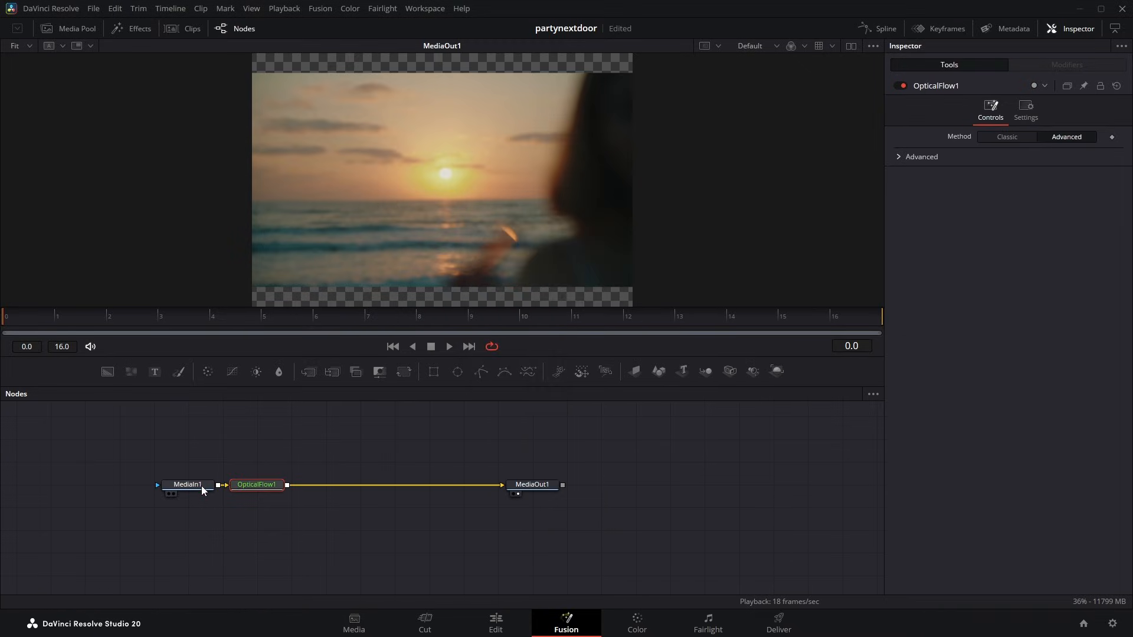
Add a Time Stretcher node after OpticalFlow1 and keyframe its Source Time at 0 on frame 0 and 15 on frame 16.
{"action": "key", "text": "shift+space"}
{"action": "type", "text": "time stre"}
{"action": "key", "text": "Return"}
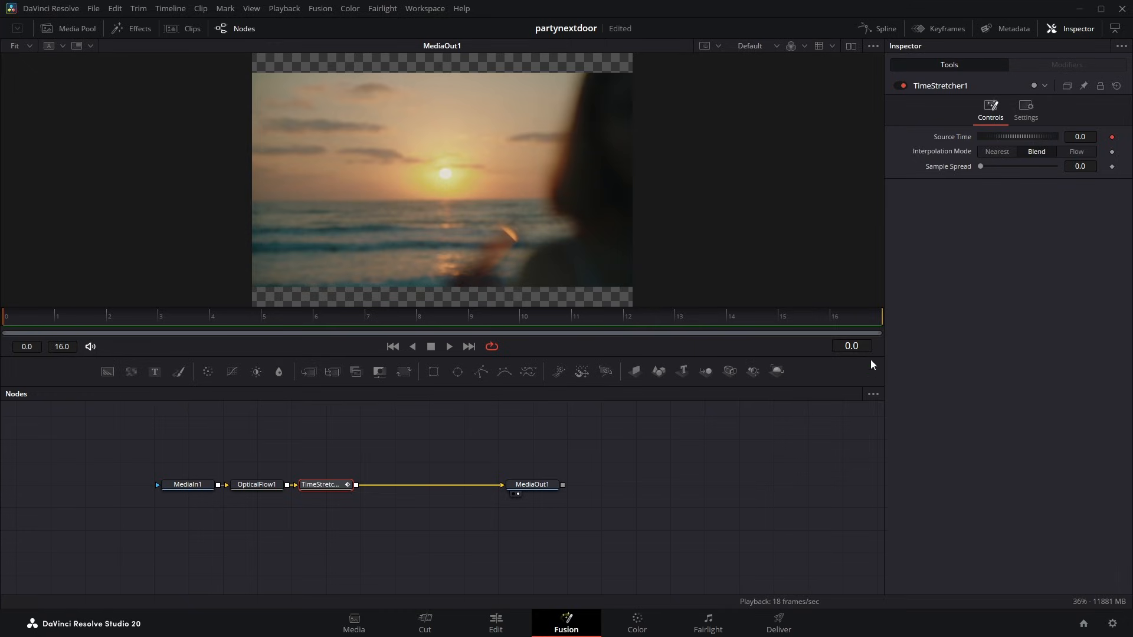
{"action": "left_click", "coordinate": [1113, 136]}
{"action": "left_click", "coordinate": [1079, 136]}
{"action": "type", "text": "15"}
{"action": "key", "text": "Return"}
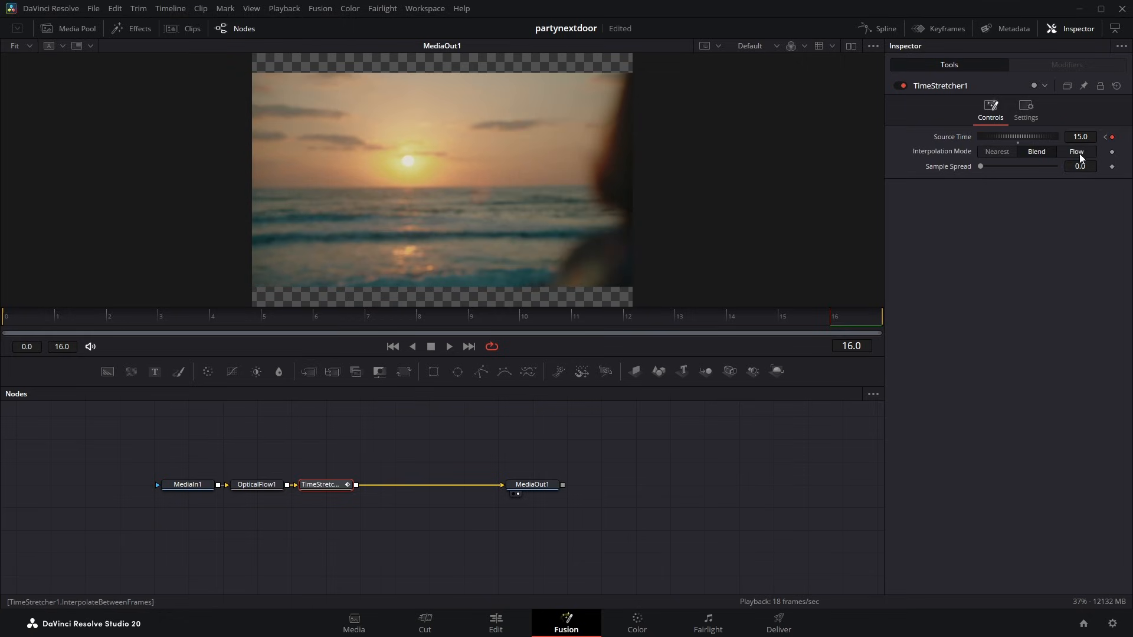
Set TimeStretcher1's interpolation to Flow with every forward and backward warp direction enabled, and turn on Clamp Edges.
{"action": "left_click", "coordinate": [1076, 152]}
{"action": "left_click", "coordinate": [1056, 231]}
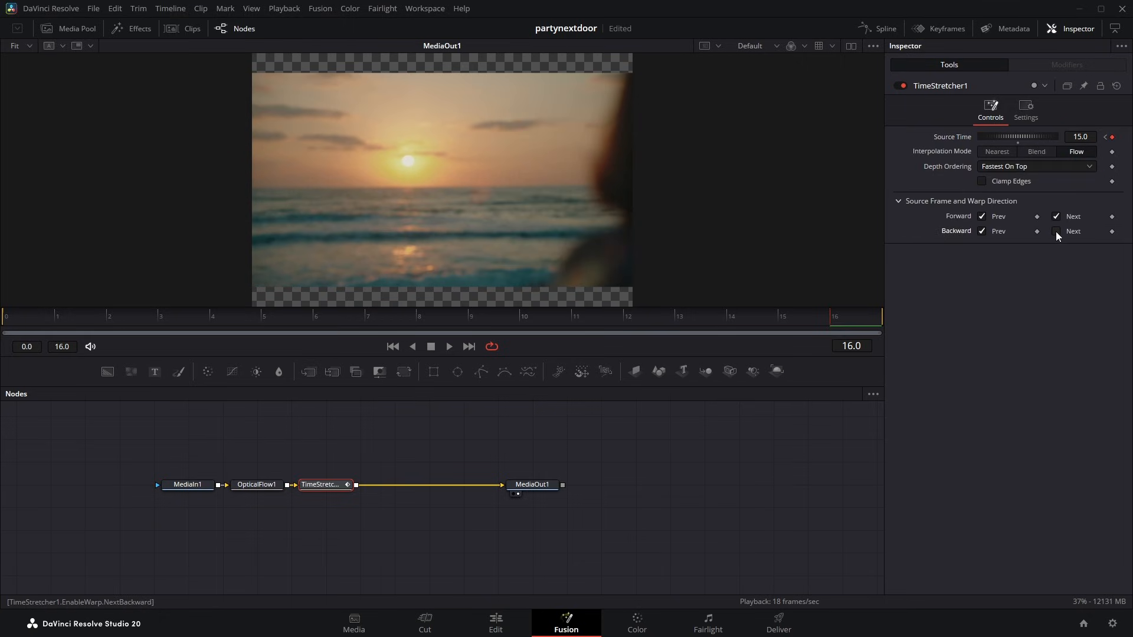
{"action": "left_click", "coordinate": [983, 181]}
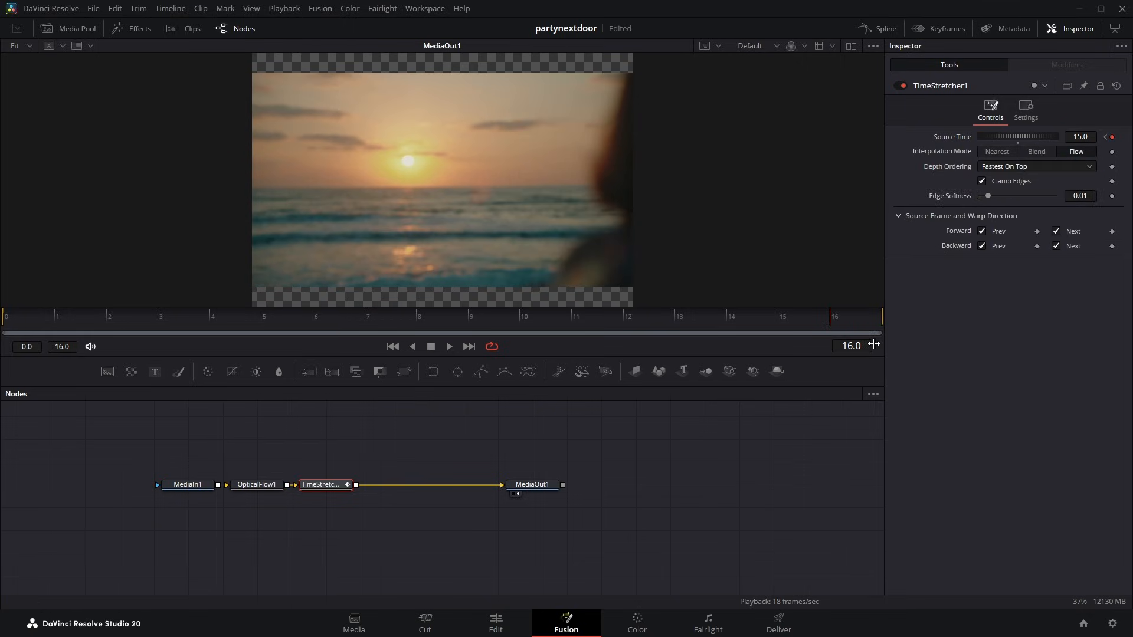
Bend TimeStretcher1's Source Time curve to rise steeply from frame 0 and flatten out toward frame 16.
{"action": "left_click", "coordinate": [879, 30]}
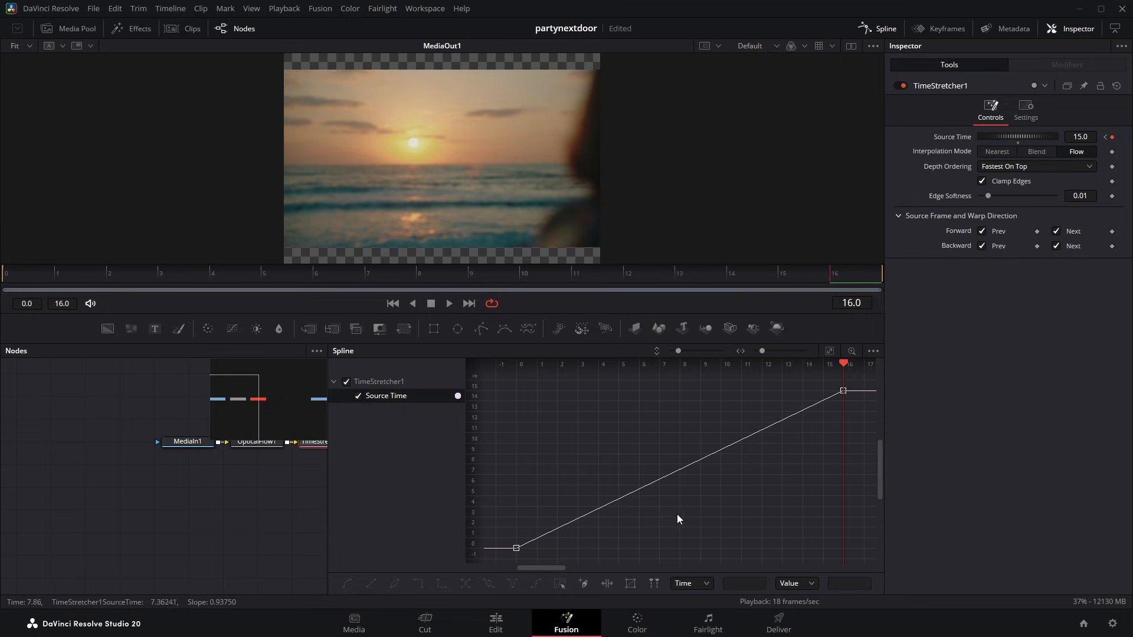
{"action": "left_click_drag", "start_coordinate": [625, 496], "coordinate": [542, 413]}
{"action": "left_click_drag", "start_coordinate": [734, 443], "coordinate": [543, 417]}
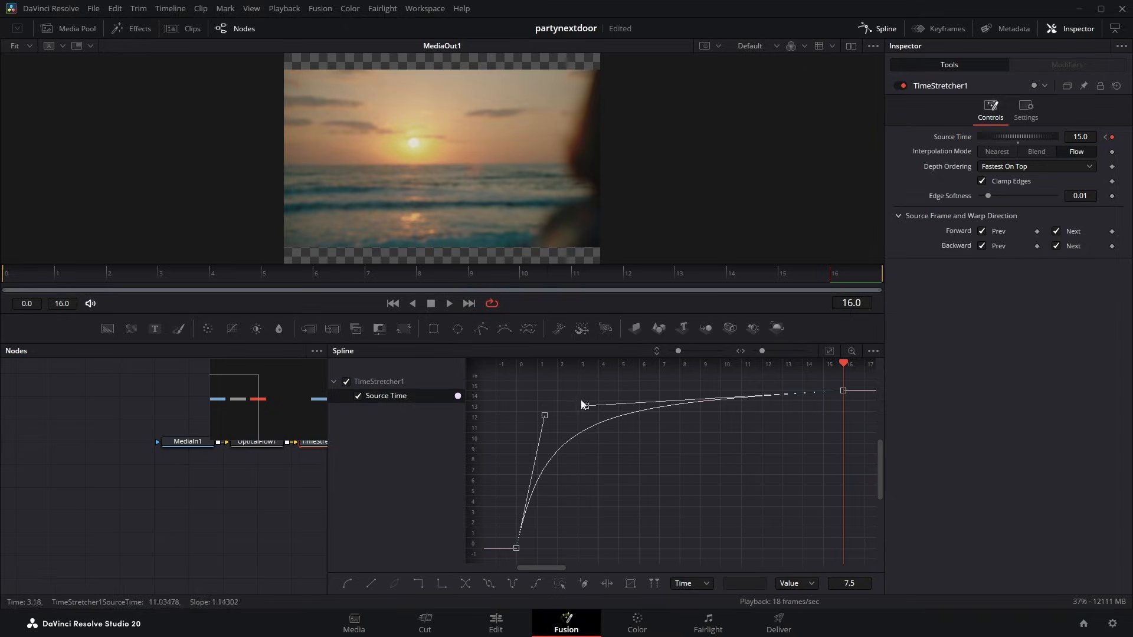
Close the Spline editor, enlarge the viewer and preview the retimed Compound Clip 2.
{"action": "left_click", "coordinate": [874, 31]}
{"action": "left_click_drag", "start_coordinate": [618, 313], "coordinate": [618, 347]}
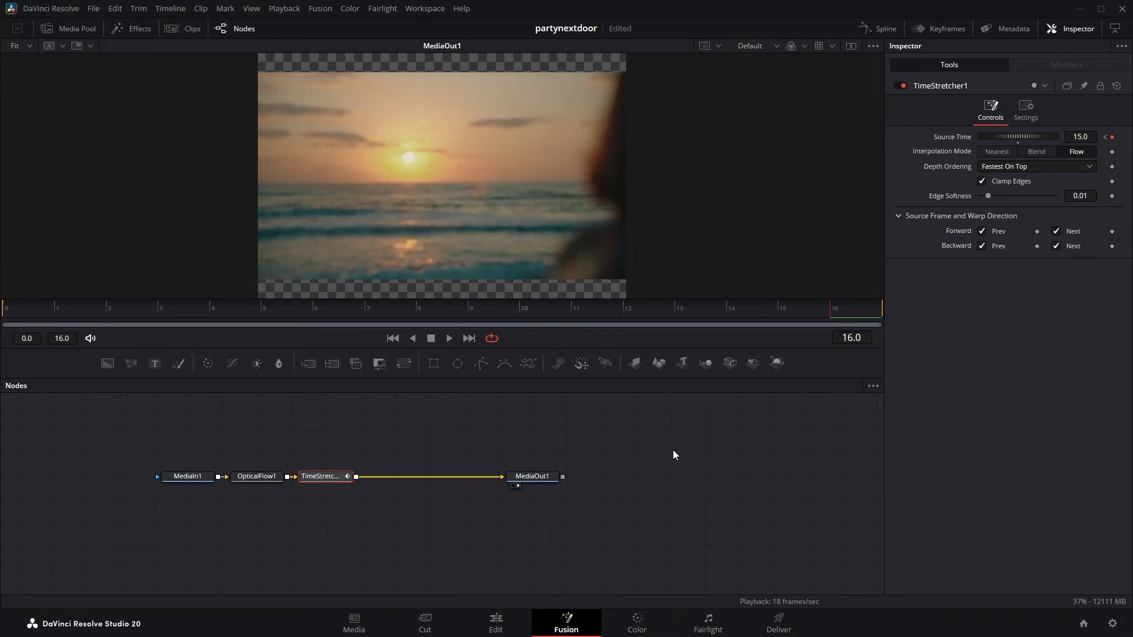
{"action": "key", "text": "space"}
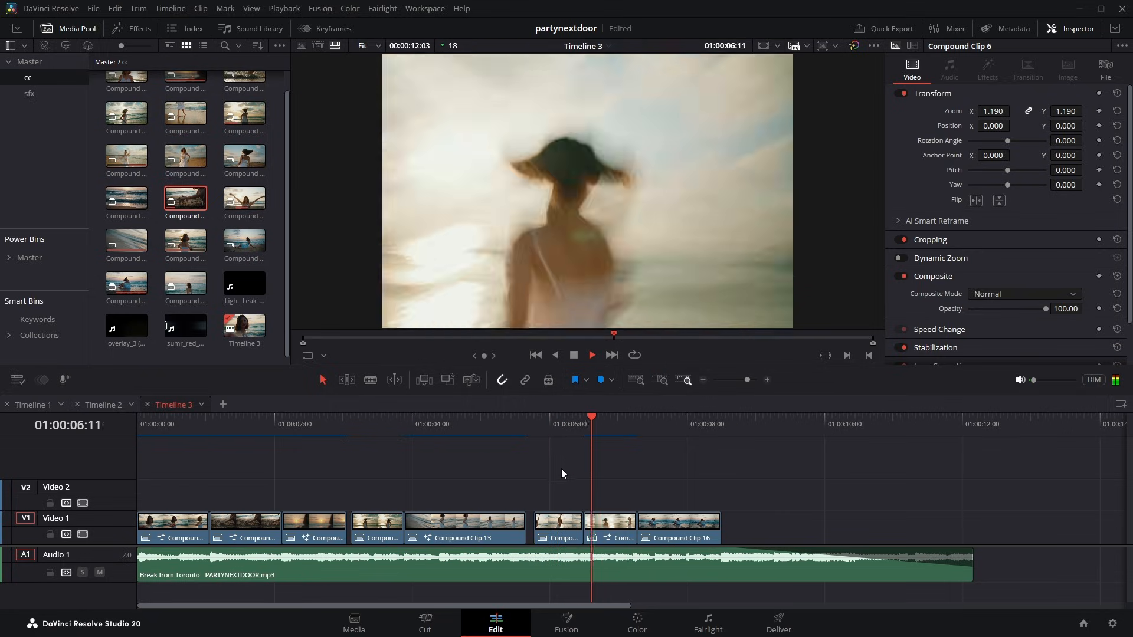
Change the clip speed of Compound Clip 12 on the timeline, with Ripple Timeline off and keyframe timing maintained.
{"action": "left_click", "coordinate": [552, 422]}
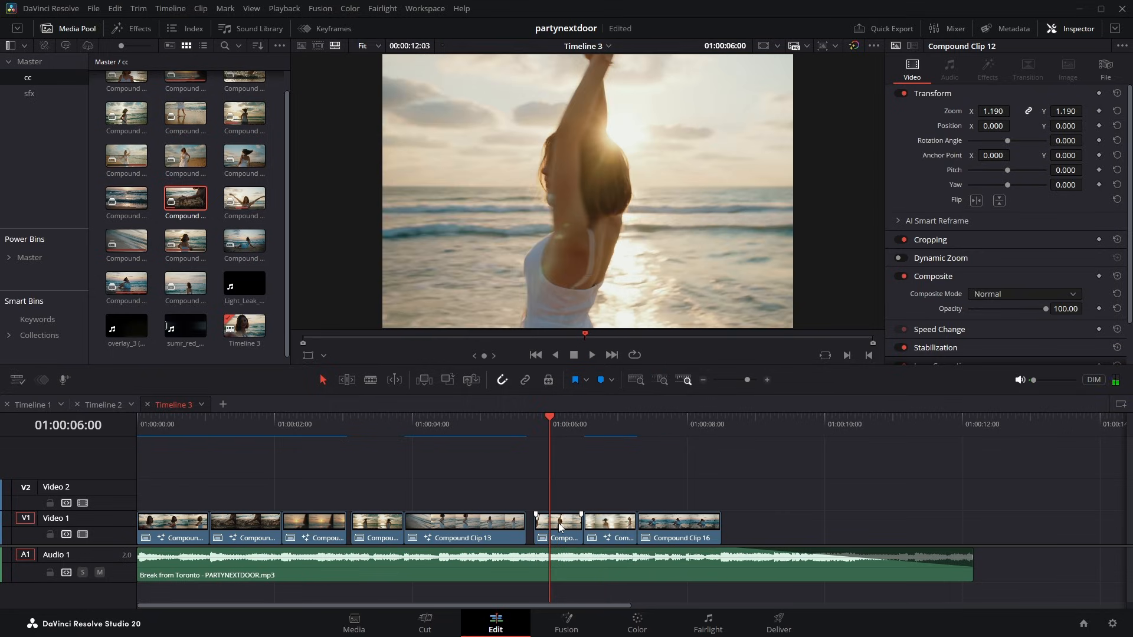
{"action": "right_click", "coordinate": [560, 526]}
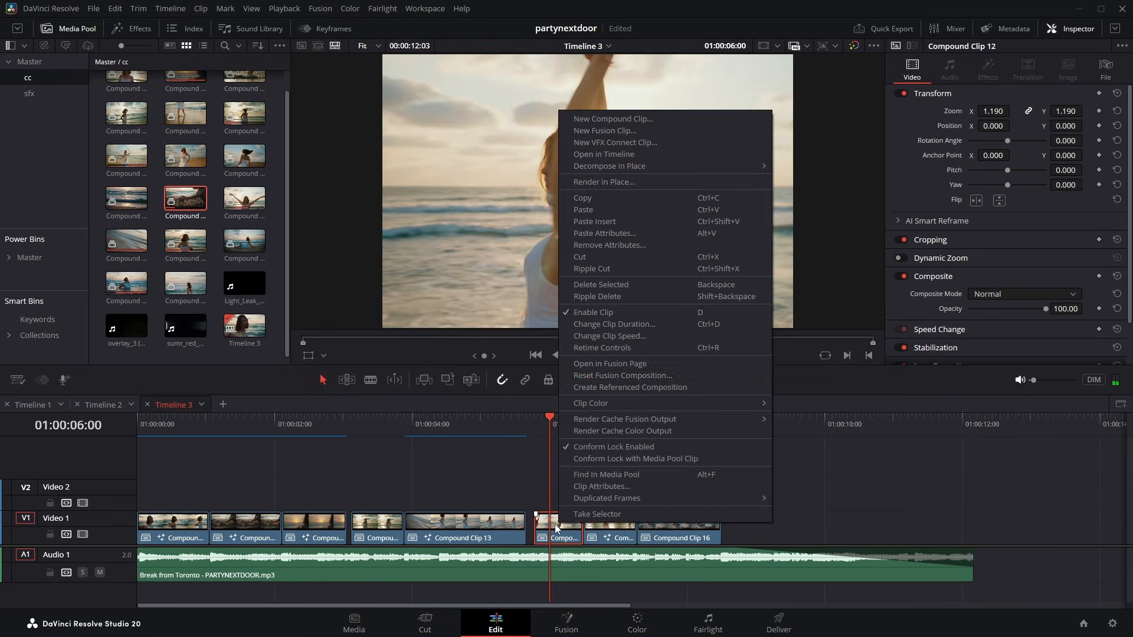
{"action": "left_click", "coordinate": [627, 336]}
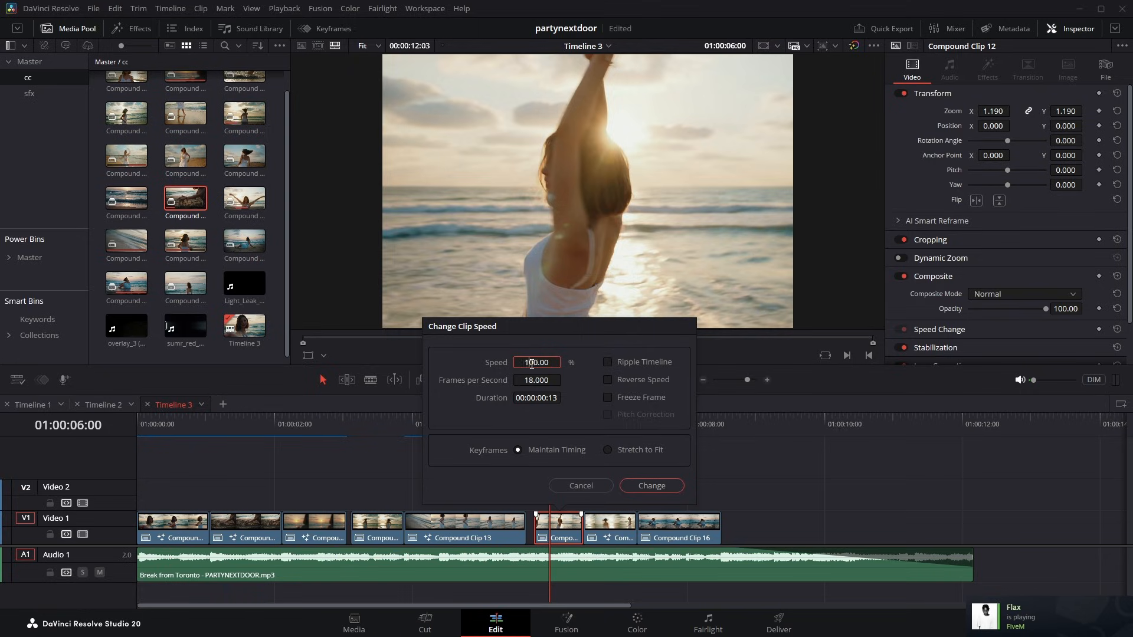
{"action": "left_click", "coordinate": [649, 485]}
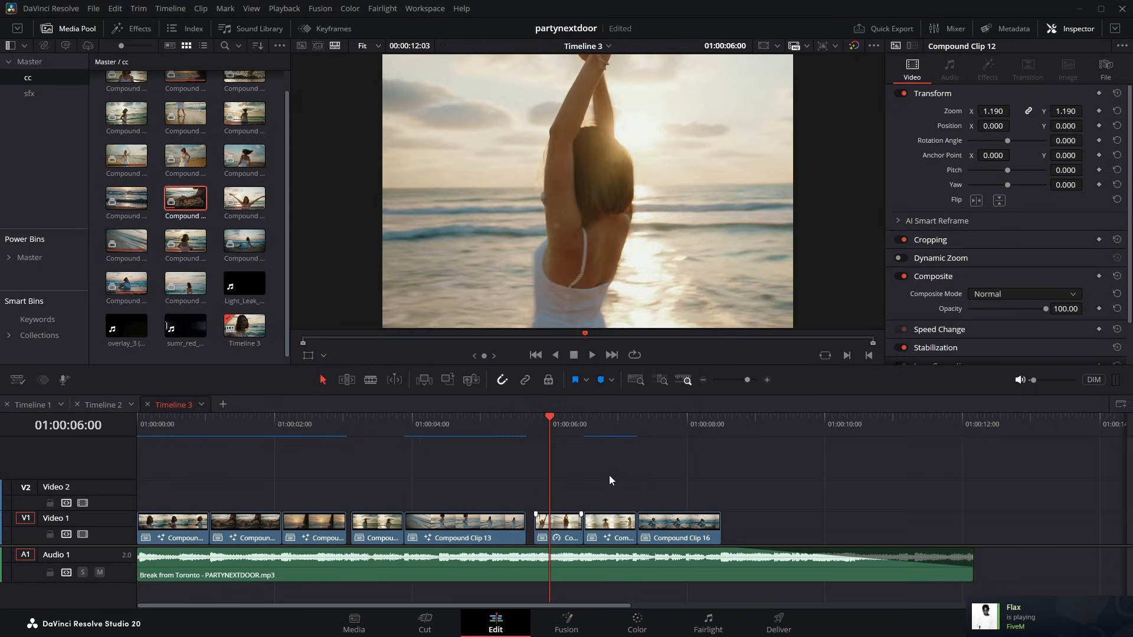
Play the whole edit from the start of Timeline 3 to check the speed ramps.
{"action": "left_click_drag", "start_coordinate": [549, 424], "coordinate": [79, 441]}
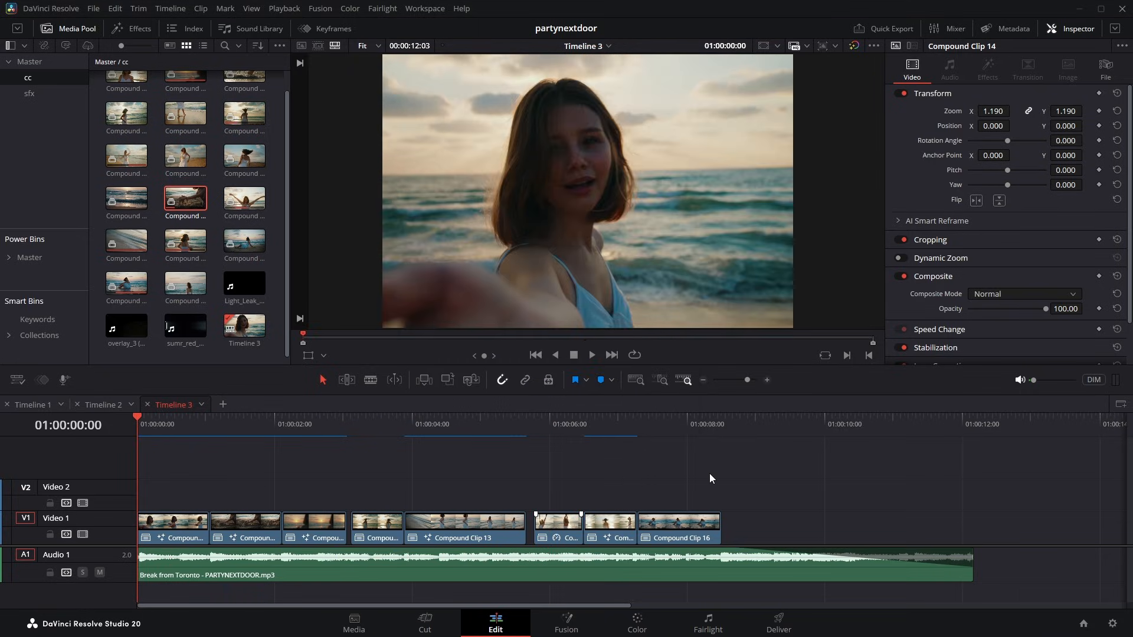
{"action": "key", "text": "space"}
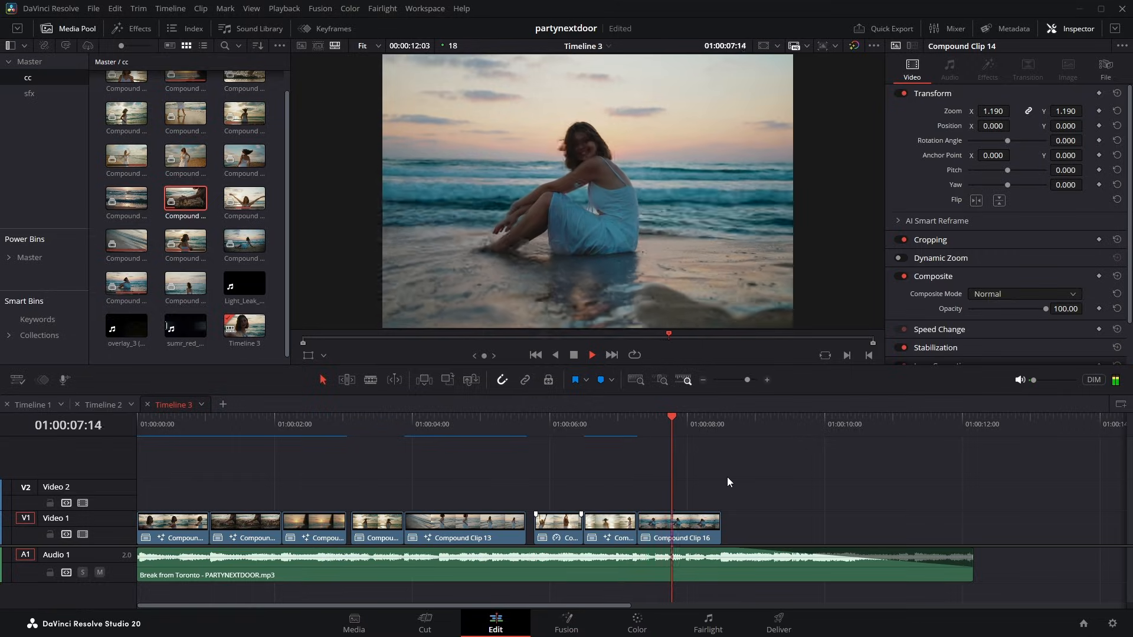
{"action": "key", "text": "space"}
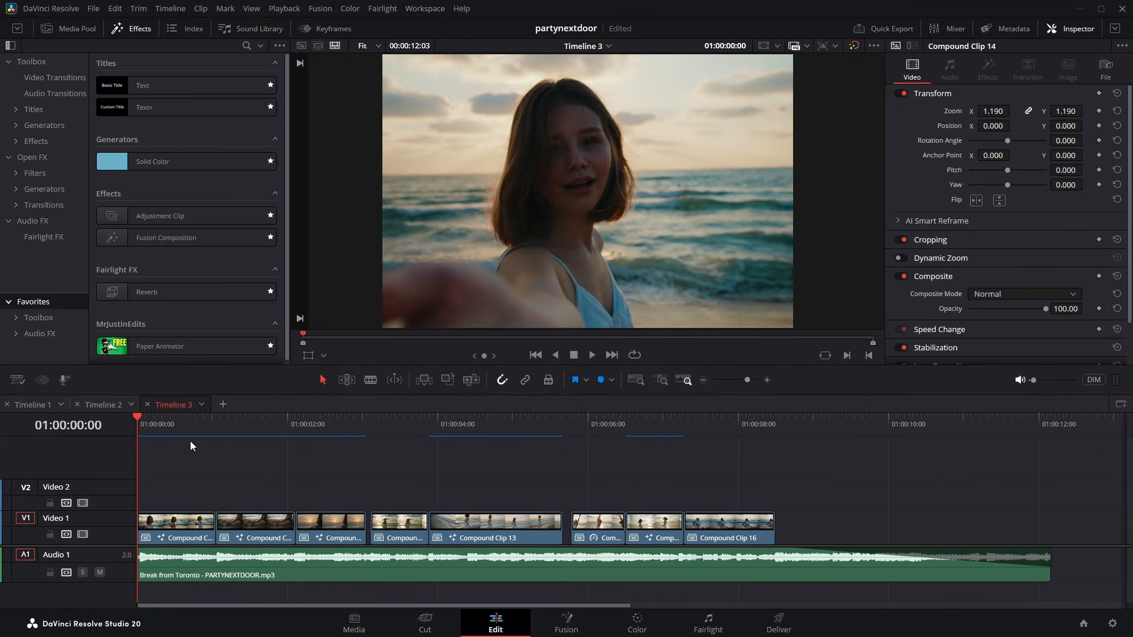
Place an Adjustment Clip on Video 2 at the timeline's start and trim it to the end of Compound Clip 14.
{"action": "left_click_drag", "start_coordinate": [172, 221], "coordinate": [130, 498]}
{"action": "left_click", "coordinate": [217, 435]}
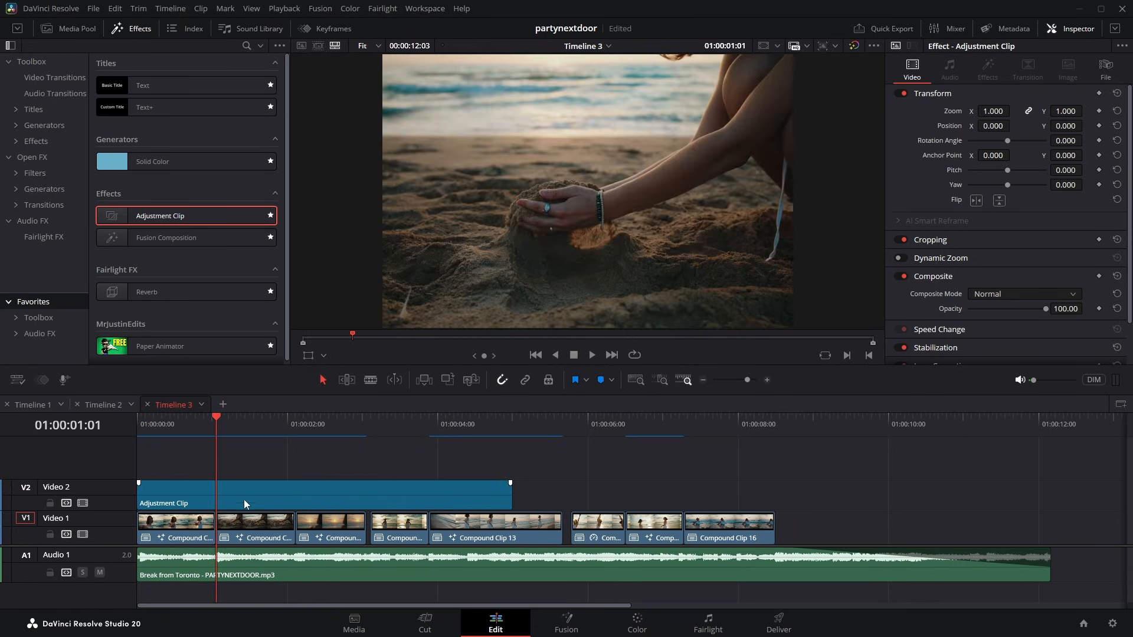
{"action": "left_click", "coordinate": [244, 496]}
{"action": "key", "text": "ctrl+b"}
{"action": "left_click", "coordinate": [245, 495]}
{"action": "key", "text": "BackSpace"}
{"action": "left_click_drag", "start_coordinate": [195, 429], "coordinate": [137, 429]}
{"action": "scroll", "coordinate": [168, 480], "scroll_direction": "up", "scroll_amount": 2}
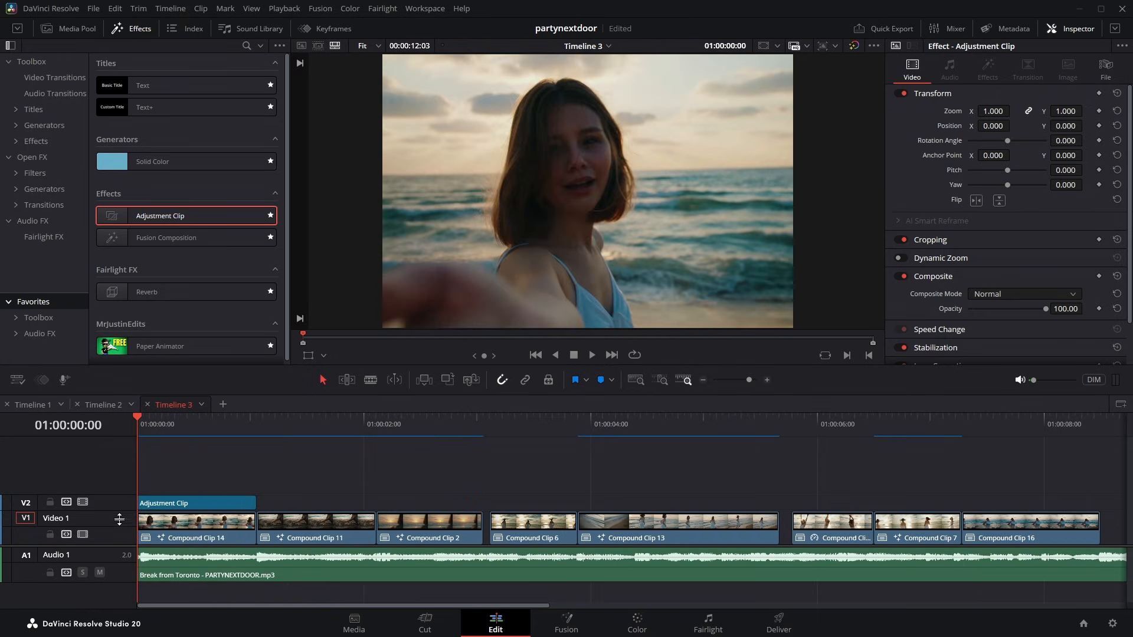
{"action": "scroll", "coordinate": [243, 498], "scroll_direction": "down", "scroll_amount": 2}
Open the adjustment clip over Compound Clip 14 in Fusion and insert a Transform node between MediaIn1 and MediaOut1.
{"action": "left_click_drag", "start_coordinate": [227, 426], "coordinate": [215, 476]}
{"action": "left_click", "coordinate": [214, 498]}
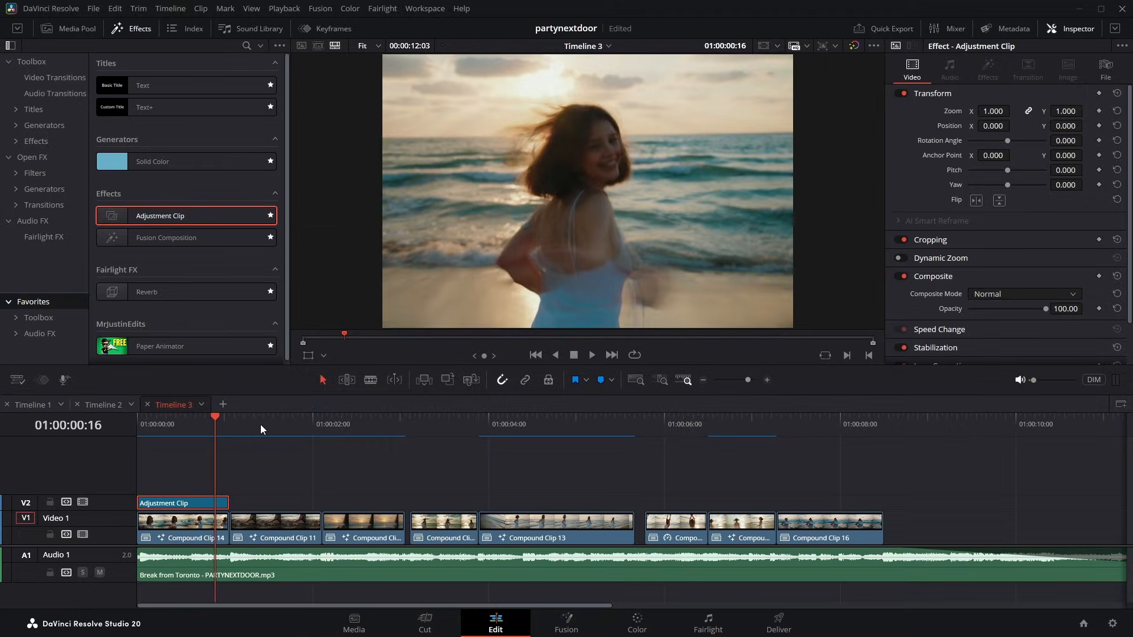
{"action": "key", "text": "shift+5"}
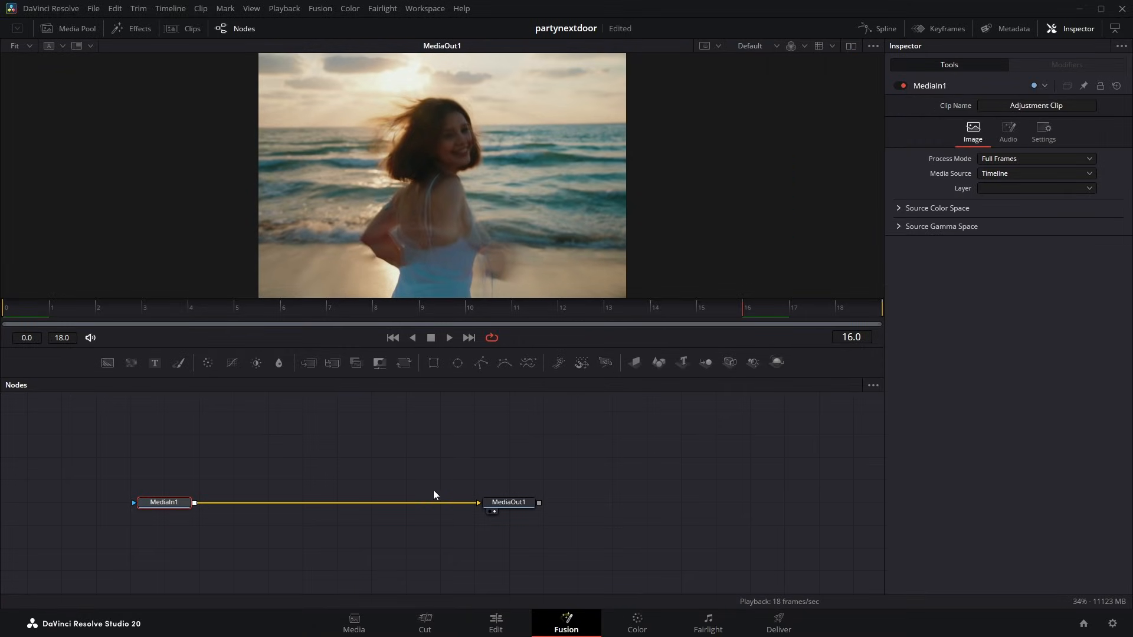
{"action": "left_click", "coordinate": [404, 363]}
{"action": "left_click_drag", "start_coordinate": [236, 502], "coordinate": [302, 503]}
Keyframe Transform1's Center X at 0.5 on frame 12 and 0.437 on frame 18, and set its Edges to Mirror.
{"action": "left_click", "coordinate": [872, 314]}
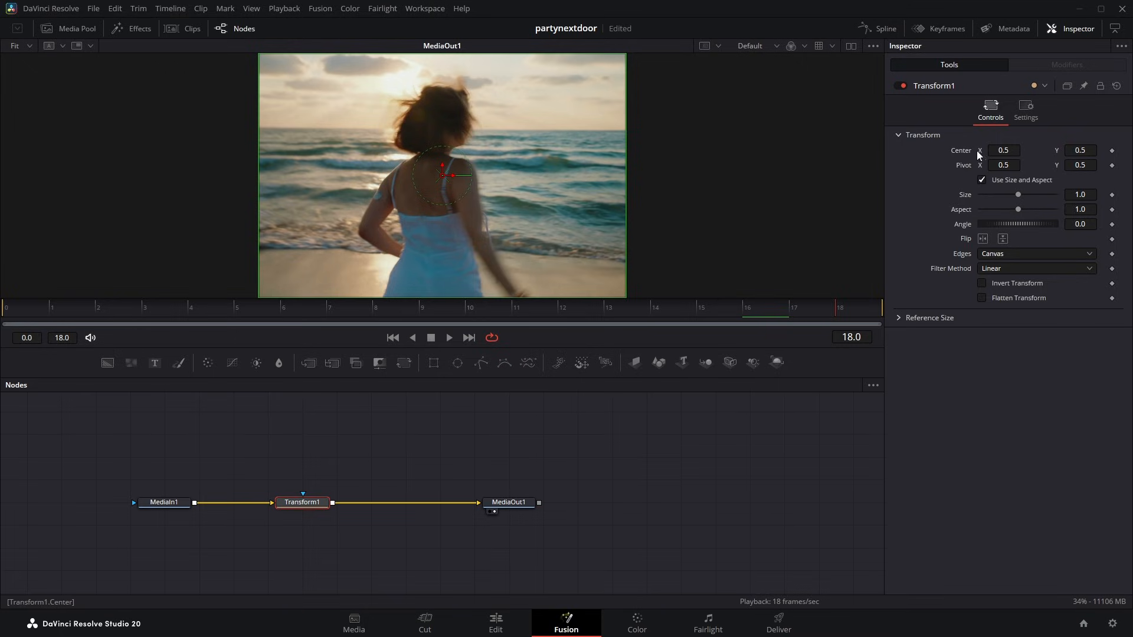
{"action": "left_click", "coordinate": [1112, 151]}
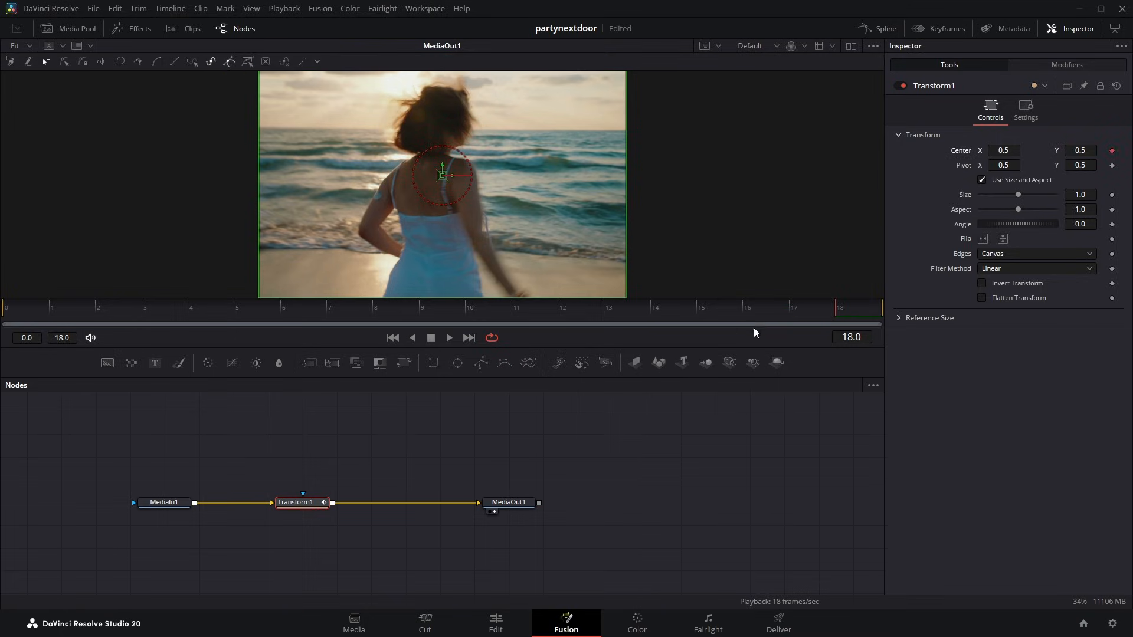
{"action": "left_click", "coordinate": [564, 307]}
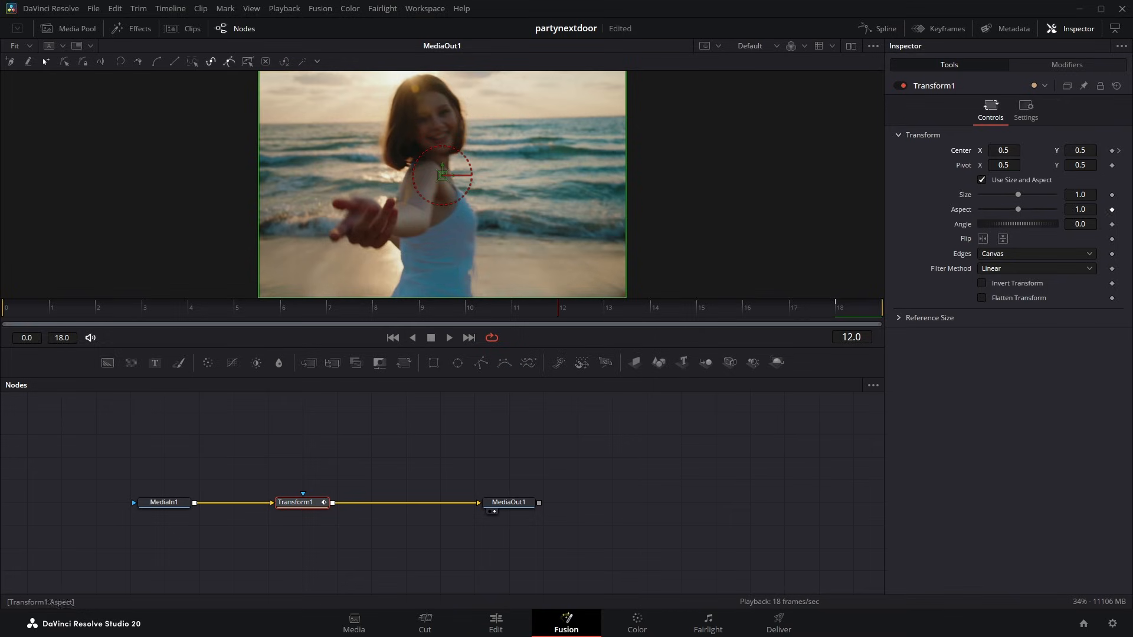
{"action": "left_click", "coordinate": [849, 306]}
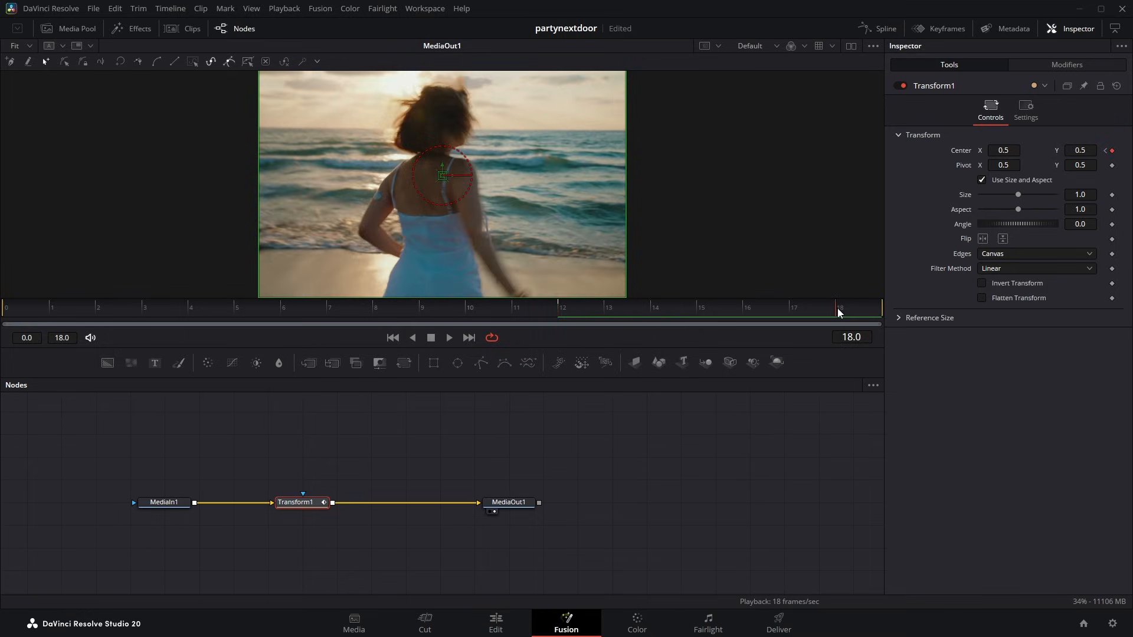
{"action": "left_click", "coordinate": [1004, 151]}
{"action": "type", "text": ".437"}
{"action": "key", "text": "Return"}
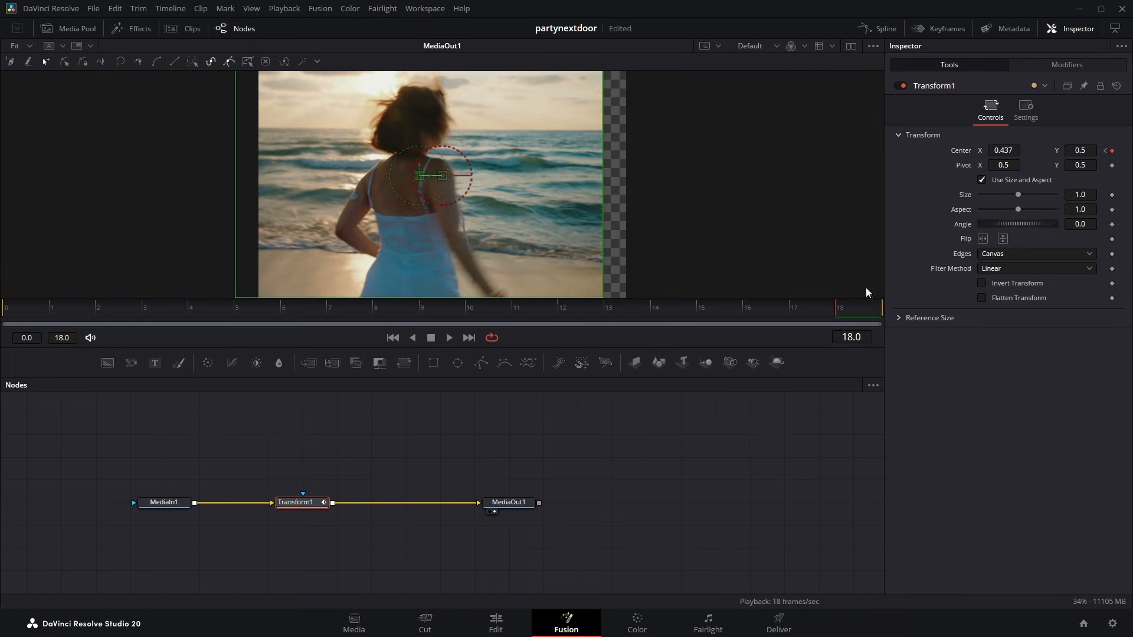
{"action": "left_click", "coordinate": [1003, 254]}
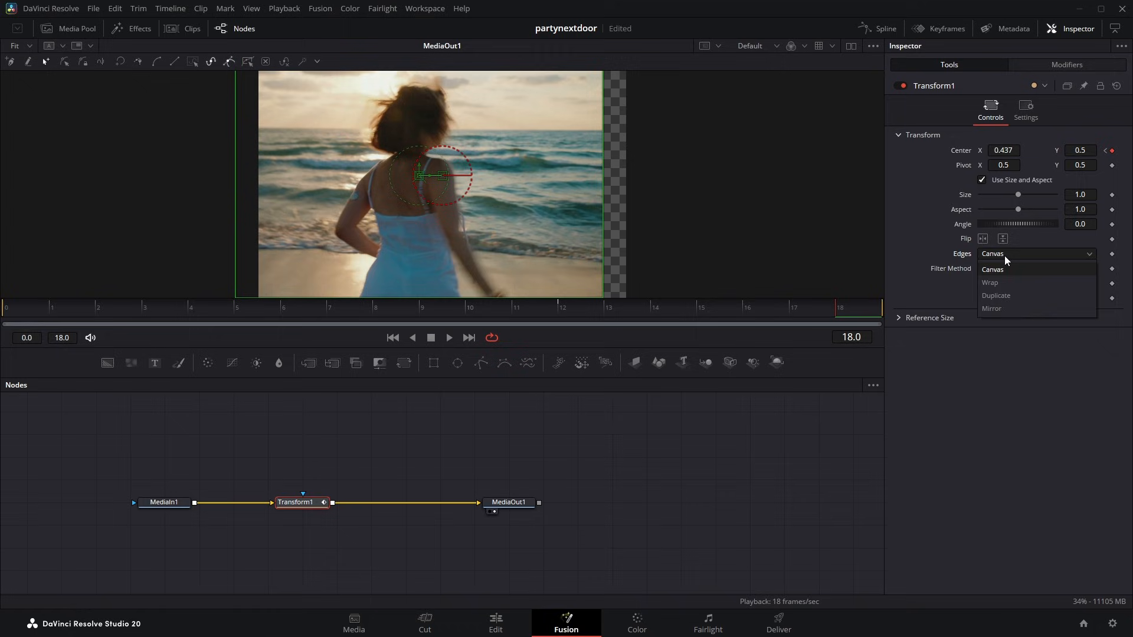
{"action": "left_click", "coordinate": [1000, 307]}
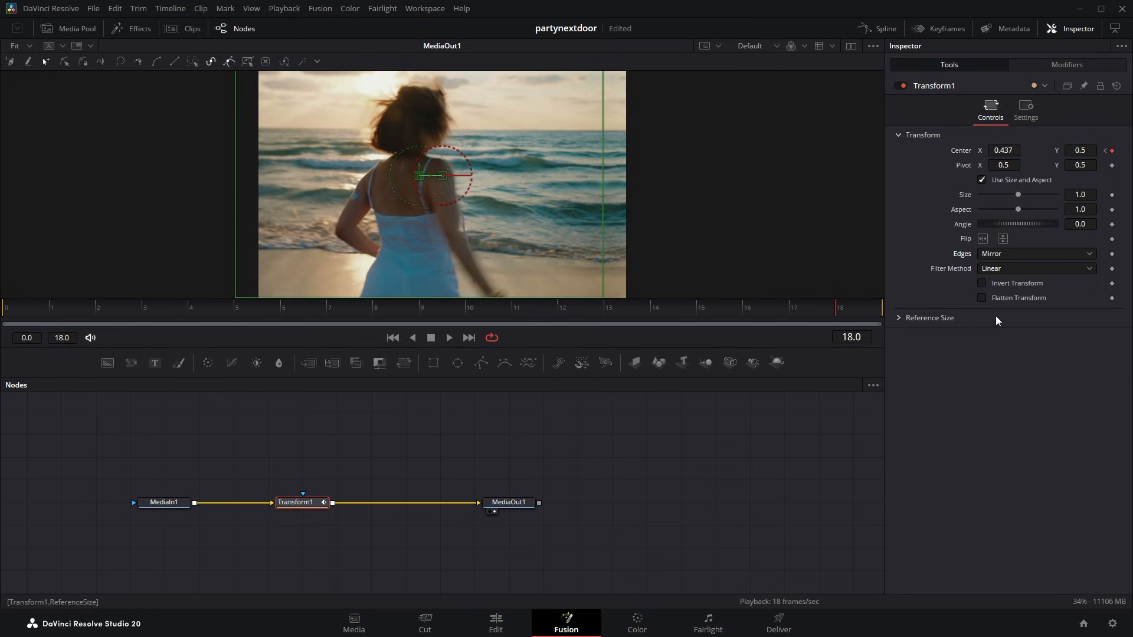
Curve Transform1's Displacement spline to leave frame 12 flat and climb steeply into frame 18.
{"action": "left_click", "coordinate": [870, 31]}
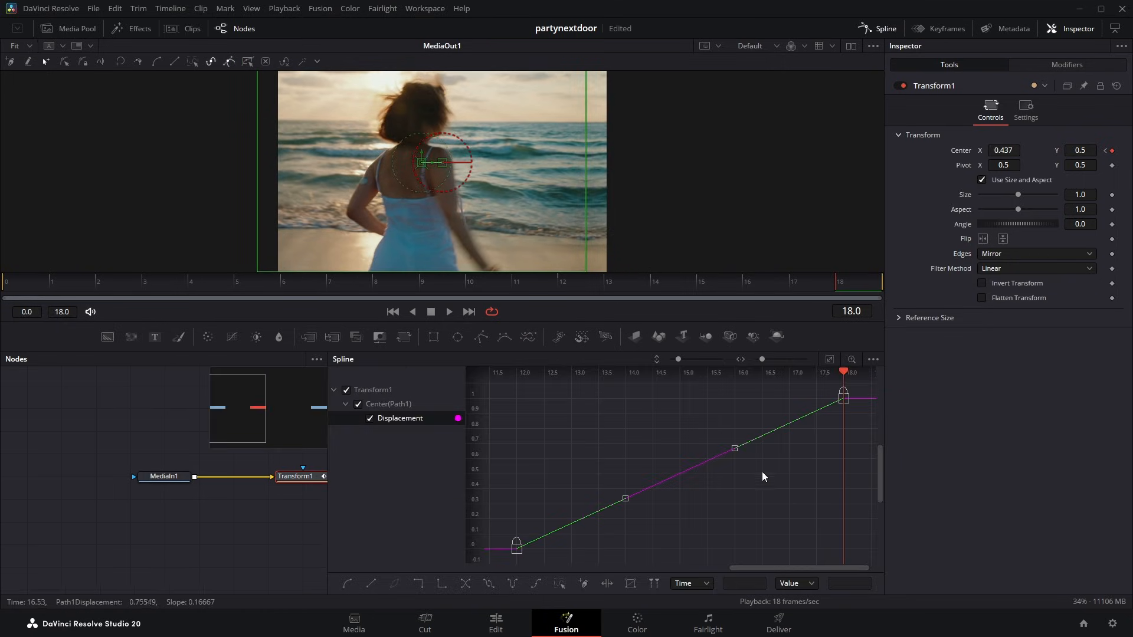
{"action": "left_click_drag", "start_coordinate": [734, 452], "coordinate": [844, 513]}
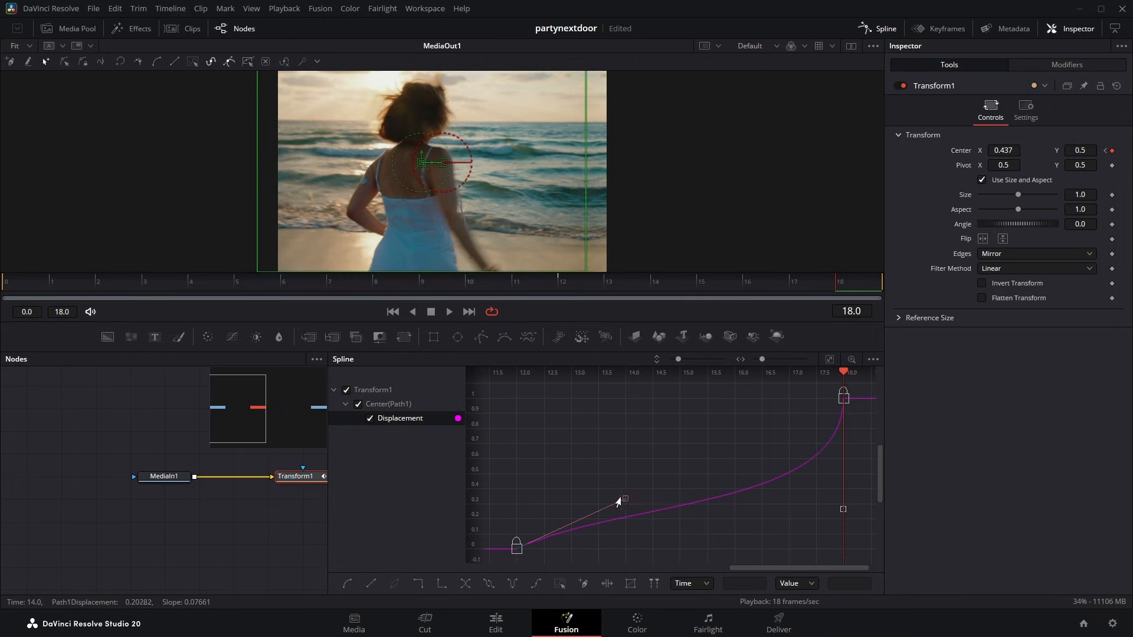
{"action": "left_click_drag", "start_coordinate": [625, 498], "coordinate": [803, 548]}
{"action": "left_click_drag", "start_coordinate": [844, 515], "coordinate": [846, 524]}
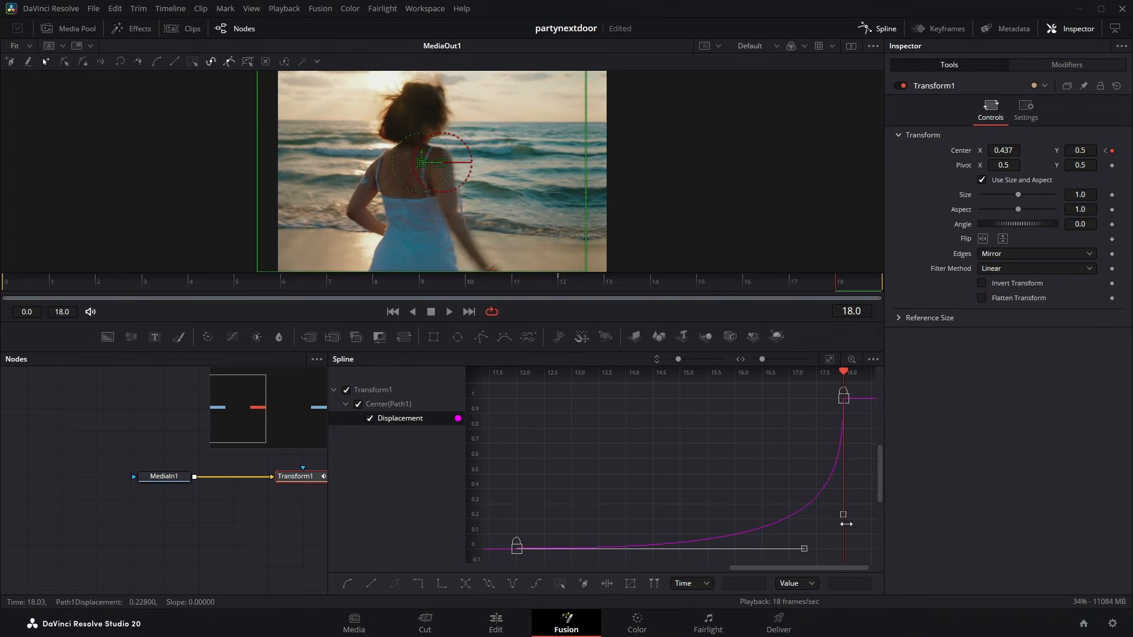
Preview the eased slide with the Spline editor closed, and return to the Edit page.
{"action": "key", "text": "space"}
{"action": "left_click", "coordinate": [879, 28]}
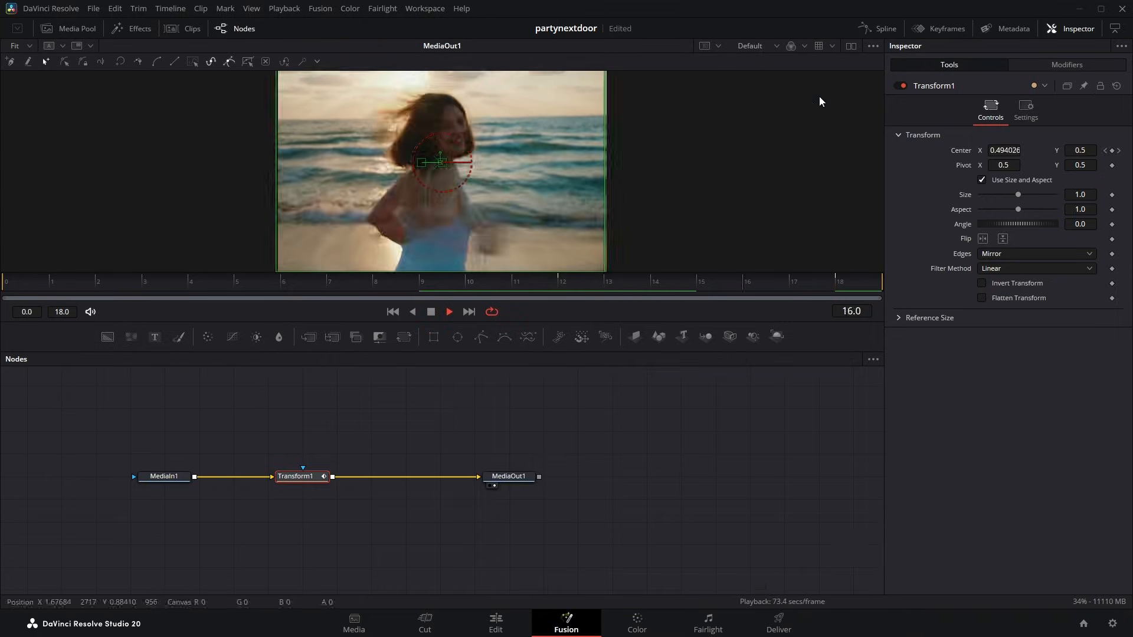
{"action": "left_click", "coordinate": [683, 459]}
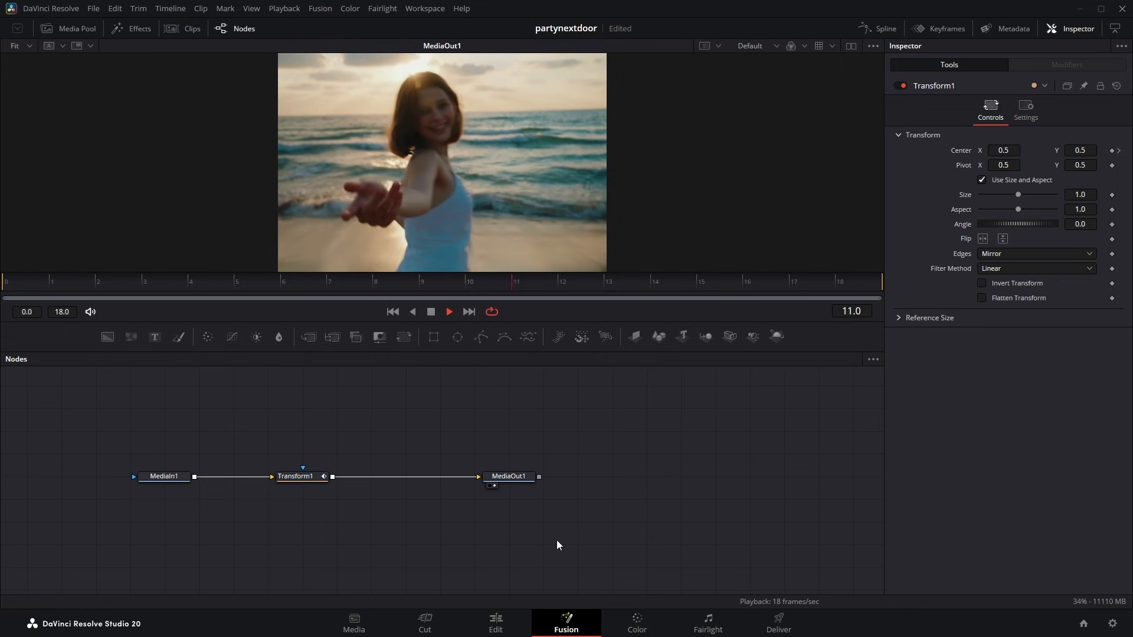
{"action": "key", "text": "shift+4"}
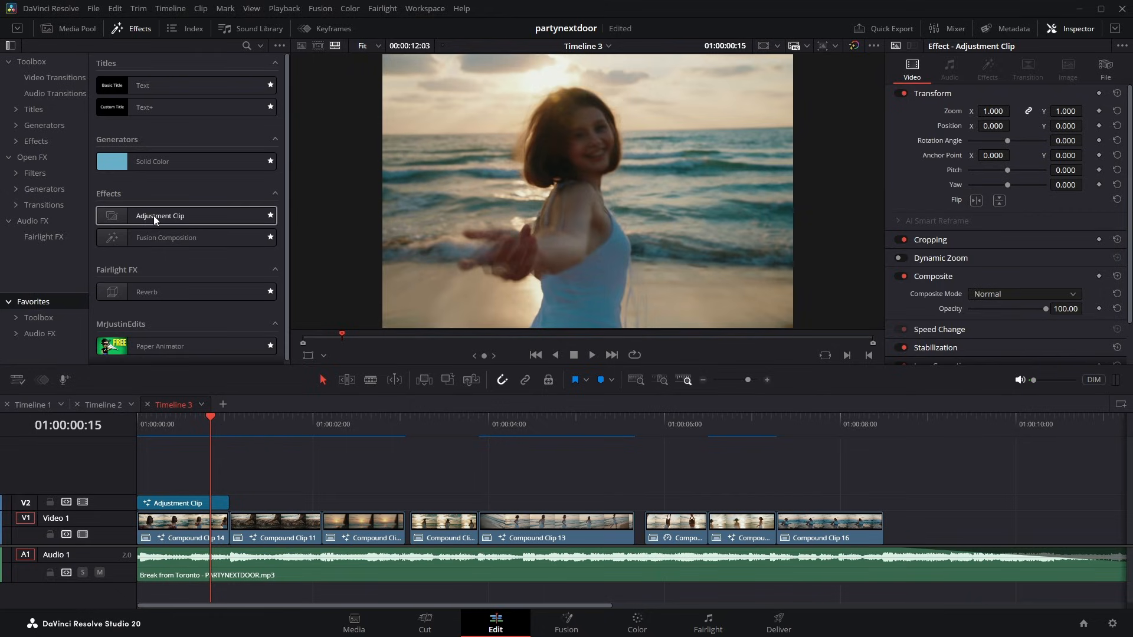
Place a second Adjustment Clip on Video 2 above Compound Clip 11 and trim it to that clip's end.
{"action": "left_click_drag", "start_coordinate": [153, 214], "coordinate": [258, 502]}
{"action": "left_click", "coordinate": [323, 419]}
{"action": "left_click", "coordinate": [344, 471]}
{"action": "key", "text": "ctrl+b"}
{"action": "key", "text": "BackSpace"}
{"action": "scroll", "coordinate": [330, 508], "scroll_direction": "up", "scroll_amount": 2}
{"action": "left_click", "coordinate": [361, 524]}
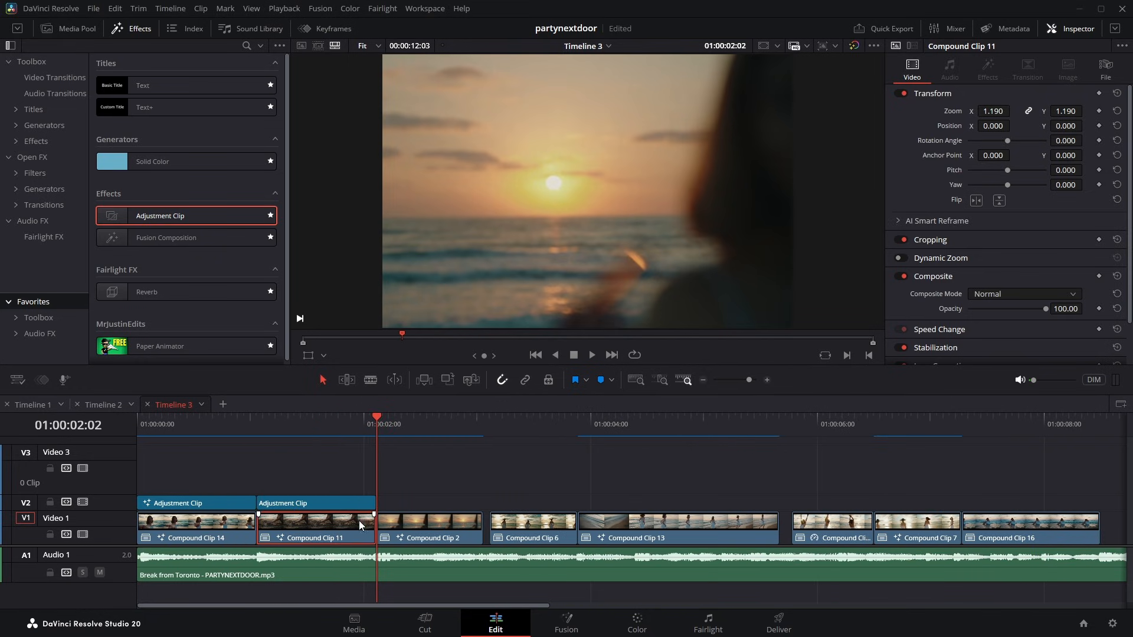
Open the adjustment clip above Compound Clip 11 in Fusion at its first frame.
{"action": "left_click_drag", "start_coordinate": [373, 422], "coordinate": [254, 433]}
{"action": "right_click", "coordinate": [309, 500]}
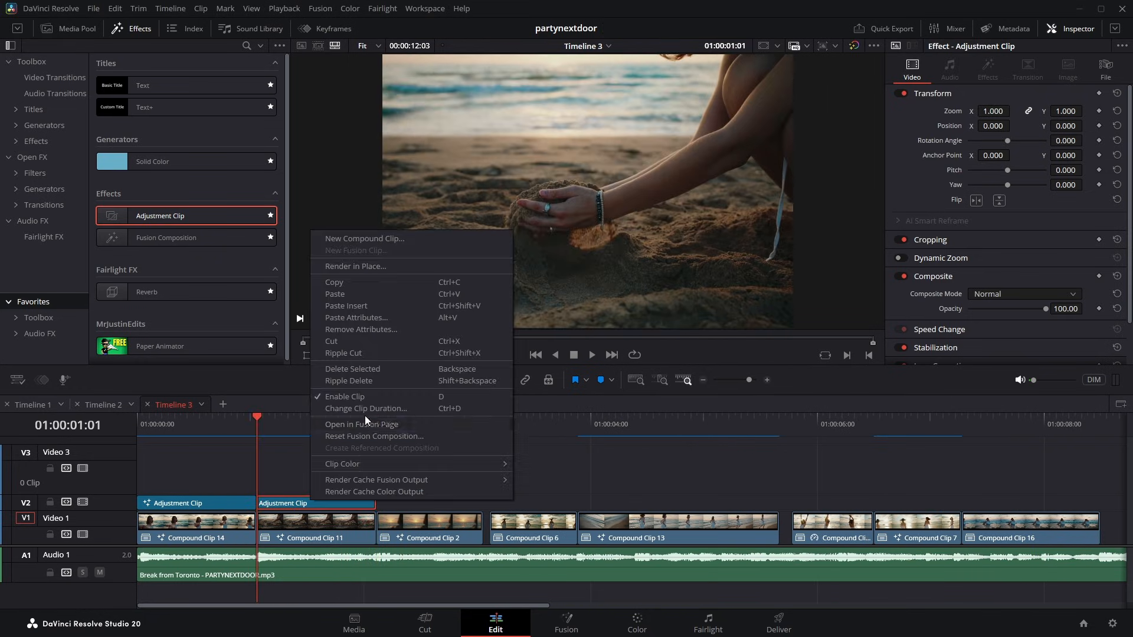
{"action": "left_click", "coordinate": [366, 429]}
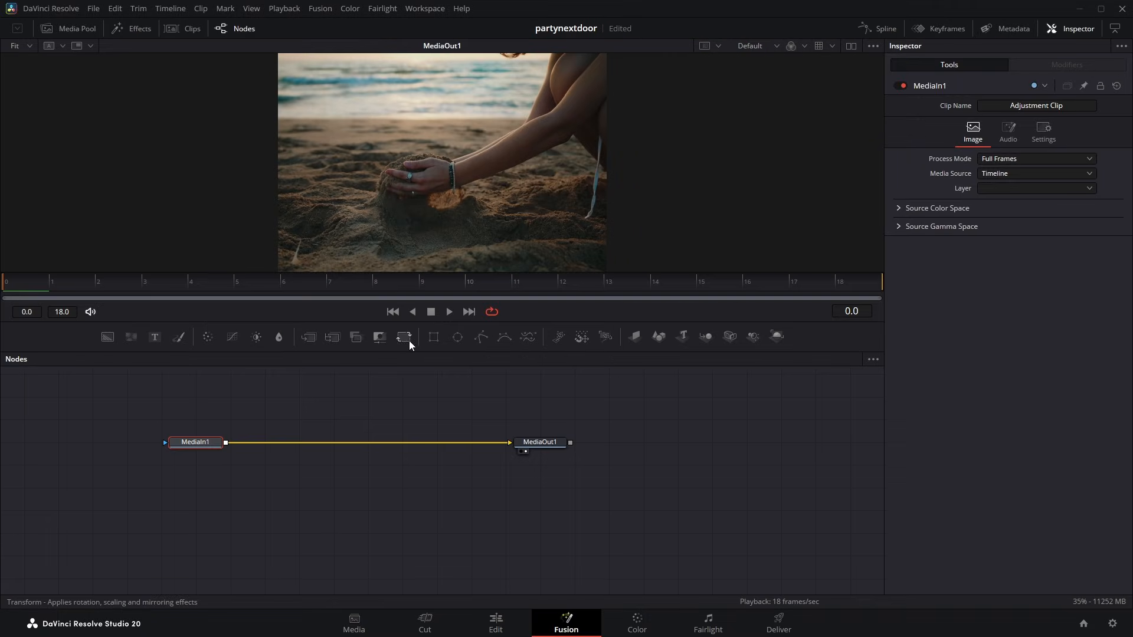
Insert a Transform node after MediaIn1 and keyframe its Center at frames 0 and 13.
{"action": "left_click", "coordinate": [406, 341]}
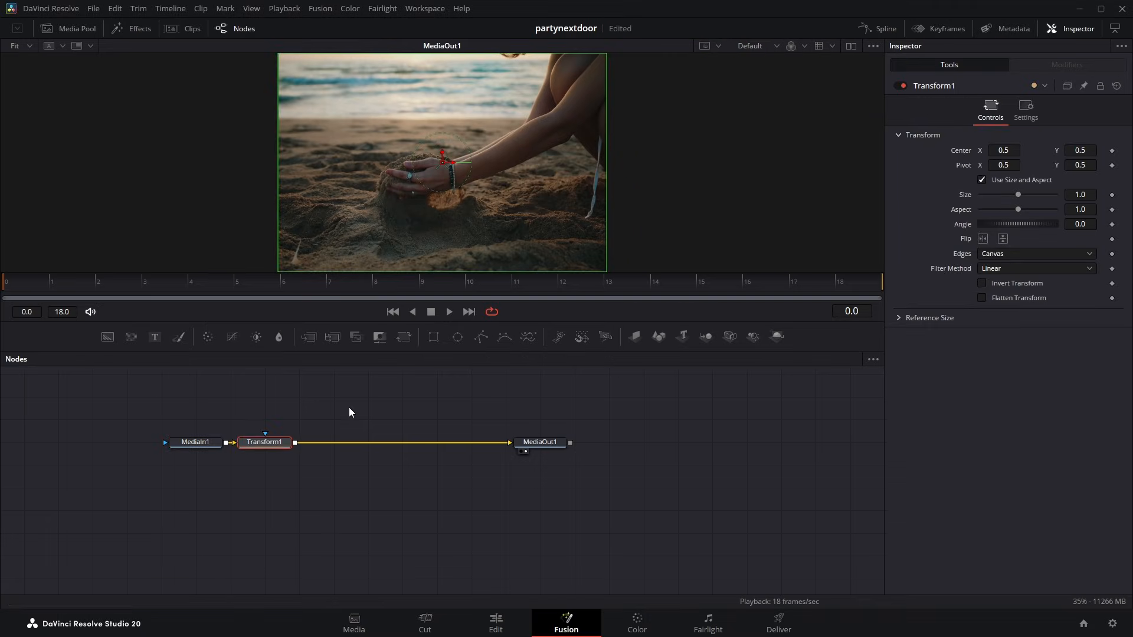
{"action": "left_click", "coordinate": [1112, 151]}
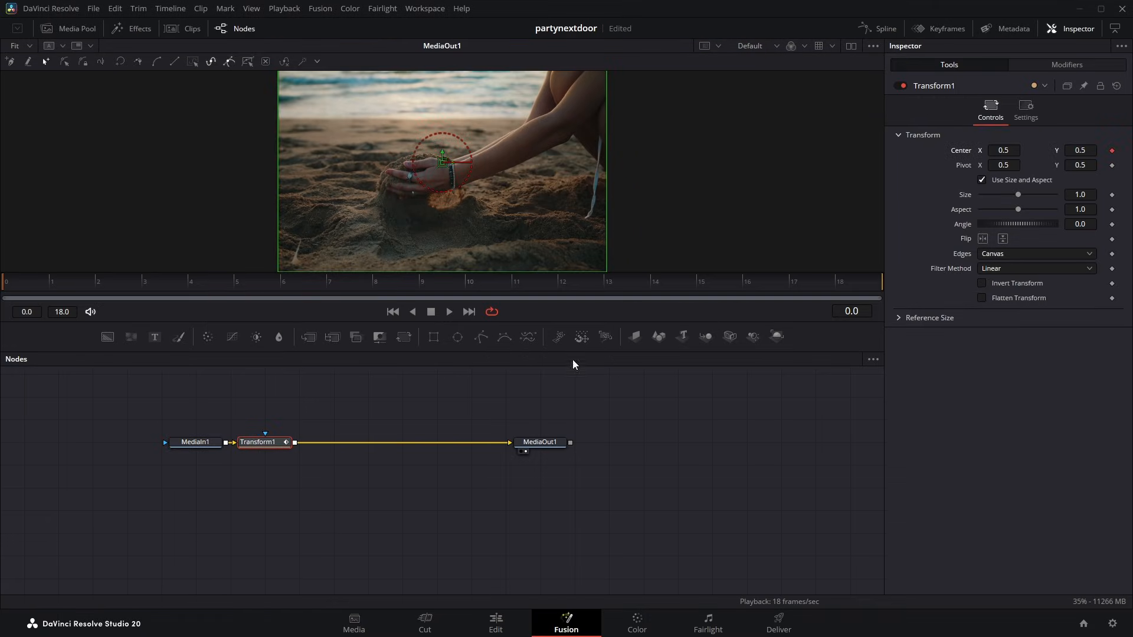
{"action": "left_click", "coordinate": [609, 283]}
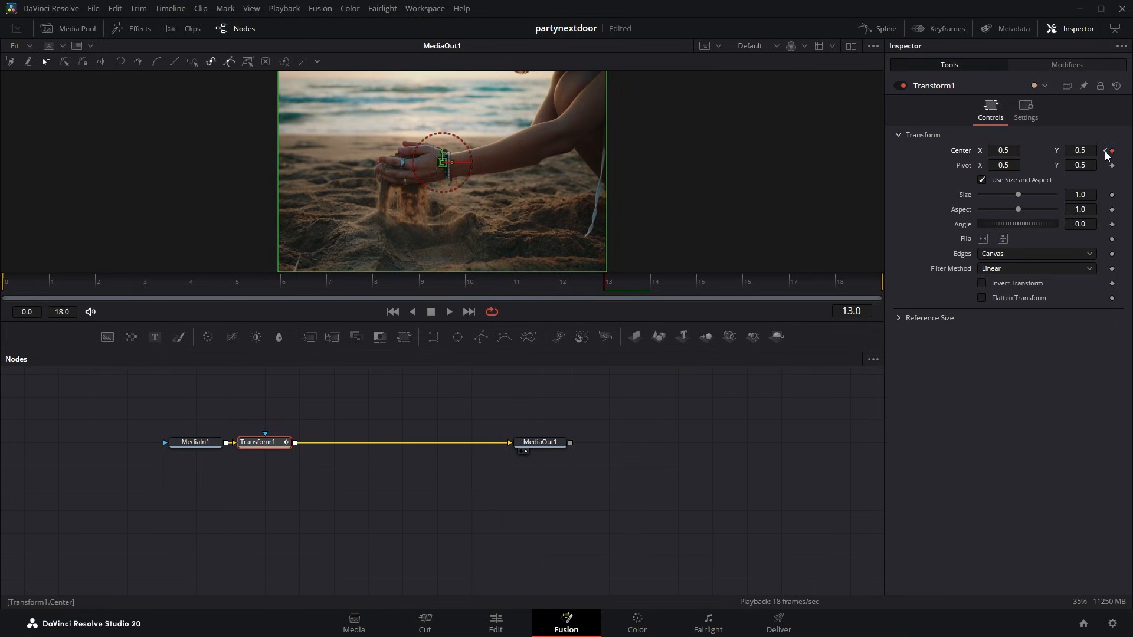
At frame 0, set Transform1's Center X to 0.614 and its Edges to Mirror.
{"action": "key", "text": "Home"}
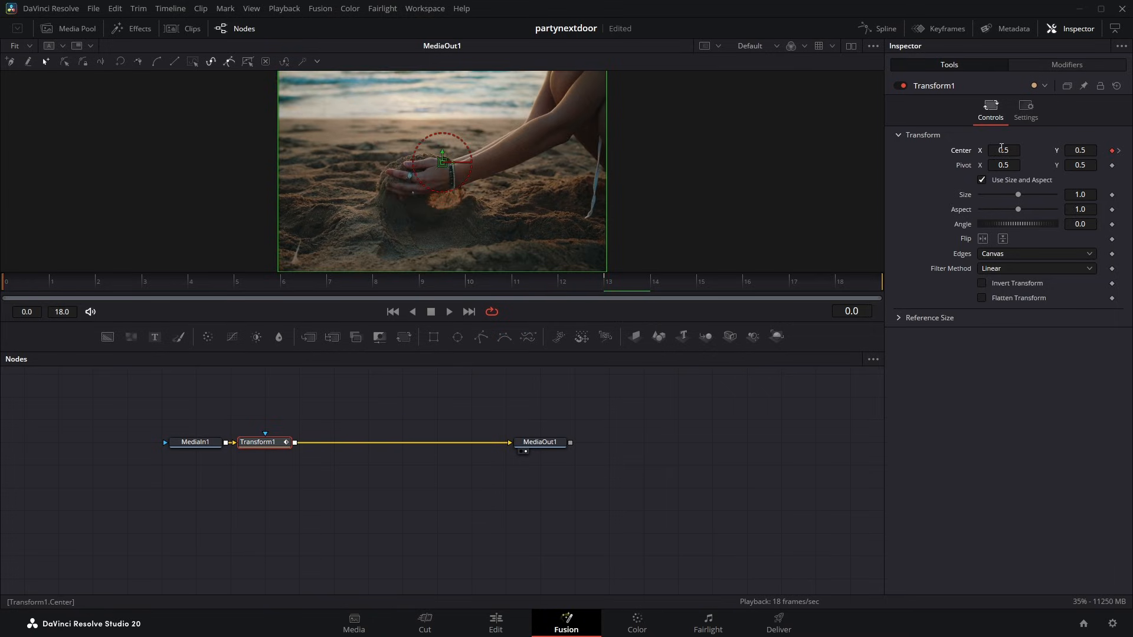
{"action": "left_click", "coordinate": [1002, 150]}
{"action": "type", "text": ".614"}
{"action": "key", "text": "Return"}
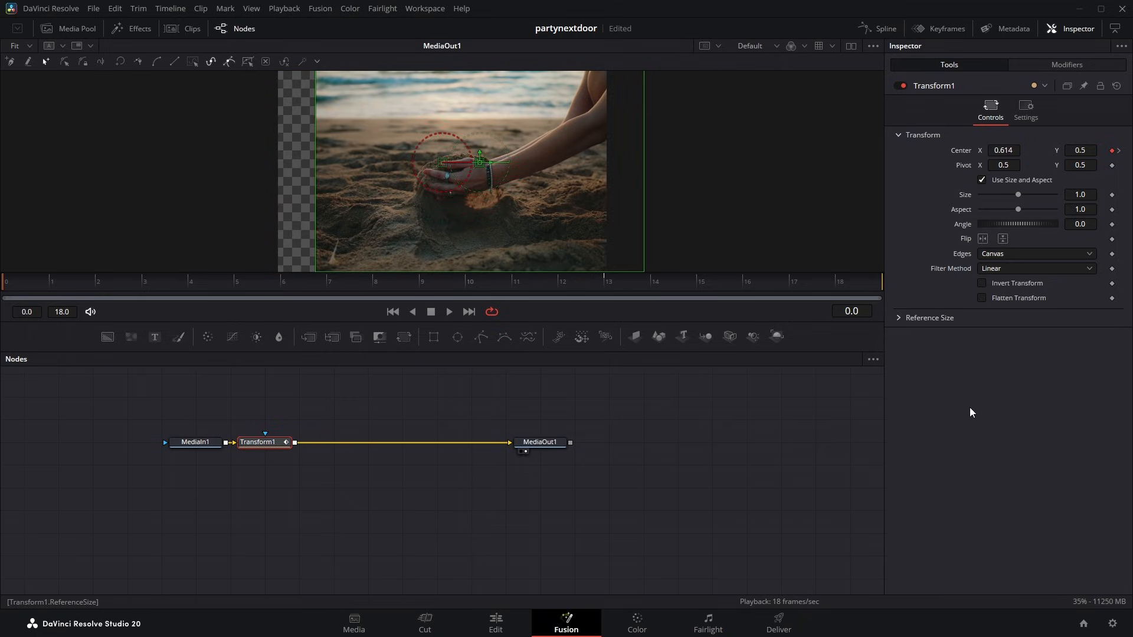
{"action": "left_click", "coordinate": [1000, 255]}
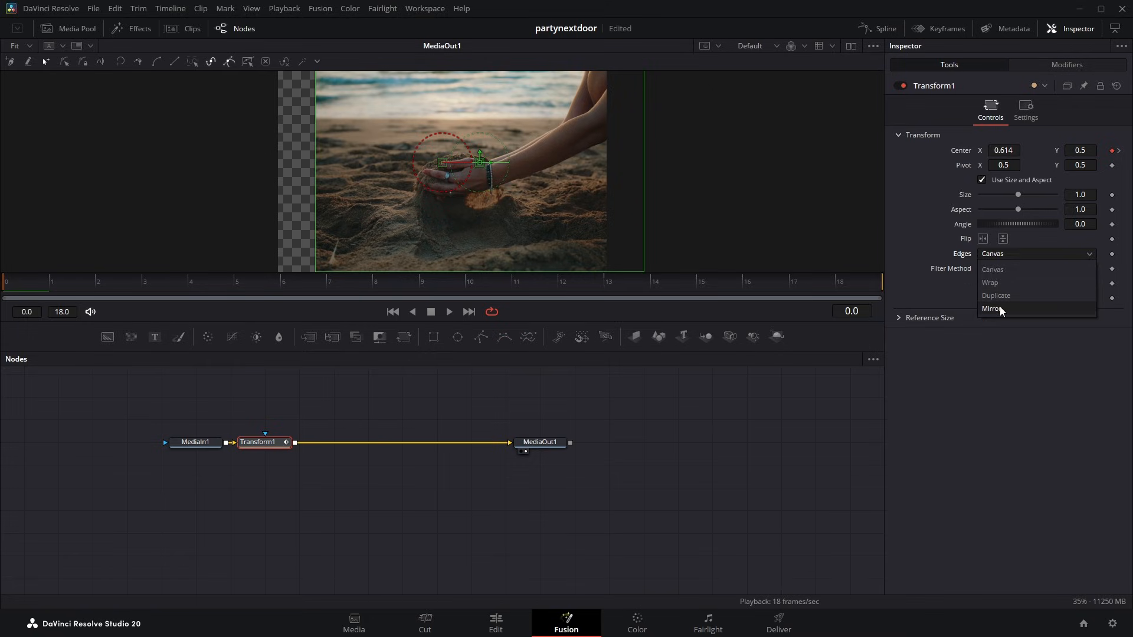
{"action": "left_click", "coordinate": [1000, 307]}
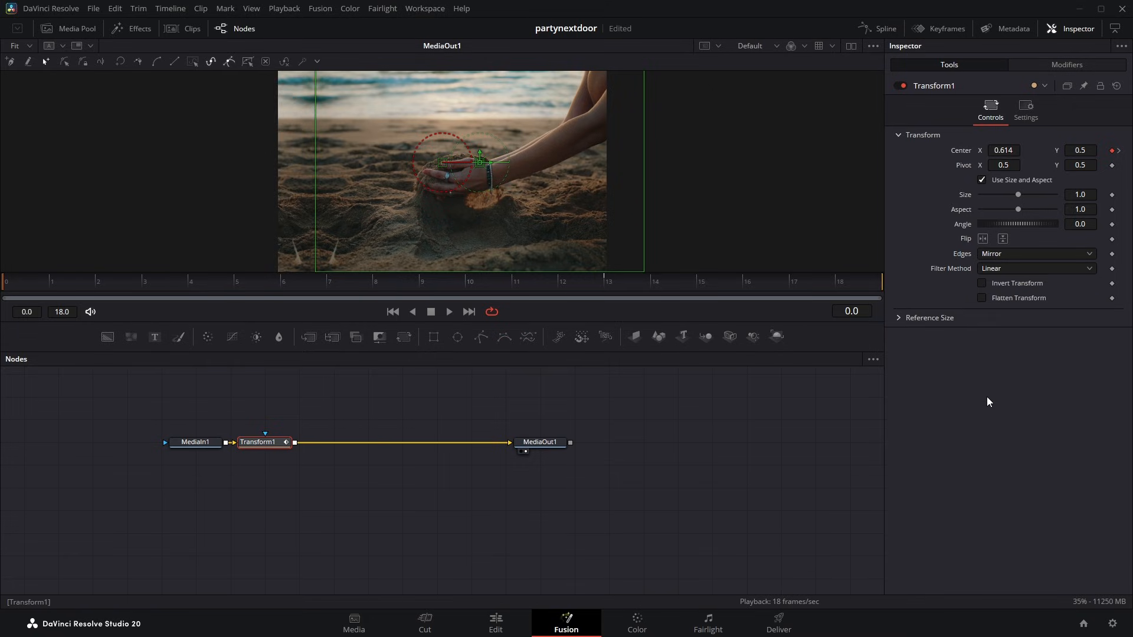
Curve Transform1's Displacement spline to climb steeply from frame 0 and flatten out towards frame 13.
{"action": "left_click", "coordinate": [872, 28]}
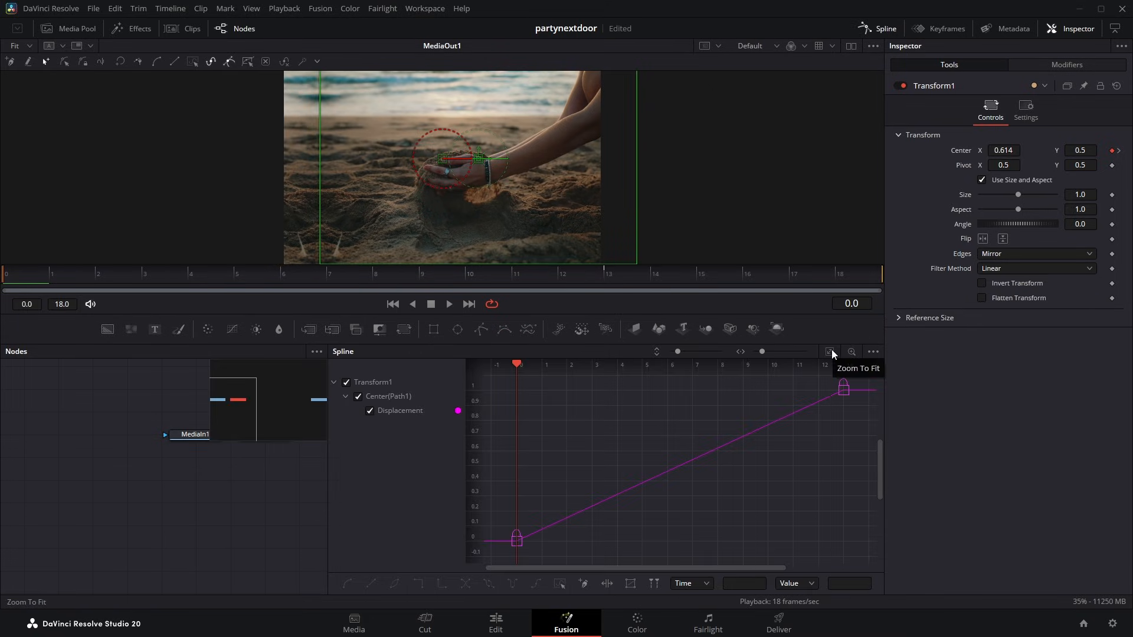
{"action": "left_click", "coordinate": [830, 352]}
{"action": "key", "text": "ctrl+a"}
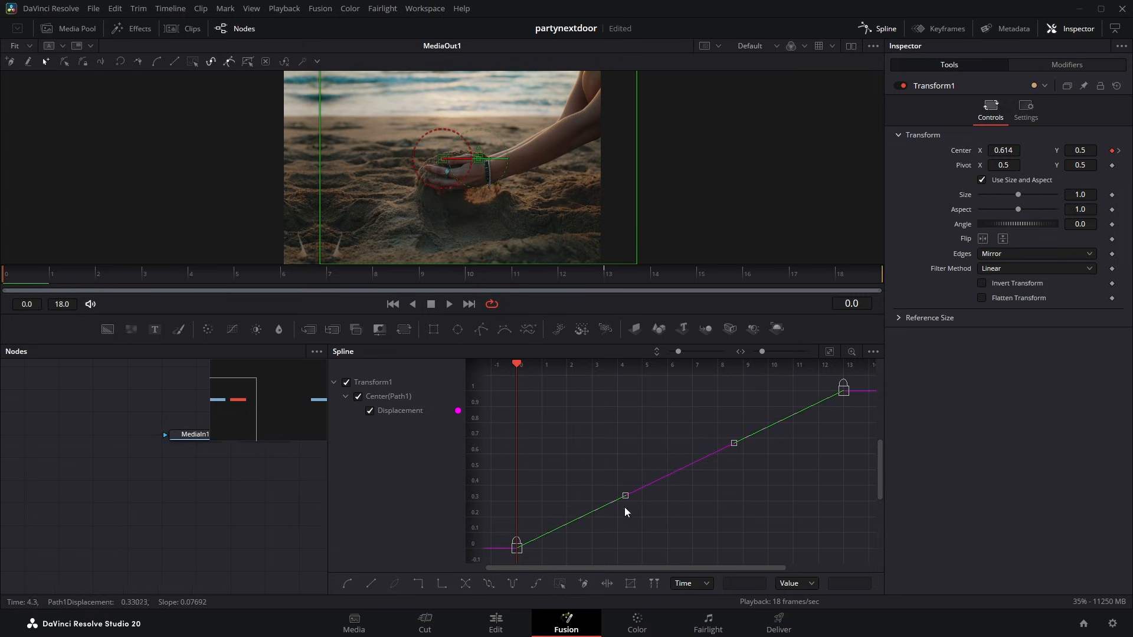
{"action": "left_click_drag", "start_coordinate": [624, 497], "coordinate": [536, 392]}
{"action": "left_click_drag", "start_coordinate": [729, 448], "coordinate": [564, 406]}
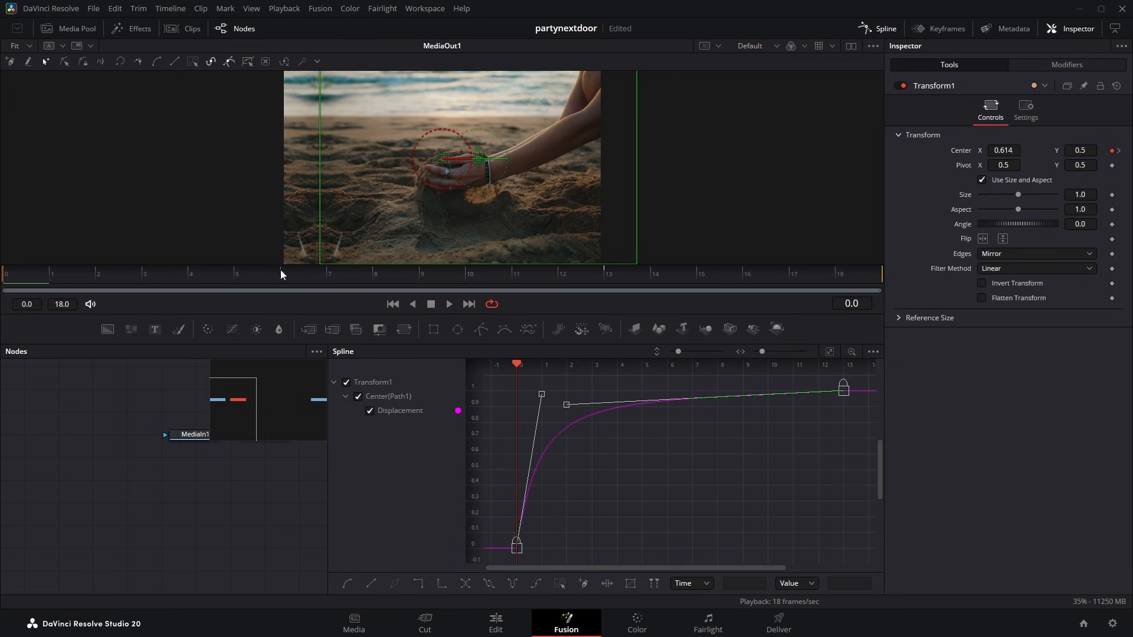
Preview the eased slide in Fusion, and return to the Edit page to play the transition on the timeline.
{"action": "key", "text": "space"}
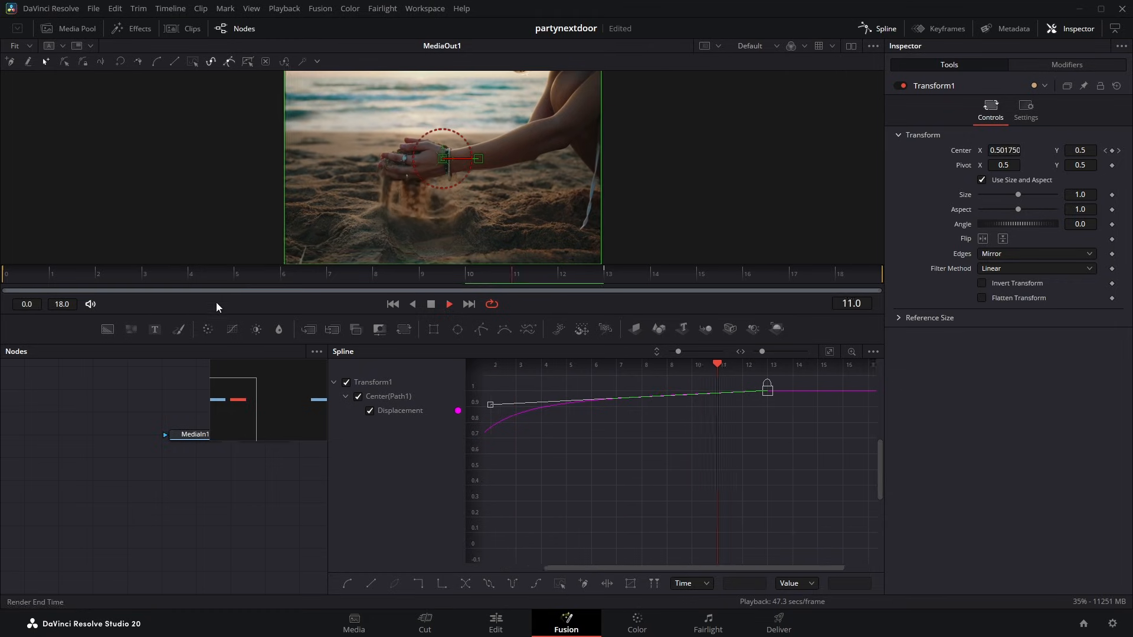
{"action": "key", "text": "space"}
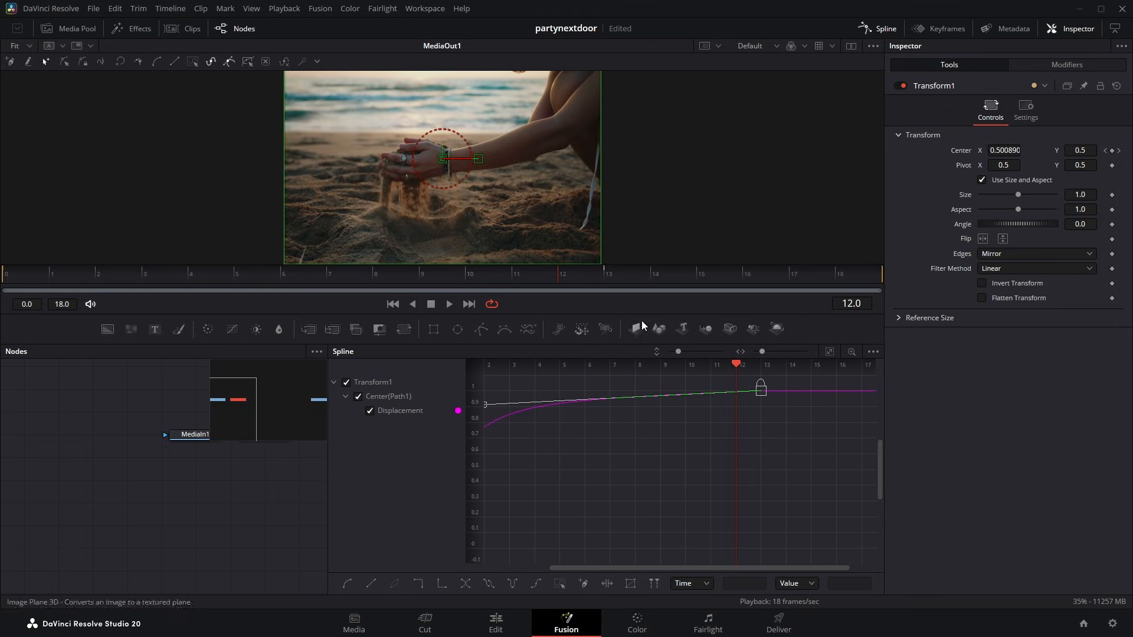
{"action": "left_click_drag", "start_coordinate": [537, 274], "coordinate": [2, 299]}
{"action": "key", "text": "space"}
{"action": "key", "text": "space"}
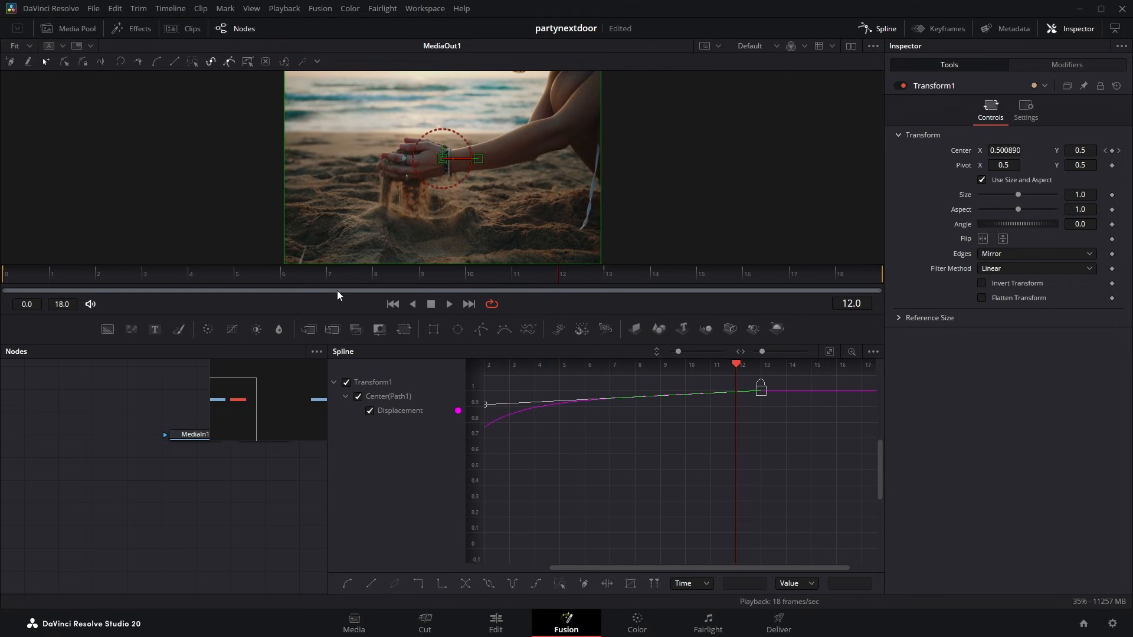
{"action": "key", "text": "shift+4"}
{"action": "left_click", "coordinate": [204, 430]}
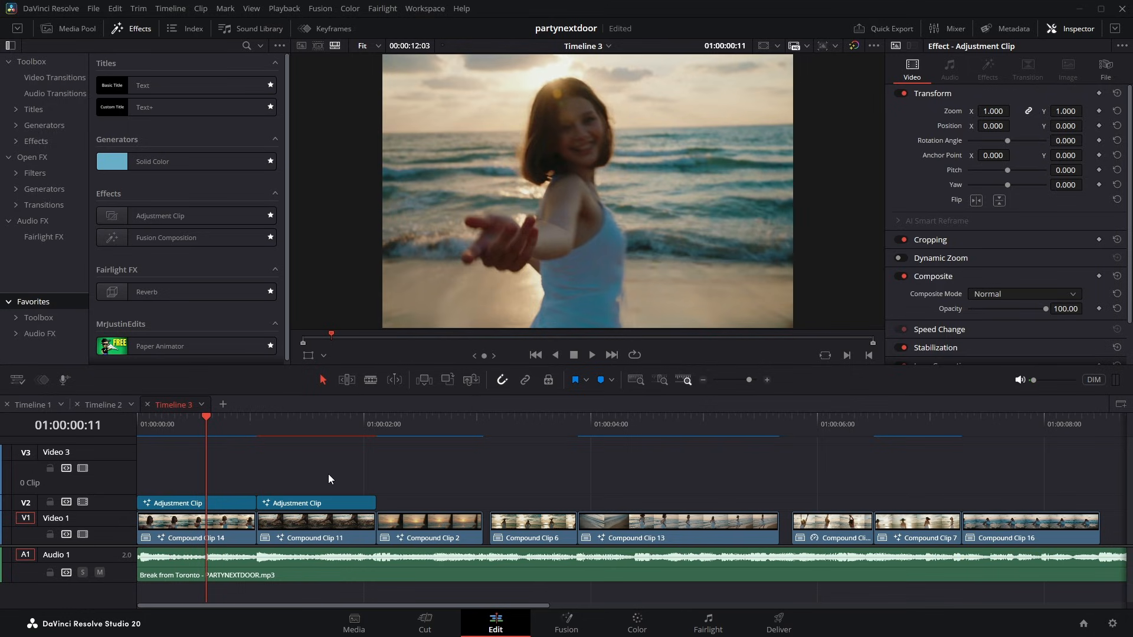
{"action": "key", "text": "space"}
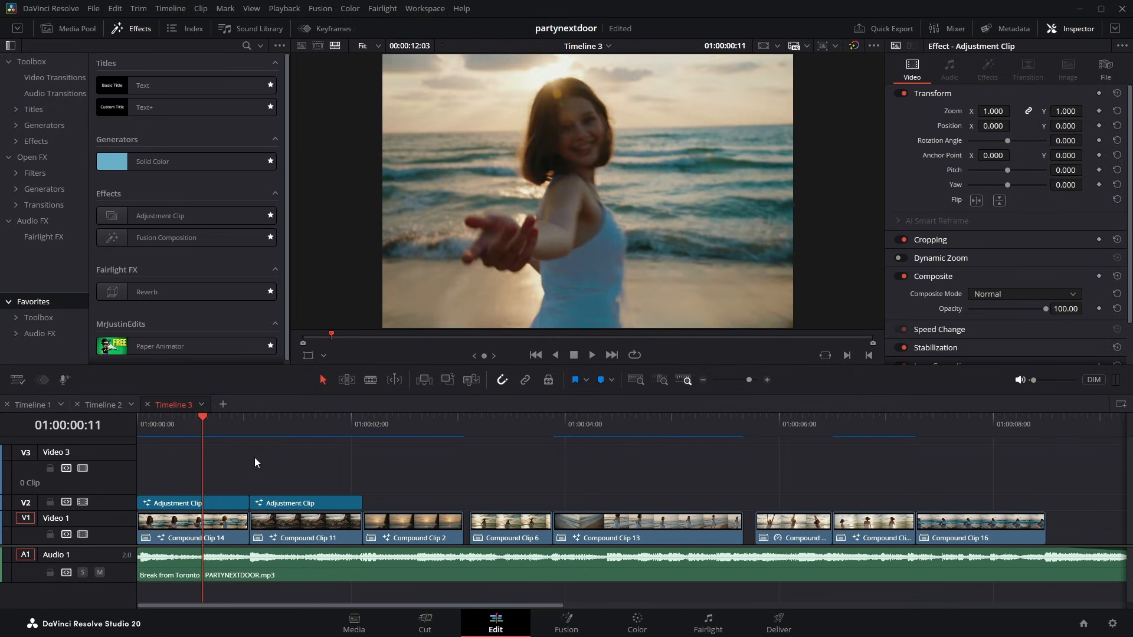
Place an Adjustment Clip on Video 3 starting five frames before the cut between Compound Clip 14 and Compound Clip 11.
{"action": "scroll", "coordinate": [254, 458], "scroll_direction": "up", "scroll_amount": 2}
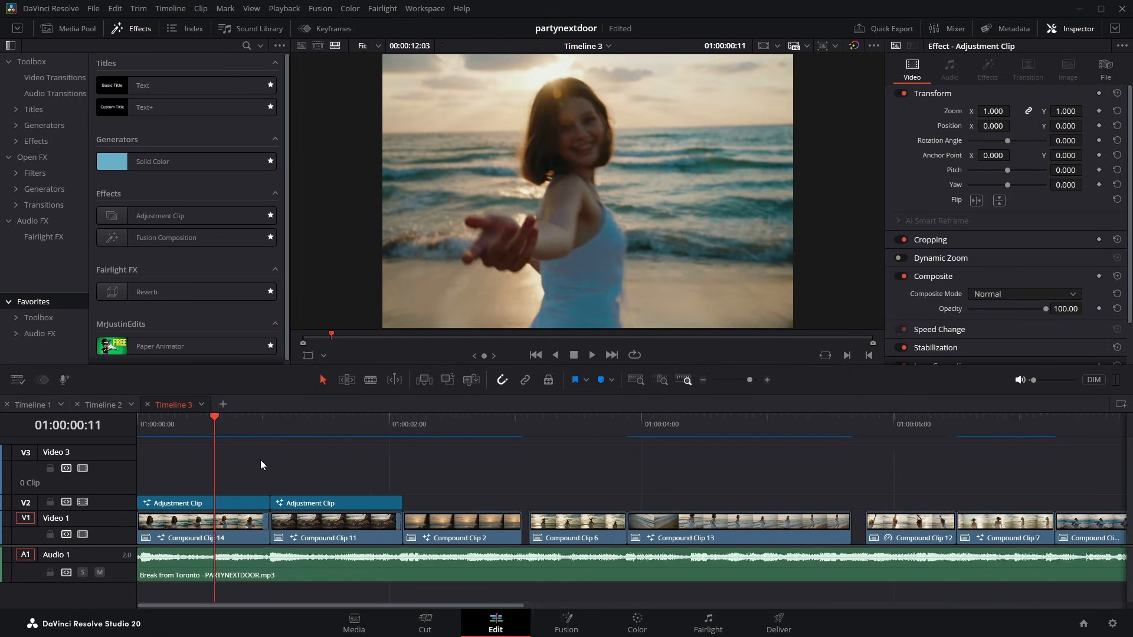
{"action": "left_click", "coordinate": [304, 416]}
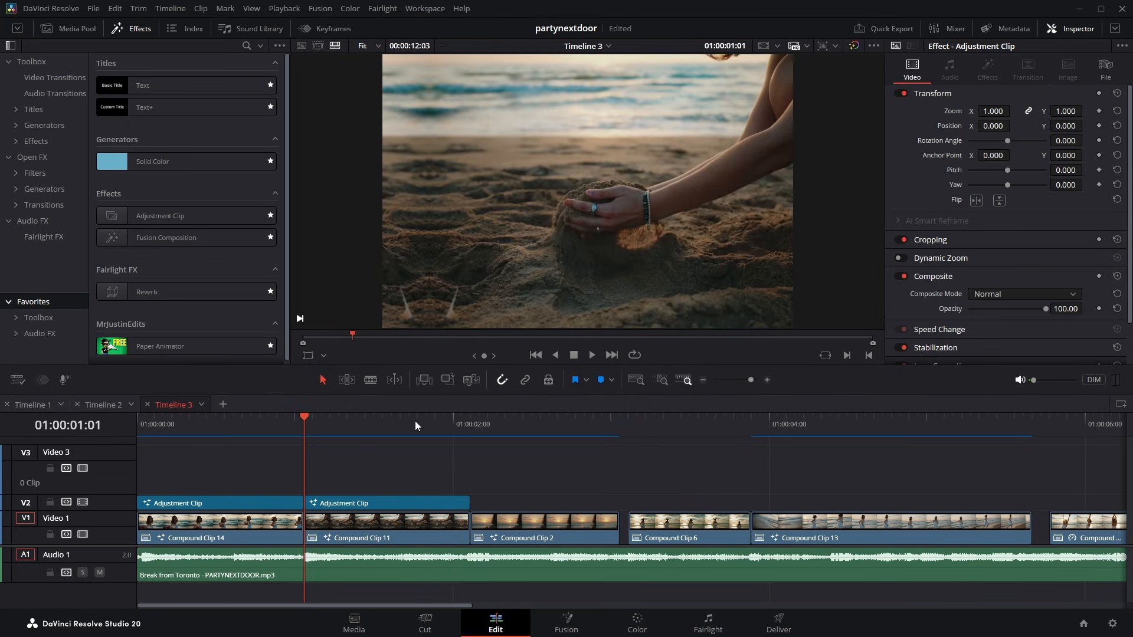
{"action": "key", "text": "Left"}
{"action": "key", "text": "Left"}
{"action": "key", "text": "Left"}
{"action": "key", "text": "Left"}
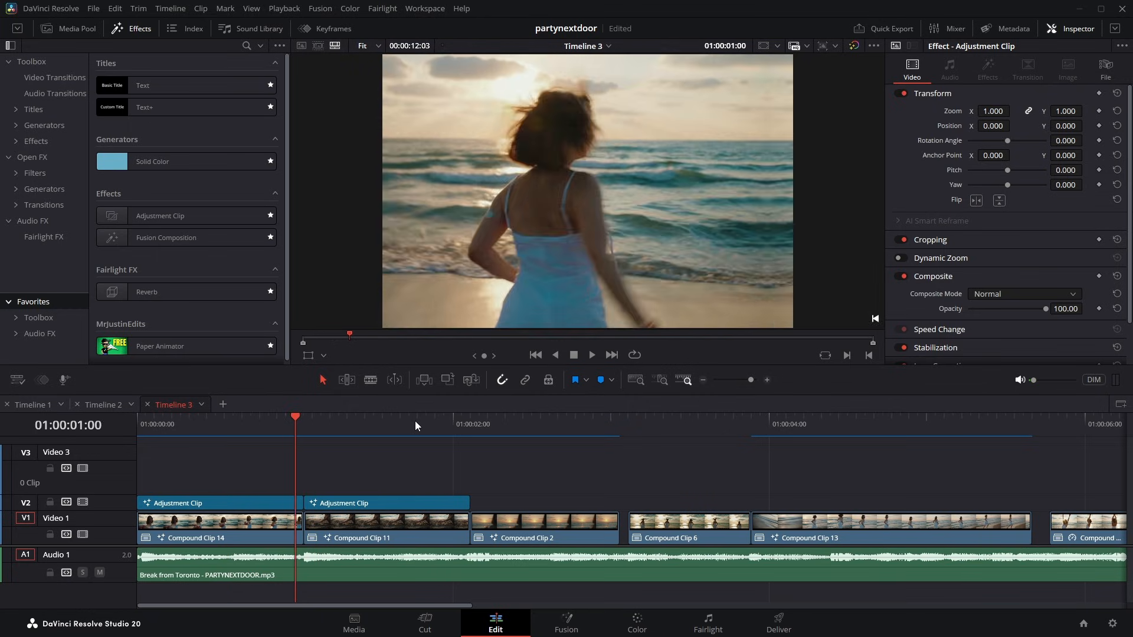
{"action": "key", "text": "Left"}
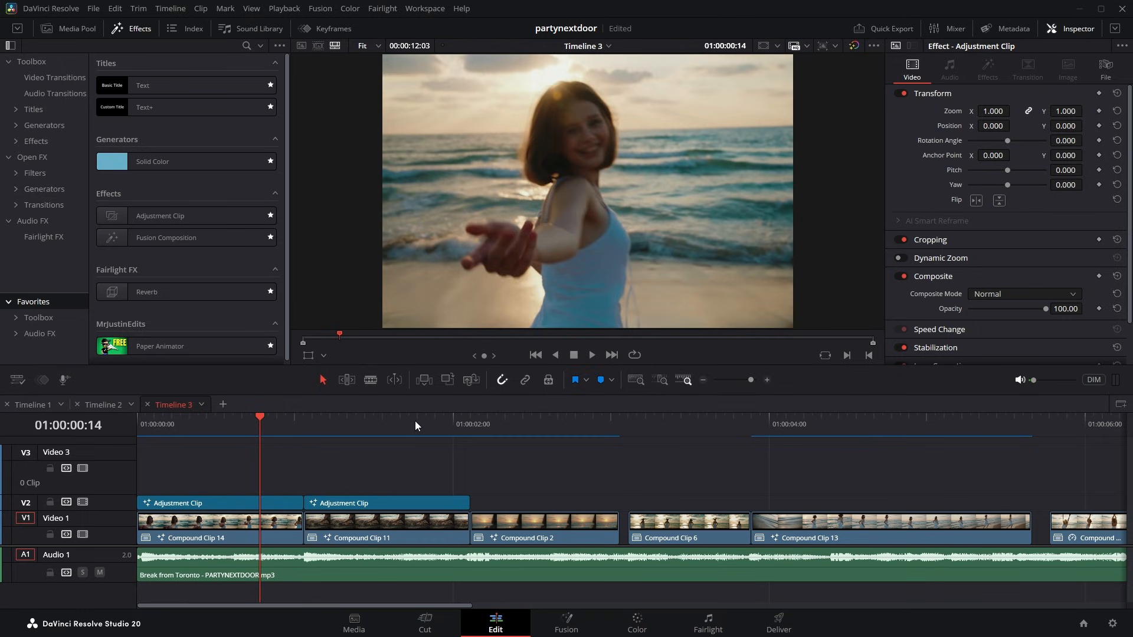
{"action": "left_click_drag", "start_coordinate": [138, 218], "coordinate": [257, 475]}
Cut the Video 3 adjustment clip at Compound Clip 11's end, delete the remainder, and shrink the Video 3 track height.
{"action": "left_click", "coordinate": [304, 416]}
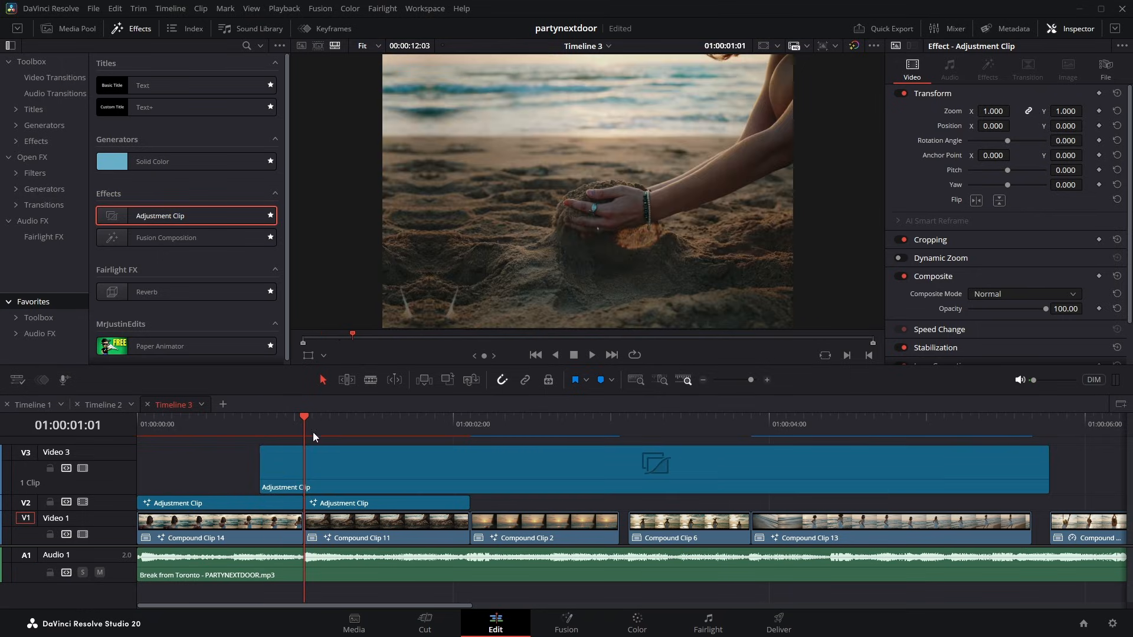
{"action": "left_click", "coordinate": [478, 417]}
{"action": "left_click", "coordinate": [470, 420]}
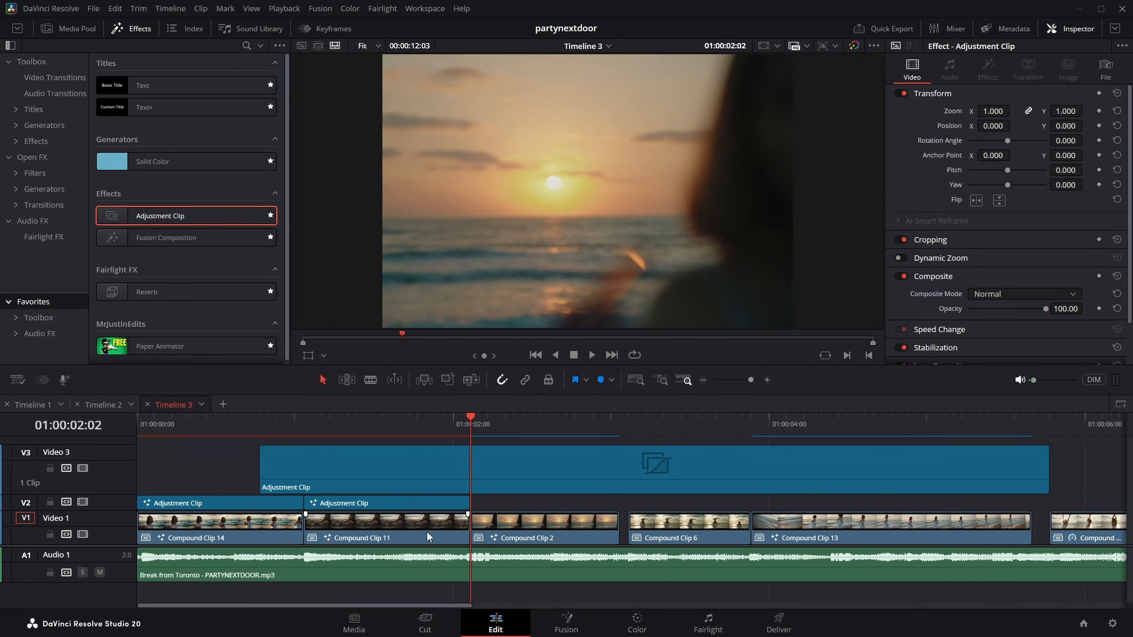
{"action": "key", "text": "ctrl+b"}
{"action": "left_click", "coordinate": [504, 476]}
{"action": "key", "text": "Delete"}
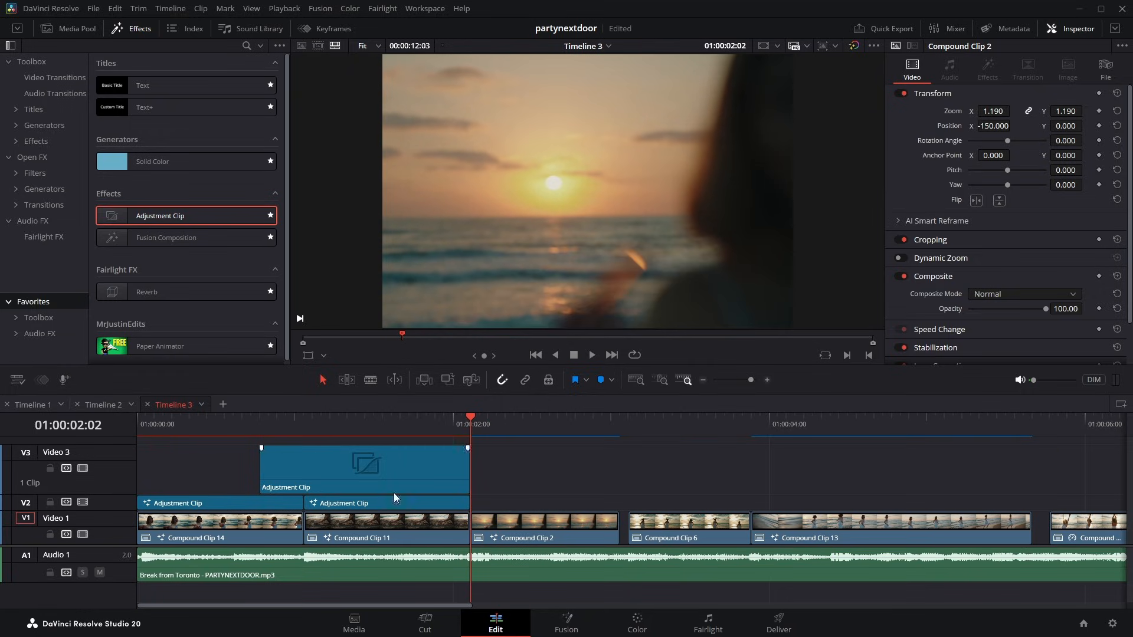
{"action": "left_click_drag", "start_coordinate": [114, 446], "coordinate": [114, 481]}
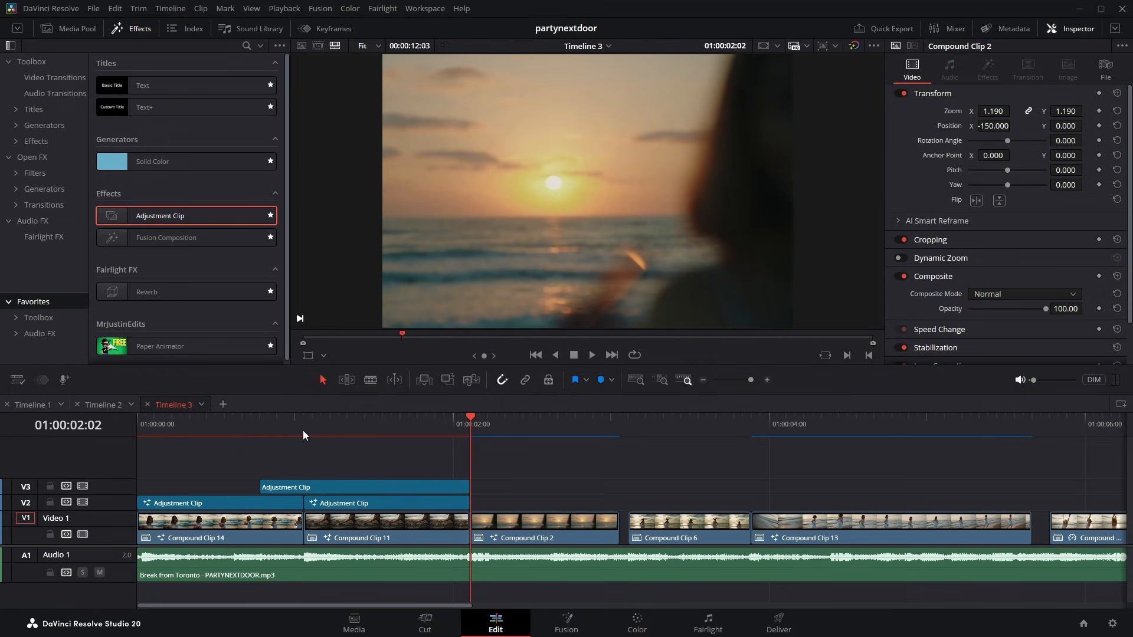
Open the Video 3 adjustment clip in Fusion at frame 5 and make room after the MediaIn1 node.
{"action": "key", "text": "shift+5"}
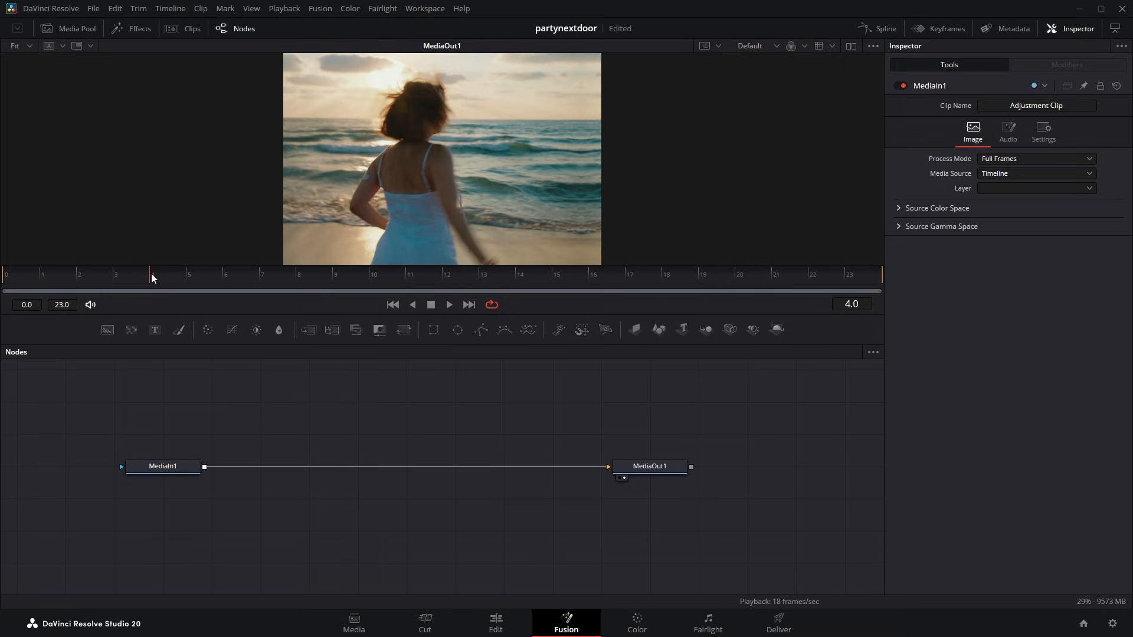
{"action": "left_click_drag", "start_coordinate": [152, 275], "coordinate": [186, 274]}
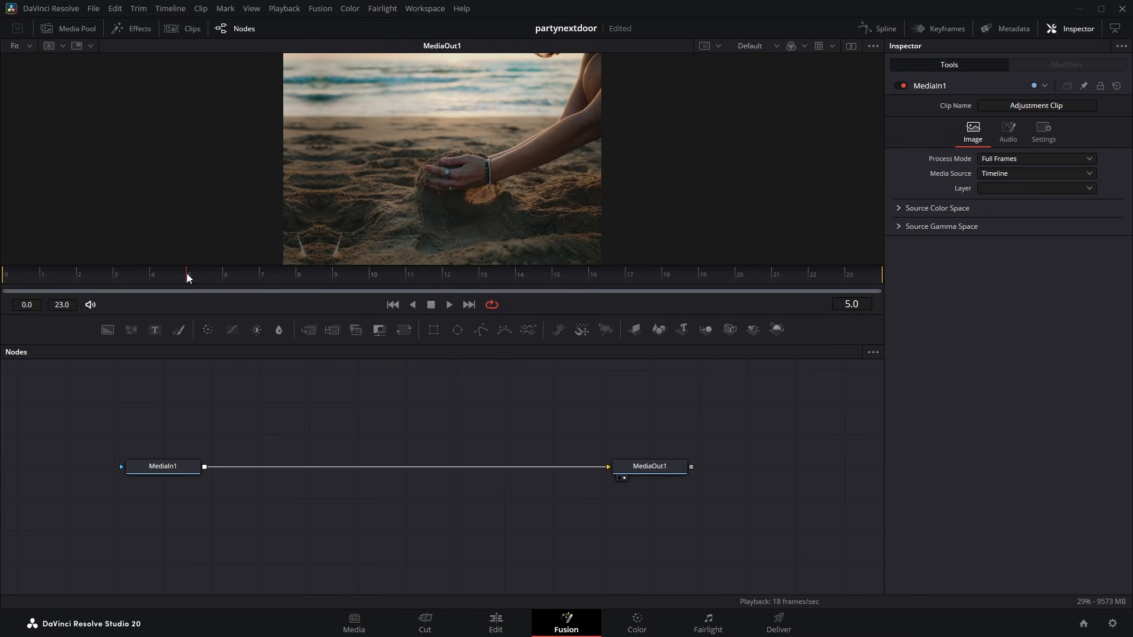
{"action": "left_click_drag", "start_coordinate": [164, 467], "coordinate": [116, 467]}
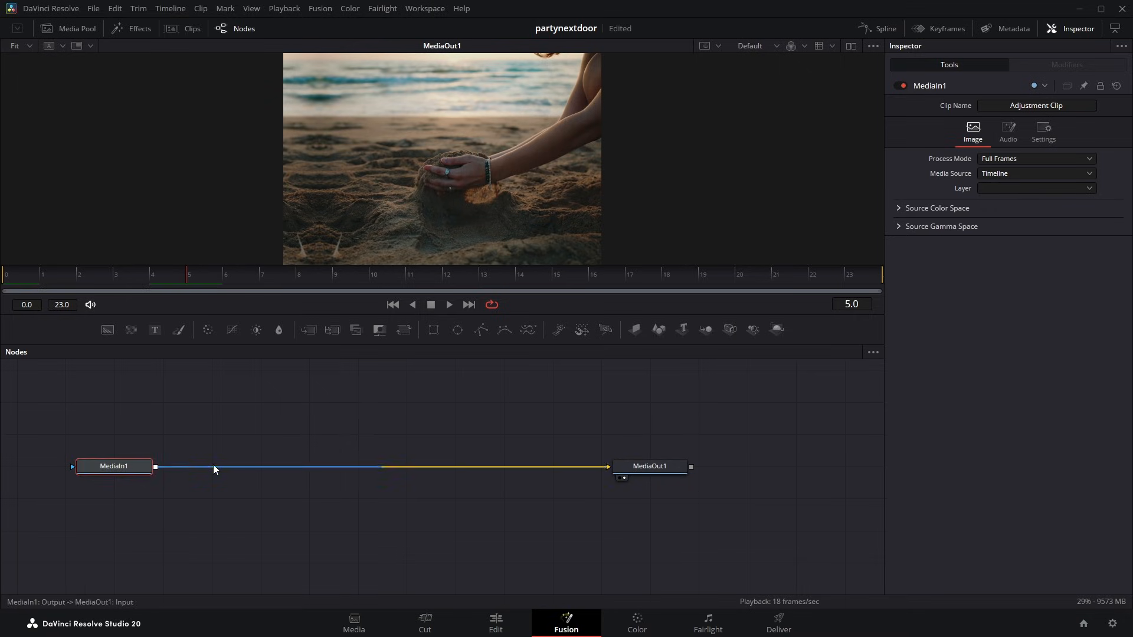
Add an S_Hotspots node between MediaIn1 and MediaOut1.
{"action": "key", "text": "shift+space"}
{"action": "type", "text": "time stre"}
{"action": "key", "text": "ctrl+a"}
{"action": "type", "text": "s_hotsp"}
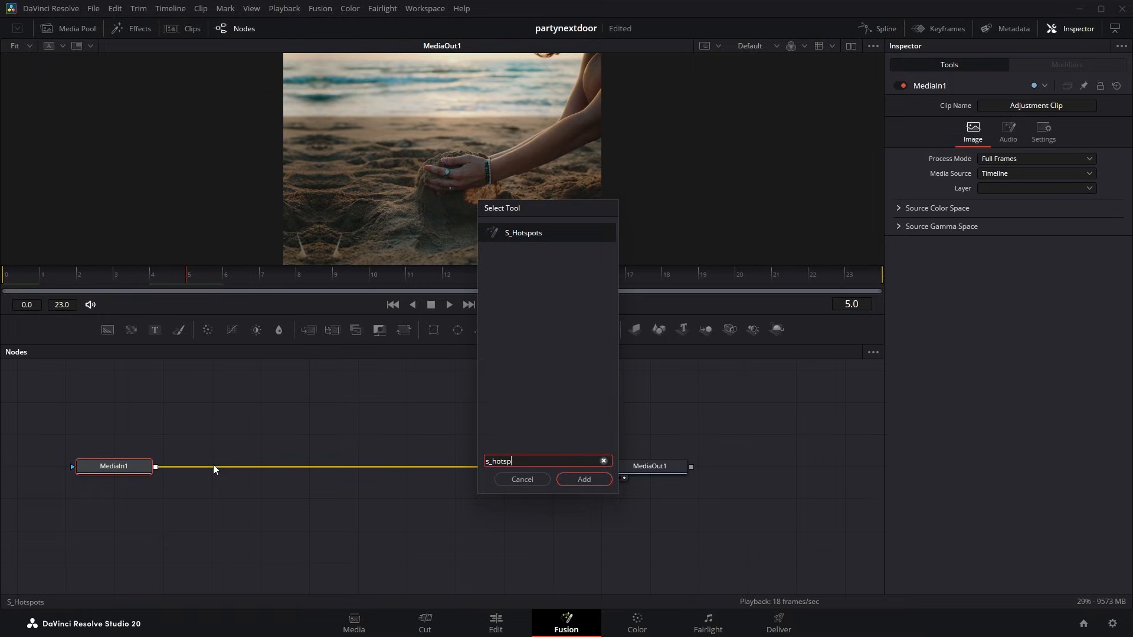
{"action": "key", "text": "Return"}
{"action": "left_click_drag", "start_coordinate": [211, 464], "coordinate": [256, 466]}
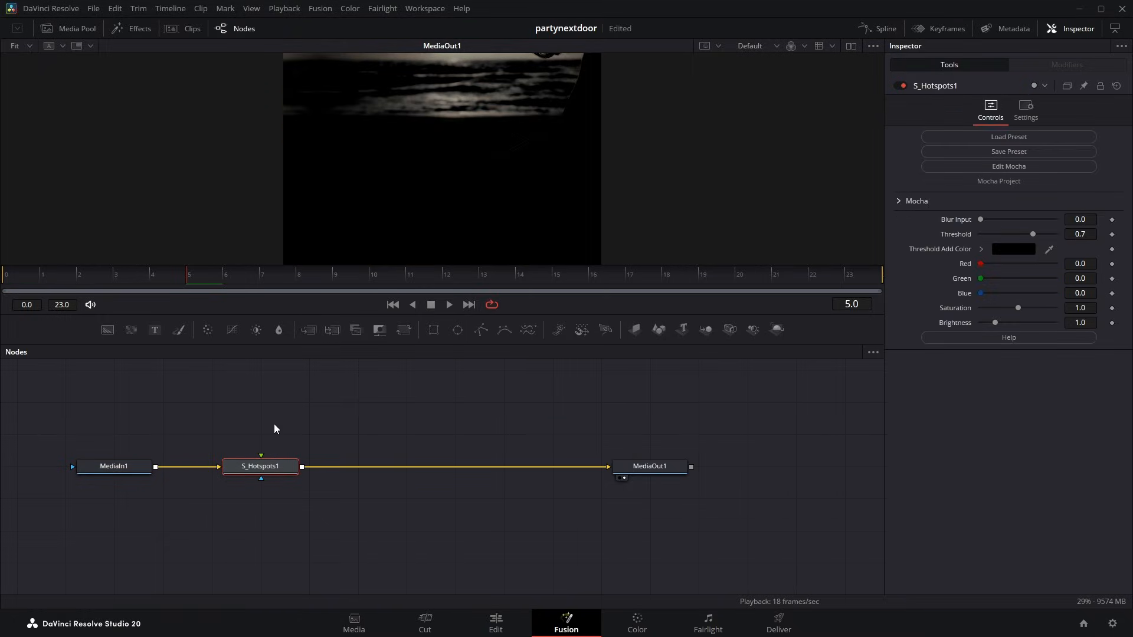
Keyframe the S_Hotspots Threshold at 0.7 on frame 5, 0.0 on frame 0 and 0.024 on frame 23.
{"action": "left_click", "coordinate": [1113, 235]}
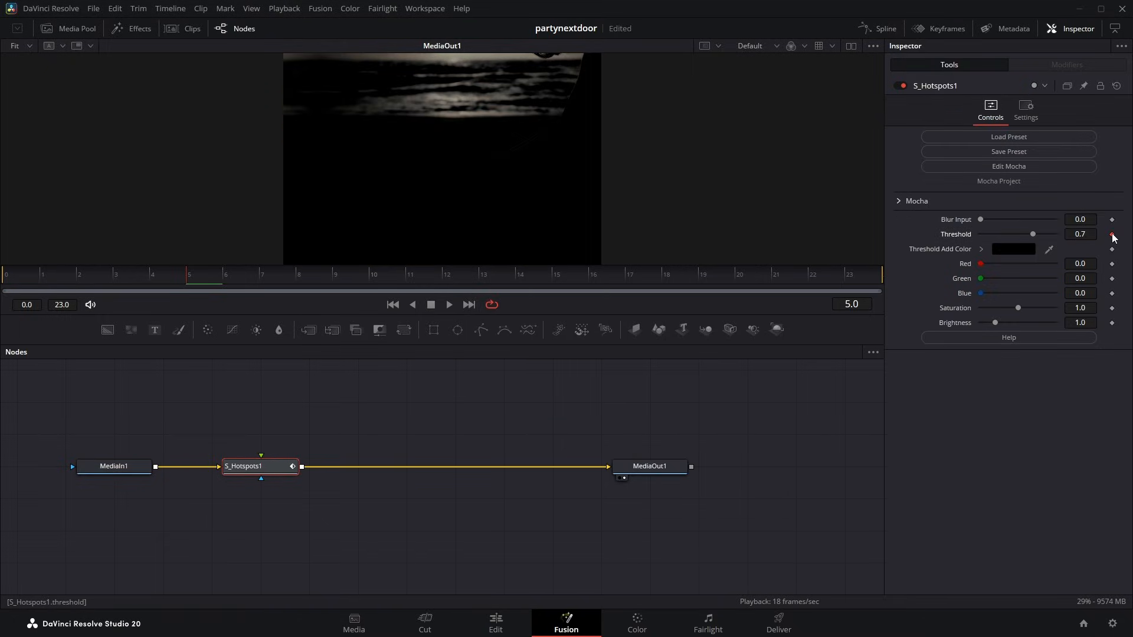
{"action": "left_click", "coordinate": [3, 276]}
{"action": "left_click_drag", "start_coordinate": [1033, 234], "coordinate": [981, 236]}
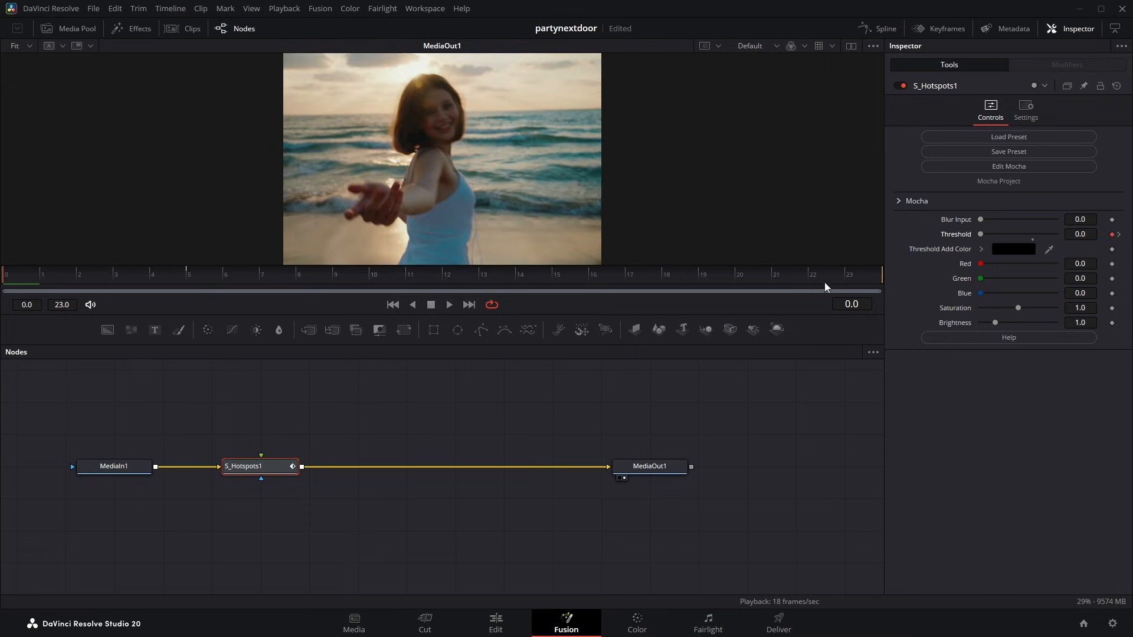
{"action": "left_click", "coordinate": [862, 276]}
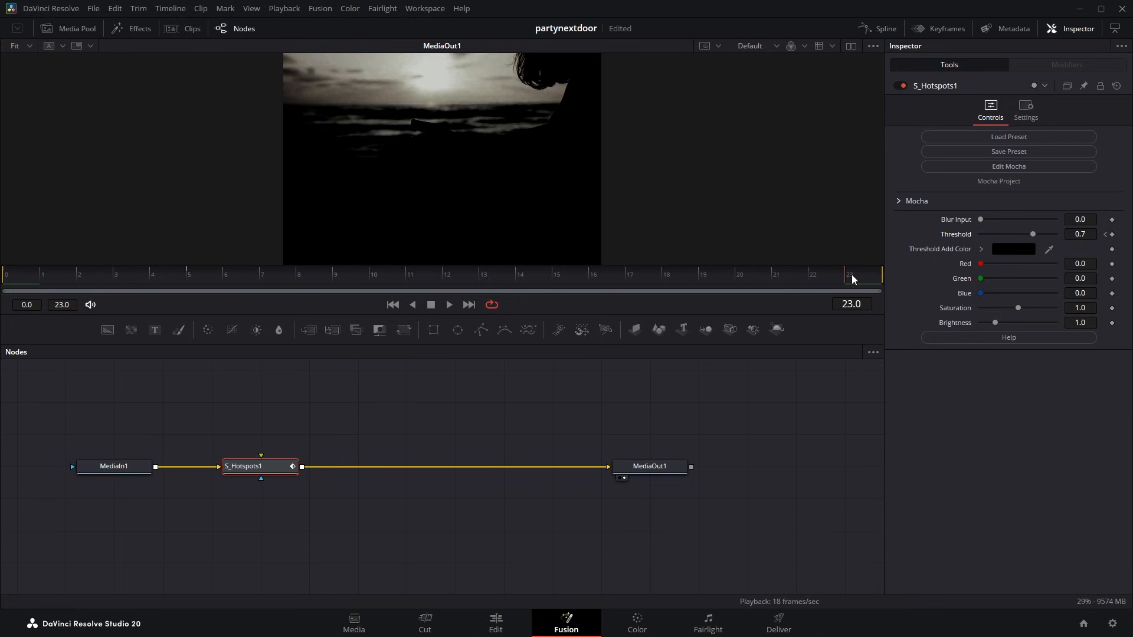
{"action": "left_click_drag", "start_coordinate": [1032, 233], "coordinate": [982, 233]}
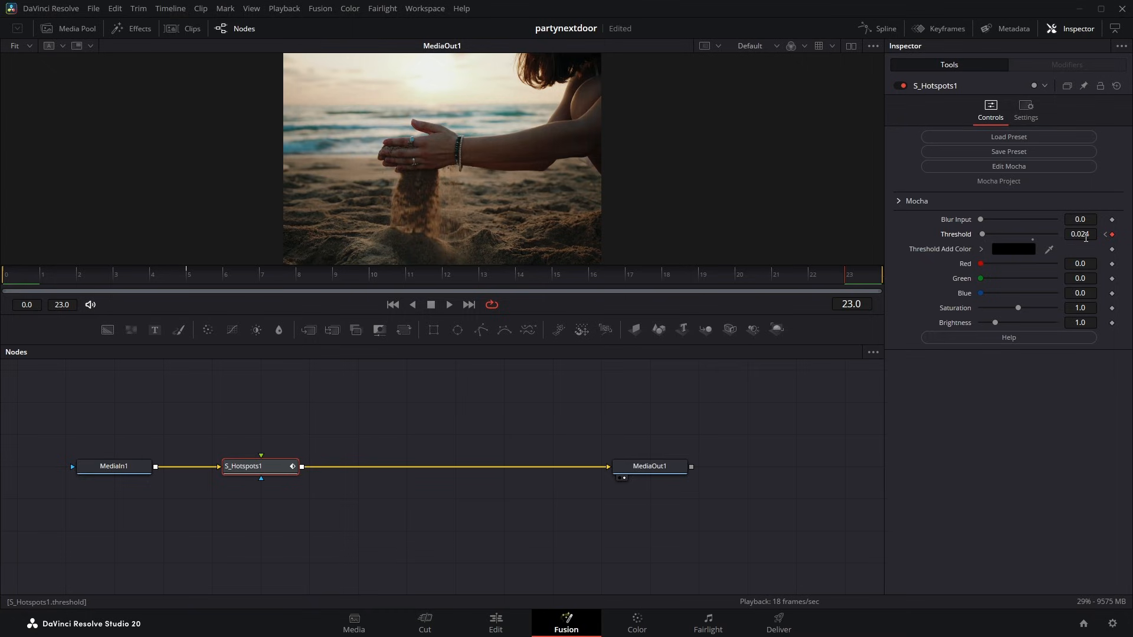
Smooth all S_Hotspots Threshold keyframes in the spline editor and bend the rise from frame 0 into a steep climb to frame 5.
{"action": "left_click", "coordinate": [880, 29]}
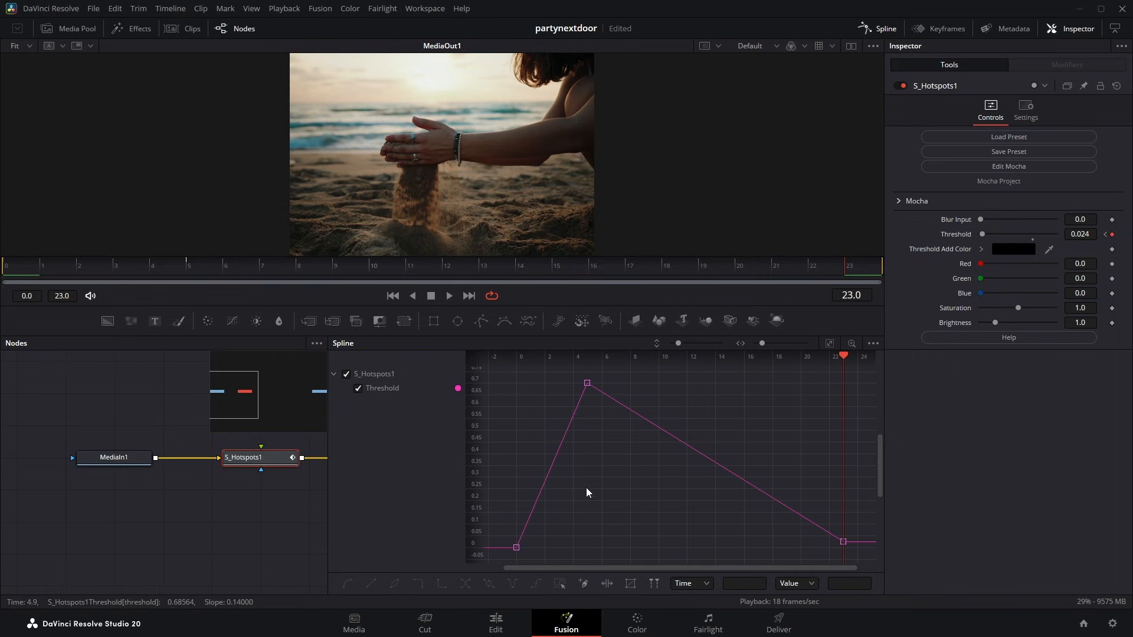
{"action": "key", "text": "ctrl+a"}
{"action": "key", "text": "s"}
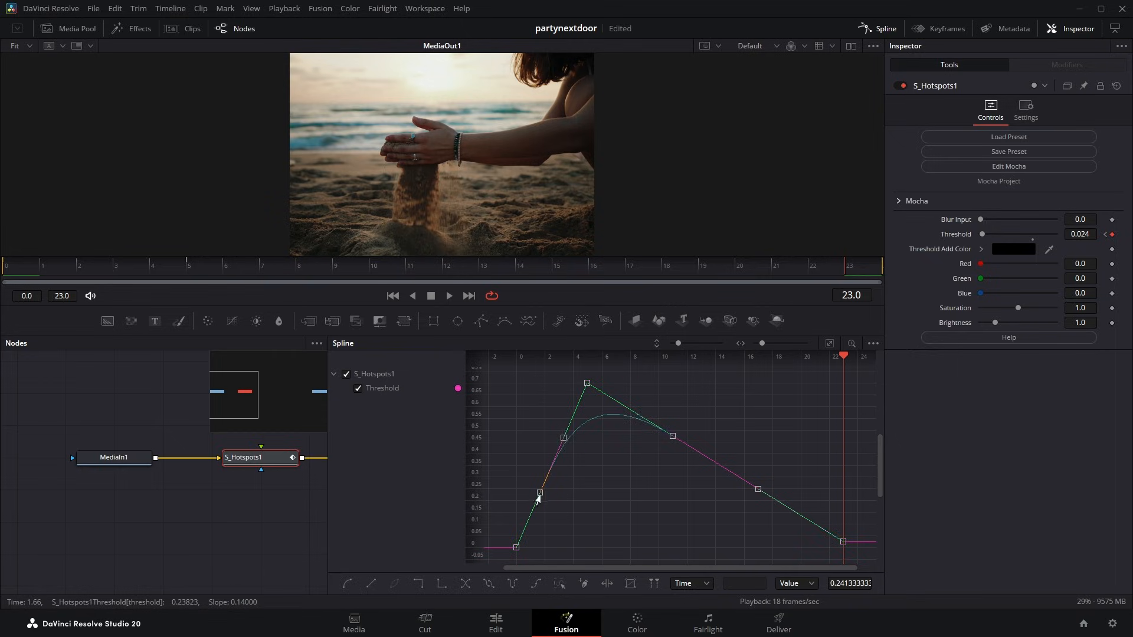
{"action": "left_click_drag", "start_coordinate": [535, 496], "coordinate": [555, 540]}
{"action": "left_click_drag", "start_coordinate": [563, 437], "coordinate": [576, 470]}
{"action": "left_click_drag", "start_coordinate": [553, 544], "coordinate": [553, 545]}
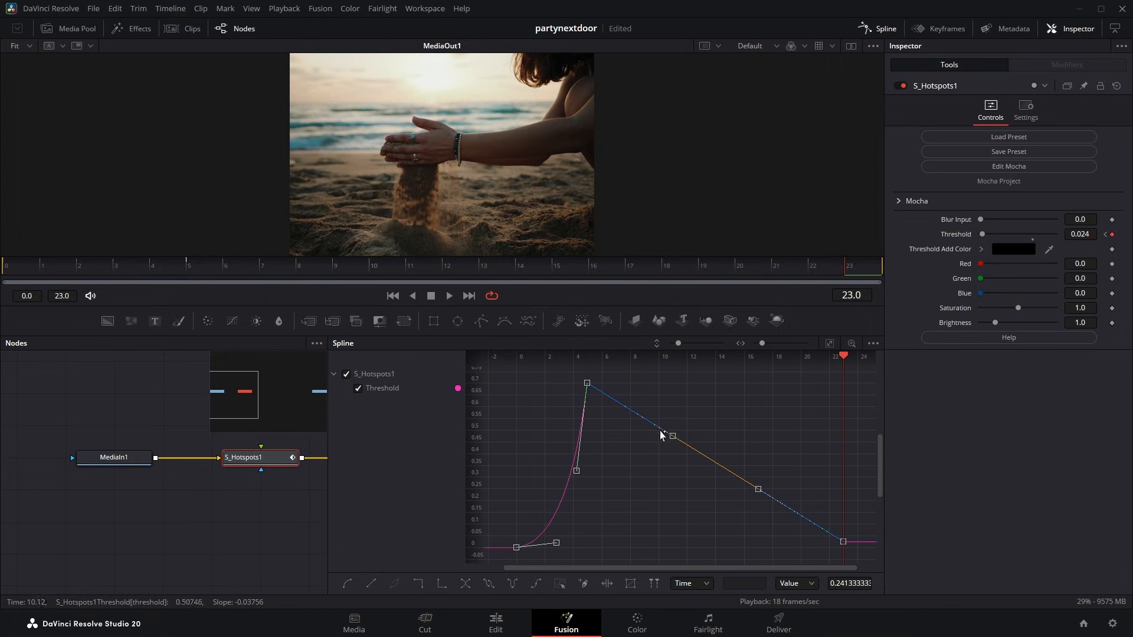
Shape the Threshold curve to fall steeply after frame 5 and flatten gradually into frame 23, then close the spline editor.
{"action": "left_click_drag", "start_coordinate": [672, 437], "coordinate": [603, 534]}
{"action": "left_click_drag", "start_coordinate": [759, 491], "coordinate": [677, 541]}
{"action": "left_click_drag", "start_coordinate": [673, 545], "coordinate": [701, 541]}
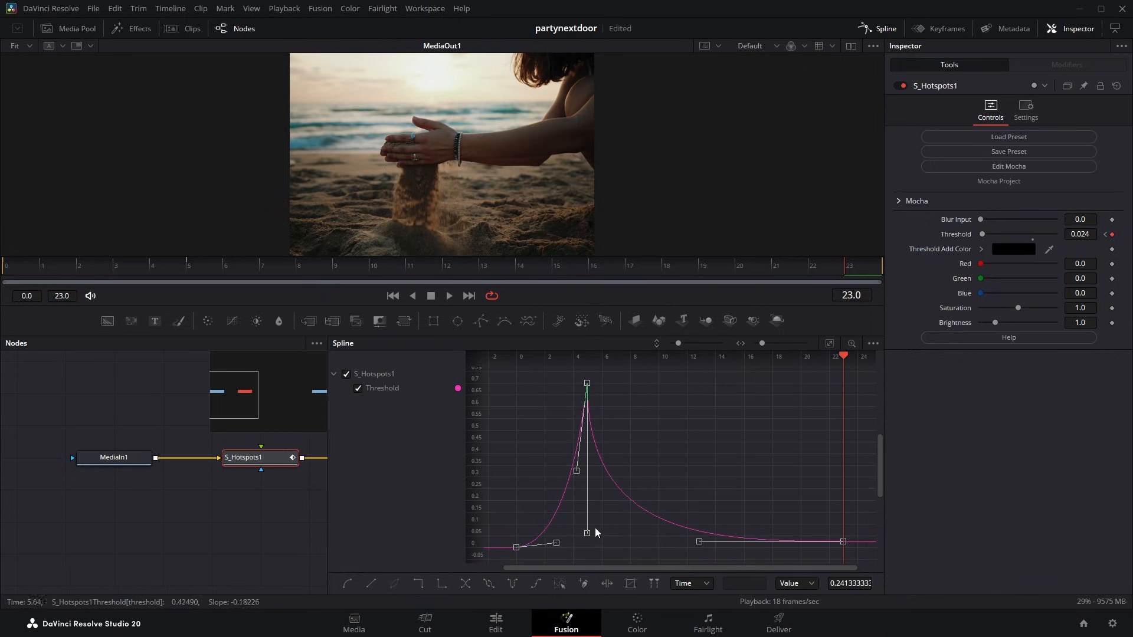
{"action": "left_click_drag", "start_coordinate": [587, 533], "coordinate": [596, 509]}
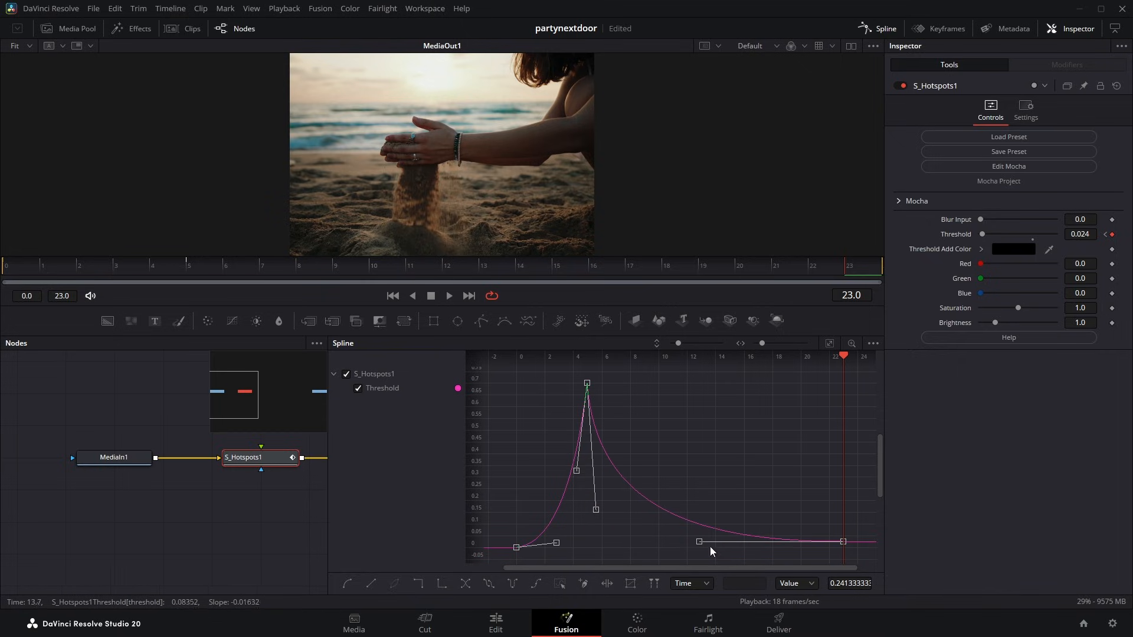
{"action": "left_click_drag", "start_coordinate": [699, 542], "coordinate": [702, 540]}
{"action": "left_click_drag", "start_coordinate": [595, 509], "coordinate": [597, 510]}
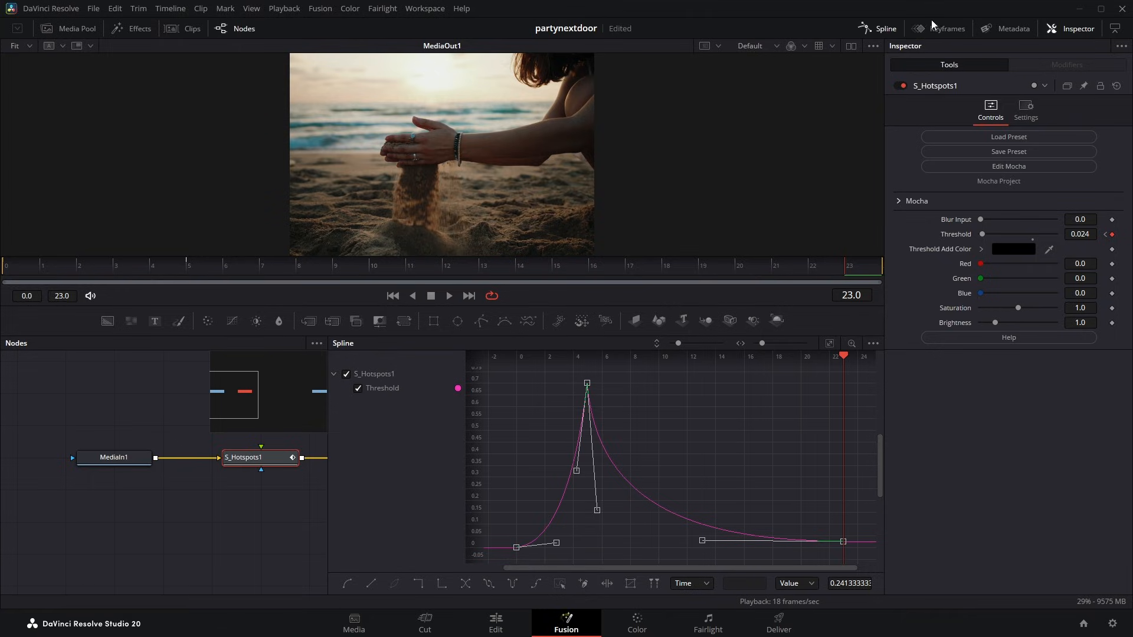
{"action": "left_click", "coordinate": [878, 28]}
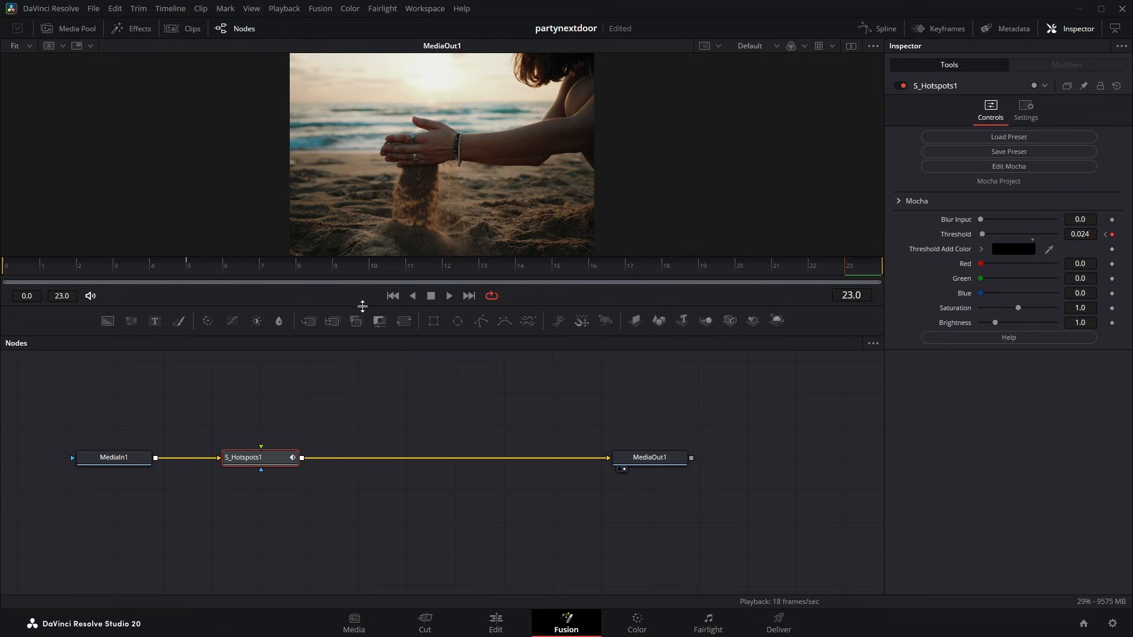
Play back the flash transition in an enlarged Fusion viewer, then review the cut from Compound Clip 14 to Compound Clip 11 in the Edit timeline.
{"action": "left_click_drag", "start_coordinate": [362, 305], "coordinate": [362, 336]}
{"action": "key", "text": "space"}
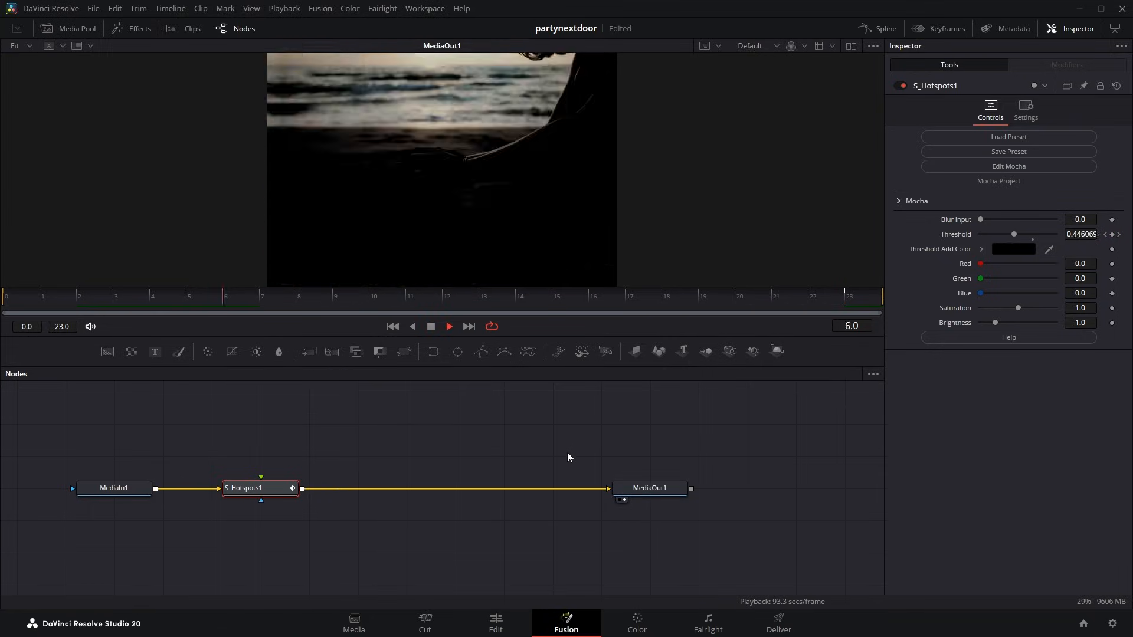
{"action": "left_click", "coordinate": [501, 624]}
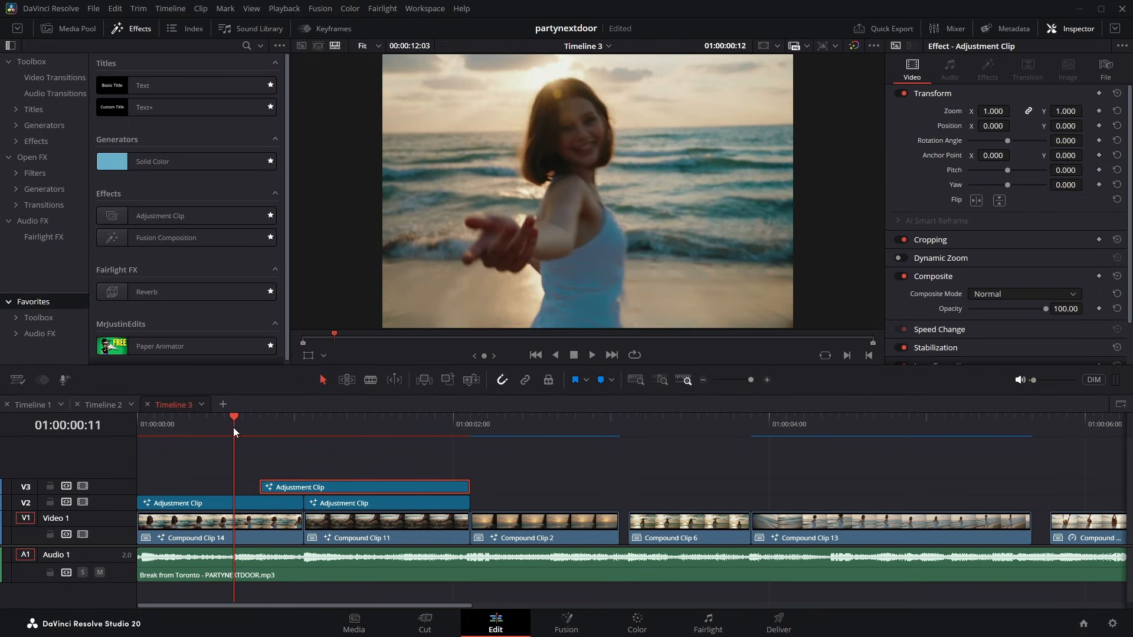
{"action": "left_click", "coordinate": [395, 465]}
{"action": "key", "text": "space"}
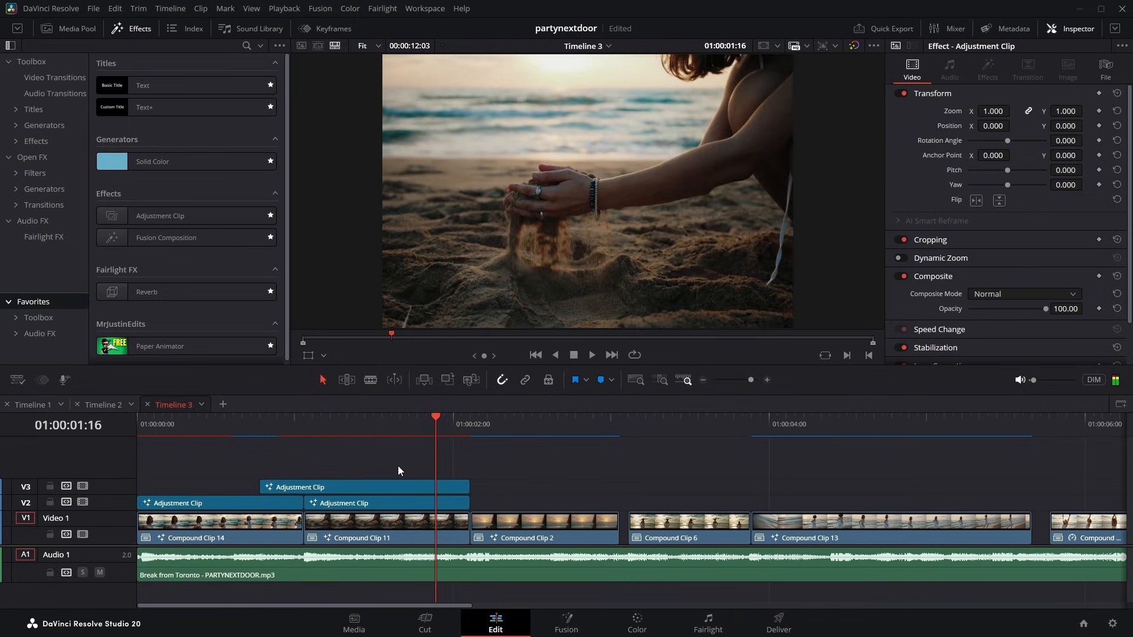
{"action": "left_click", "coordinate": [225, 429]}
{"action": "key", "text": "space"}
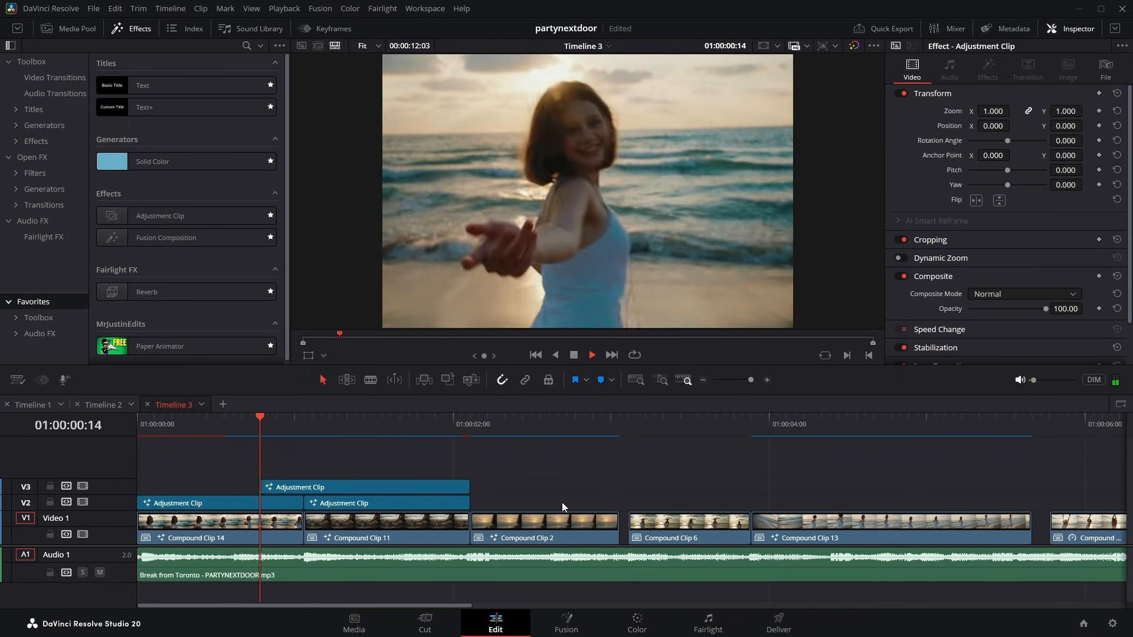
{"action": "key", "text": "space"}
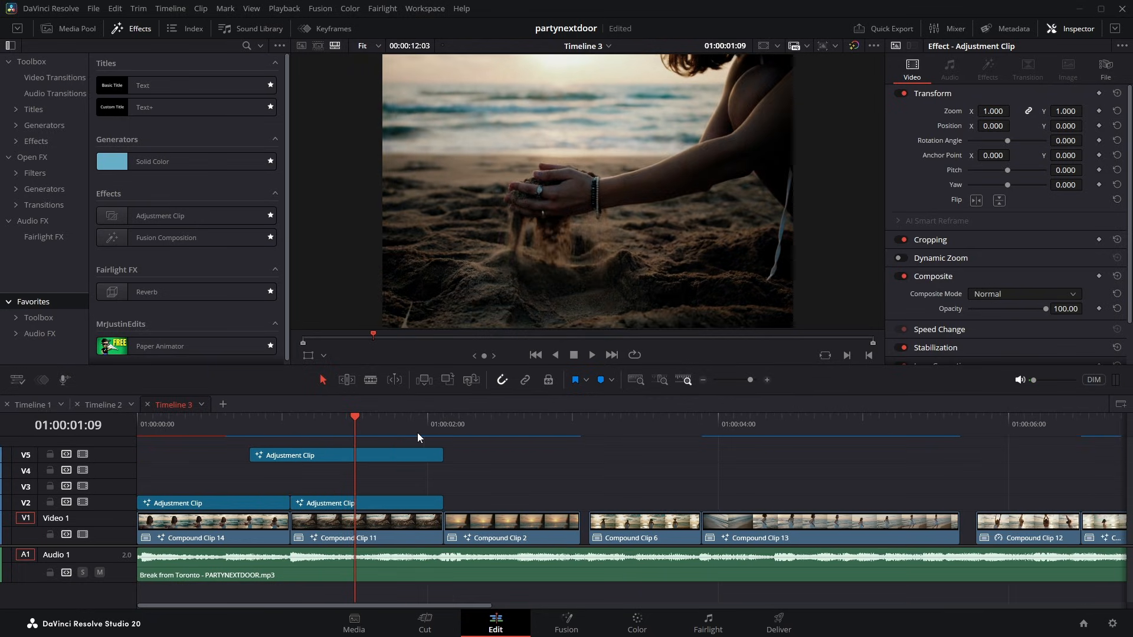
{"action": "key", "text": "space"}
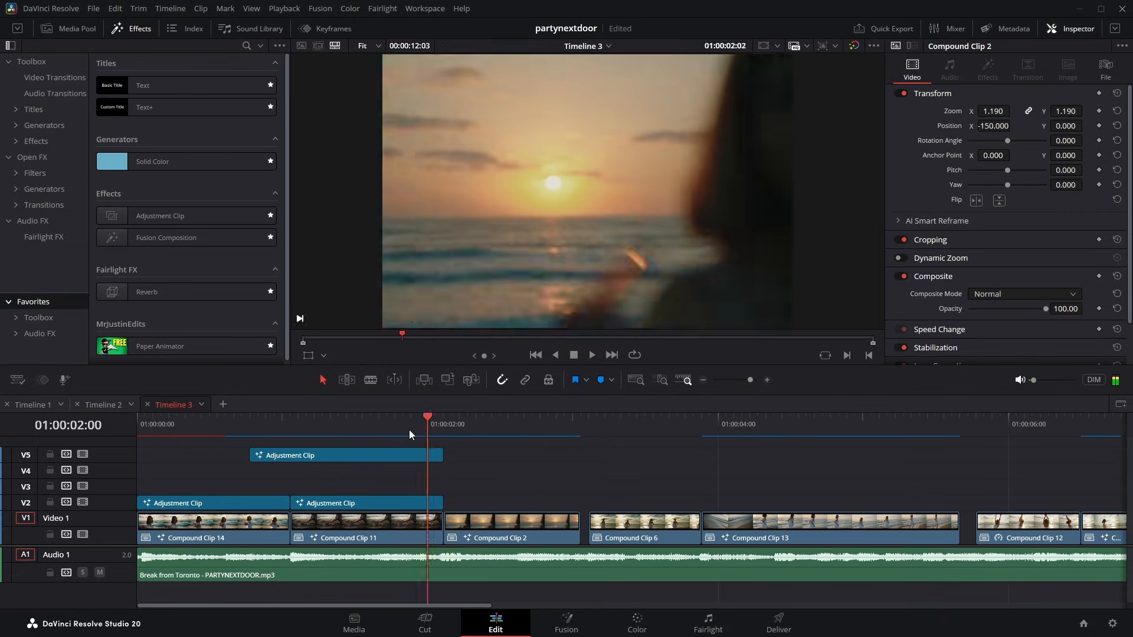
{"action": "key", "text": "space"}
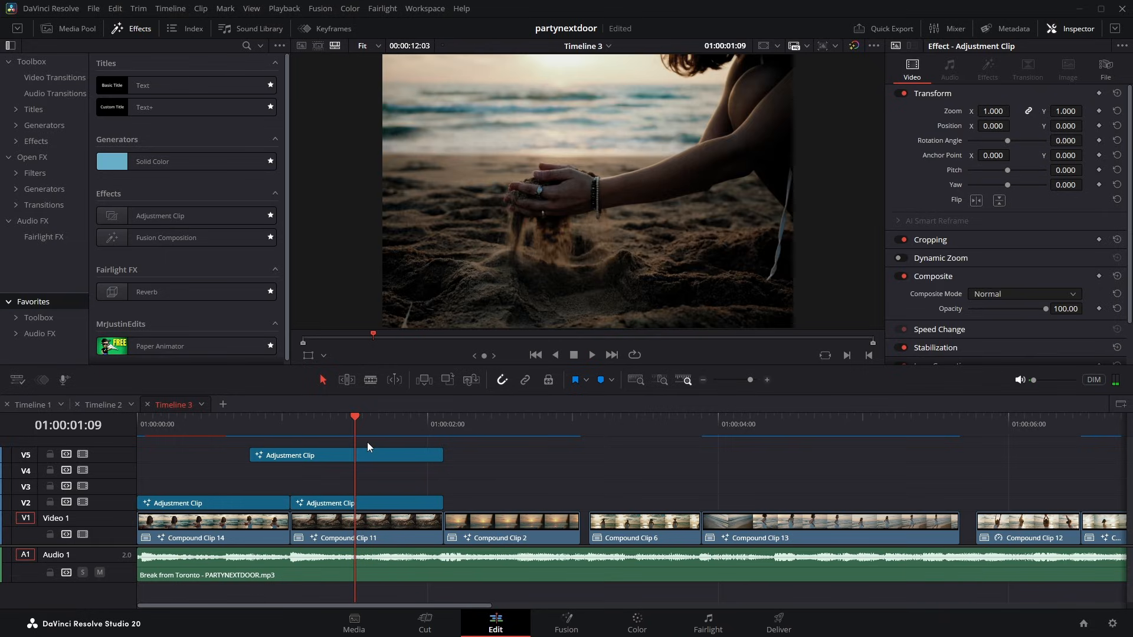
Add an adjustment clip on Video 3 from 01:00:01:06 and trim it to end with Compound Clip 2.
{"action": "left_click", "coordinate": [291, 417]}
{"action": "left_click", "coordinate": [351, 523]}
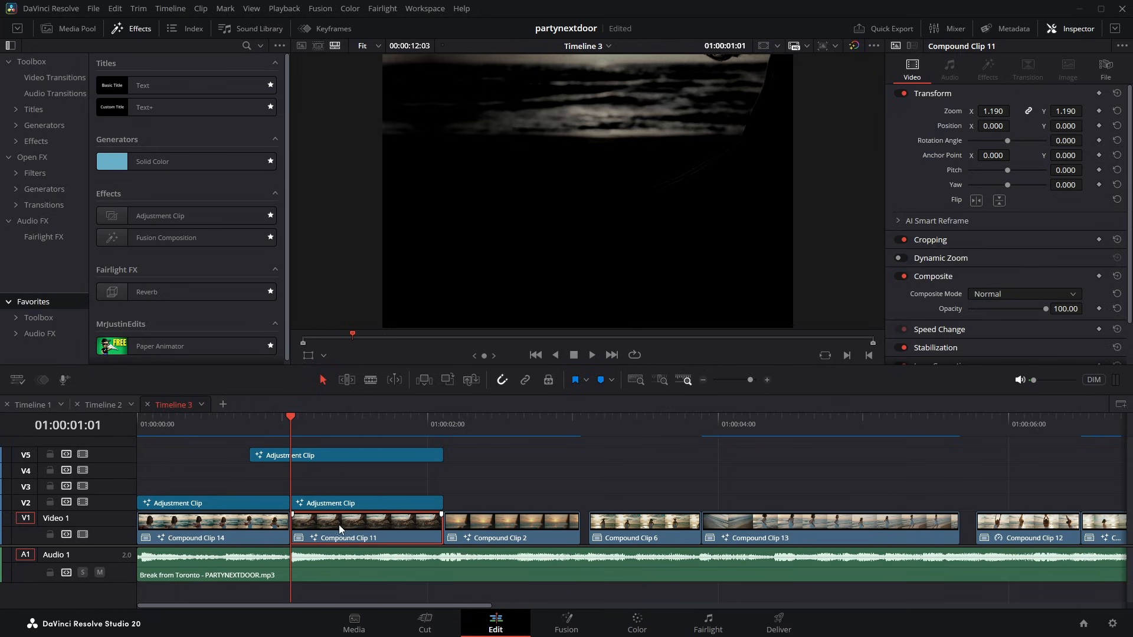
{"action": "left_click", "coordinate": [460, 486]}
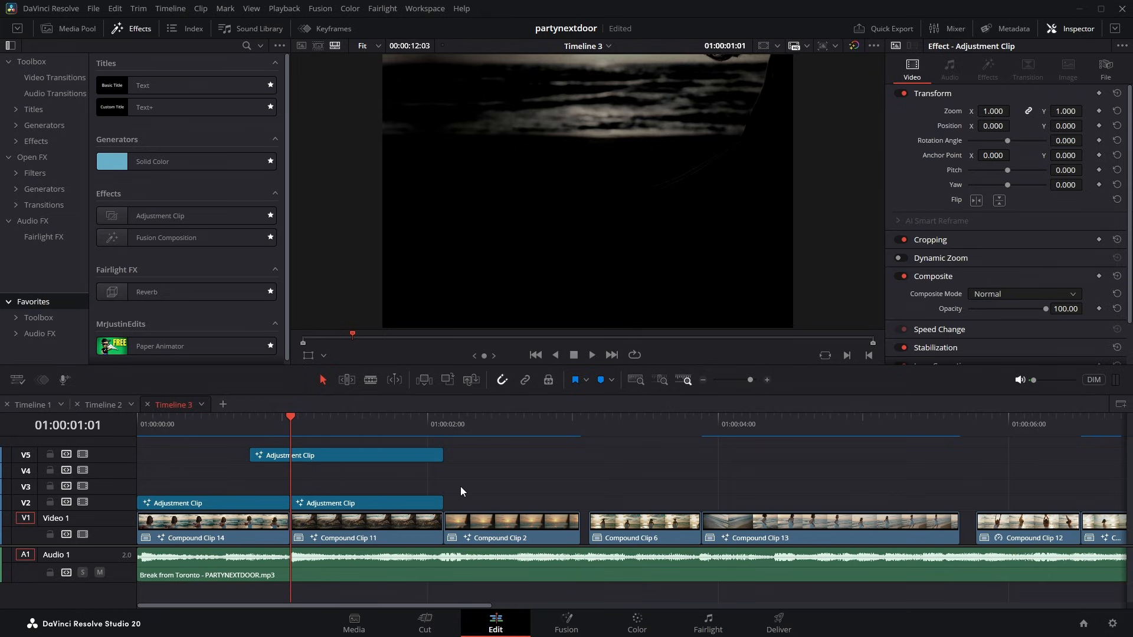
{"action": "key", "text": "space"}
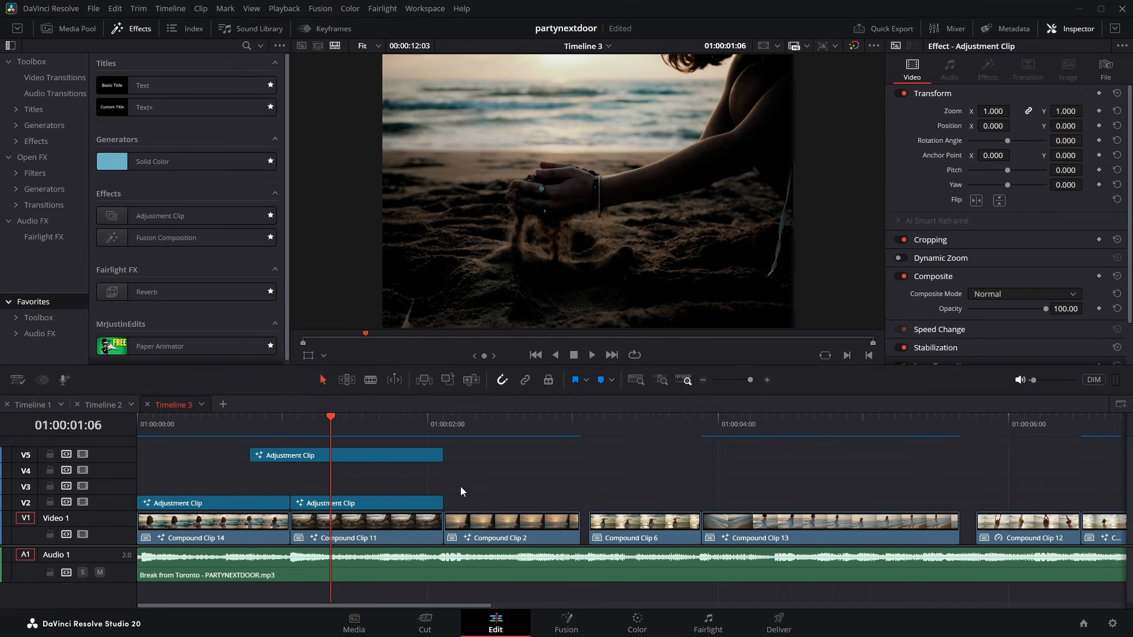
{"action": "left_click_drag", "start_coordinate": [171, 217], "coordinate": [326, 495]}
{"action": "left_click_drag", "start_coordinate": [575, 423], "coordinate": [586, 431]}
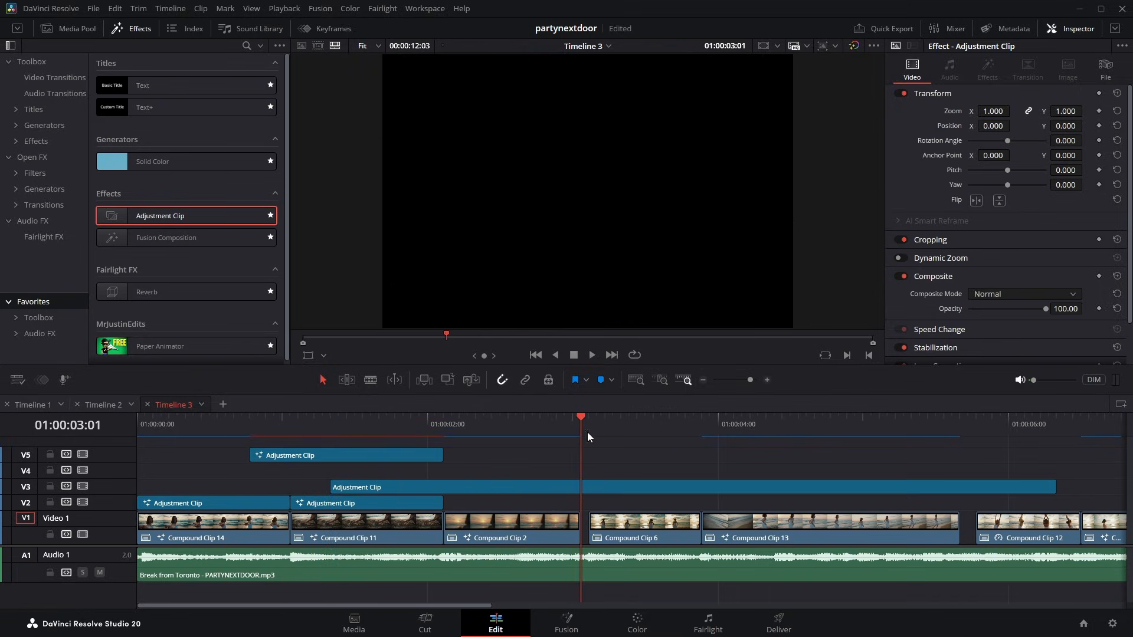
{"action": "key", "text": "ctrl+b"}
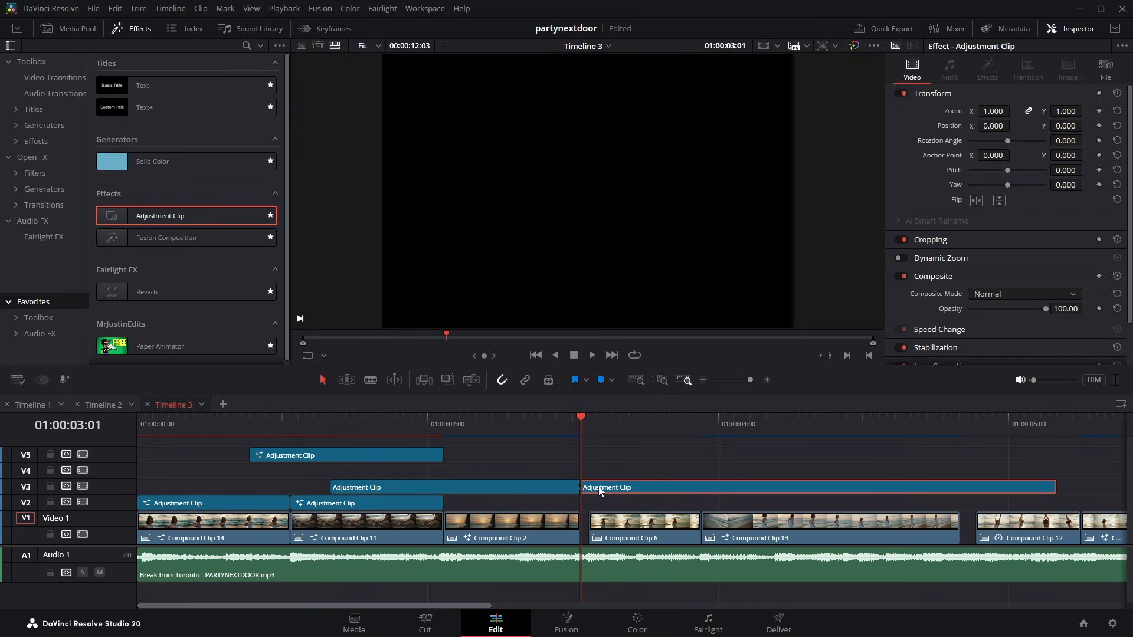
{"action": "key", "text": "Delete"}
Open the new Video 3 adjustment clip in Fusion and add an Optical Flares node between MediaIn1 and MediaOut1.
{"action": "left_click_drag", "start_coordinate": [498, 423], "coordinate": [468, 423]}
{"action": "right_click", "coordinate": [504, 485]}
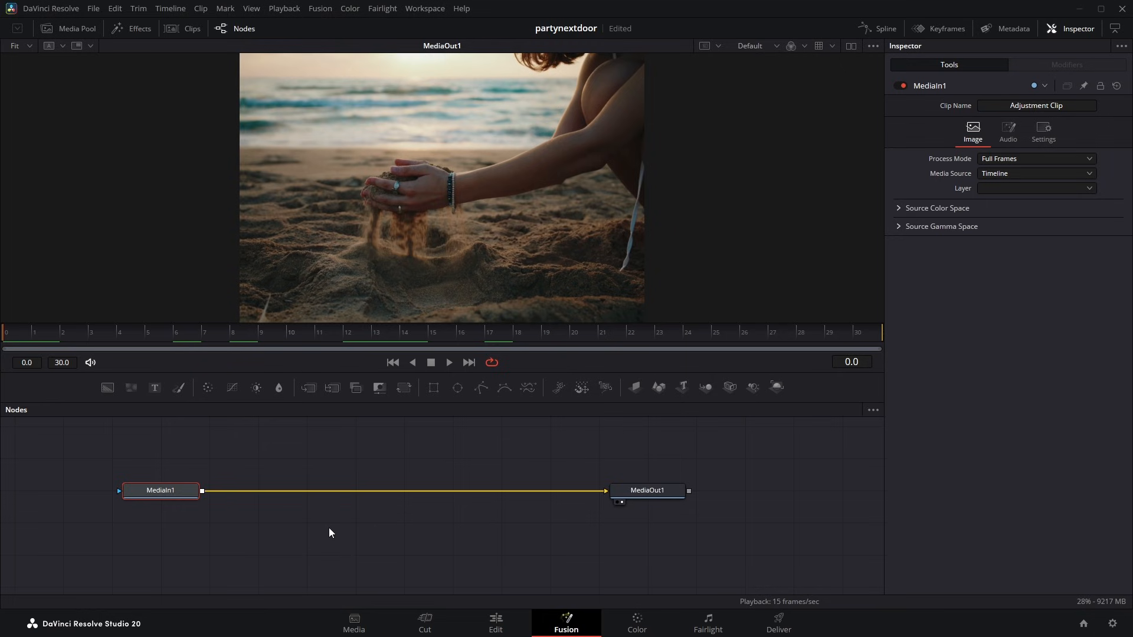
{"action": "key", "text": "shift+space"}
{"action": "type", "text": "op"}
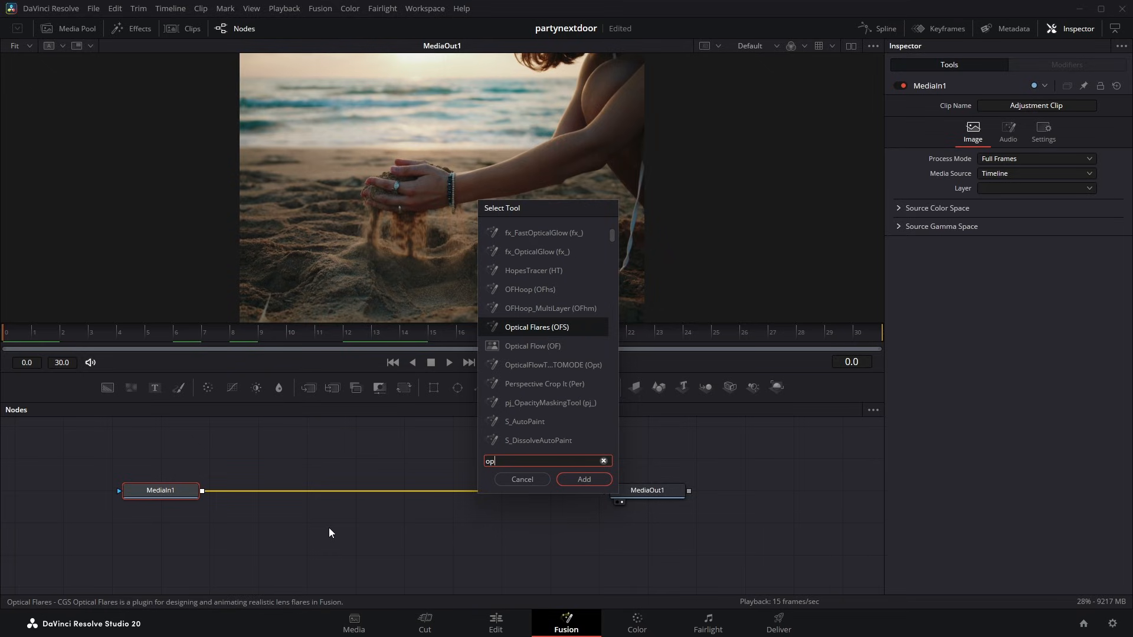
{"action": "type", "text": "tical flare"}
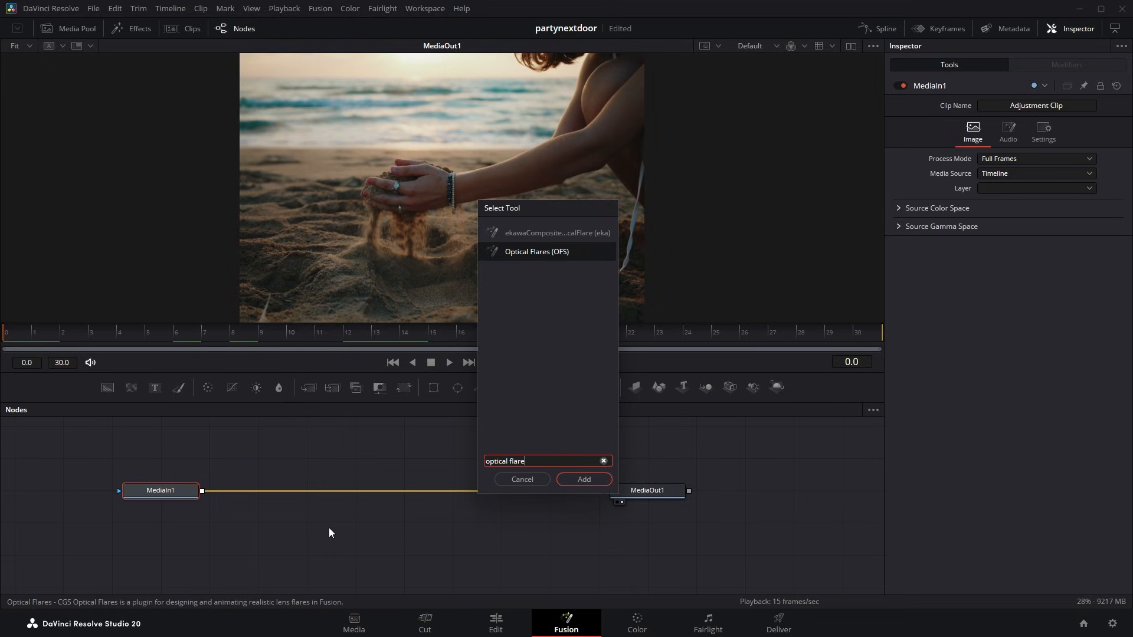
{"action": "key", "text": "Return"}
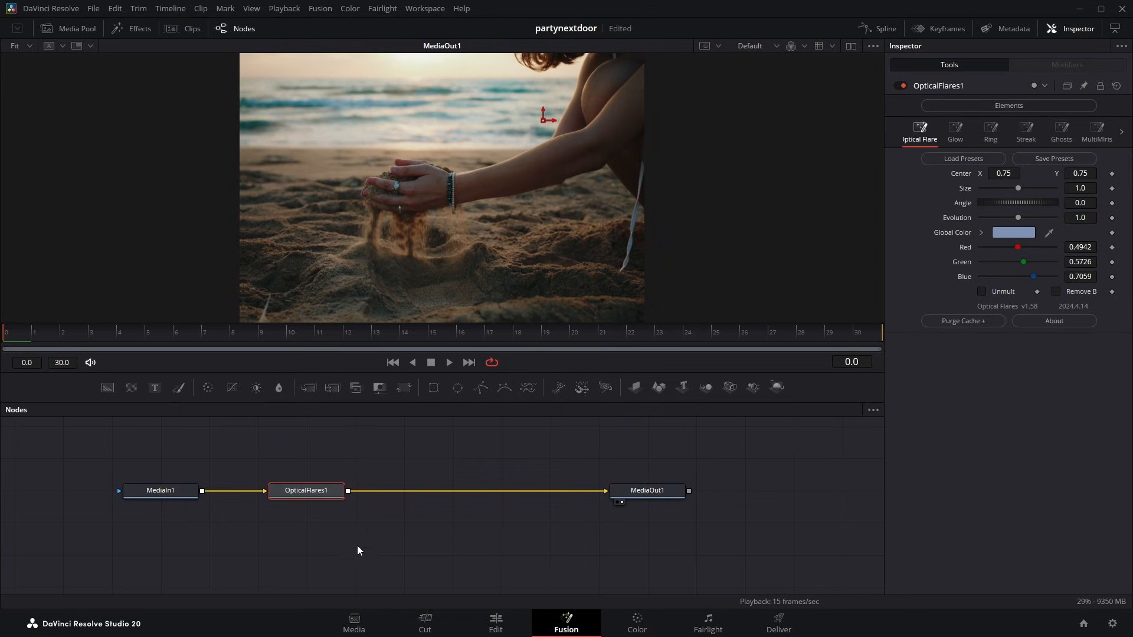
{"action": "left_click", "coordinate": [372, 542]}
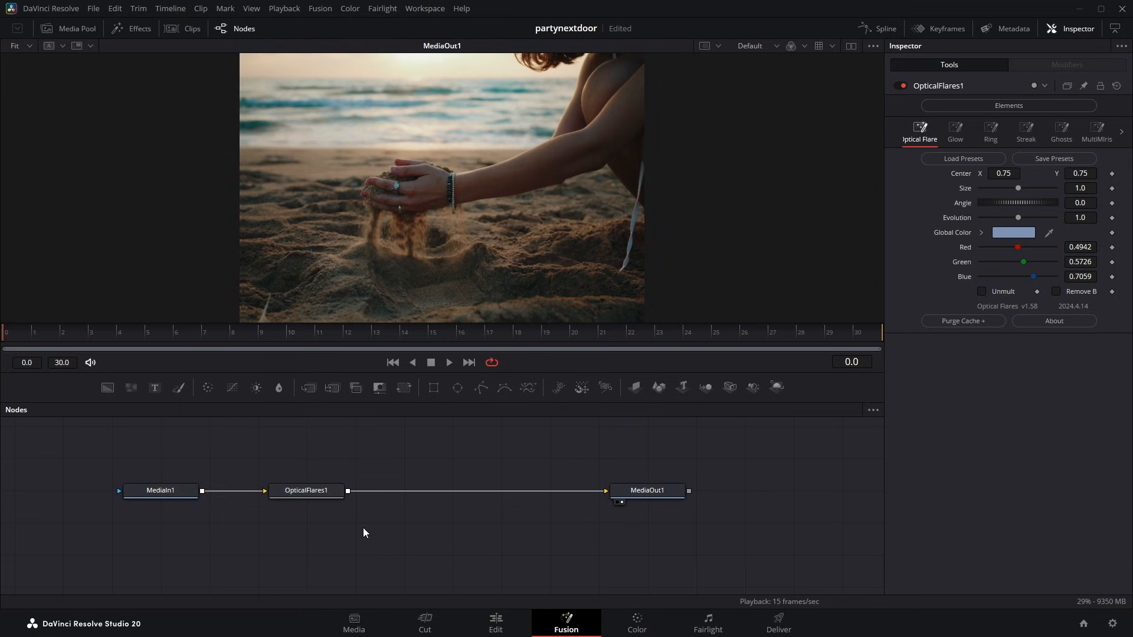
{"action": "left_click", "coordinate": [318, 495]}
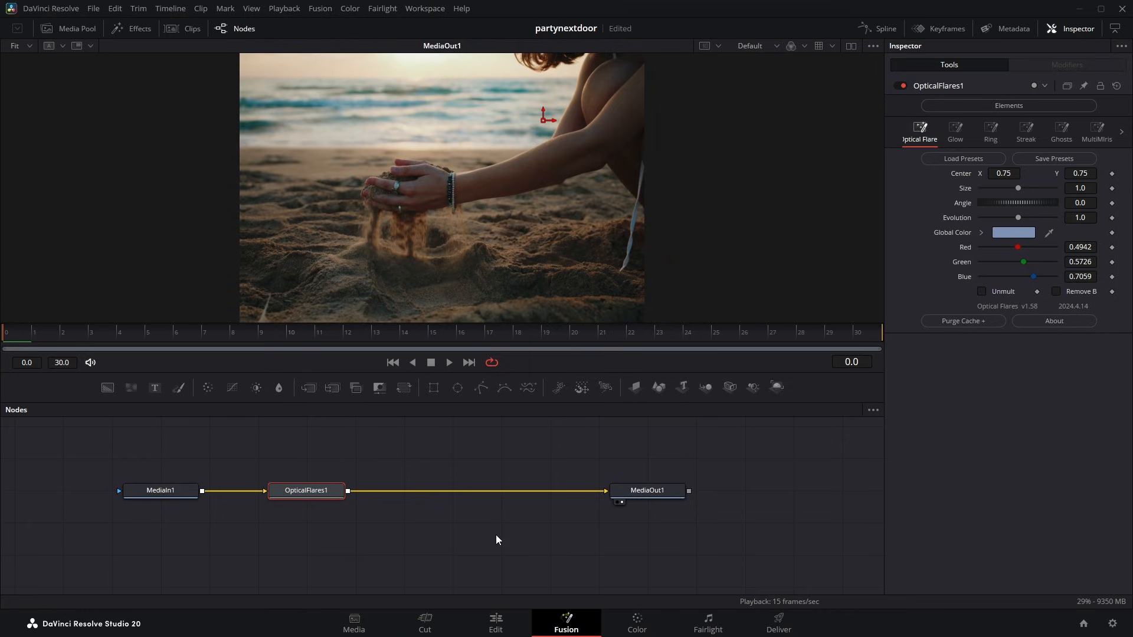
Enable the Sun element in the Optical Flares glow settings and change its size.
{"action": "left_click", "coordinate": [954, 130]}
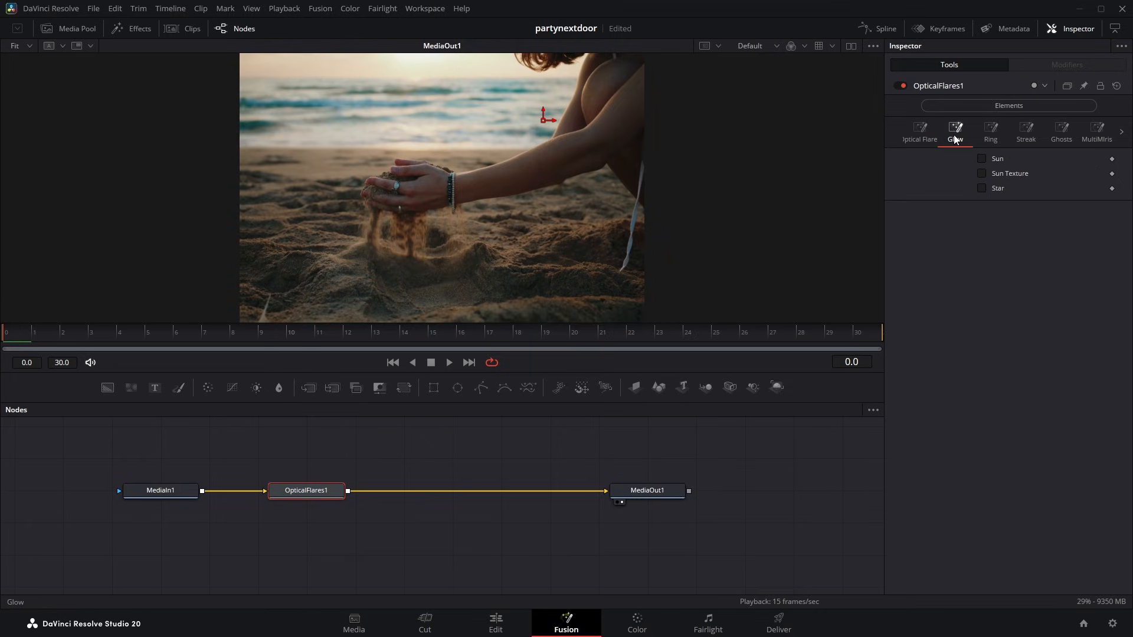
{"action": "left_click", "coordinate": [982, 158]}
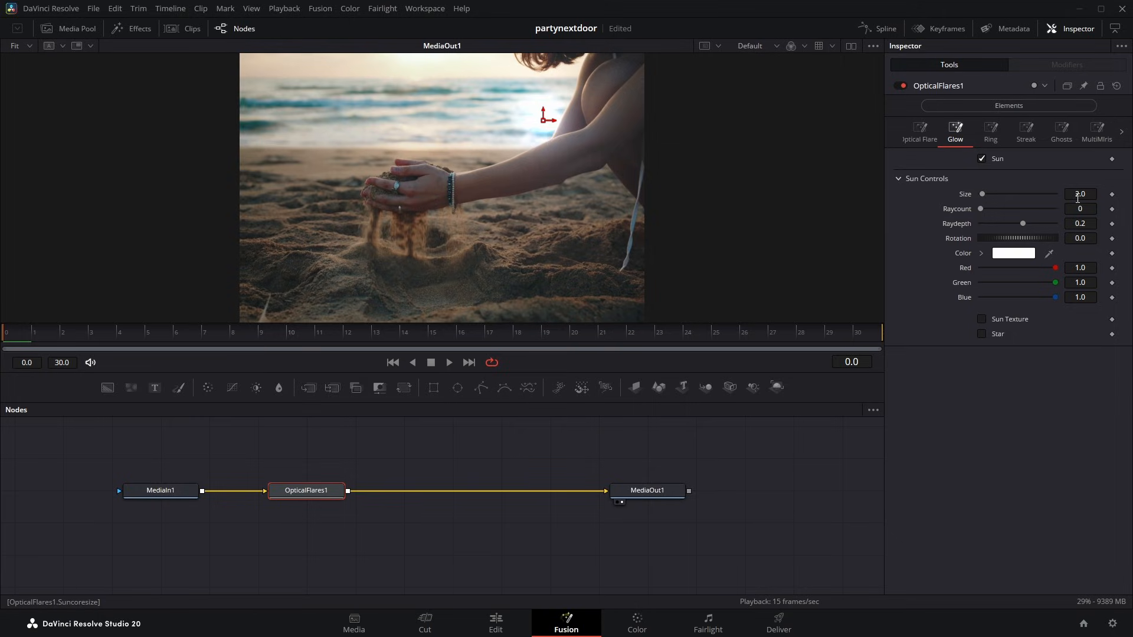
{"action": "left_click", "coordinate": [1092, 195]}
{"action": "key", "text": "Return"}
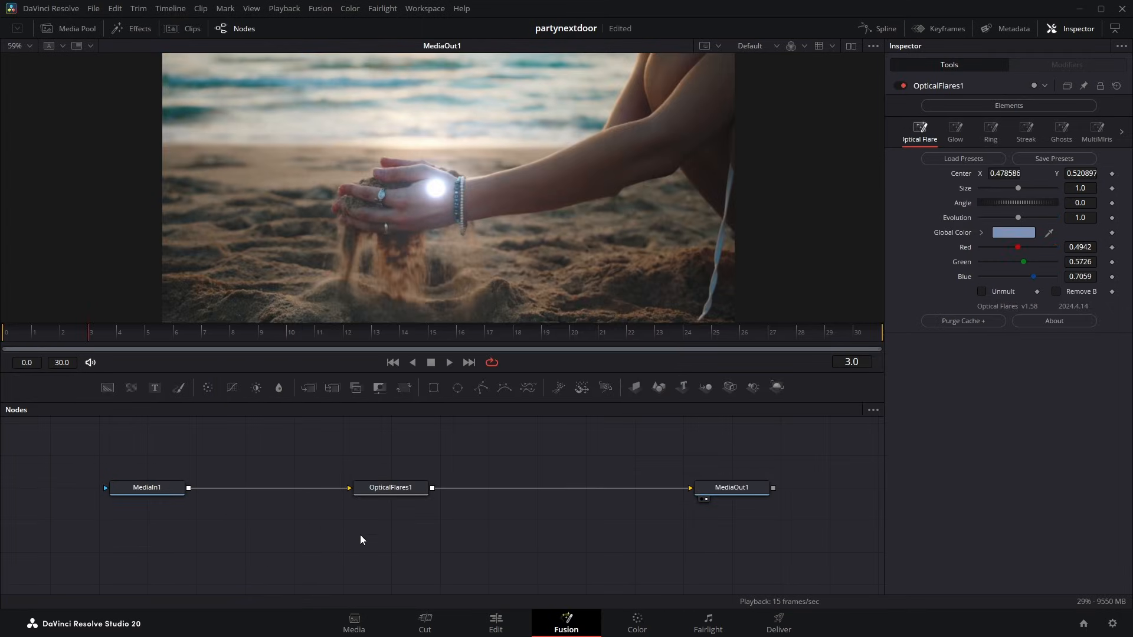
Keyframe the flare's Center at X 0.388120, Y 0.507764 on frame 0, placing it on the hand near the fingers.
{"action": "left_click", "coordinate": [384, 491]}
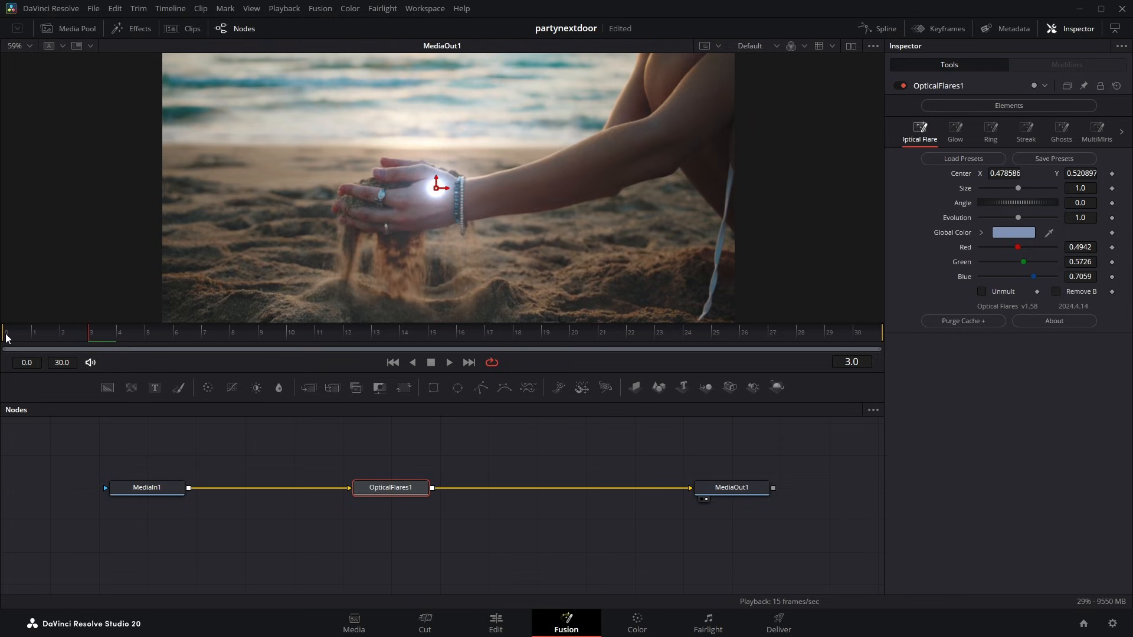
{"action": "left_click", "coordinate": [1112, 175]}
{"action": "left_click_drag", "start_coordinate": [439, 188], "coordinate": [381, 178]}
{"action": "scroll", "coordinate": [385, 196], "scroll_direction": "up", "scroll_amount": 5}
{"action": "scroll", "coordinate": [414, 226], "scroll_direction": "down", "scroll_amount": 1}
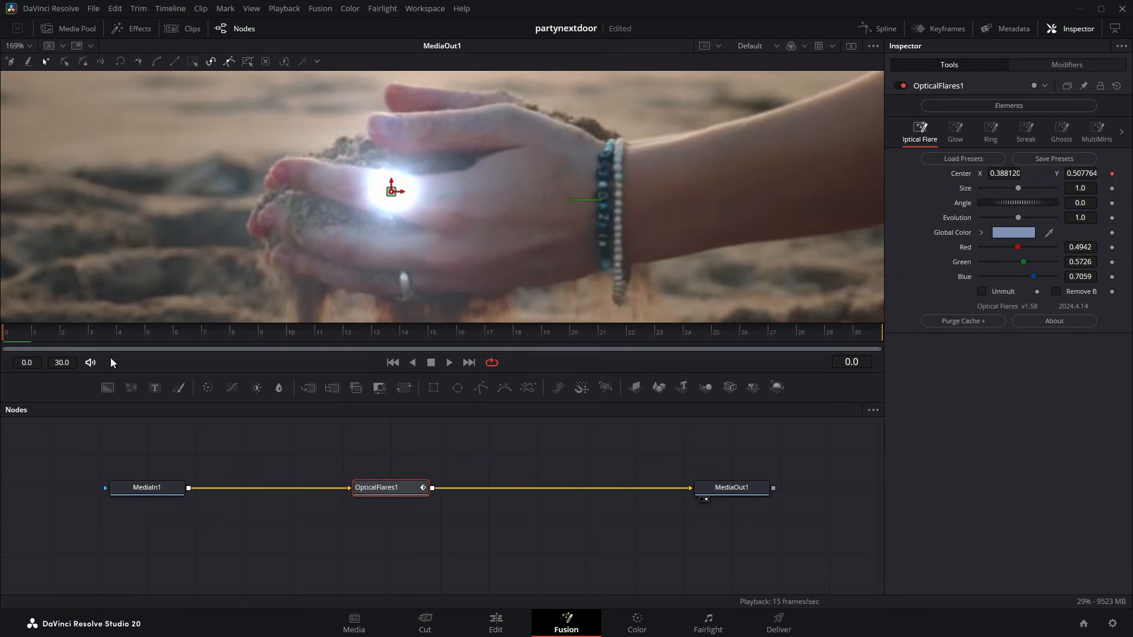
Keyframe the flare's Center at X 0.385567, Y 0.507491 on frame 1 and check its alignment with the hand through frame 3.
{"action": "left_click", "coordinate": [33, 334]}
{"action": "scroll", "coordinate": [387, 182], "scroll_direction": "up", "scroll_amount": 2}
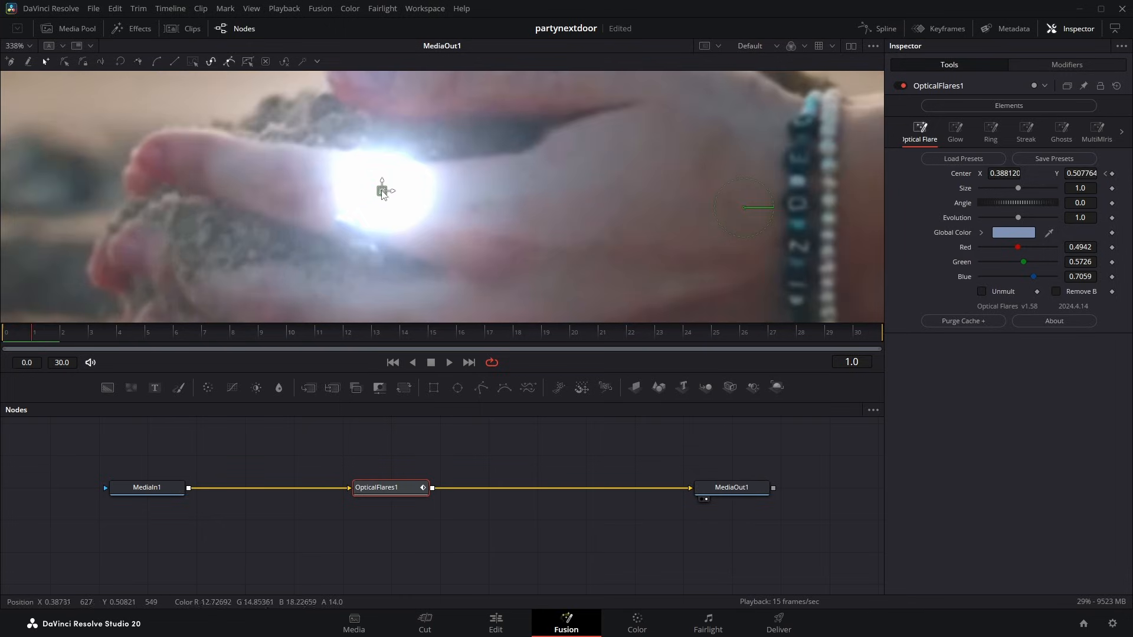
{"action": "left_click_drag", "start_coordinate": [381, 189], "coordinate": [372, 194]}
{"action": "left_click", "coordinate": [69, 328]}
{"action": "left_click", "coordinate": [93, 331]}
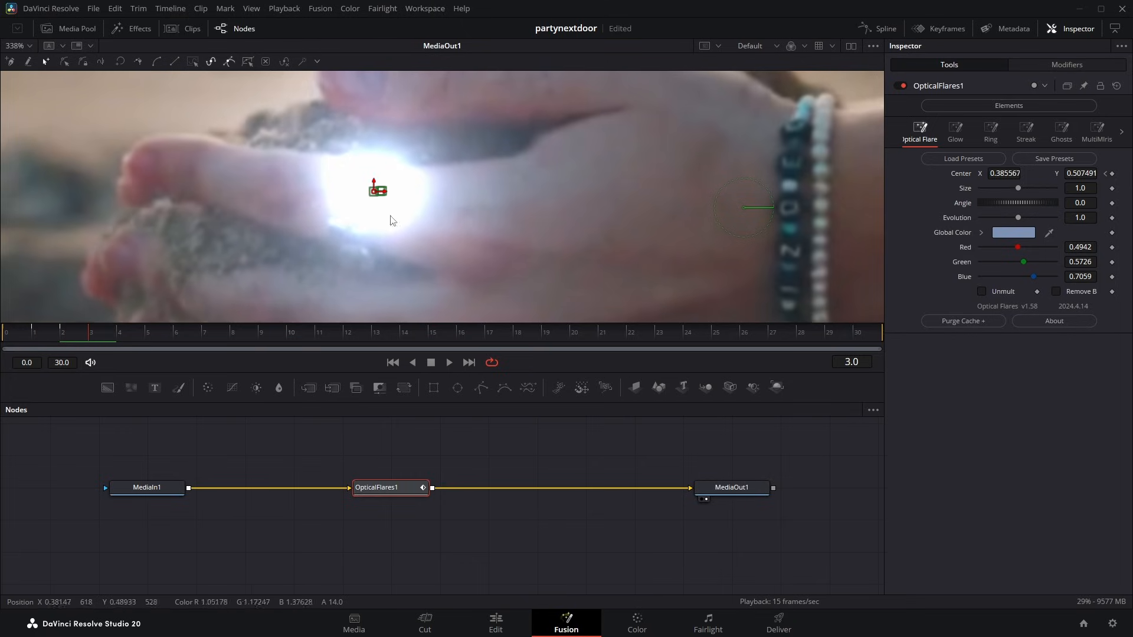
Keyframe the flare's Center on frame 5, moving it slightly up to follow the hand.
{"action": "scroll", "coordinate": [427, 200], "scroll_direction": "down", "scroll_amount": 3}
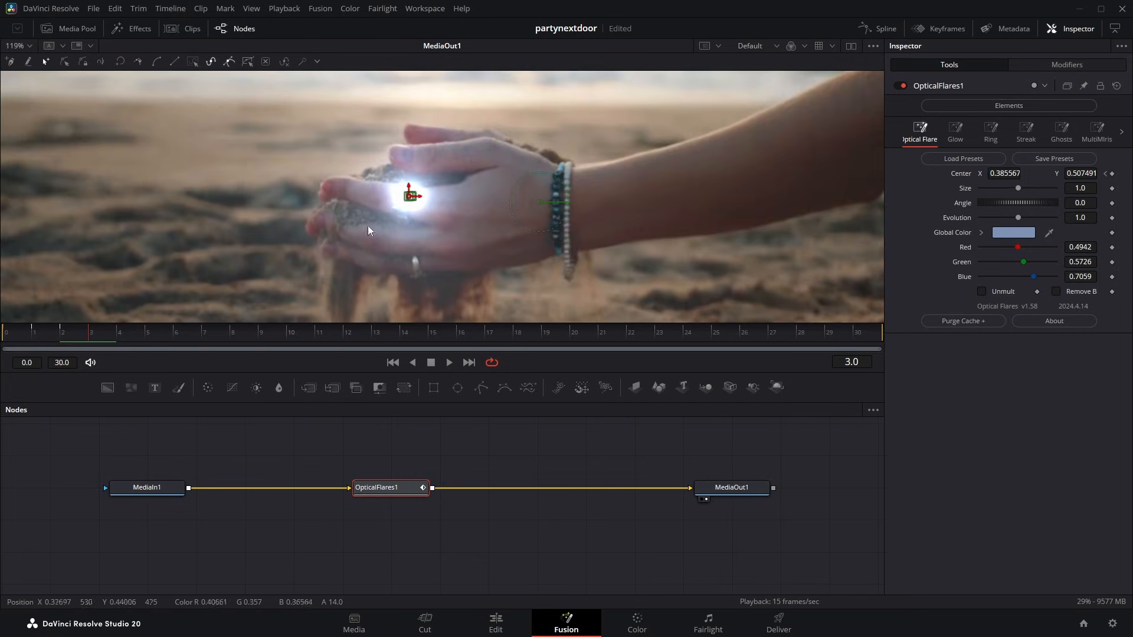
{"action": "scroll", "coordinate": [381, 224], "scroll_direction": "up", "scroll_amount": 2}
{"action": "left_click", "coordinate": [116, 331]}
{"action": "left_click", "coordinate": [144, 332]}
{"action": "mouse_move", "coordinate": [435, 170]}
{"action": "left_mouse_down"}
{"action": "mouse_move", "coordinate": [413, 180]}
{"action": "mouse_move", "coordinate": [431, 150]}
{"action": "left_mouse_up"}
Continue keyframing the flare's Center through frame 27, moving it onto the setting sun at X 0.316146, Y 0.589714.
{"action": "left_click", "coordinate": [239, 332]}
{"action": "left_click", "coordinate": [314, 331]}
{"action": "key", "text": "Right"}
{"action": "key", "text": "Right"}
{"action": "key", "text": "Right"}
{"action": "scroll", "coordinate": [439, 317], "scroll_direction": "down", "scroll_amount": 3}
{"action": "left_click_drag", "start_coordinate": [435, 235], "coordinate": [390, 199]}
{"action": "key", "text": "Right"}
{"action": "key", "text": "Right"}
{"action": "key", "text": "Right"}
{"action": "key", "text": "Right"}
{"action": "key", "text": "Right"}
{"action": "key", "text": "Right"}
{"action": "key", "text": "Right"}
{"action": "key", "text": "Right"}
{"action": "left_click", "coordinate": [768, 332]}
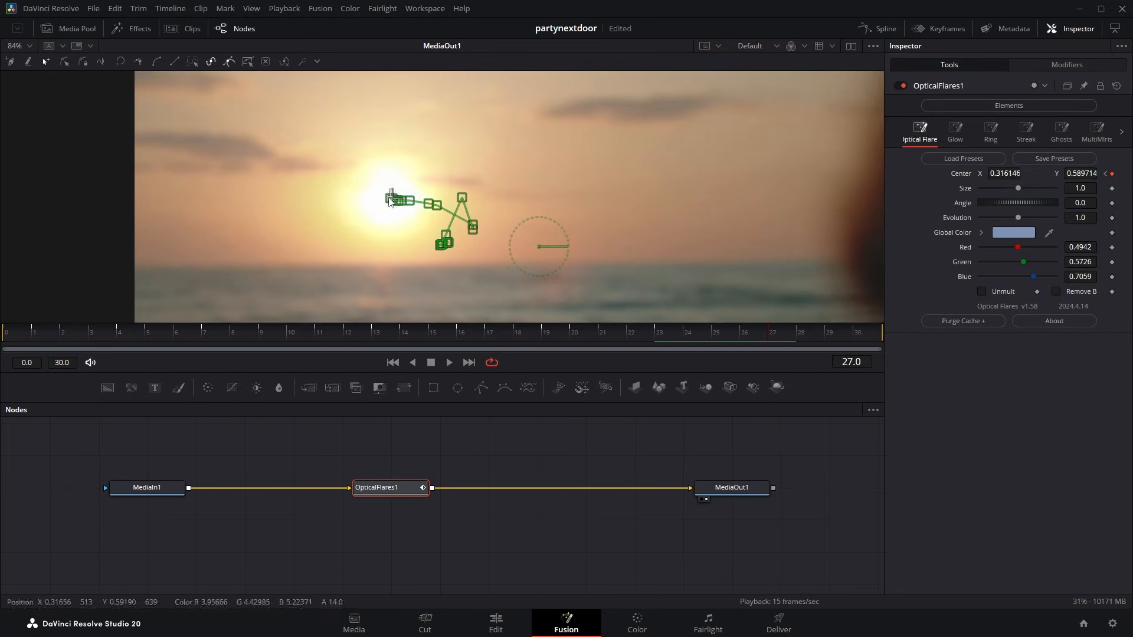
Play back the flare motion and keyframe its Center at X 0.404078, Y 0.556076 on frame 13.
{"action": "scroll", "coordinate": [505, 266], "scroll_direction": "down", "scroll_amount": 3}
{"action": "key", "text": "space"}
{"action": "left_click_drag", "start_coordinate": [506, 265], "coordinate": [437, 193]}
{"action": "left_click_drag", "start_coordinate": [200, 333], "coordinate": [378, 334]}
{"action": "scroll", "coordinate": [460, 168], "scroll_direction": "up", "scroll_amount": 6}
{"action": "left_click_drag", "start_coordinate": [493, 154], "coordinate": [492, 210]}
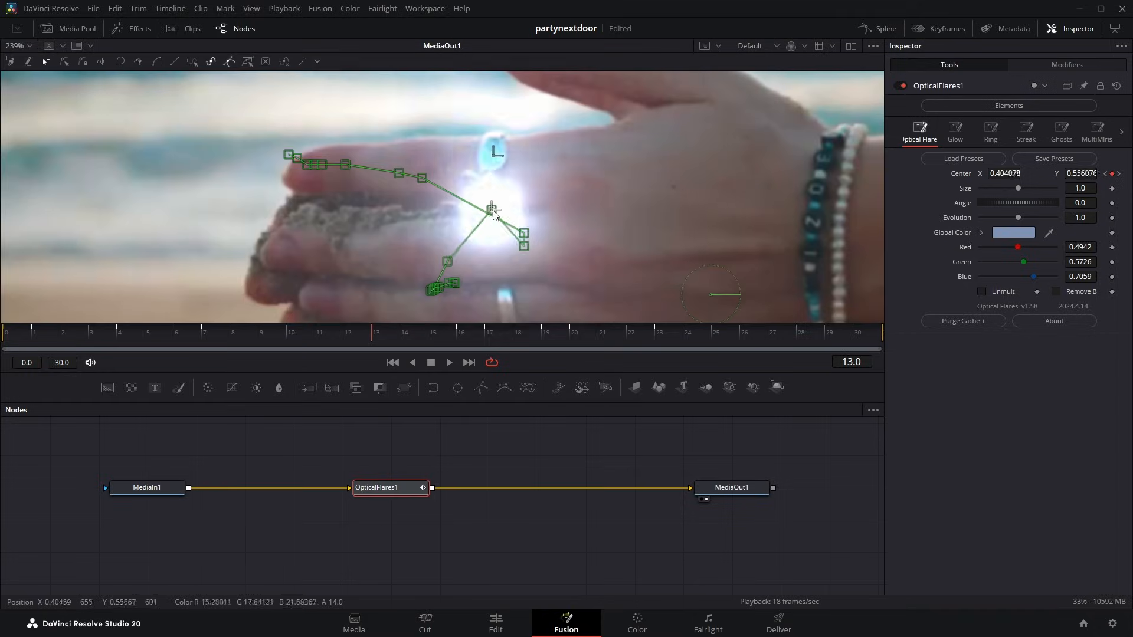
Play back the flare's motion across the whole transition and check its position around frame 14.
{"action": "scroll", "coordinate": [493, 211], "scroll_direction": "down", "scroll_amount": 3}
{"action": "scroll", "coordinate": [521, 208], "scroll_direction": "down", "scroll_amount": 4}
{"action": "key", "text": "space"}
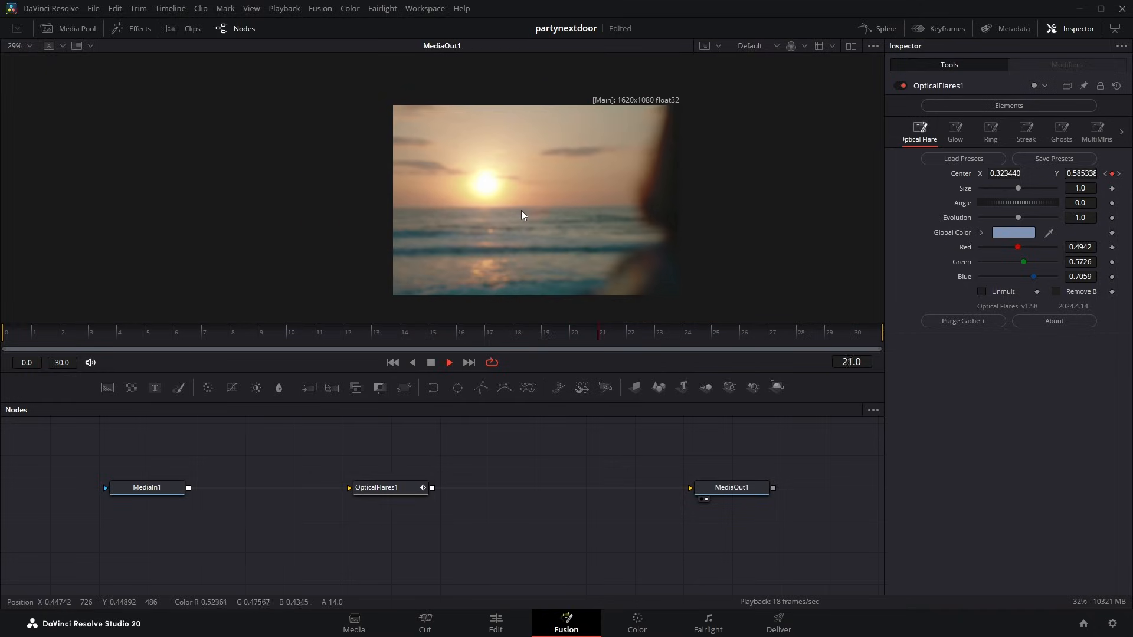
{"action": "key", "text": "space"}
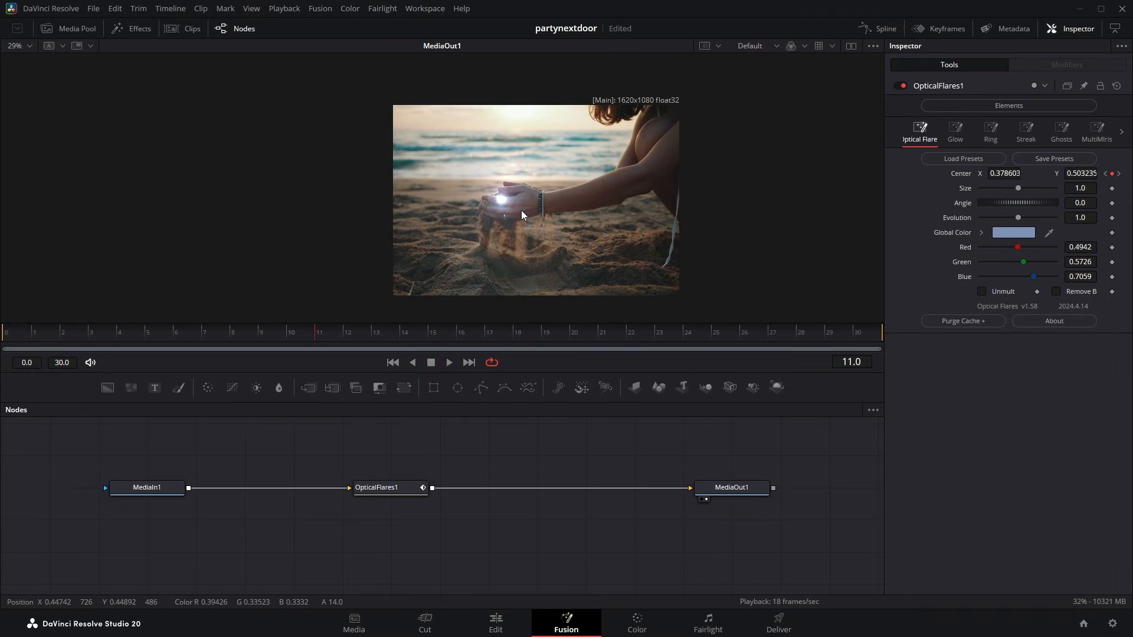
{"action": "left_click", "coordinate": [376, 489]}
{"action": "left_click_drag", "start_coordinate": [297, 340], "coordinate": [421, 335]}
{"action": "left_click", "coordinate": [518, 446]}
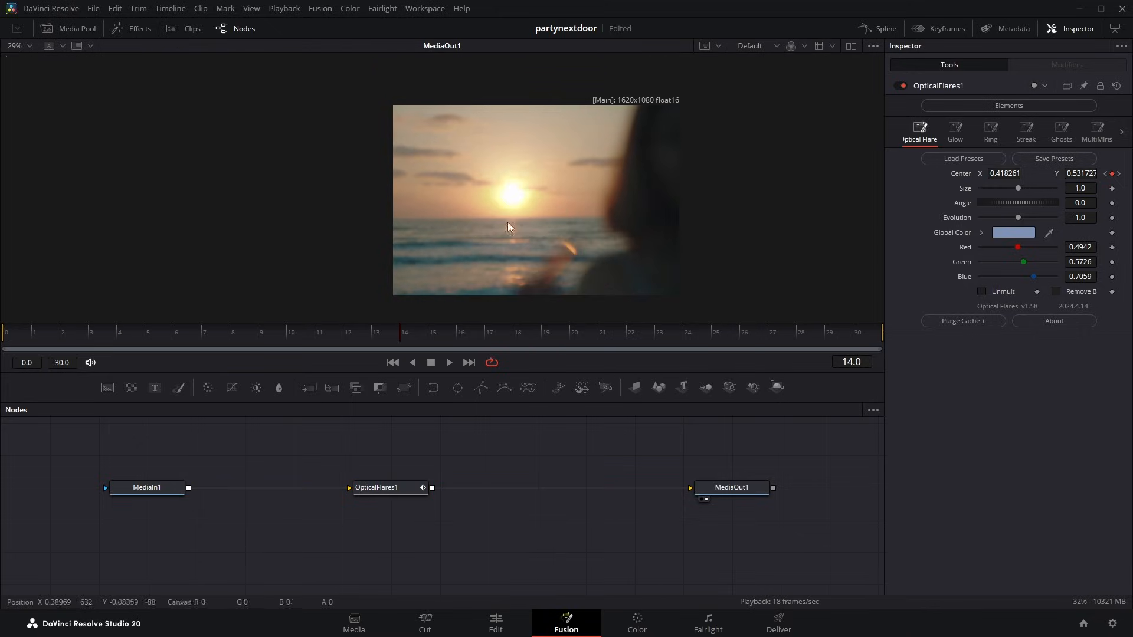
{"action": "key", "text": "ctrl+f"}
{"action": "left_click", "coordinate": [379, 487]}
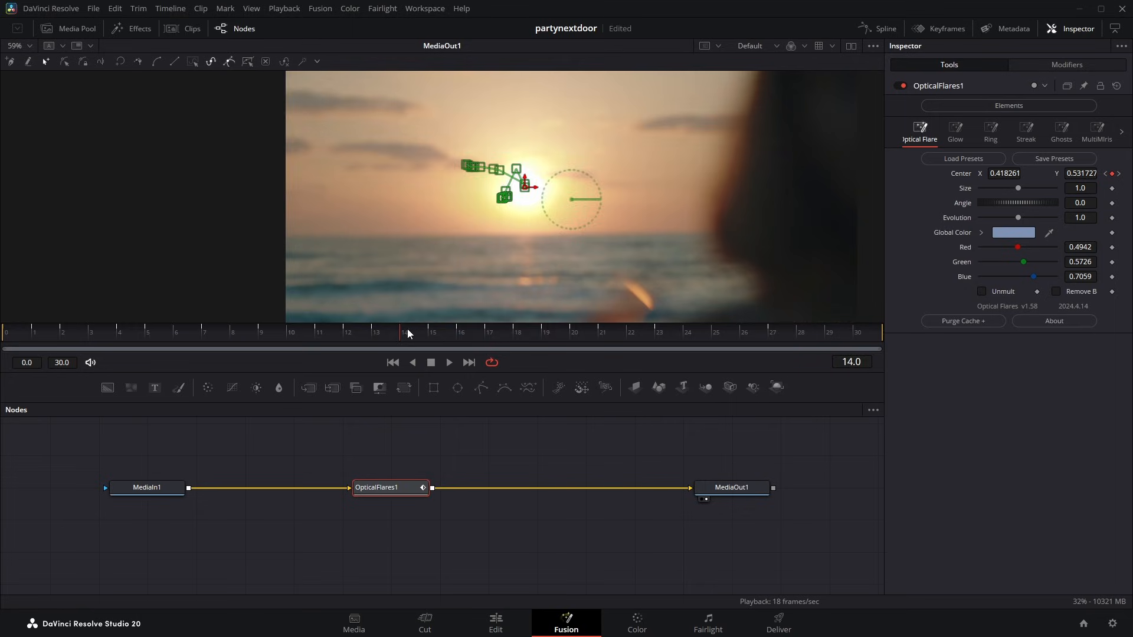
Scrub through the hand shot and inspect closely how the flare follows the fingers around frames 6 and 7.
{"action": "left_click_drag", "start_coordinate": [407, 334], "coordinate": [174, 334]}
{"action": "scroll", "coordinate": [549, 213], "scroll_direction": "up", "scroll_amount": 3}
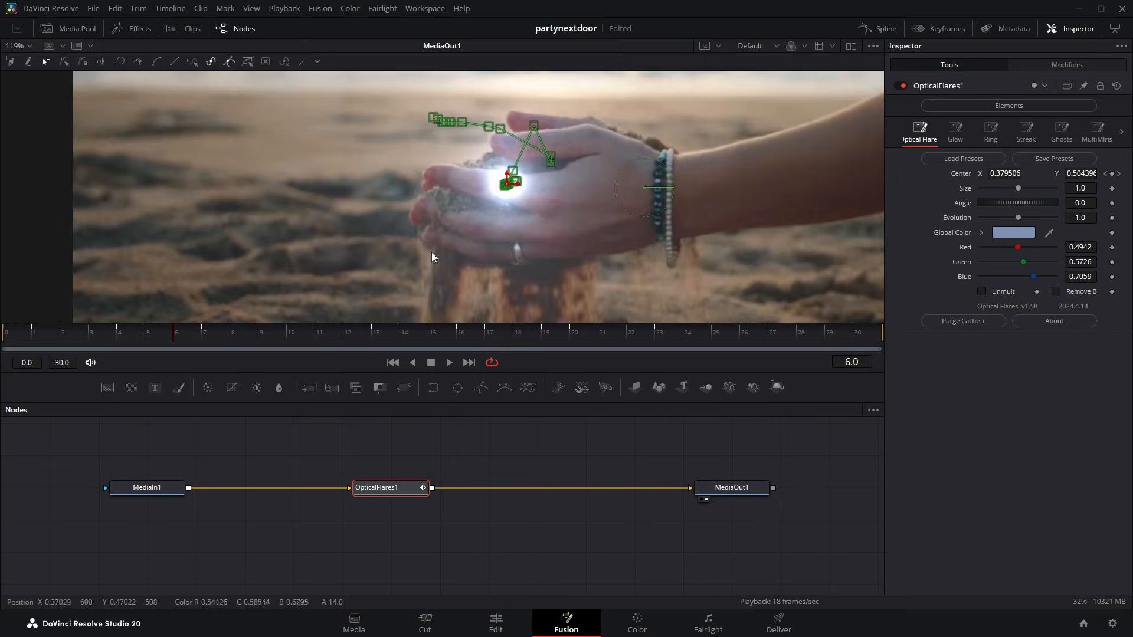
{"action": "left_click_drag", "start_coordinate": [309, 334], "coordinate": [202, 342]}
{"action": "scroll", "coordinate": [538, 182], "scroll_direction": "down", "scroll_amount": 2}
{"action": "scroll", "coordinate": [571, 209], "scroll_direction": "down", "scroll_amount": 6}
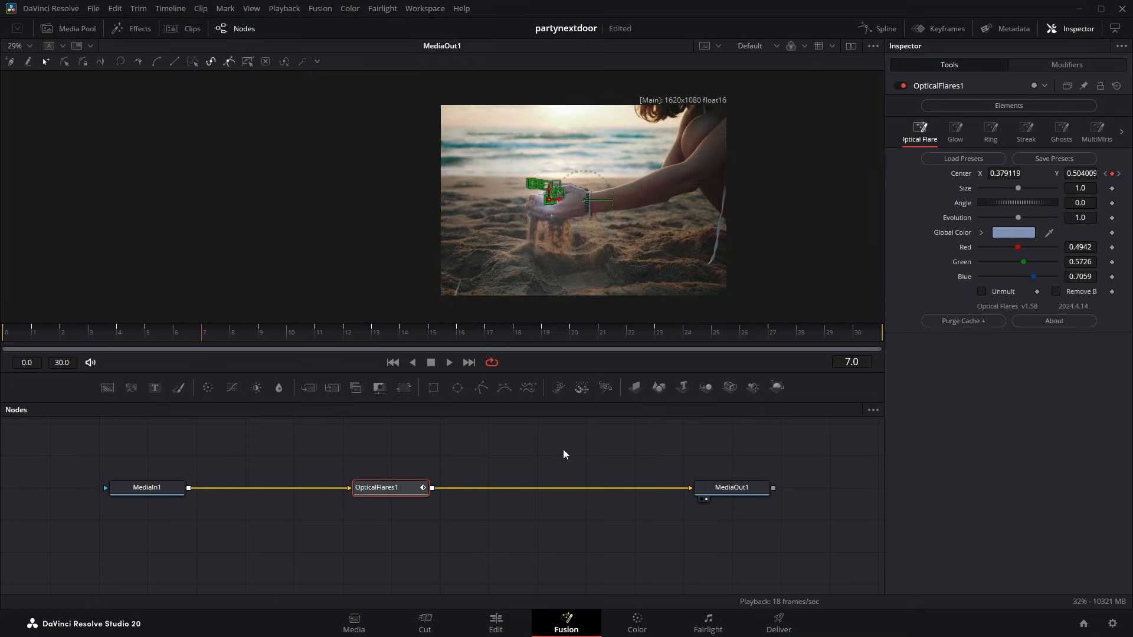
{"action": "left_click", "coordinate": [563, 449]}
{"action": "left_click", "coordinate": [383, 492]}
{"action": "left_click", "coordinate": [790, 450]}
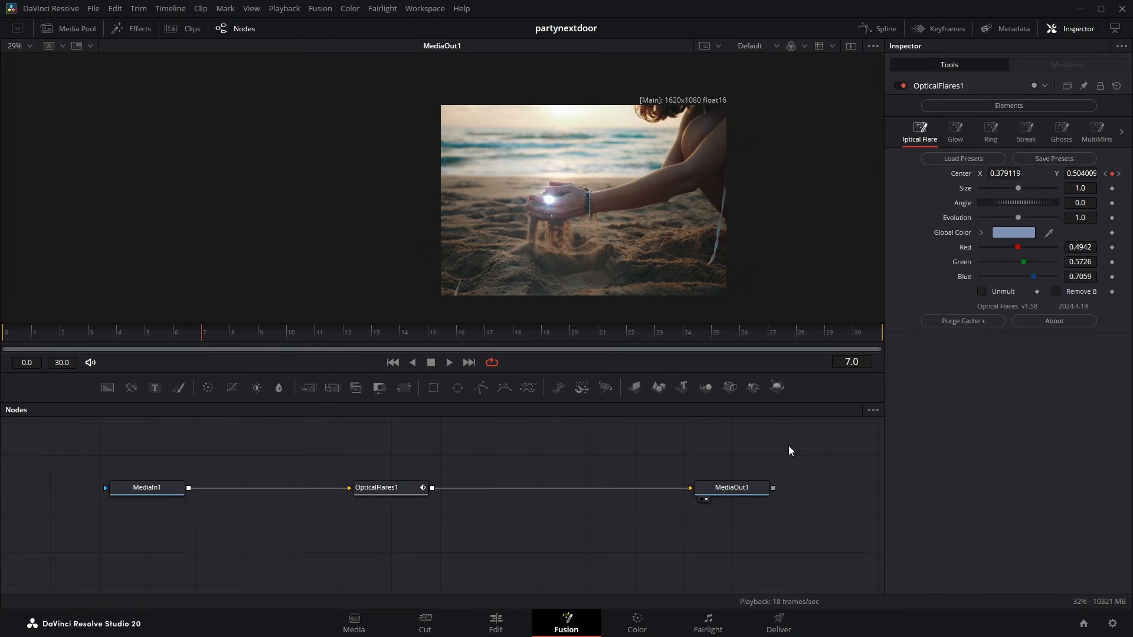
Keyframe the OpticalFlares1 Size at 0 on frame 3.
{"action": "left_click", "coordinate": [384, 489]}
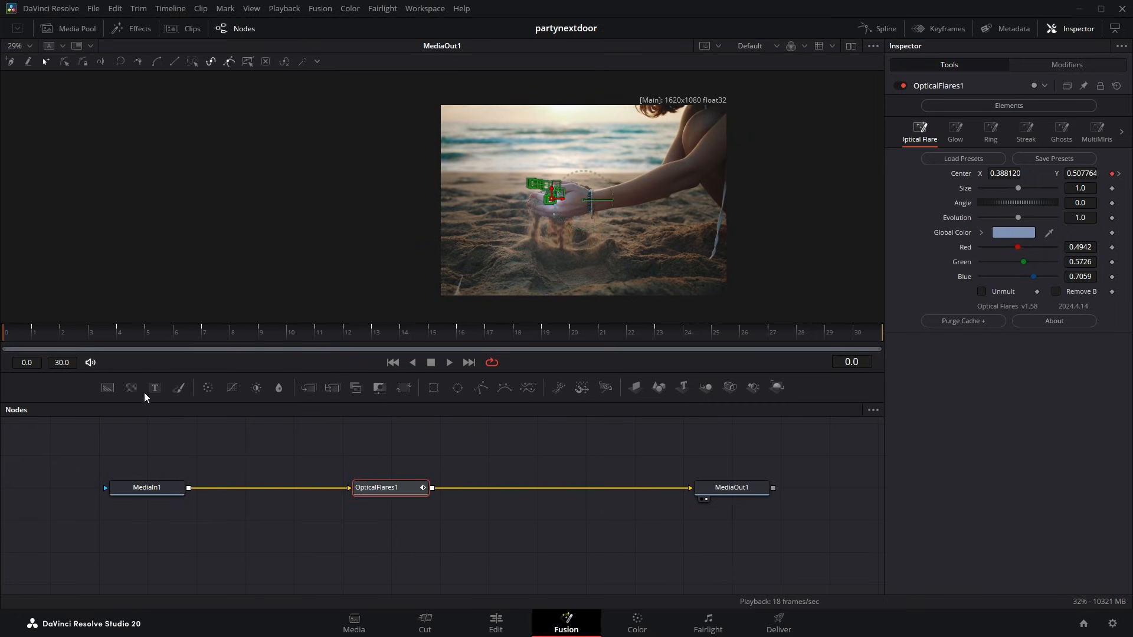
{"action": "left_click", "coordinate": [91, 332]}
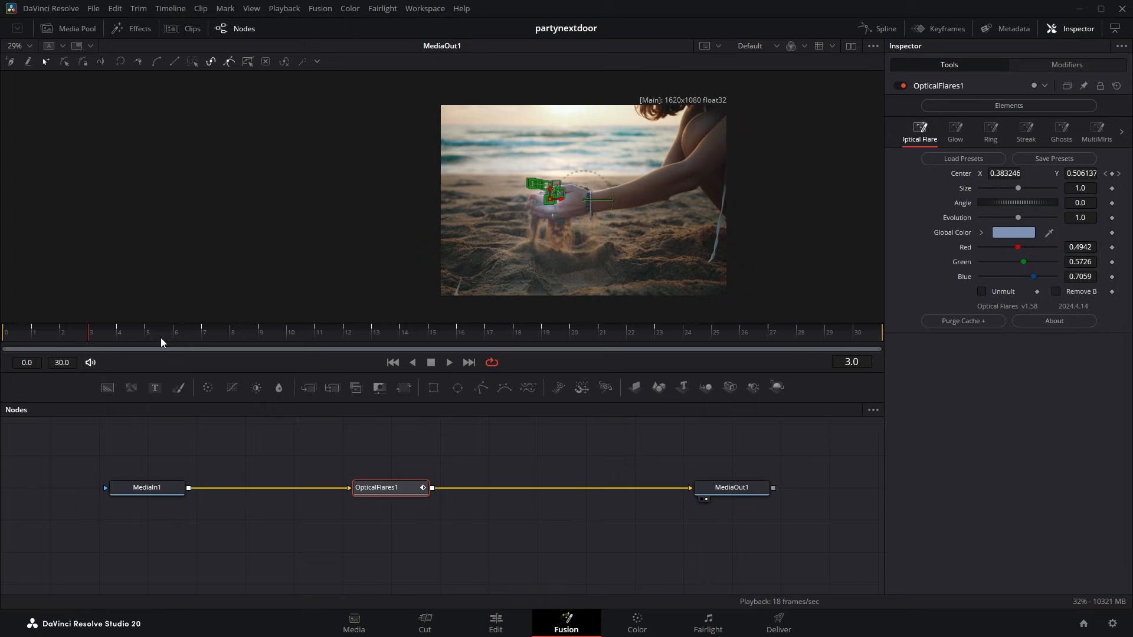
{"action": "left_click", "coordinate": [1111, 190]}
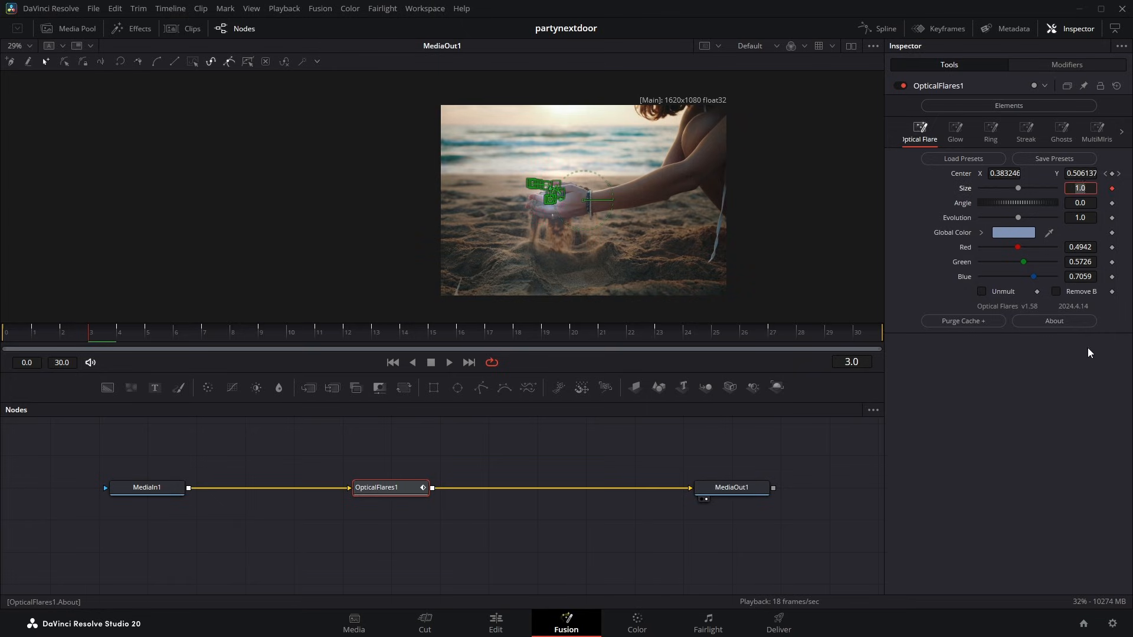
{"action": "type", "text": "0"}
{"action": "key", "text": "Return"}
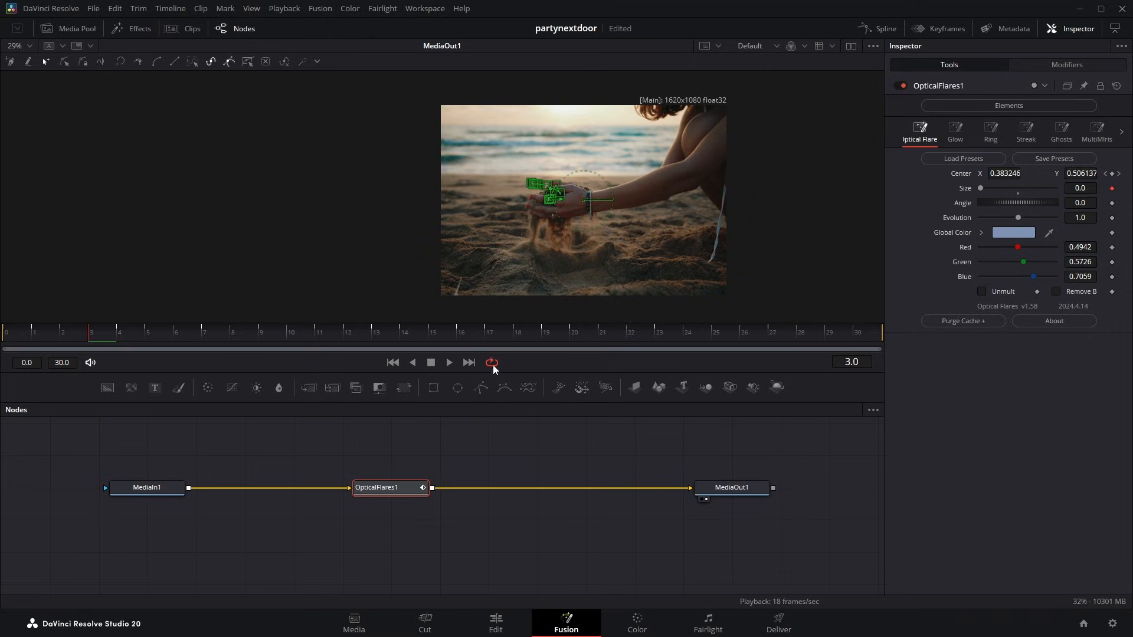
Keyframe the flare's Size at 1.14 on frame 14, the first frame of the sunset shot.
{"action": "left_click", "coordinate": [398, 331]}
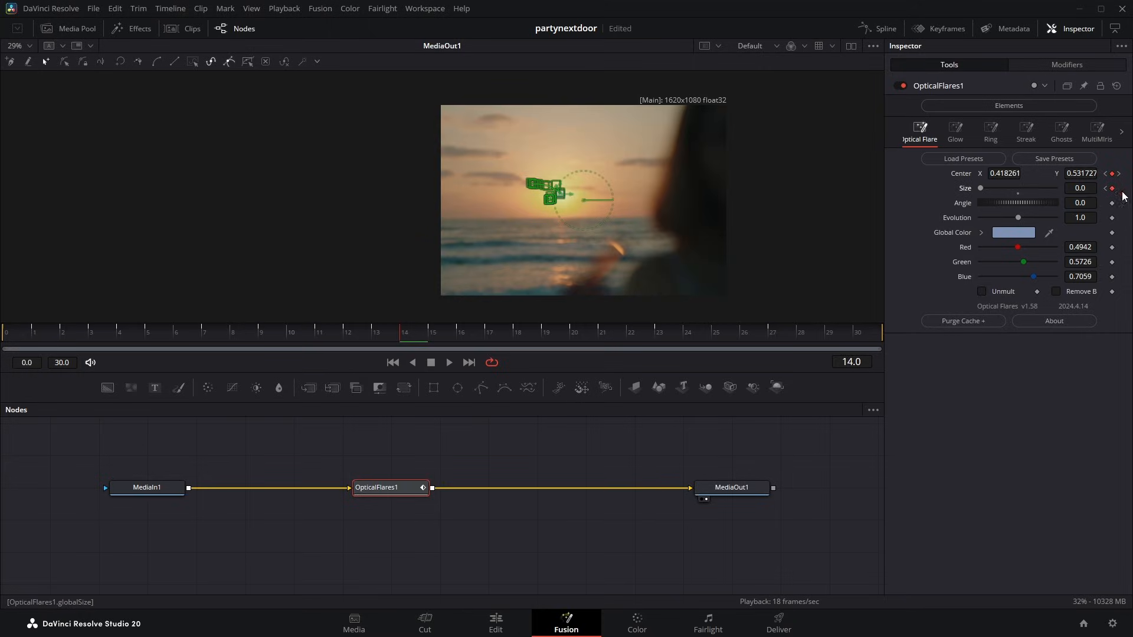
{"action": "left_click", "coordinate": [1091, 192]}
{"action": "type", "text": "1.14"}
{"action": "left_click", "coordinate": [1031, 408]}
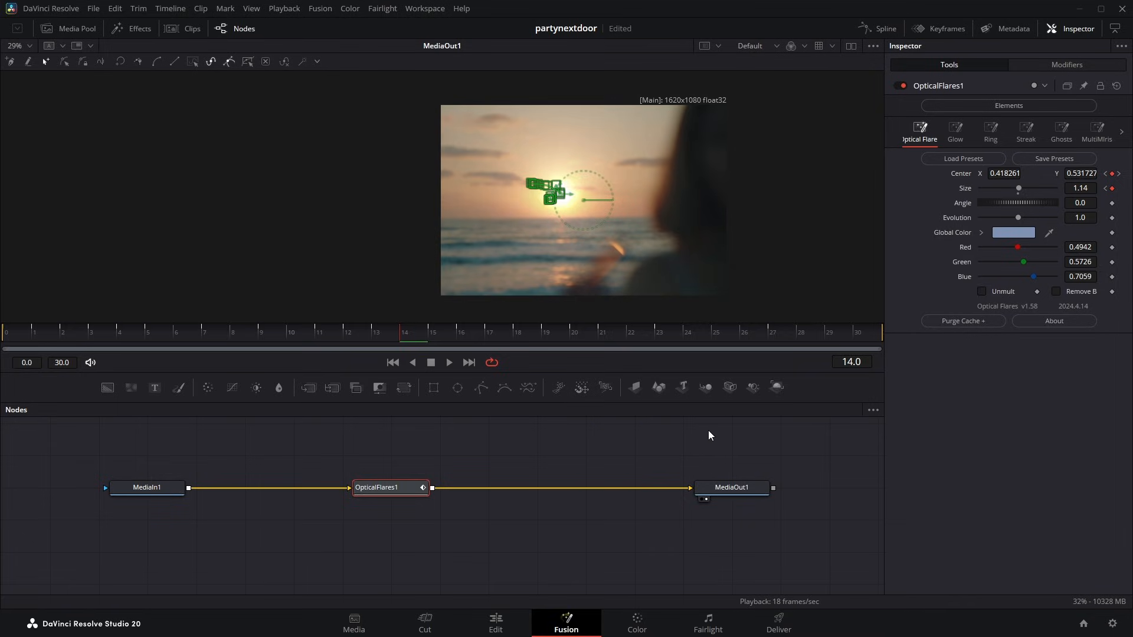
Keyframe the flare's Size at 0 on frame 21 so the flare shrinks away over the sun.
{"action": "left_click", "coordinate": [604, 334]}
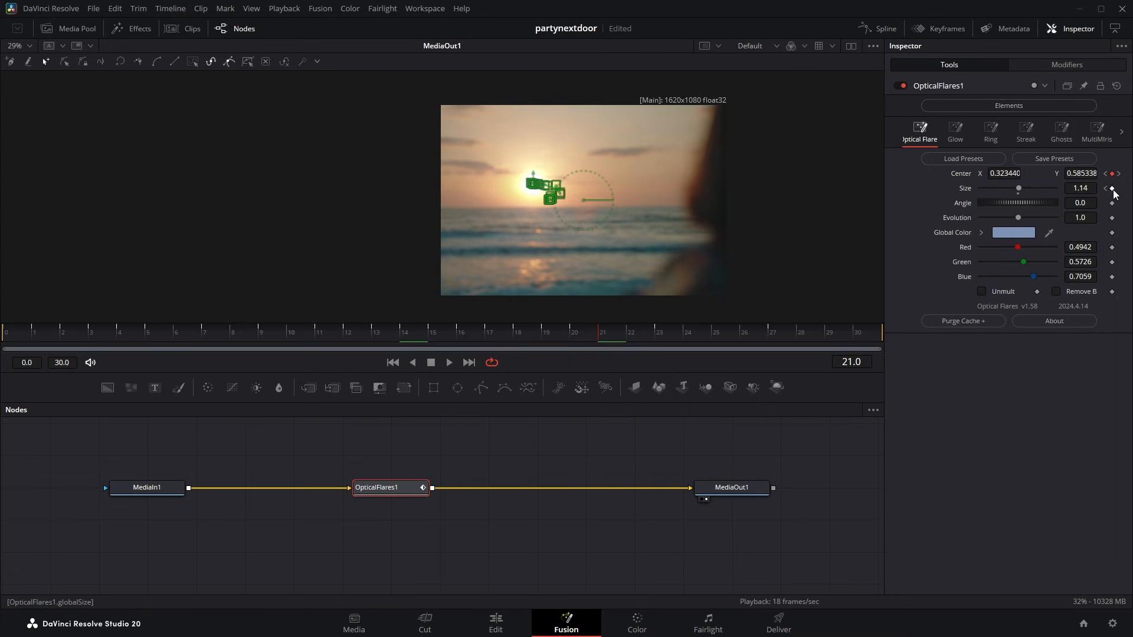
{"action": "left_click", "coordinate": [1087, 189]}
{"action": "type", "text": "0"}
{"action": "key", "text": "Return"}
Play back the transition to review the flare growing and shrinking.
{"action": "key", "text": "space"}
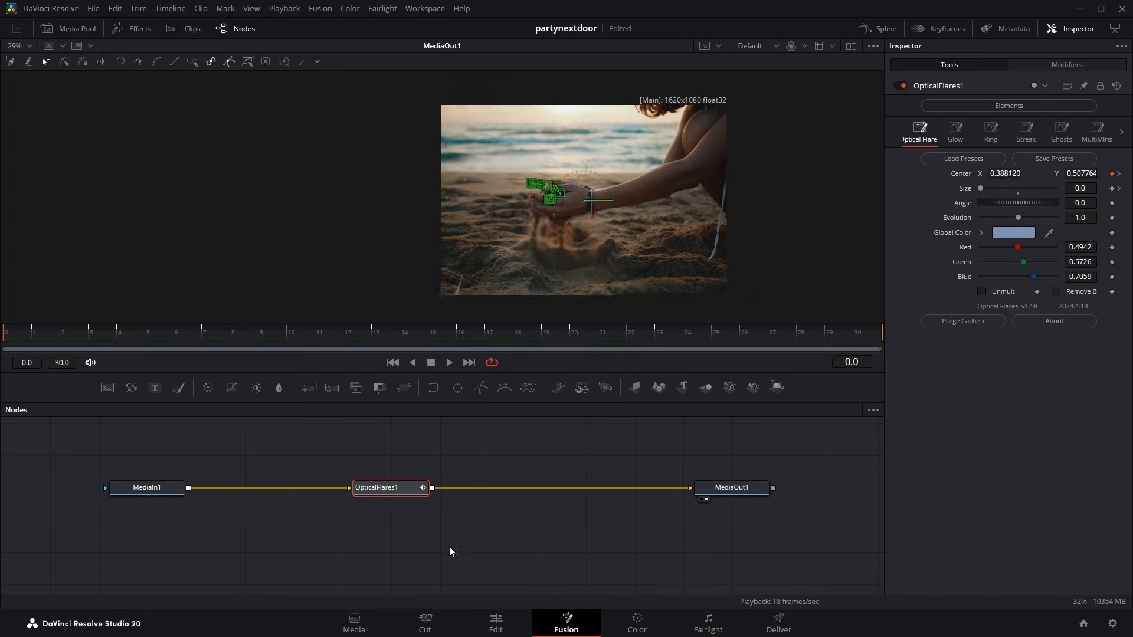
{"action": "key", "text": "space"}
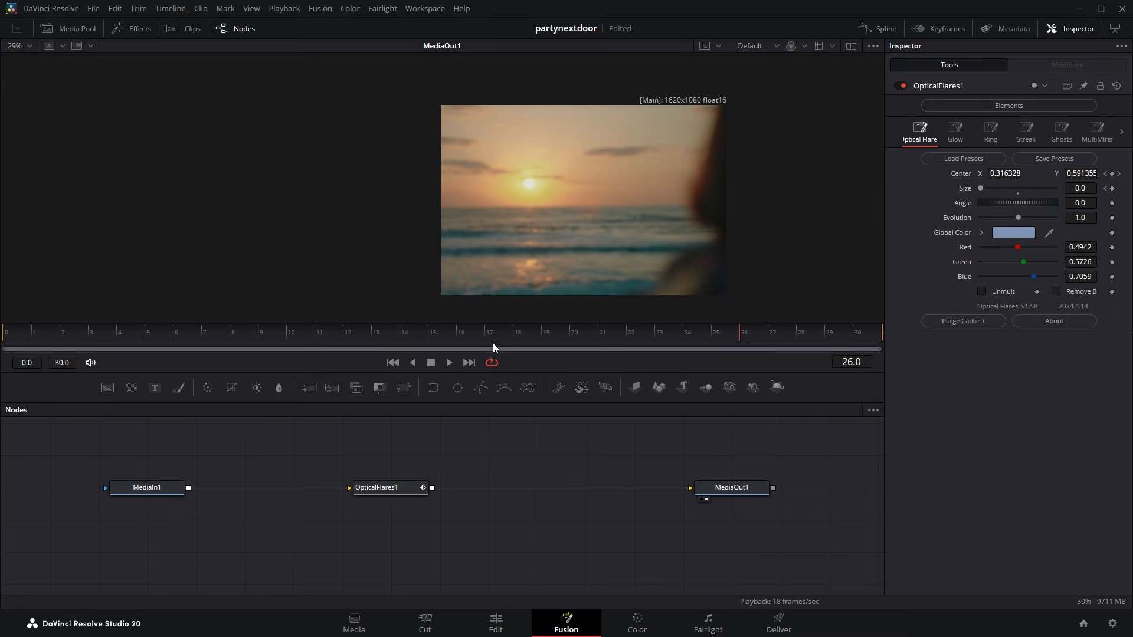
{"action": "left_click", "coordinate": [504, 327]}
{"action": "key", "text": "space"}
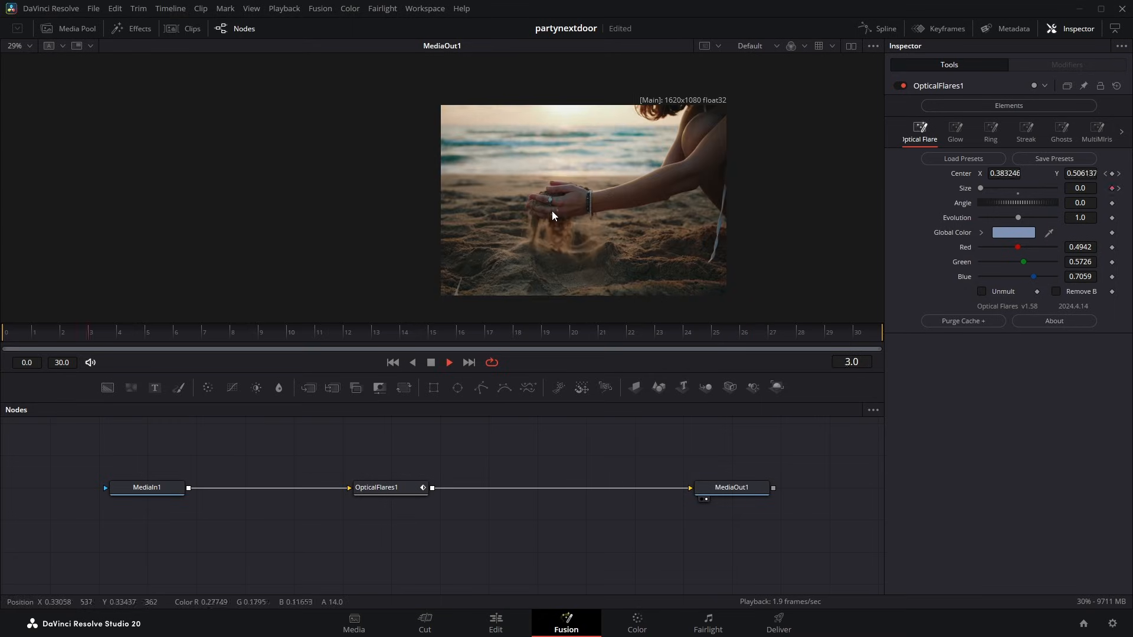
{"action": "key", "text": "space"}
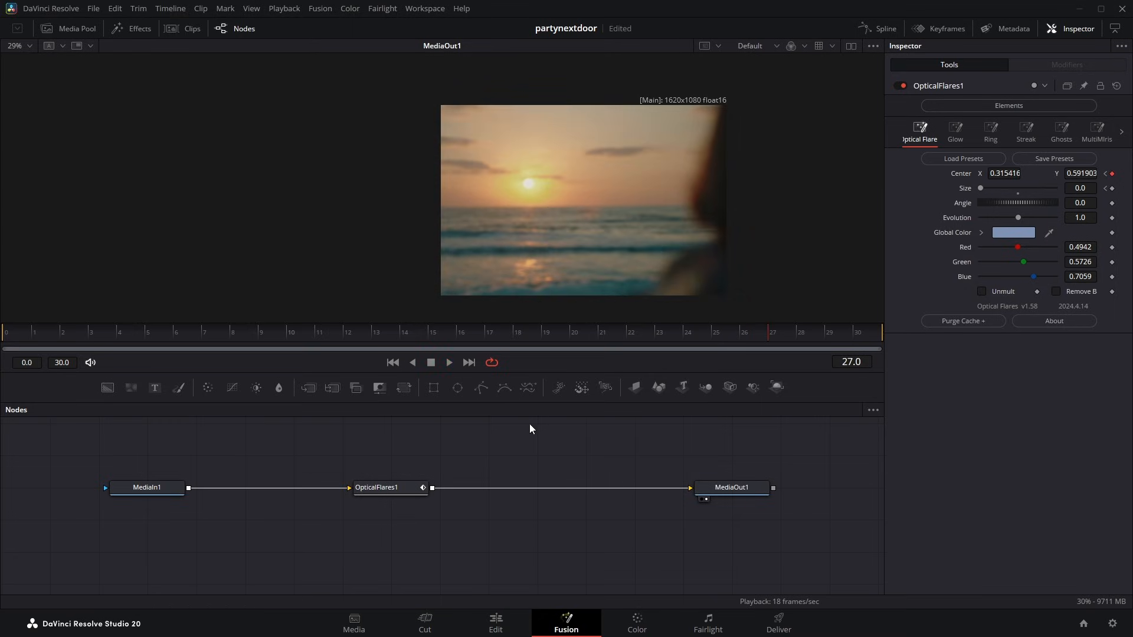
In the Spline editor, ease the rising part of the flare's Size curve into a slow start and steep climb toward frame 14.
{"action": "left_click", "coordinate": [399, 488]}
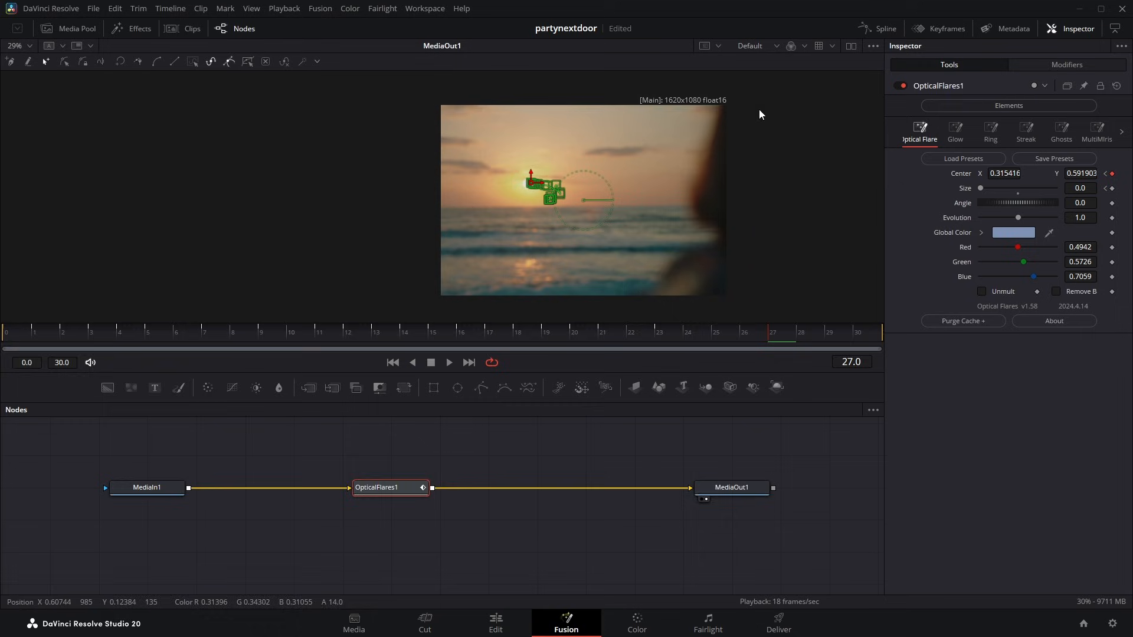
{"action": "left_click", "coordinate": [879, 29]}
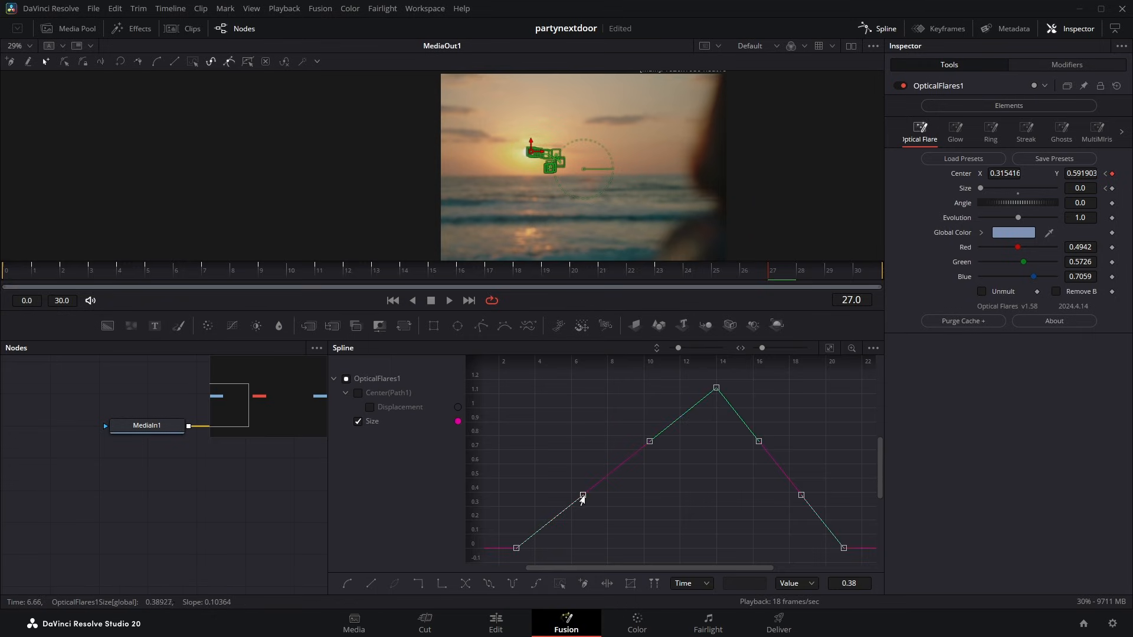
{"action": "left_click_drag", "start_coordinate": [581, 496], "coordinate": [640, 545]}
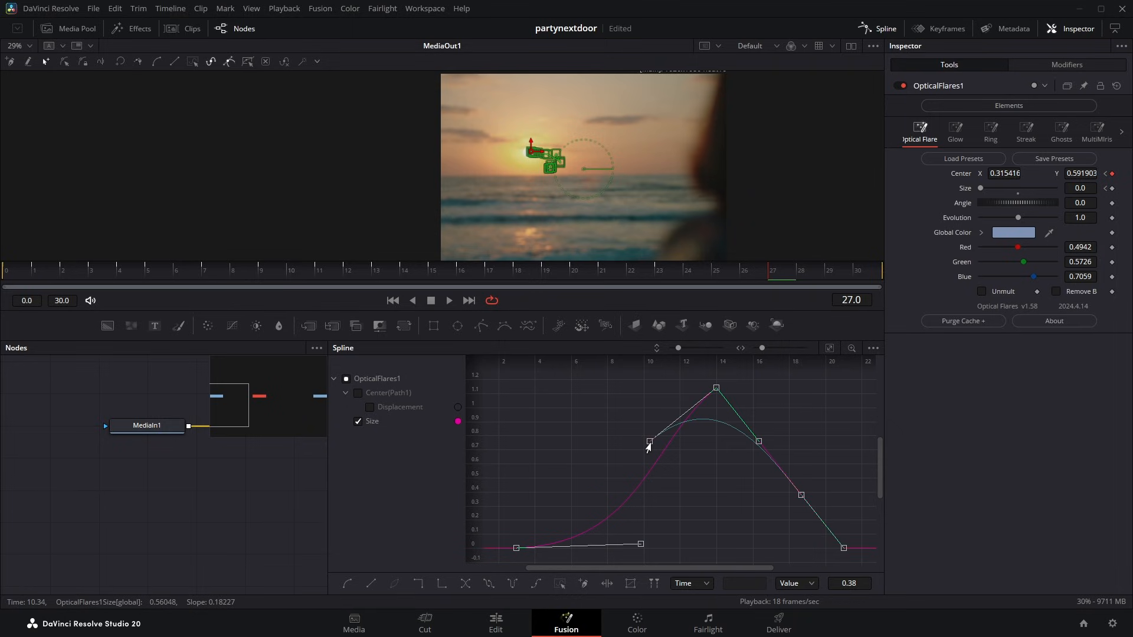
{"action": "mouse_move", "coordinate": [232, 273]}
{"action": "left_mouse_down"}
{"action": "mouse_move", "coordinate": [73, 282]}
{"action": "mouse_move", "coordinate": [470, 270]}
{"action": "mouse_move", "coordinate": [318, 270]}
{"action": "left_mouse_up"}
{"action": "left_click_drag", "start_coordinate": [624, 443], "coordinate": [670, 498]}
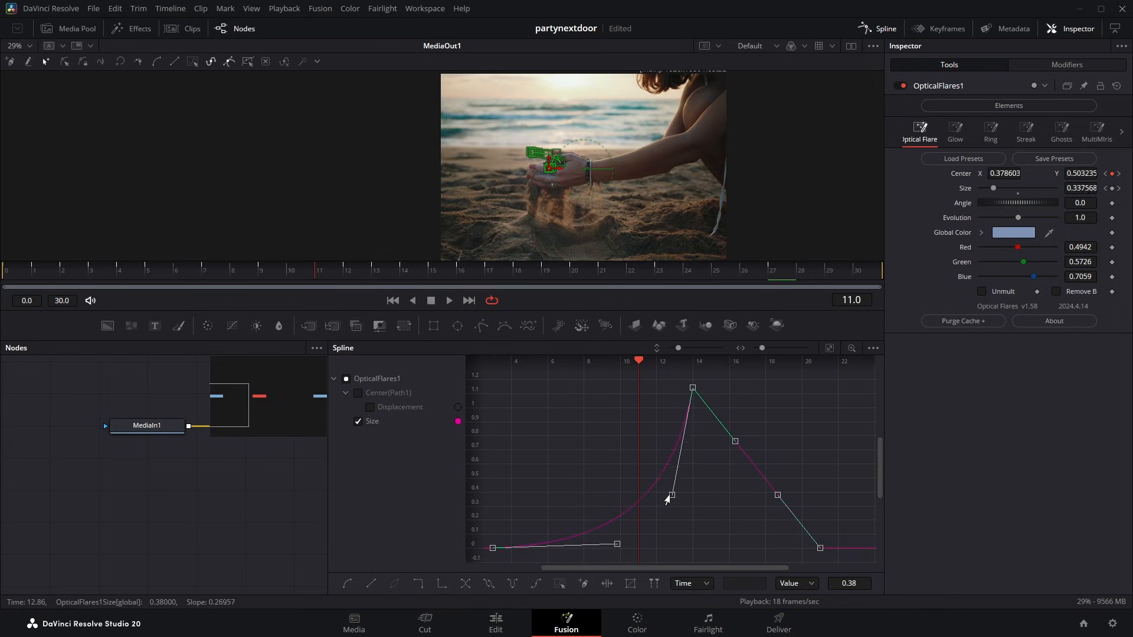
{"action": "left_click_drag", "start_coordinate": [616, 545], "coordinate": [629, 556]}
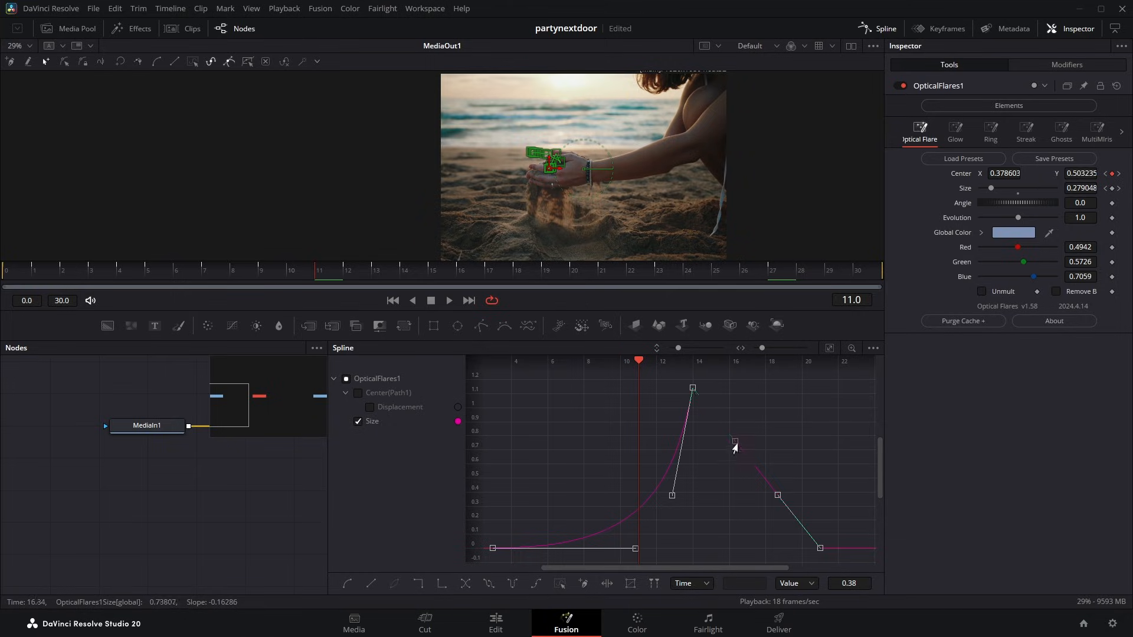
Reshape the falling part of the Size curve into a steep drop after frame 14 that levels out toward frame 21.
{"action": "left_click_drag", "start_coordinate": [734, 444], "coordinate": [708, 506]}
{"action": "left_click_drag", "start_coordinate": [777, 496], "coordinate": [727, 547]}
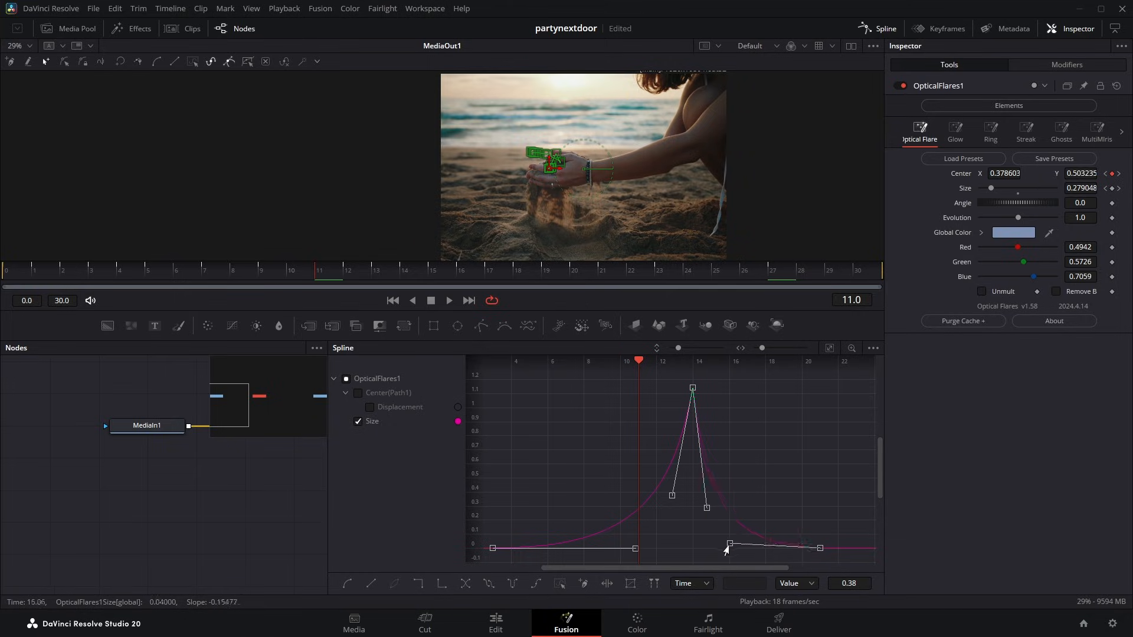
{"action": "left_click_drag", "start_coordinate": [603, 274], "coordinate": [640, 273]}
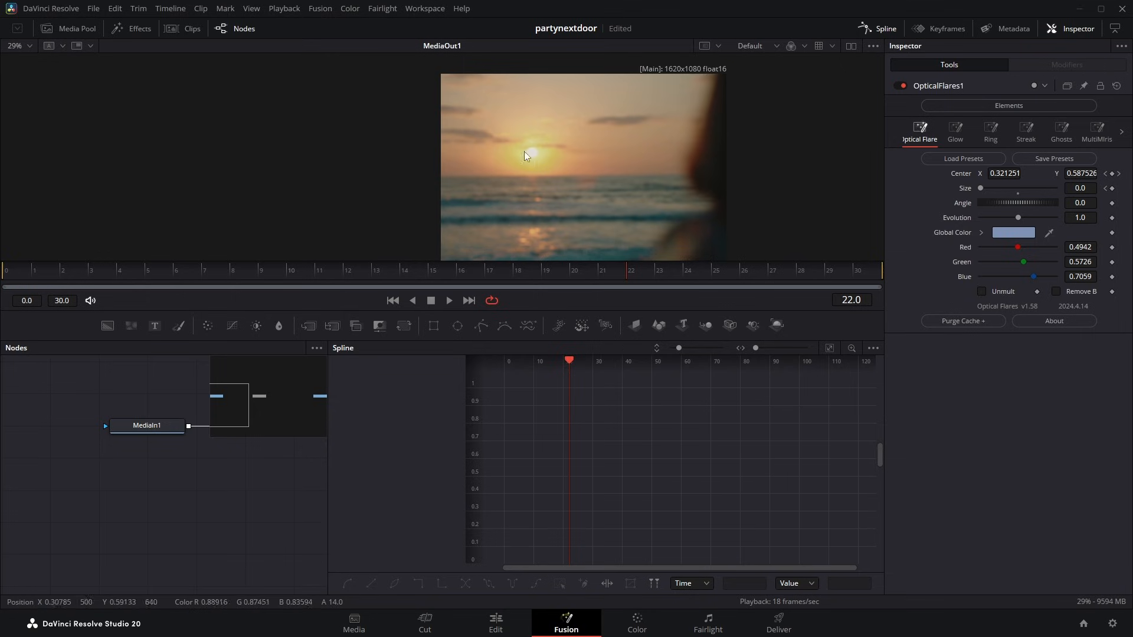
Reselect the OpticalFlares1 node, fit its Size curve in the Spline editor and fine-tune the handle leading into the frame 14 peak.
{"action": "left_click_drag", "start_coordinate": [193, 465], "coordinate": [116, 489]}
{"action": "left_click", "coordinate": [299, 451]}
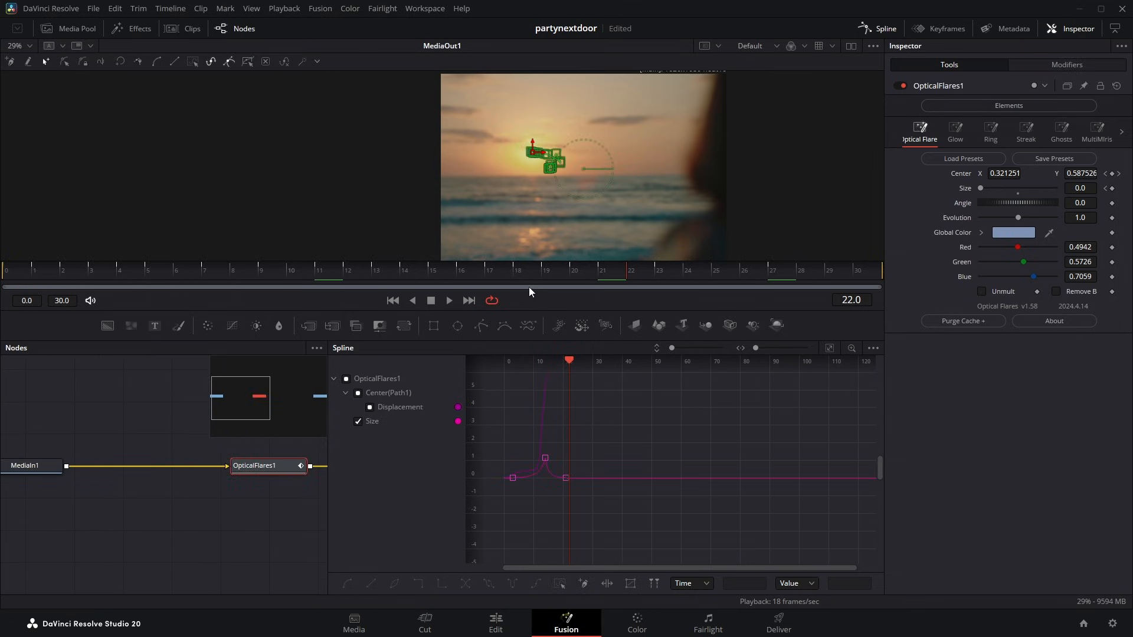
{"action": "left_click_drag", "start_coordinate": [605, 271], "coordinate": [275, 287]}
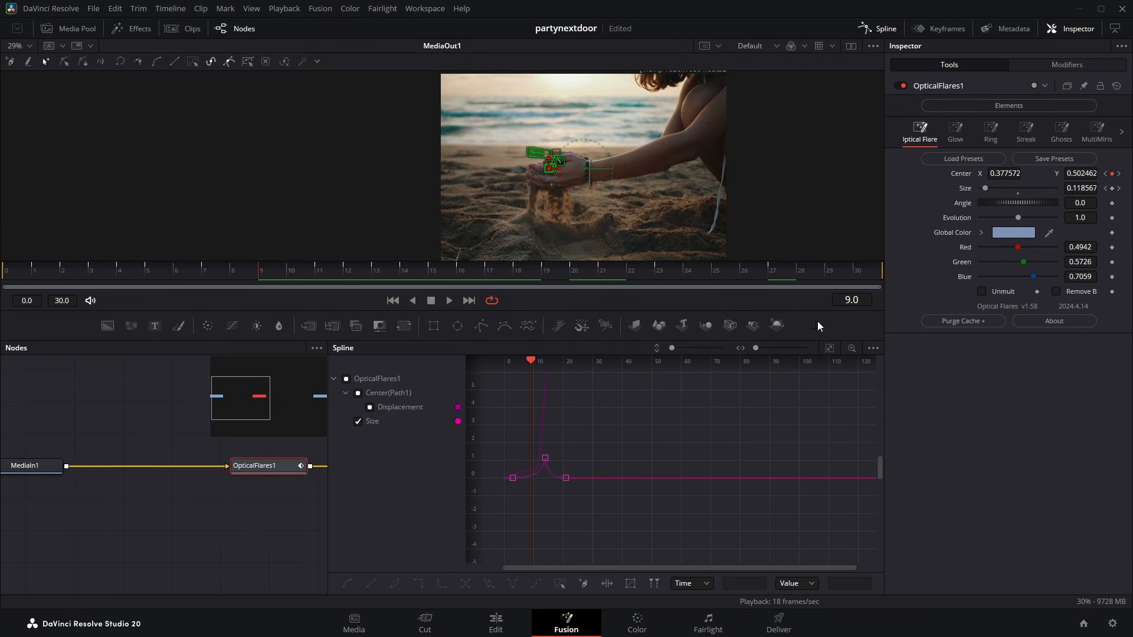
{"action": "left_click", "coordinate": [829, 348]}
{"action": "left_click_drag", "start_coordinate": [699, 494], "coordinate": [697, 498]}
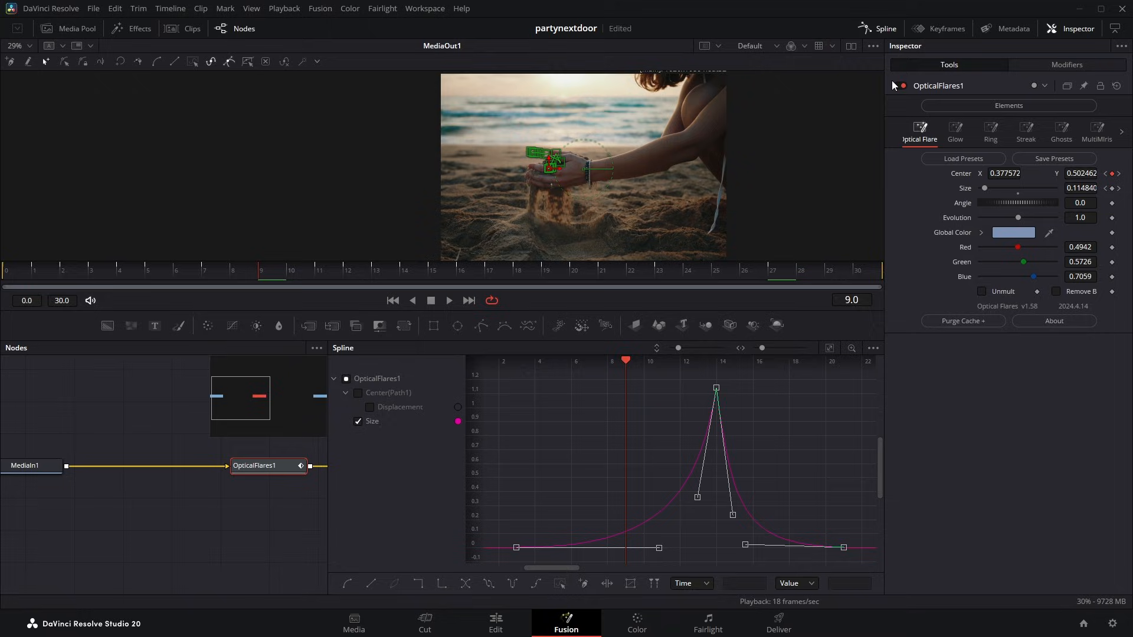
Close the Spline editor, enlarge the viewer area and play back the eased flare transition.
{"action": "left_click", "coordinate": [879, 28]}
{"action": "left_click", "coordinate": [503, 392]}
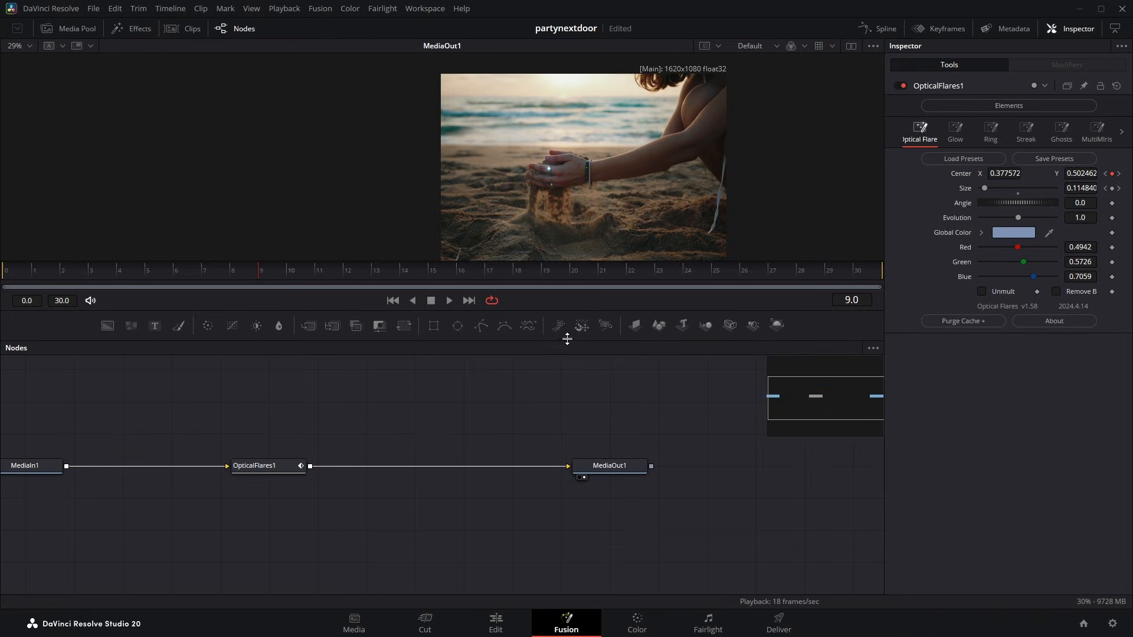
{"action": "left_click_drag", "start_coordinate": [564, 341], "coordinate": [563, 408]}
{"action": "key", "text": "space"}
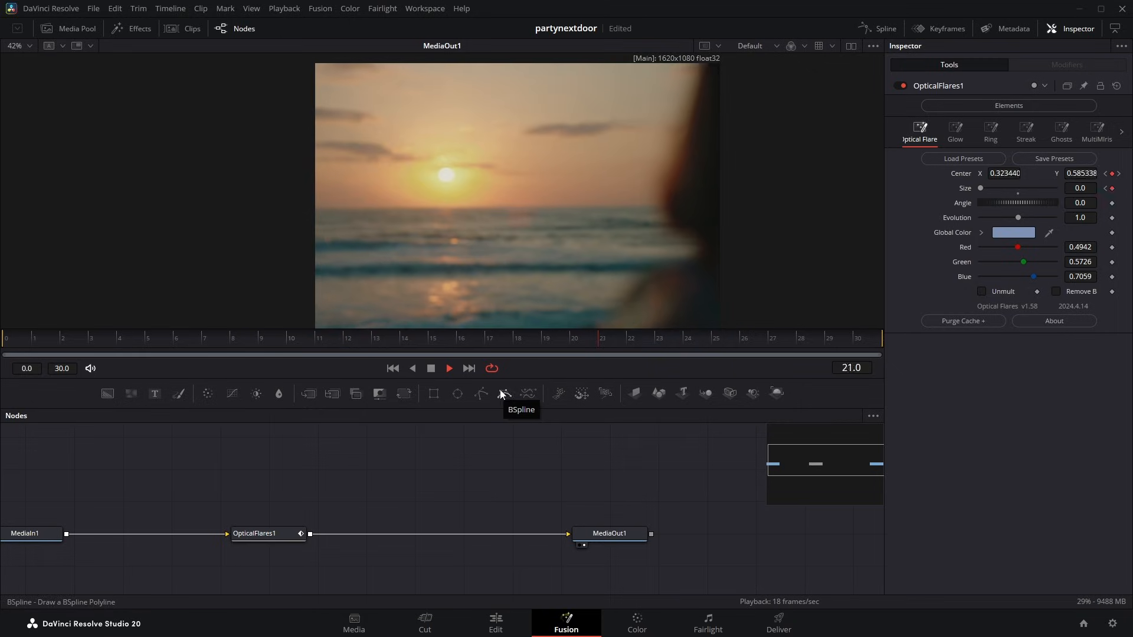
{"action": "scroll", "coordinate": [529, 257], "scroll_direction": "down", "scroll_amount": 2}
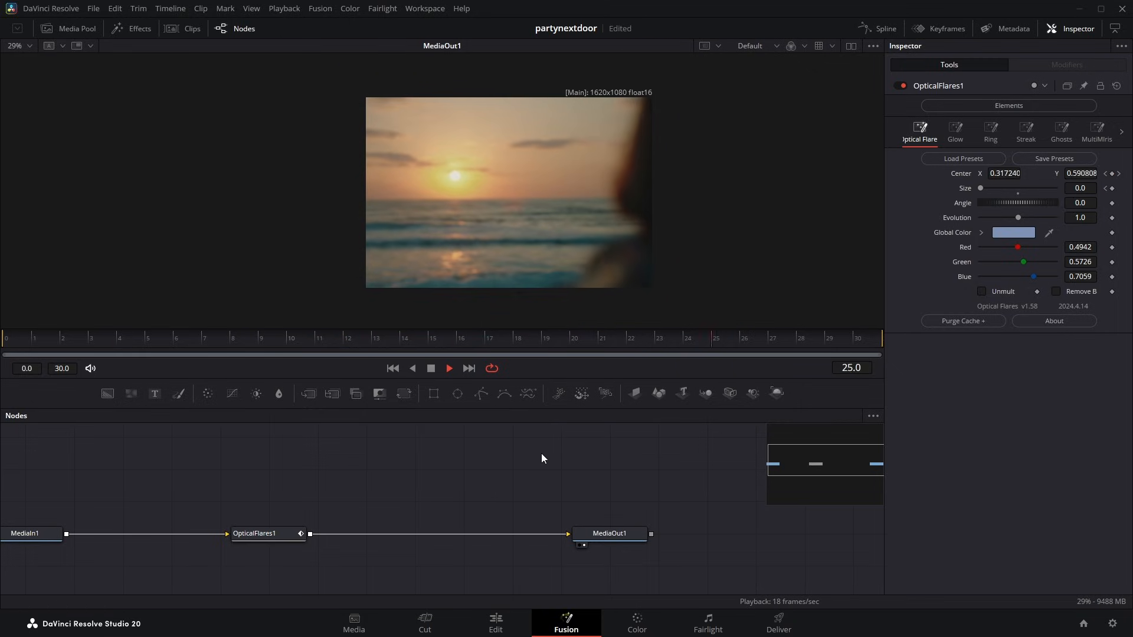
{"action": "left_click_drag", "start_coordinate": [540, 453], "coordinate": [651, 423]}
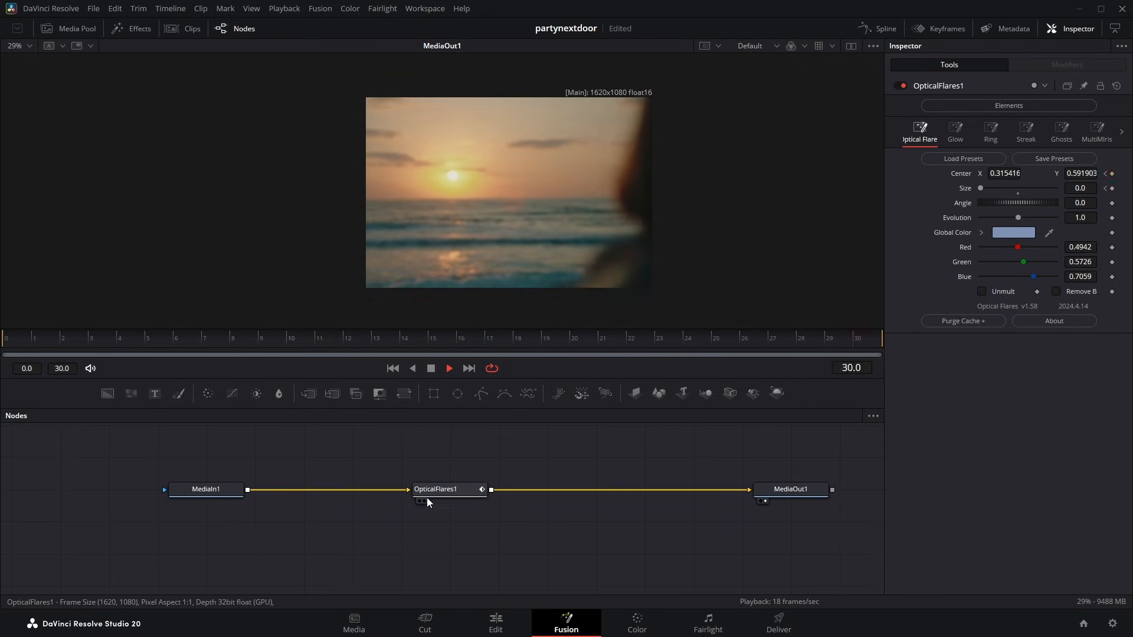
{"action": "left_click", "coordinate": [455, 490]}
{"action": "left_click", "coordinate": [542, 532]}
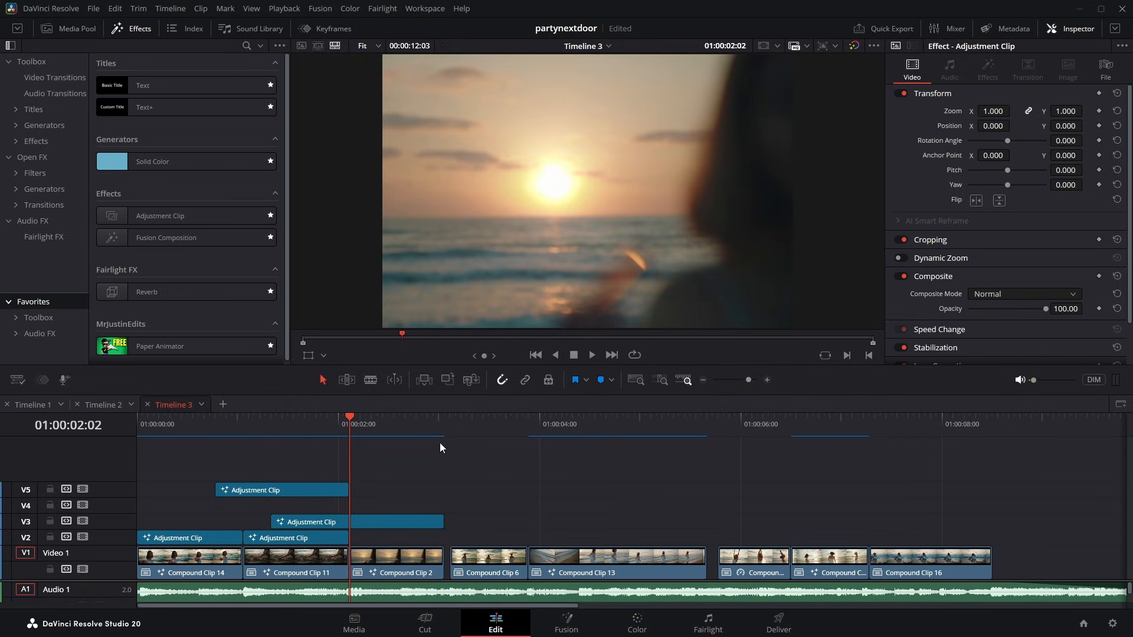
Place an adjustment clip on V6 from 01:00:02:02 and trim it to the end of Compound Clip 6, deleting the remainder.
{"action": "left_click_drag", "start_coordinate": [450, 429], "coordinate": [351, 447]}
{"action": "left_click_drag", "start_coordinate": [130, 217], "coordinate": [348, 469]}
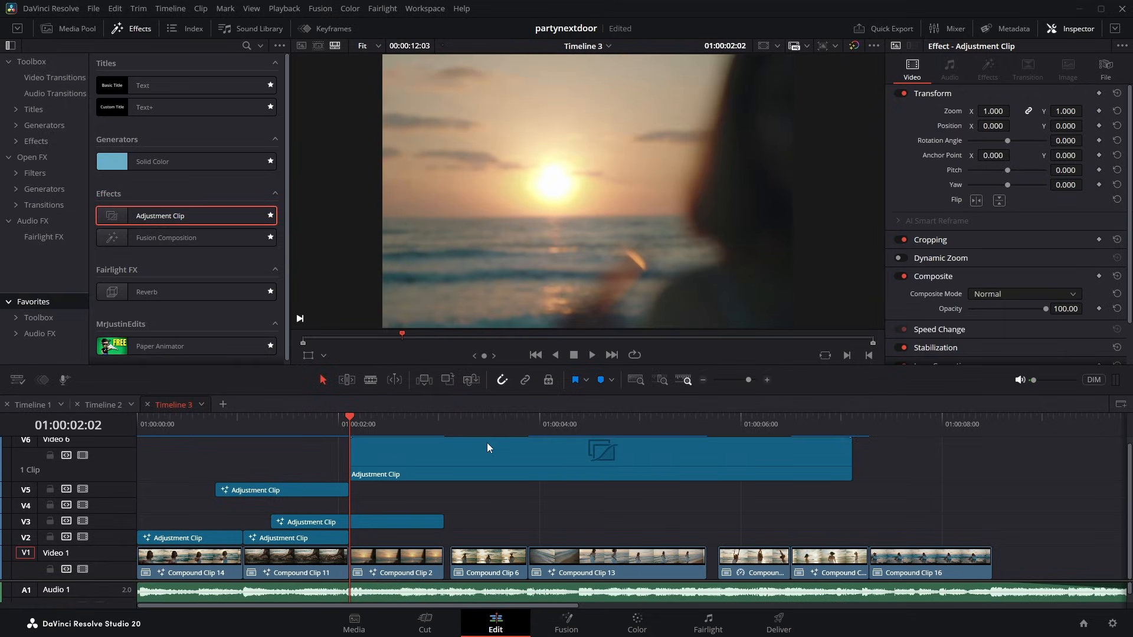
{"action": "left_click", "coordinate": [533, 426]}
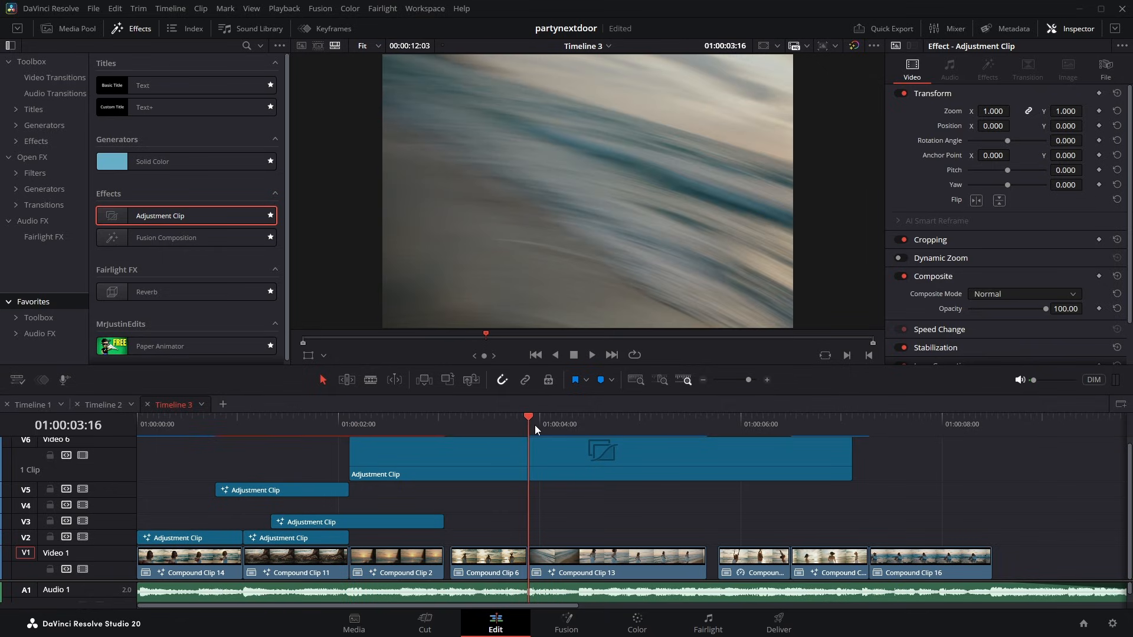
{"action": "key", "text": "ctrl+b"}
{"action": "left_click", "coordinate": [595, 465]}
{"action": "key", "text": "Delete"}
{"action": "scroll", "coordinate": [126, 444], "scroll_direction": "up", "scroll_amount": 1}
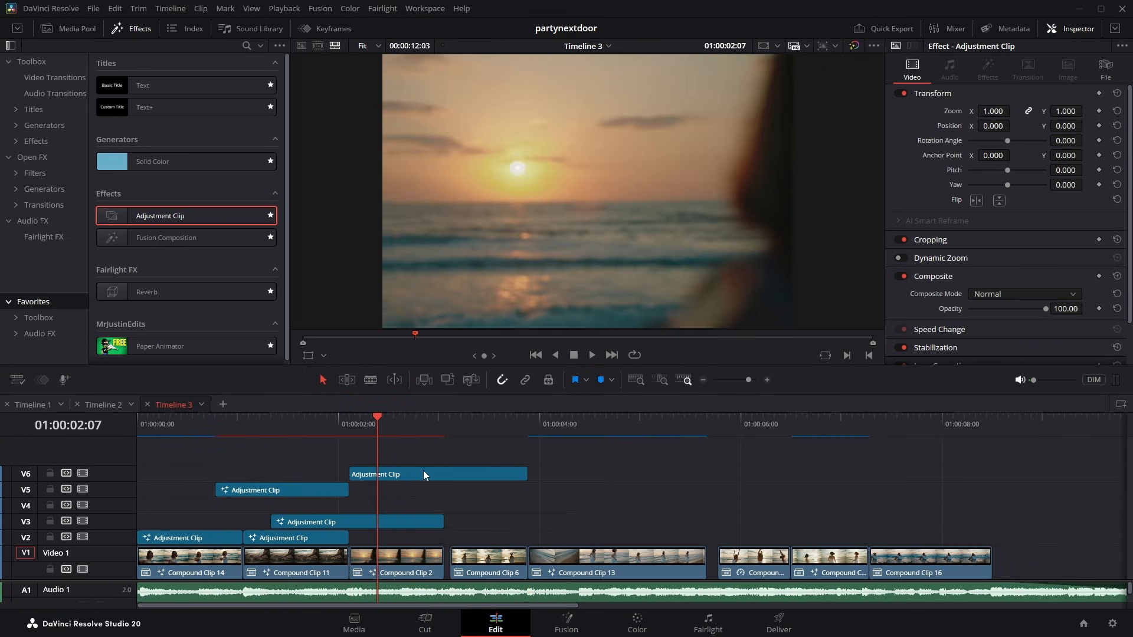
Open the V6 adjustment clip in Fusion and merge a black Background with a Rectangle mask over MediaIn1.
{"action": "right_click", "coordinate": [425, 469]}
{"action": "left_click", "coordinate": [402, 480]}
{"action": "key", "text": "shift+5"}
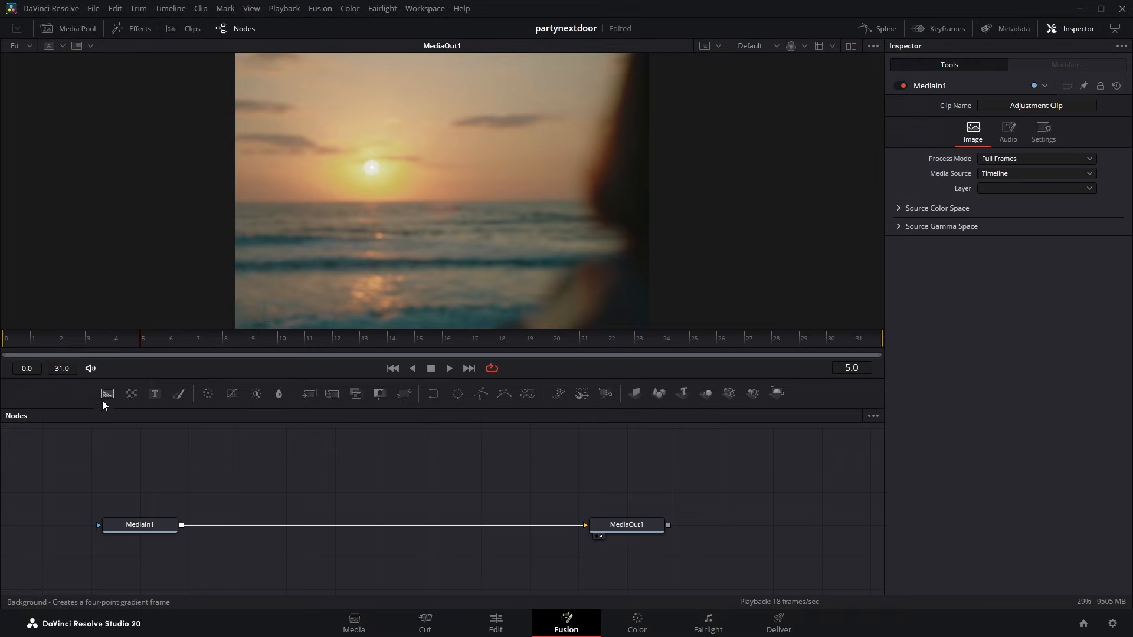
{"action": "left_click", "coordinate": [105, 394]}
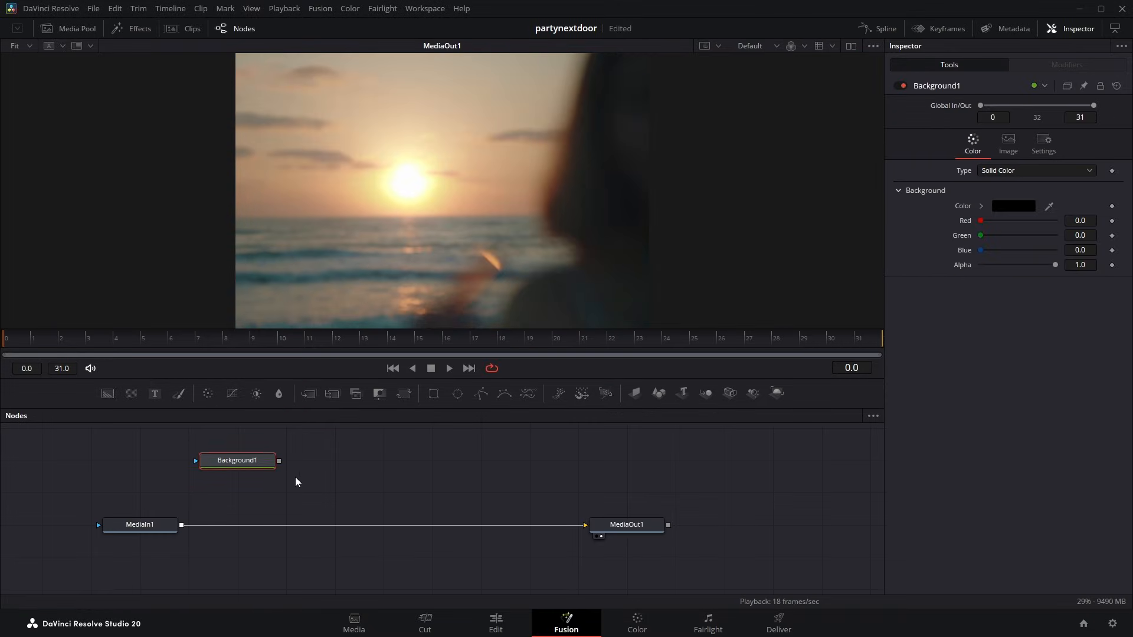
{"action": "left_click_drag", "start_coordinate": [299, 487], "coordinate": [236, 547]}
{"action": "left_click", "coordinate": [434, 393]}
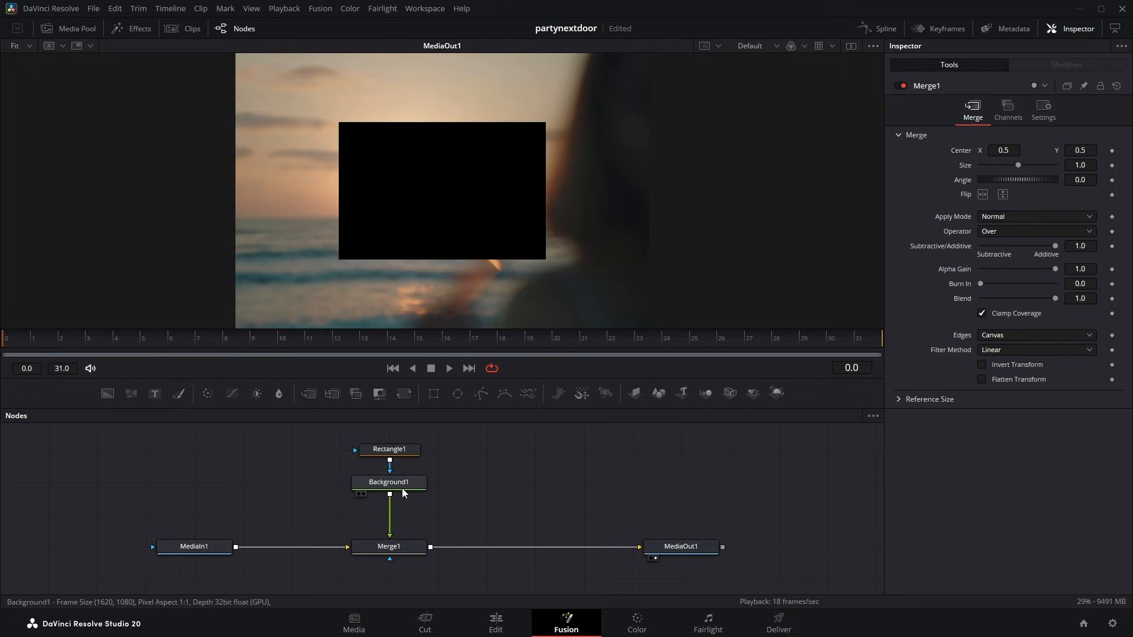
Invert the Rectangle1 mask and enlarge it just past the frame edges, to about 1.06 wide and 1.04 high.
{"action": "left_click", "coordinate": [393, 451]}
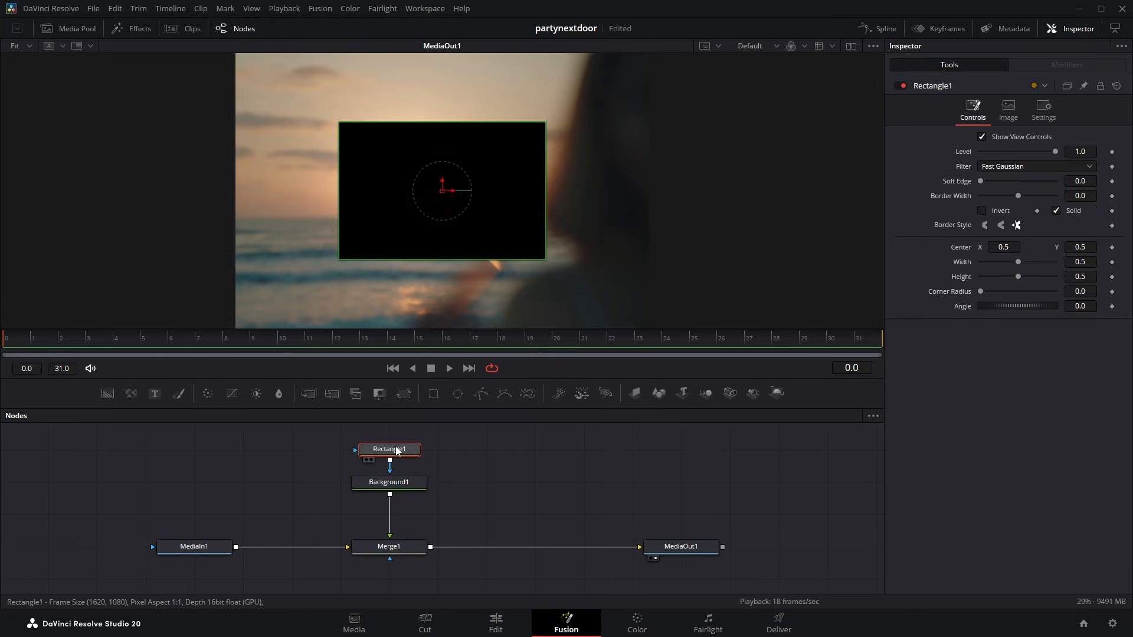
{"action": "left_click", "coordinate": [983, 211]}
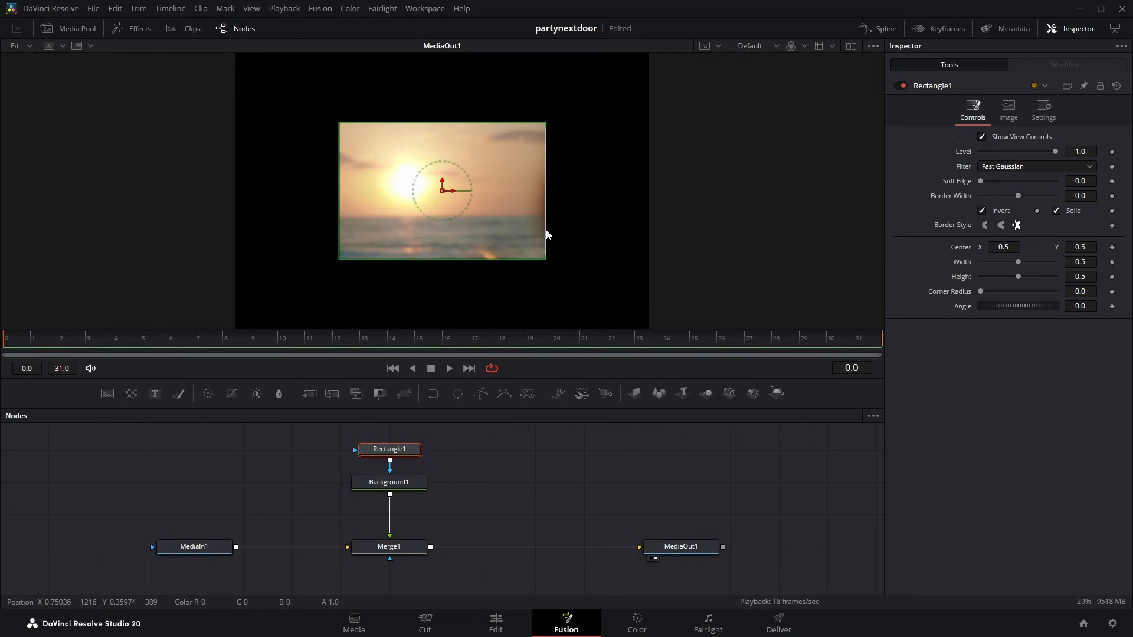
{"action": "scroll", "coordinate": [546, 232], "scroll_direction": "down", "scroll_amount": 1}
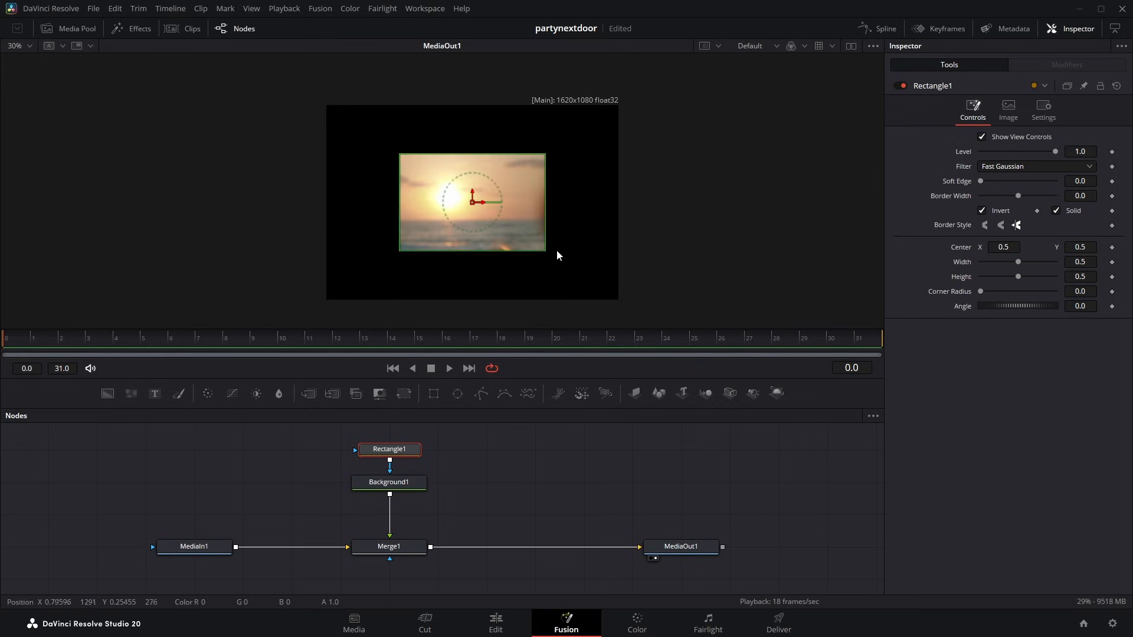
{"action": "left_click_drag", "start_coordinate": [545, 252], "coordinate": [630, 309]}
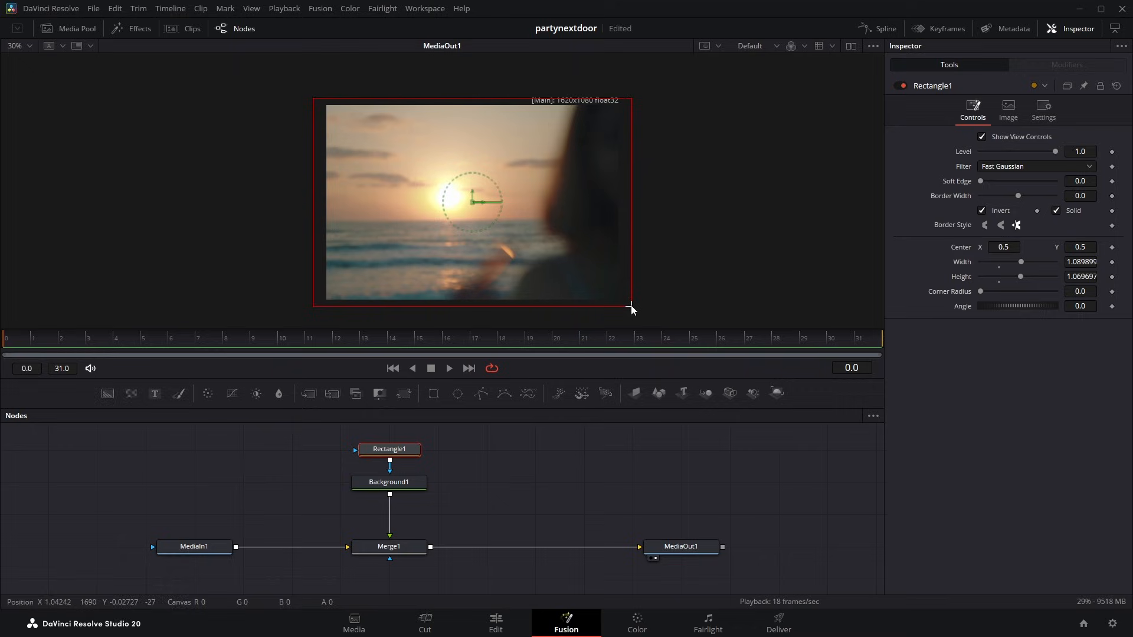
{"action": "left_click", "coordinate": [589, 462]}
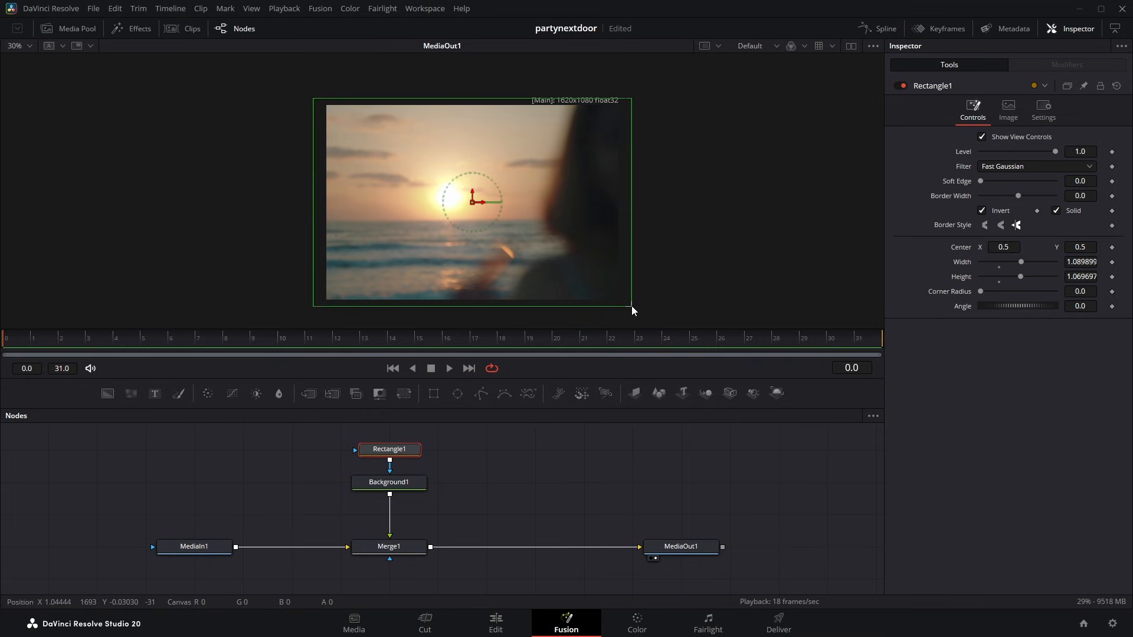
{"action": "left_click_drag", "start_coordinate": [631, 306], "coordinate": [606, 290]}
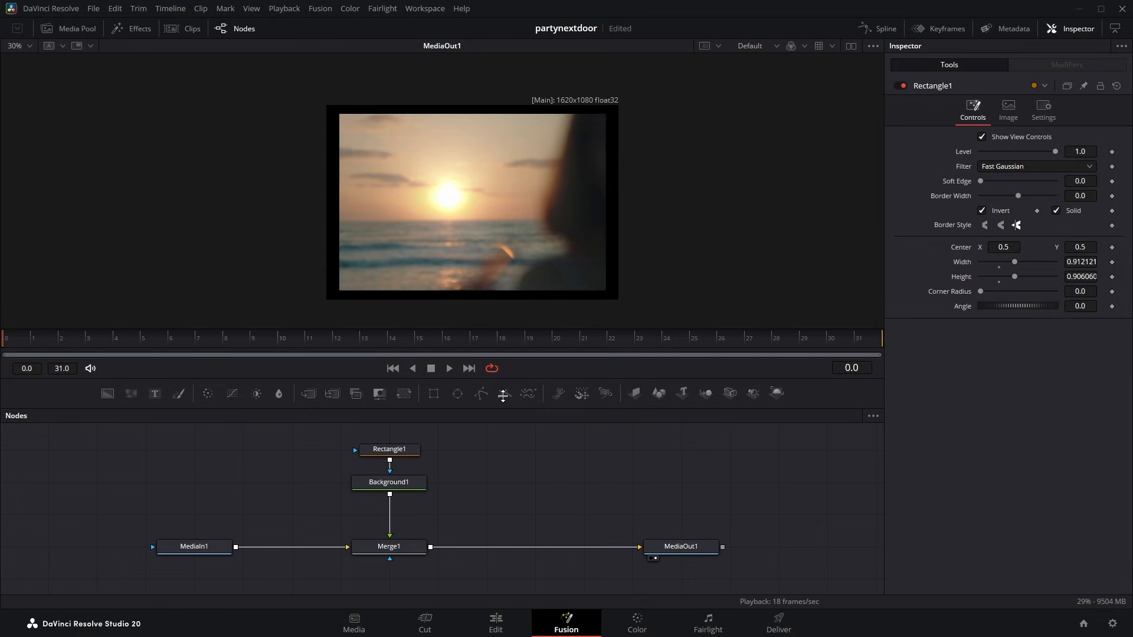
{"action": "left_click_drag", "start_coordinate": [605, 292], "coordinate": [625, 304]}
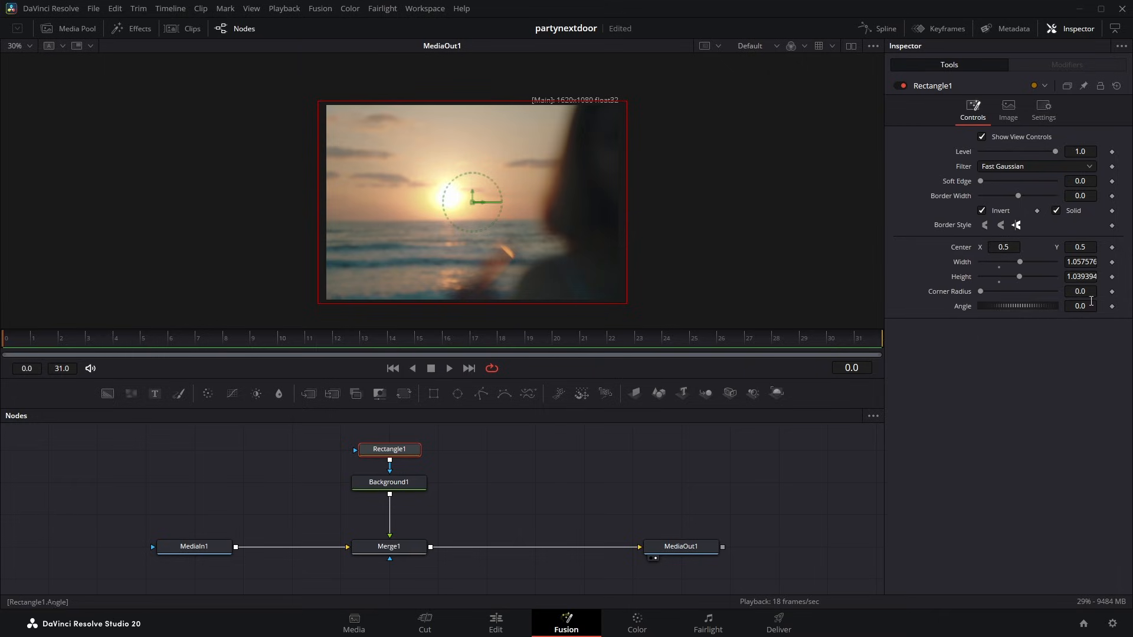
Keyframe the Rectangle1 Width at frame 0, set it to 0.807 at frame 13 and play back the closing bars.
{"action": "left_click", "coordinate": [1111, 262]}
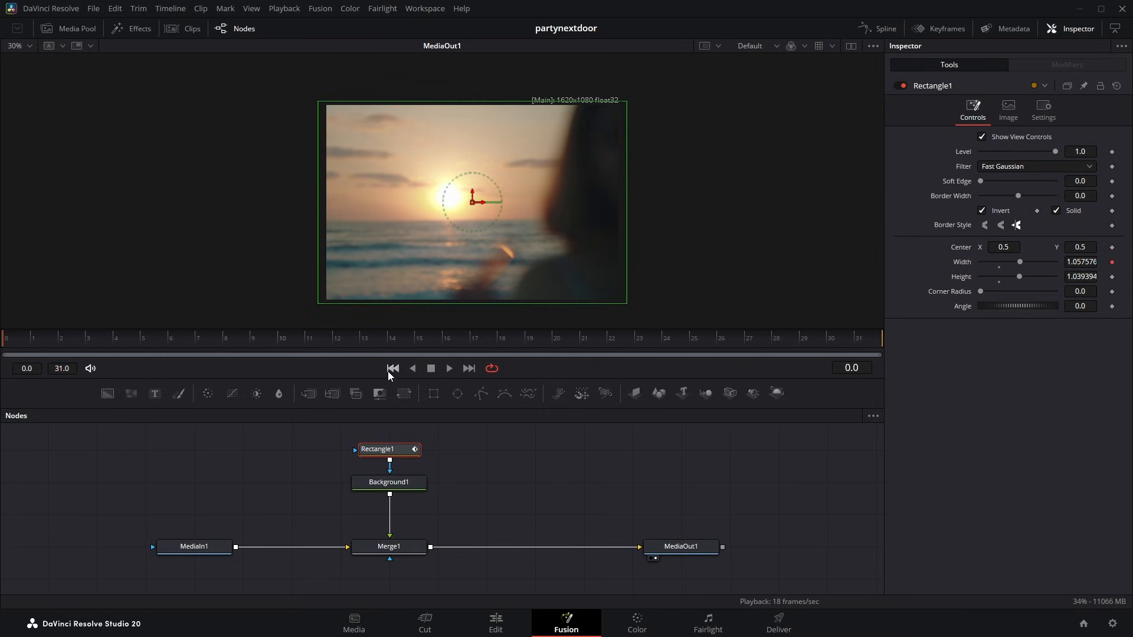
{"action": "left_click", "coordinate": [363, 342]}
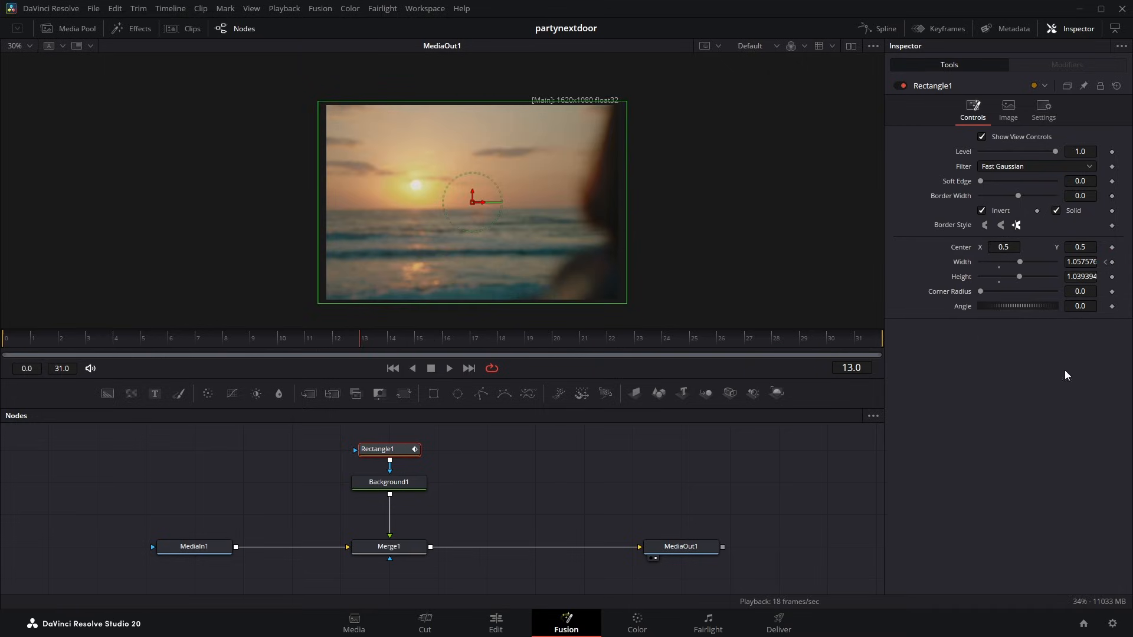
{"action": "left_click", "coordinate": [1082, 263]}
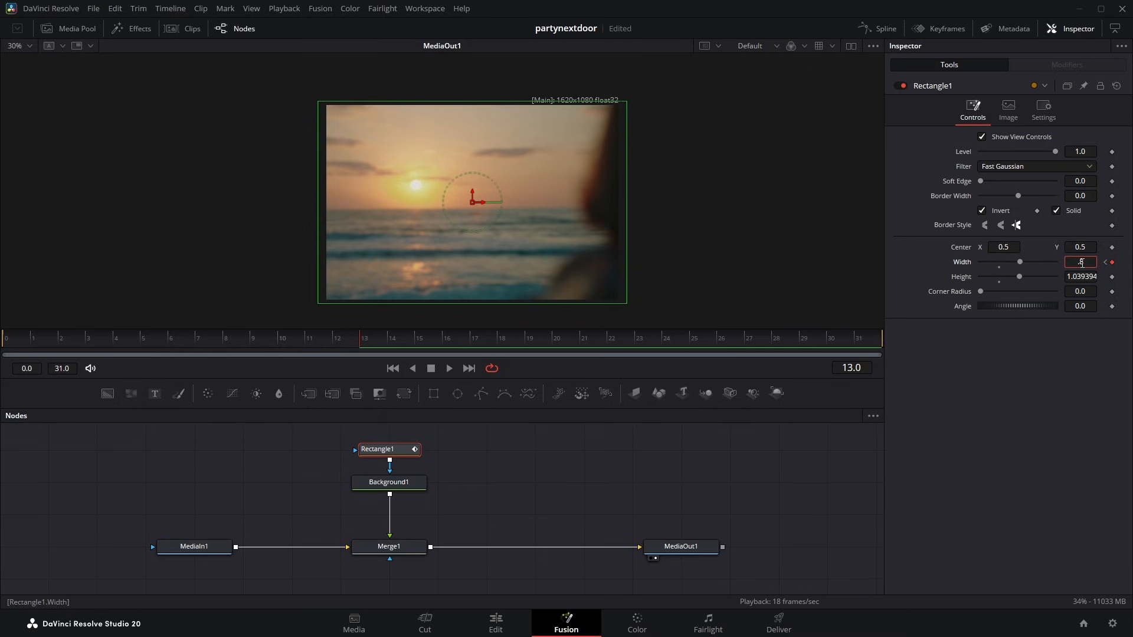
{"action": "key", "text": "Return"}
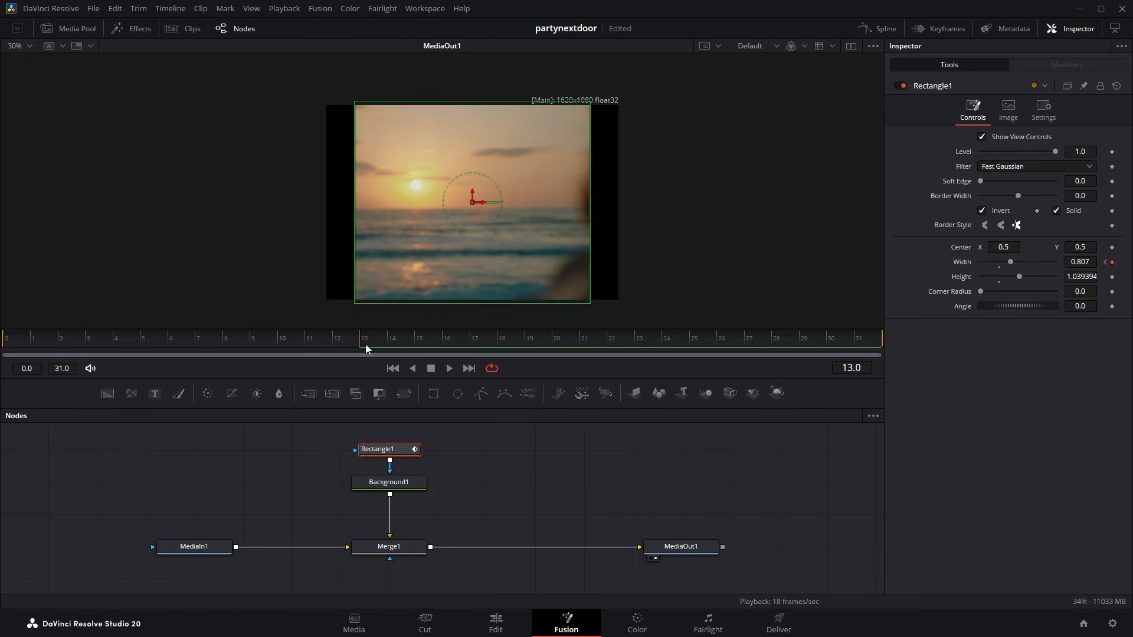
{"action": "left_click_drag", "start_coordinate": [361, 354], "coordinate": [4, 363]}
{"action": "key", "text": "space"}
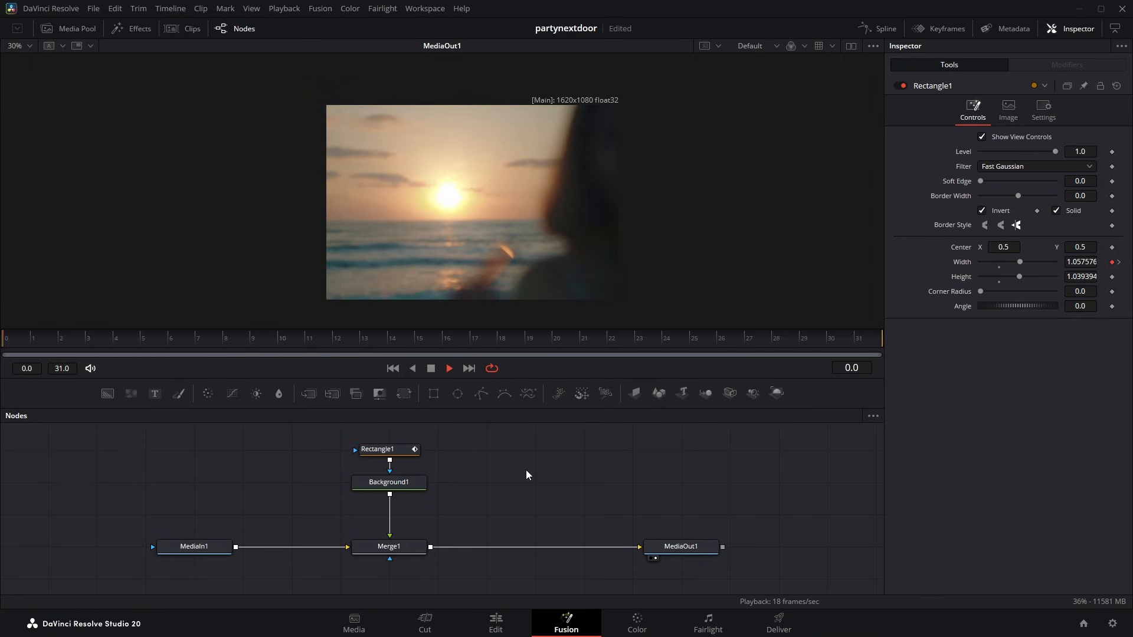
{"action": "key", "text": "space"}
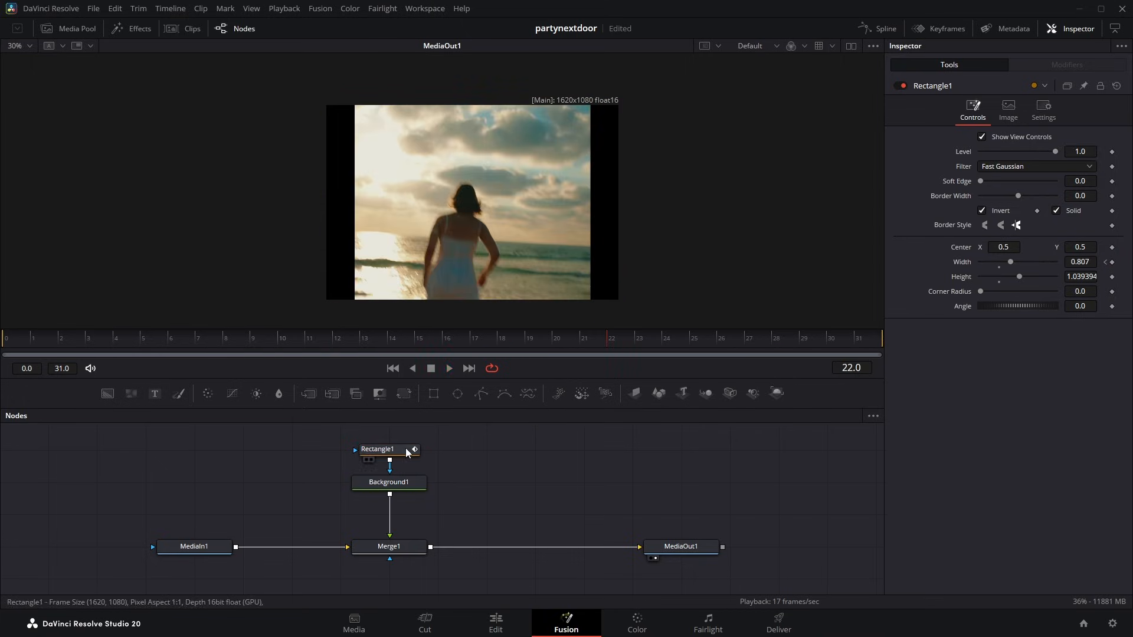
At frame 31, widen the Rectangle1 mask back past the sides of the image.
{"action": "left_click", "coordinate": [409, 450]}
{"action": "left_click_drag", "start_coordinate": [791, 338], "coordinate": [883, 341]}
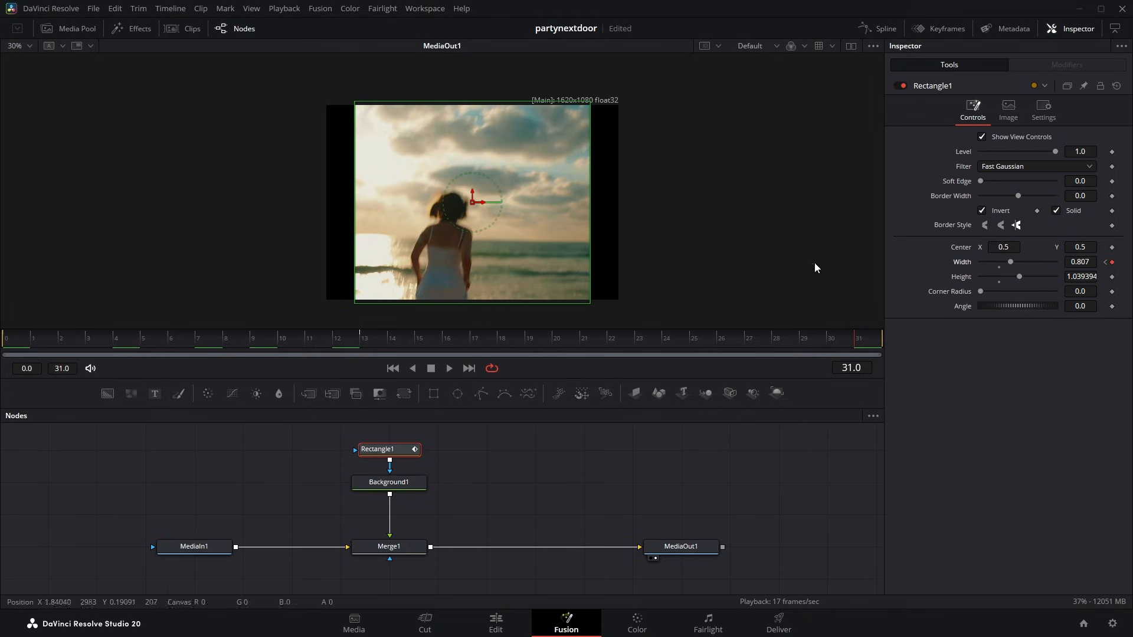
{"action": "left_click_drag", "start_coordinate": [589, 245], "coordinate": [637, 240]}
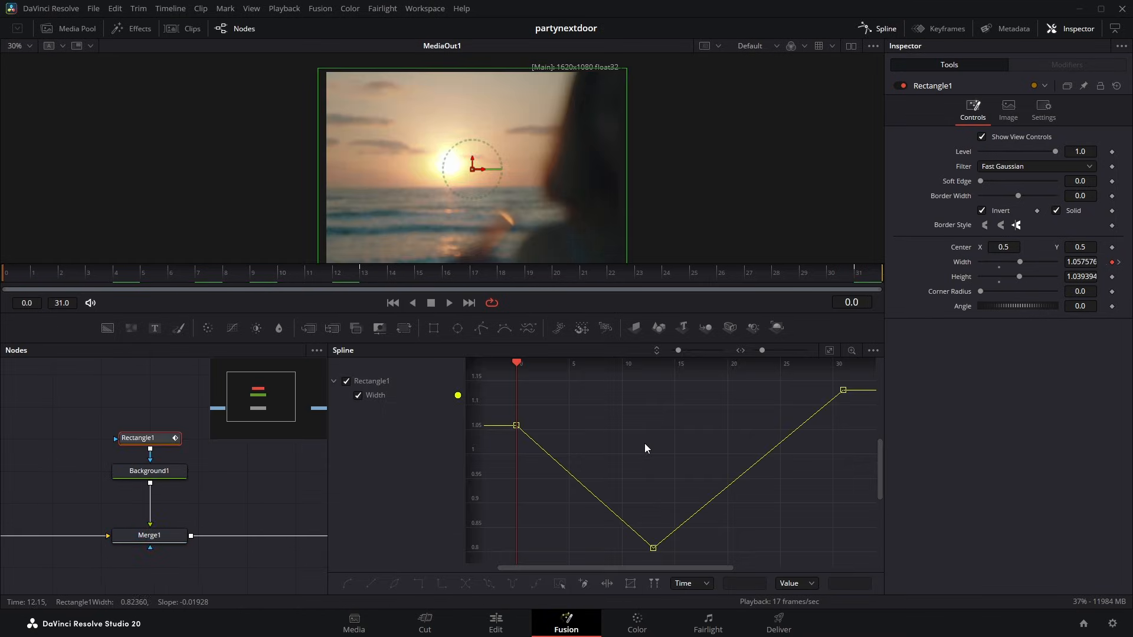
In the Spline editor, smooth all Width keyframes and shape the falling part into a steep drop that levels out toward frame 13.
{"action": "key", "text": "ctrl+a"}
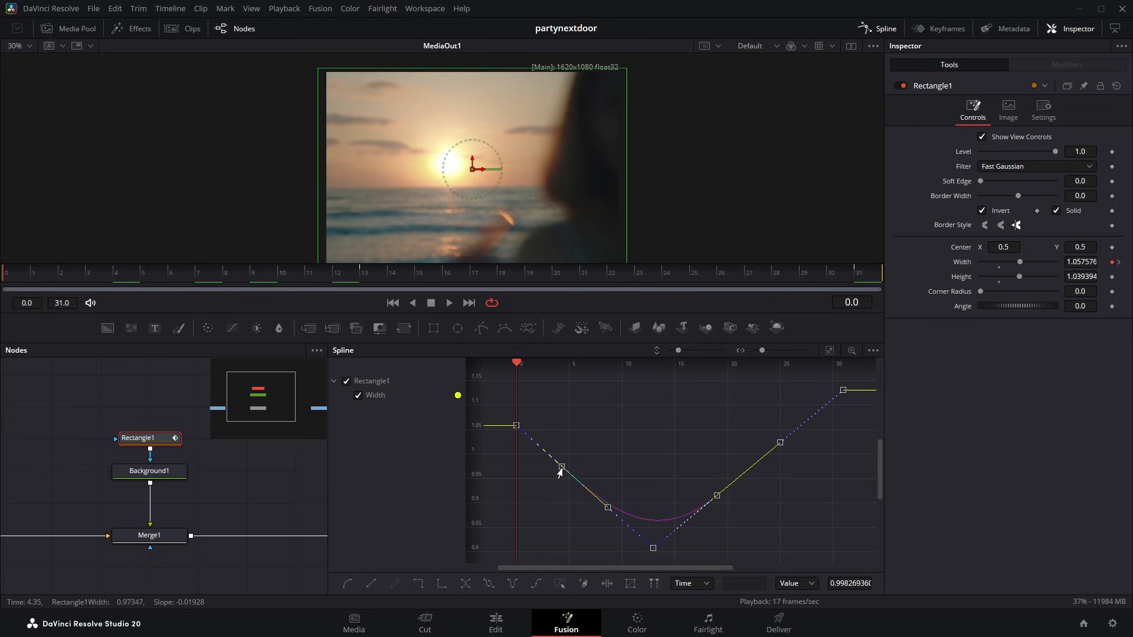
{"action": "left_click_drag", "start_coordinate": [560, 472], "coordinate": [534, 545]}
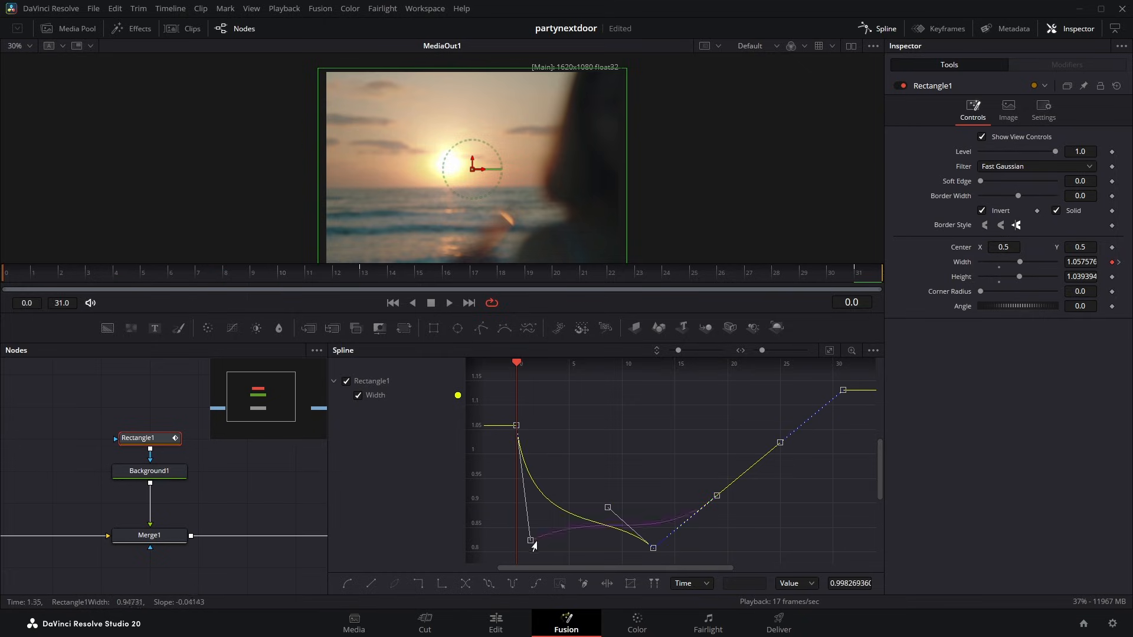
{"action": "left_click_drag", "start_coordinate": [607, 511], "coordinate": [576, 509]}
{"action": "mouse_move", "coordinate": [531, 549]}
{"action": "left_mouse_down"}
{"action": "mouse_move", "coordinate": [621, 429]}
{"action": "mouse_move", "coordinate": [531, 545]}
{"action": "mouse_move", "coordinate": [528, 531]}
{"action": "left_mouse_up"}
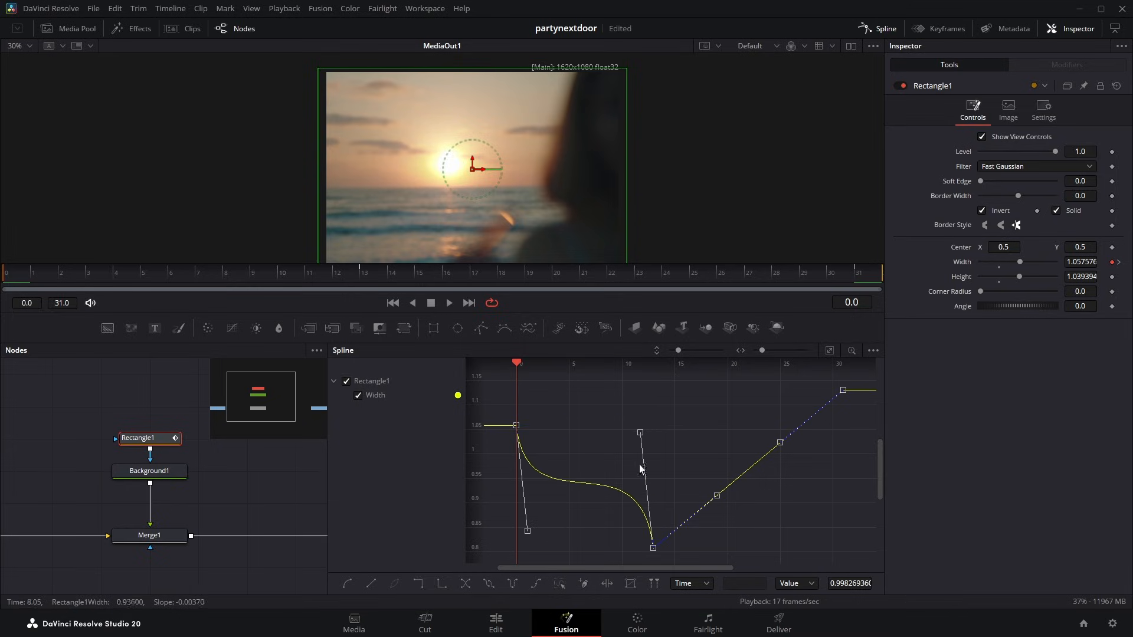
{"action": "left_click_drag", "start_coordinate": [637, 438], "coordinate": [527, 538]}
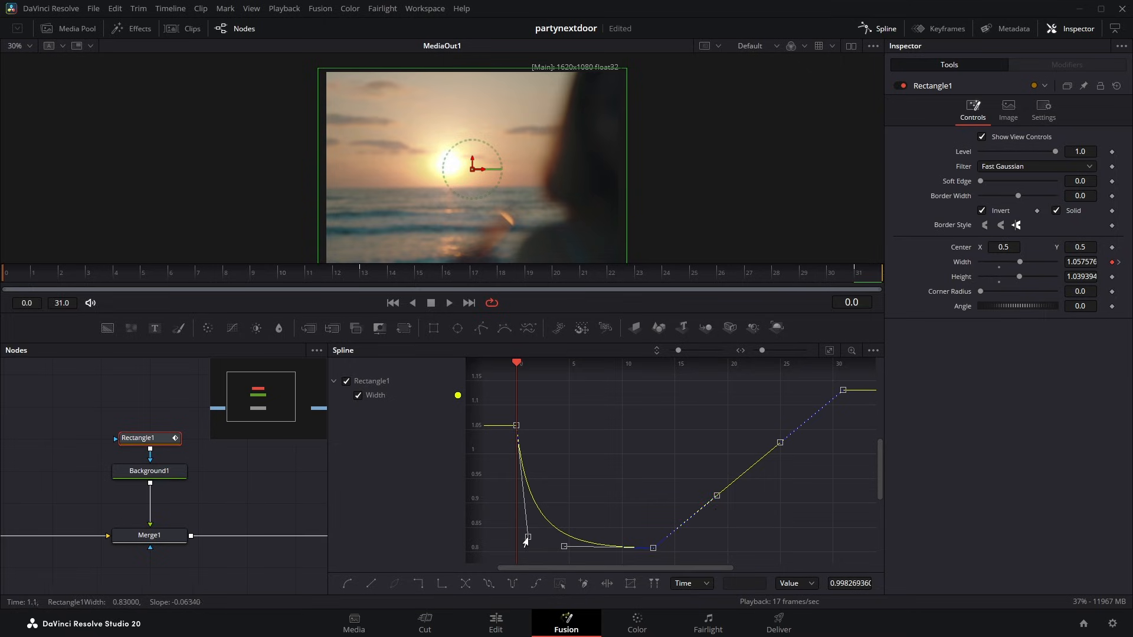
Shape the rising part of the Width curve into a steep climb after frame 13 that levels out toward frame 31.
{"action": "left_click_drag", "start_coordinate": [711, 505], "coordinate": [691, 551]}
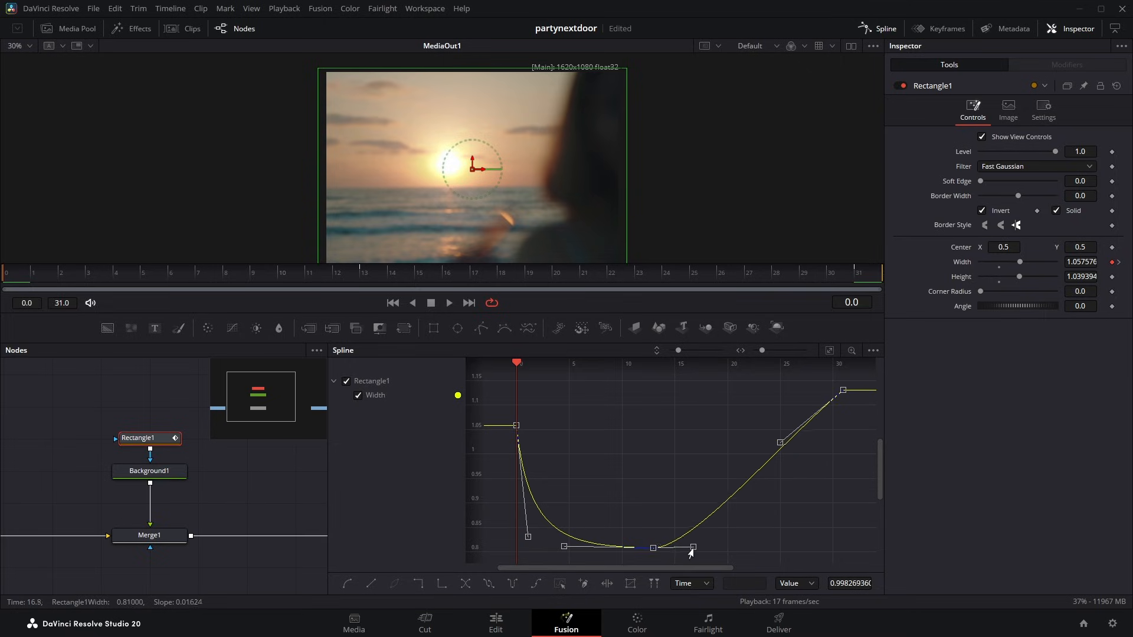
{"action": "left_click_drag", "start_coordinate": [776, 449], "coordinate": [632, 409]}
{"action": "left_click_drag", "start_coordinate": [693, 548], "coordinate": [691, 550]}
{"action": "left_click_drag", "start_coordinate": [631, 408], "coordinate": [606, 412]}
{"action": "left_click_drag", "start_coordinate": [692, 549], "coordinate": [696, 549]}
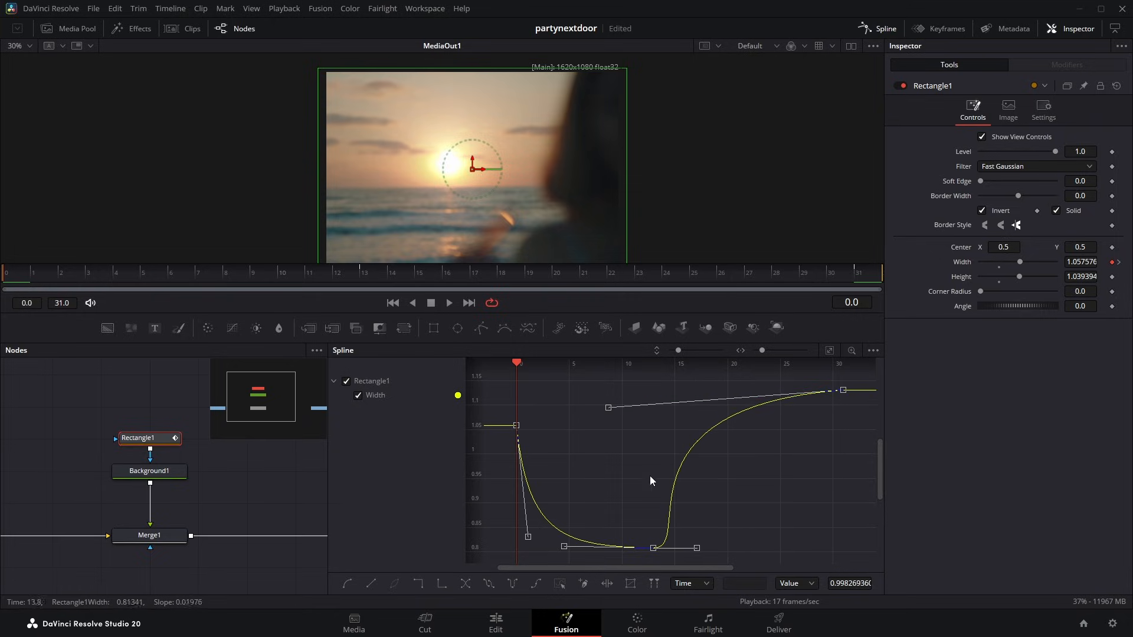
{"action": "left_click_drag", "start_coordinate": [608, 409], "coordinate": [611, 407]}
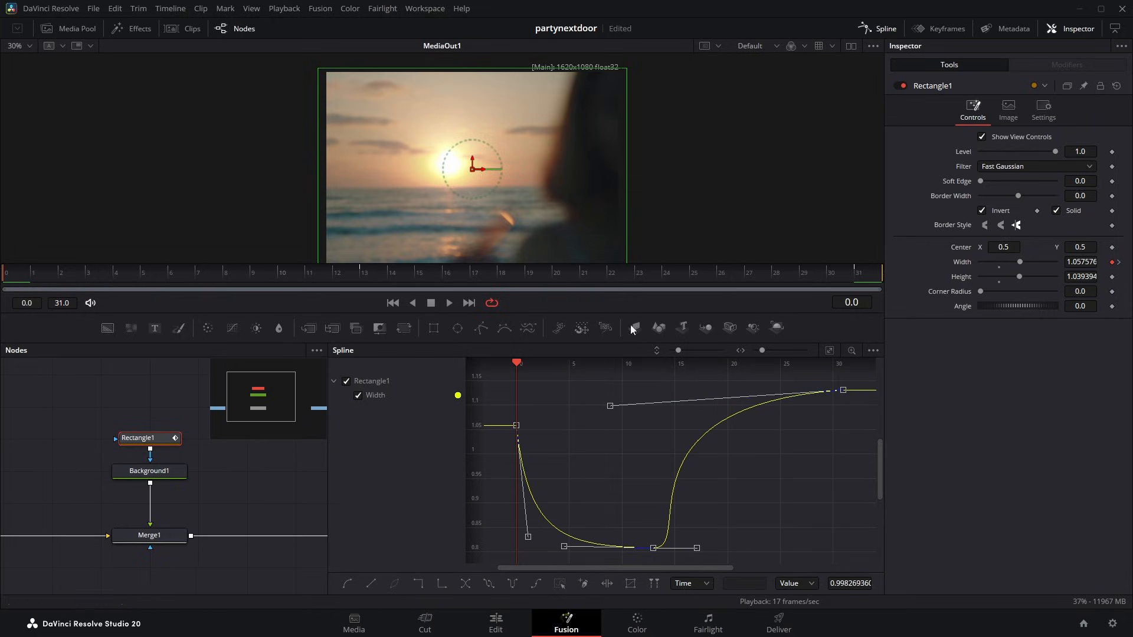
Close the Spline editor, then play back and scrub through the eased black bar animation.
{"action": "left_click", "coordinate": [889, 31]}
{"action": "left_click", "coordinate": [603, 447]}
{"action": "key", "text": "space"}
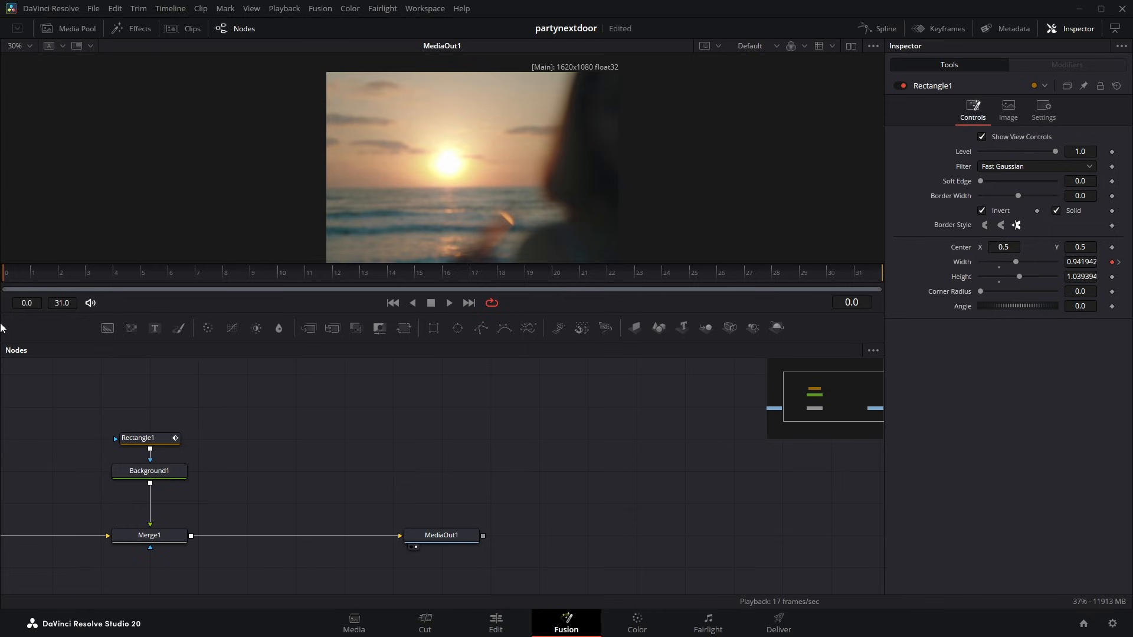
{"action": "key", "text": "space"}
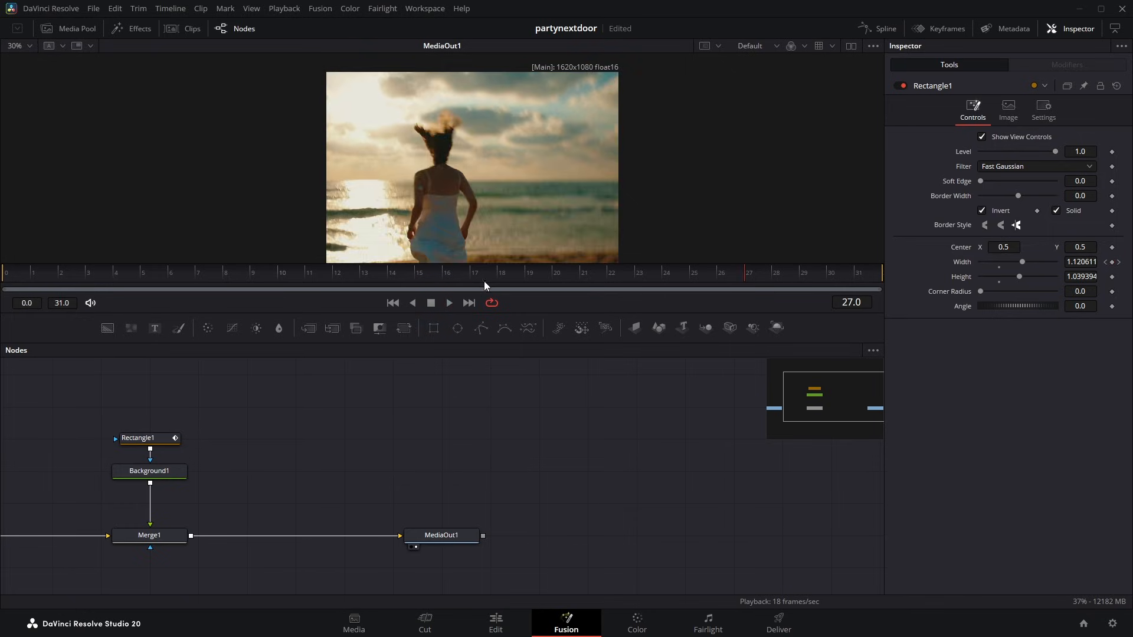
{"action": "left_click_drag", "start_coordinate": [313, 277], "coordinate": [434, 281]}
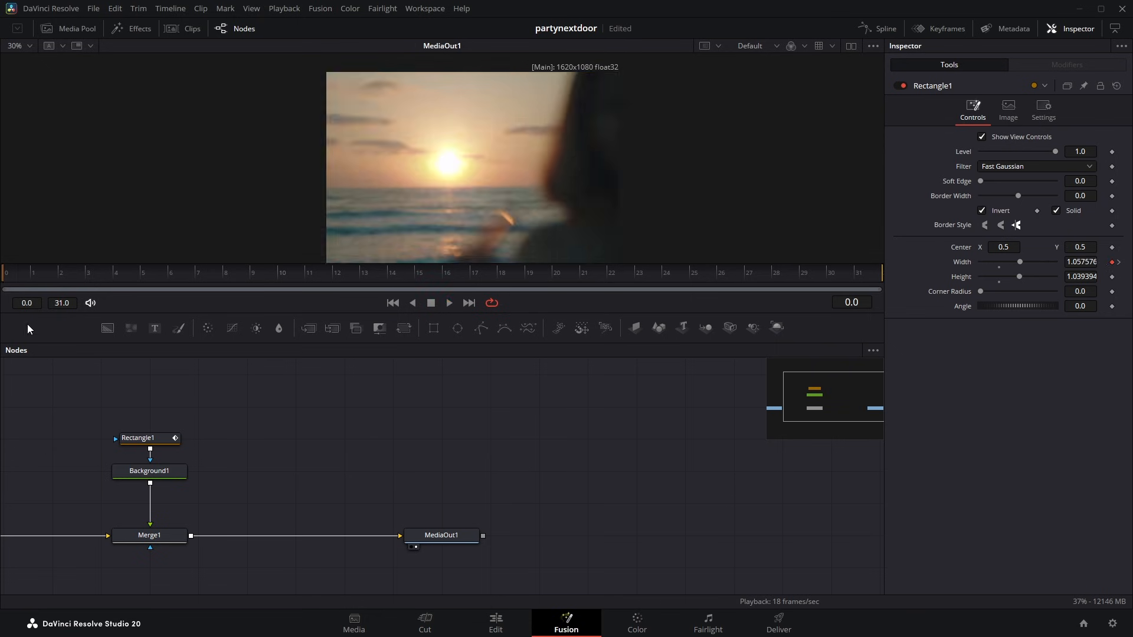
Return to the Edit page and play back the black bar transition twice from just before the V6 adjustment clip.
{"action": "left_click", "coordinate": [496, 622]}
{"action": "left_click_drag", "start_coordinate": [378, 423], "coordinate": [290, 427]}
{"action": "left_click", "coordinate": [618, 505]}
{"action": "key", "text": "space"}
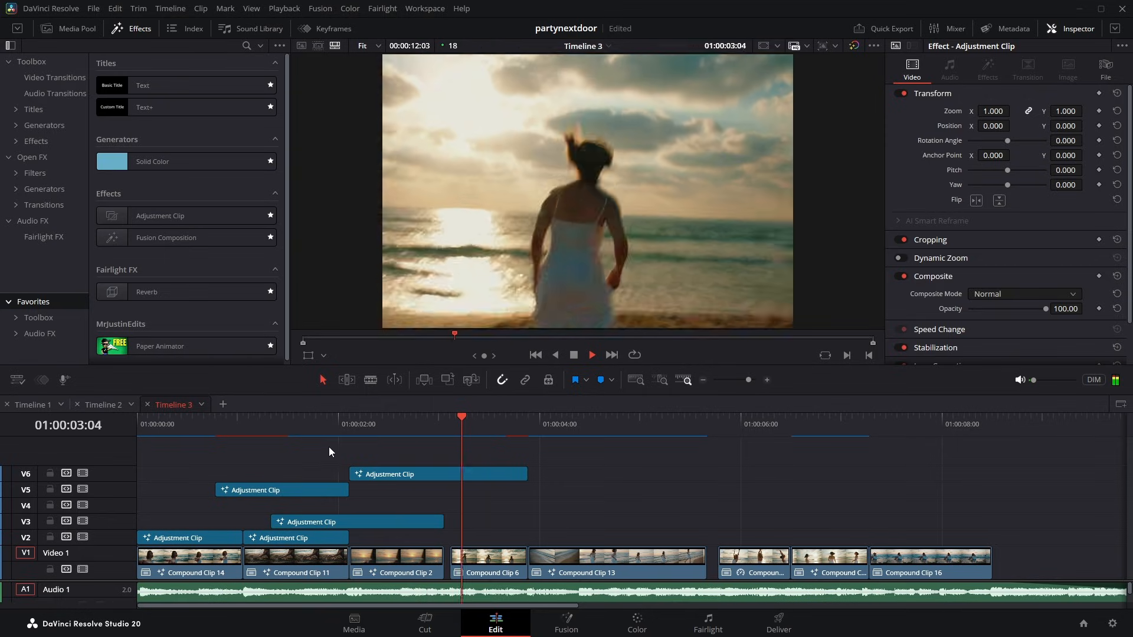
{"action": "key", "text": "space"}
{"action": "left_click_drag", "start_coordinate": [413, 430], "coordinate": [320, 430]}
{"action": "key", "text": "space"}
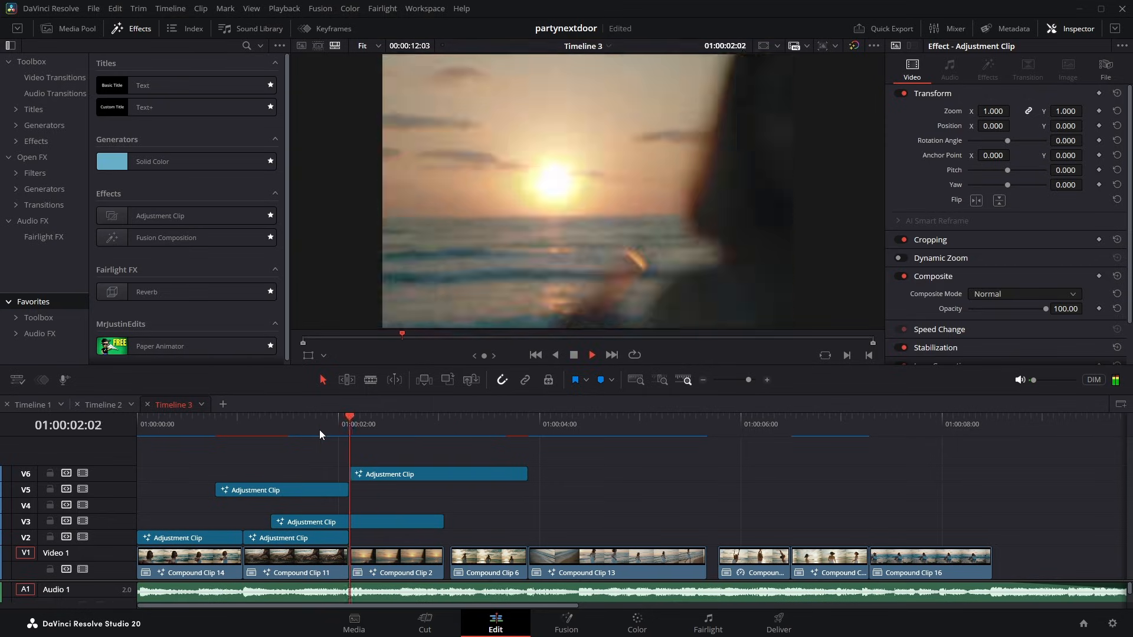
Open the V3 adjustment clip in Fusion and add a Transform node after OpticalFlares1.
{"action": "left_click_drag", "start_coordinate": [449, 420], "coordinate": [495, 464]}
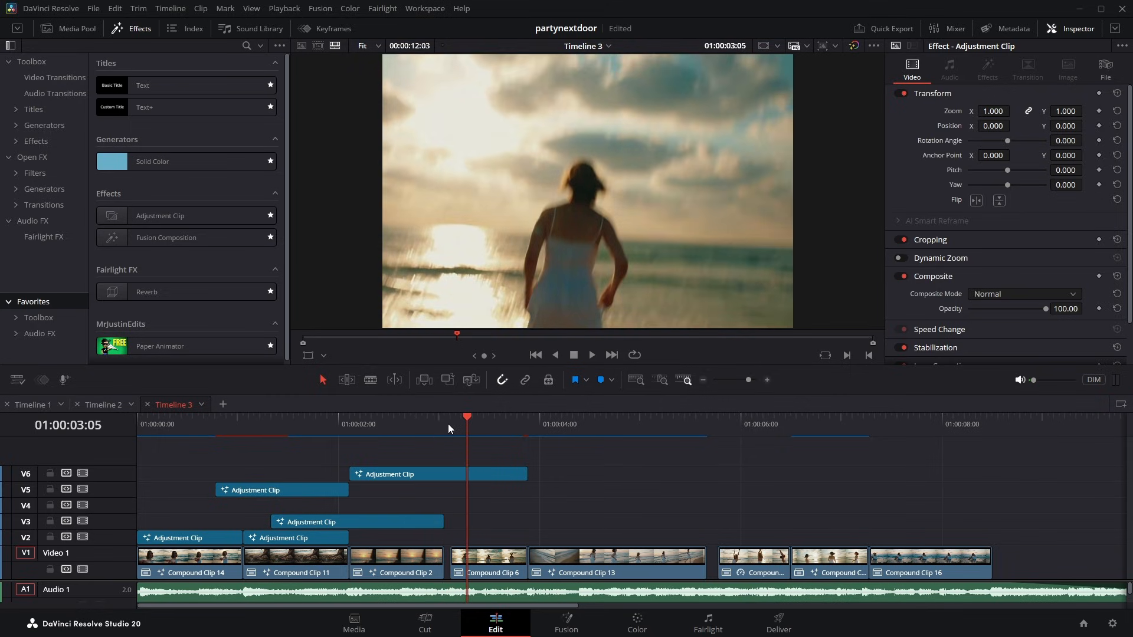
{"action": "left_click", "coordinate": [398, 522]}
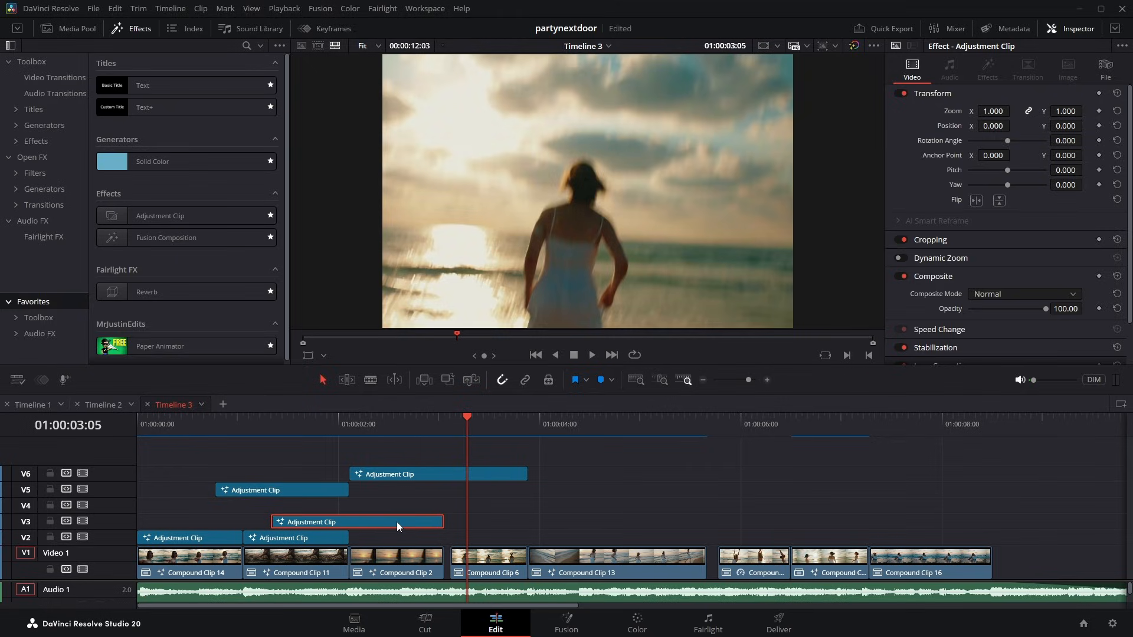
{"action": "right_click", "coordinate": [397, 521]}
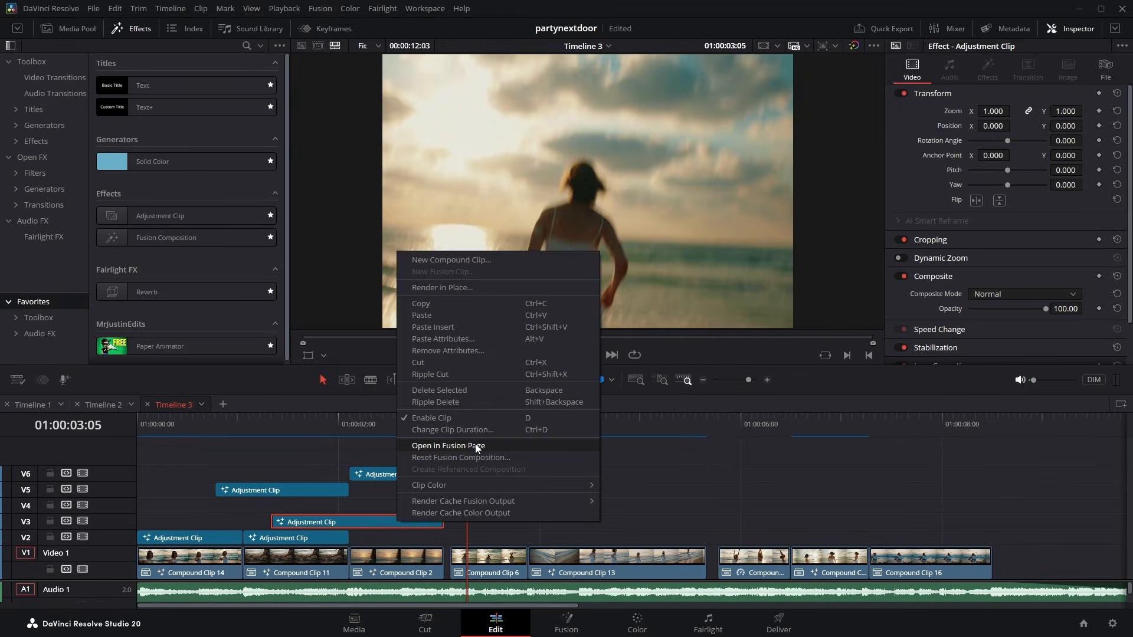
{"action": "left_click", "coordinate": [452, 458]}
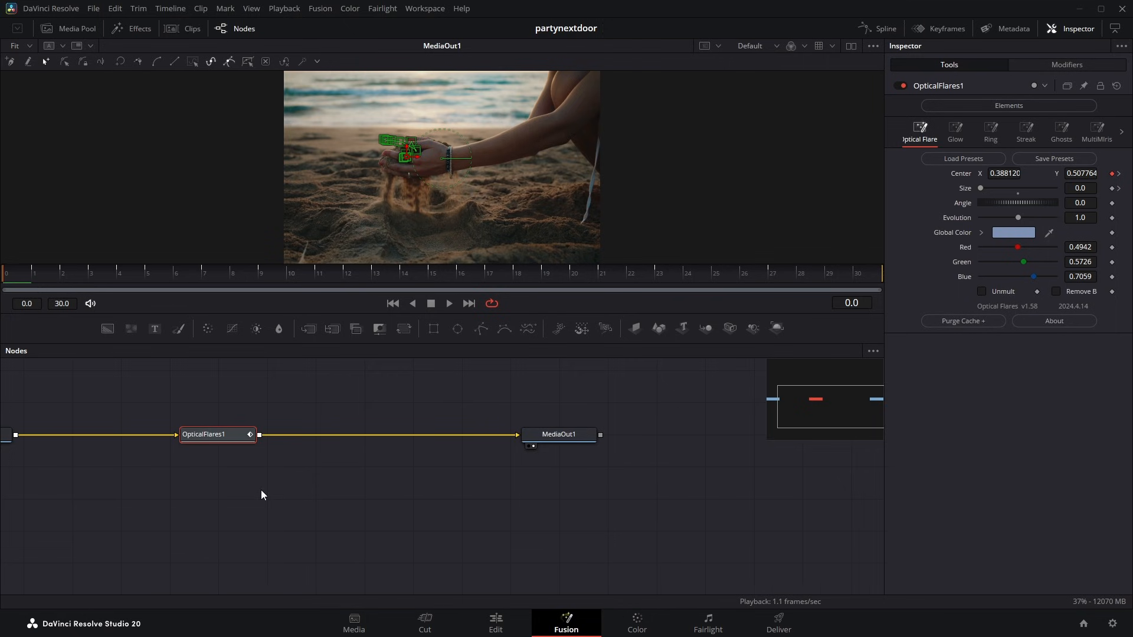
{"action": "left_click_drag", "start_coordinate": [239, 473], "coordinate": [204, 459]}
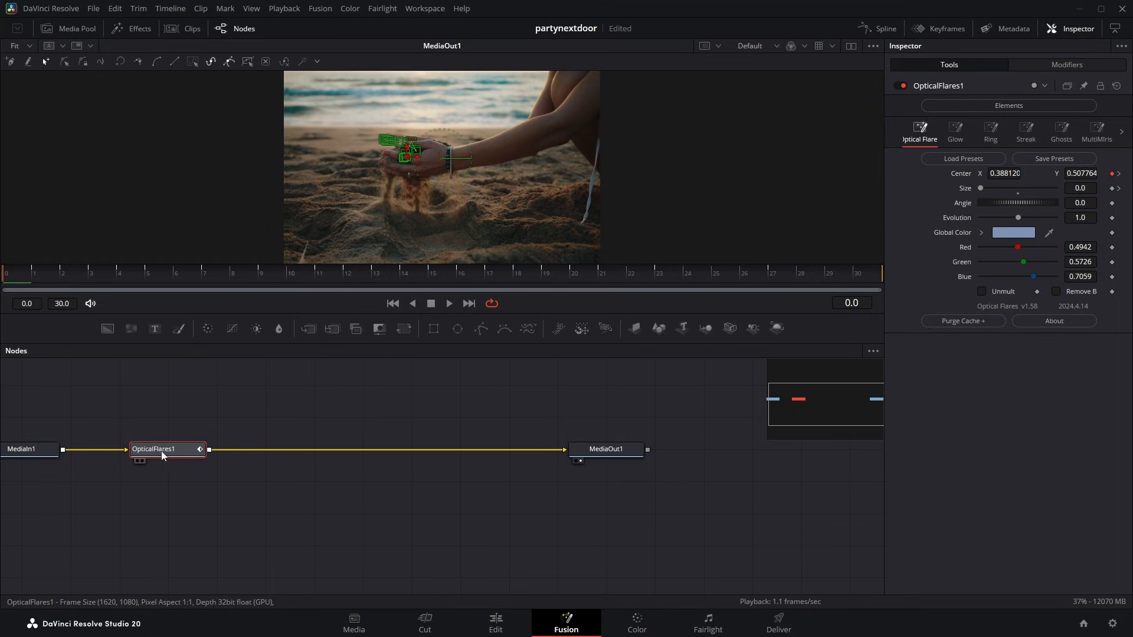
{"action": "left_click", "coordinate": [405, 328]}
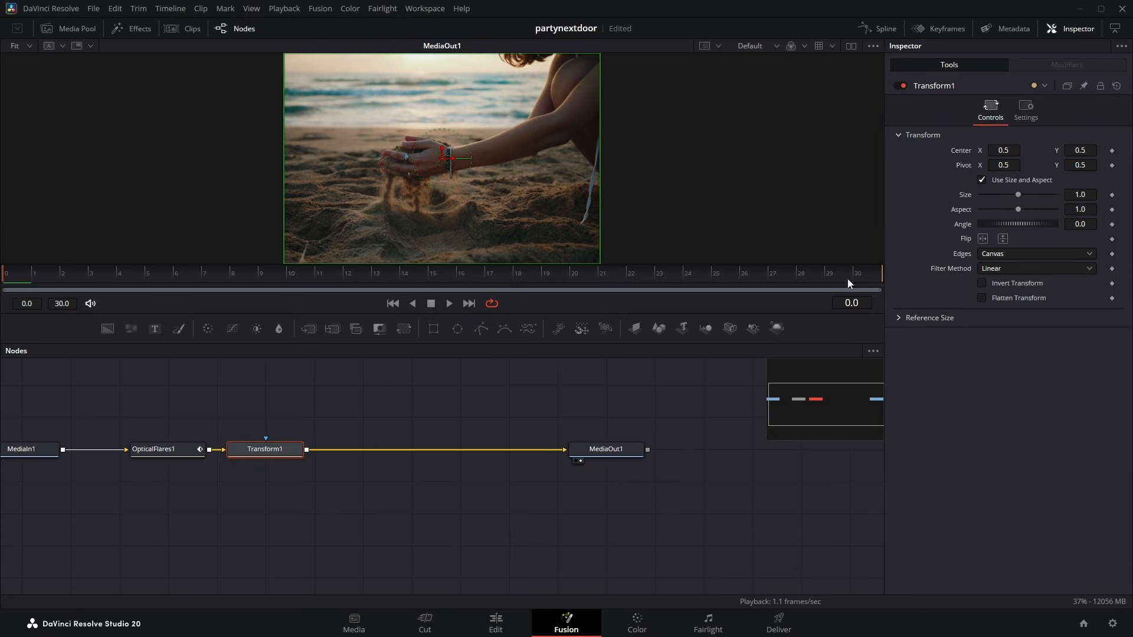
Keyframe the Transform's Center at 0.5, 0.5 on frame 23 and X 0.675 on frame 29, with Edges set to Mirror.
{"action": "left_click", "coordinate": [659, 275]}
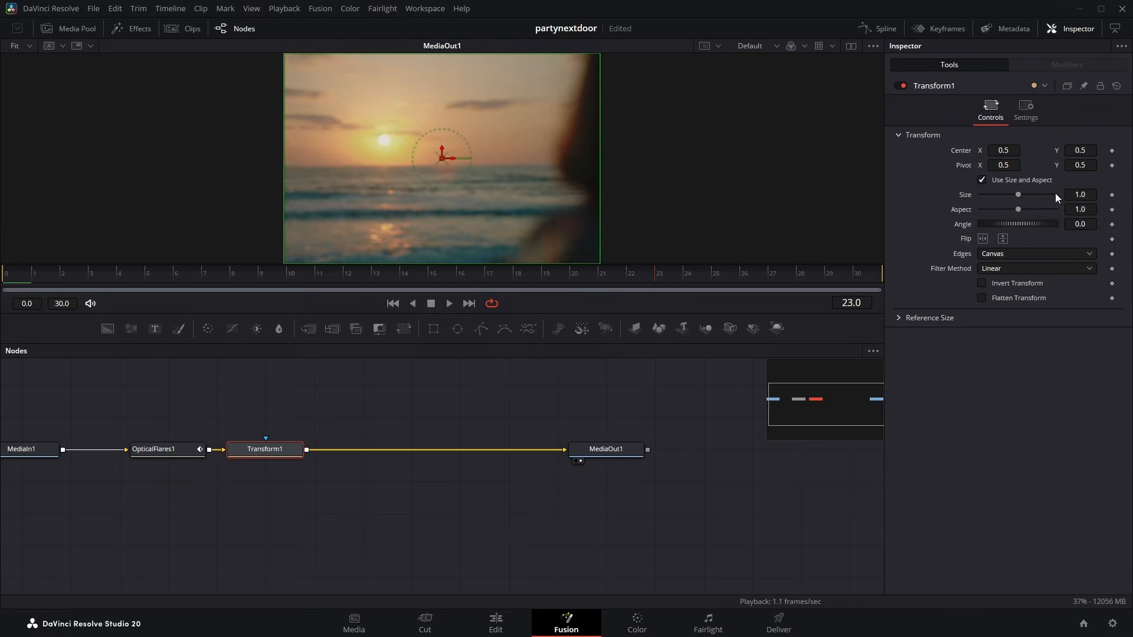
{"action": "left_click", "coordinate": [1112, 151]}
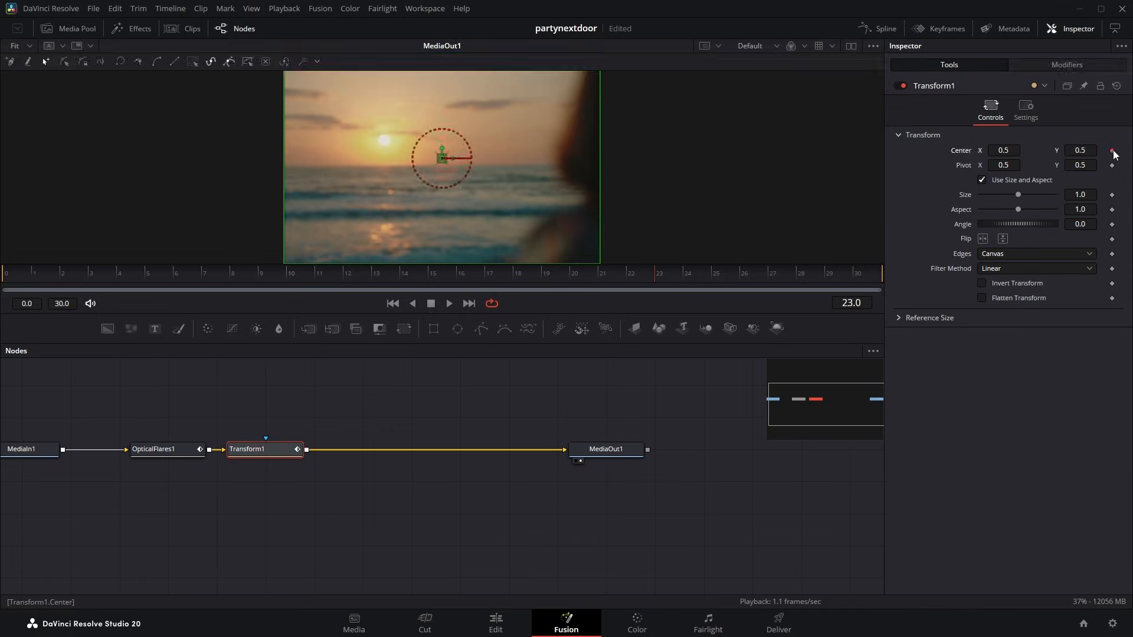
{"action": "left_click", "coordinate": [831, 272]}
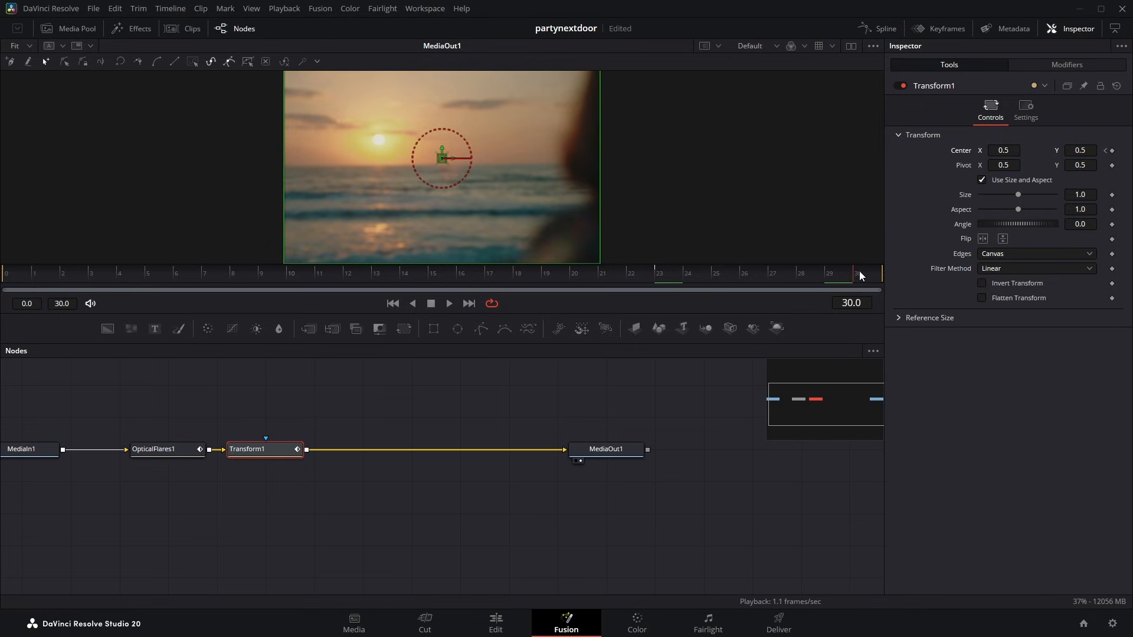
{"action": "left_click", "coordinate": [829, 274]}
{"action": "left_click", "coordinate": [1006, 155]}
{"action": "type", "text": ".675"}
{"action": "key", "text": "Return"}
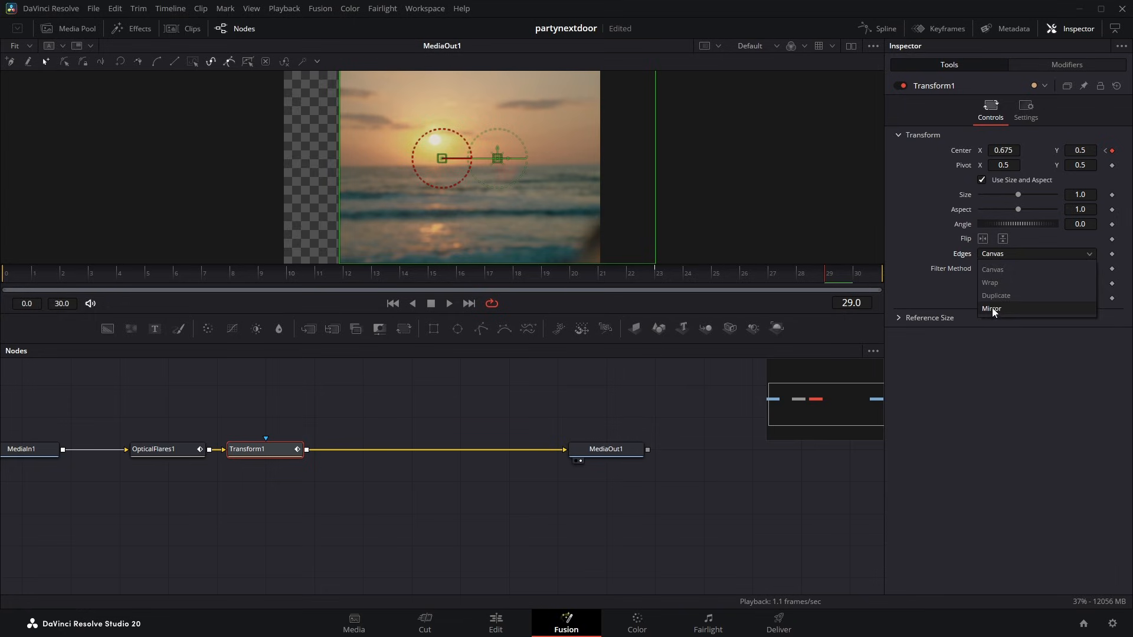
{"action": "left_click", "coordinate": [992, 306]}
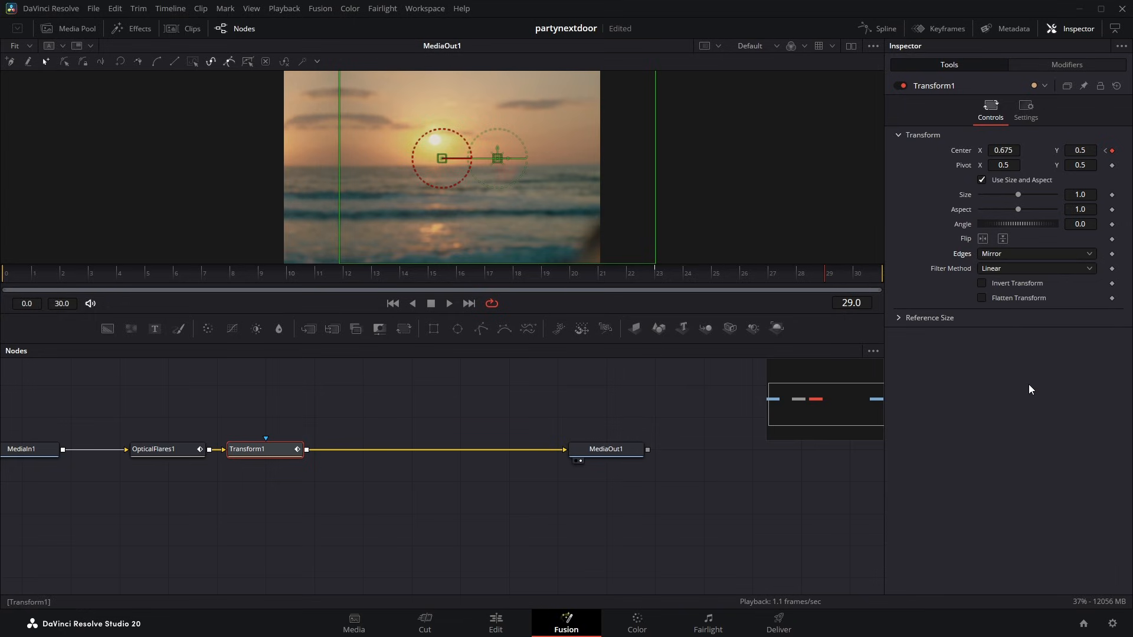
In the Spline editor, shape the Center displacement curve to stay flat after frame 23 and climb steeply into frame 29.
{"action": "left_click", "coordinate": [871, 27]}
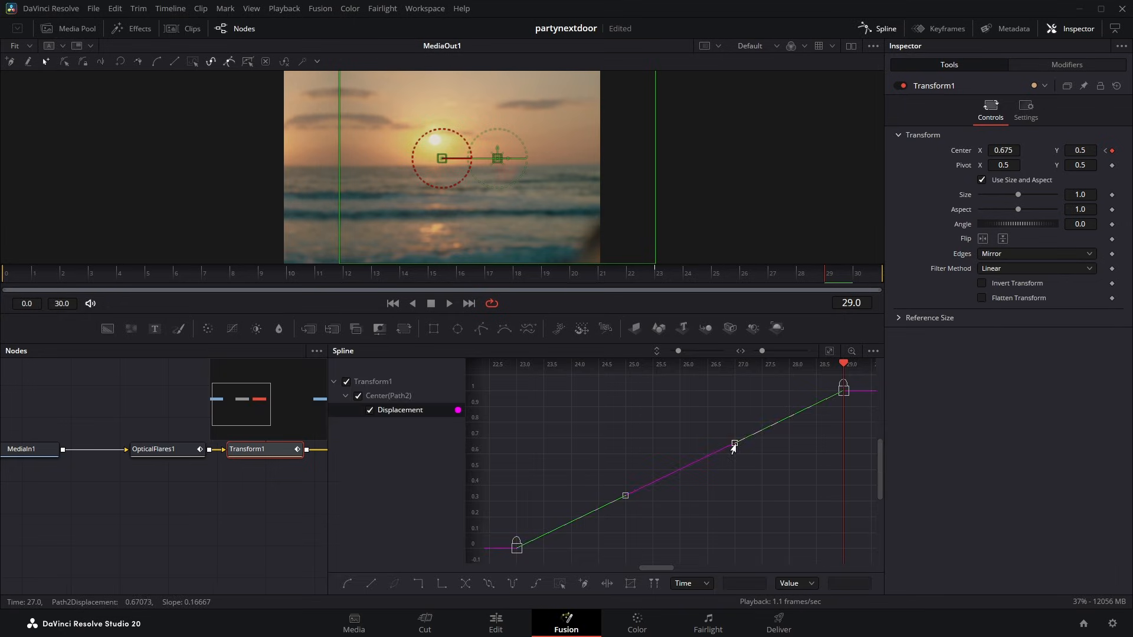
{"action": "left_click_drag", "start_coordinate": [733, 447], "coordinate": [805, 530]}
{"action": "left_click_drag", "start_coordinate": [624, 495], "coordinate": [822, 526]}
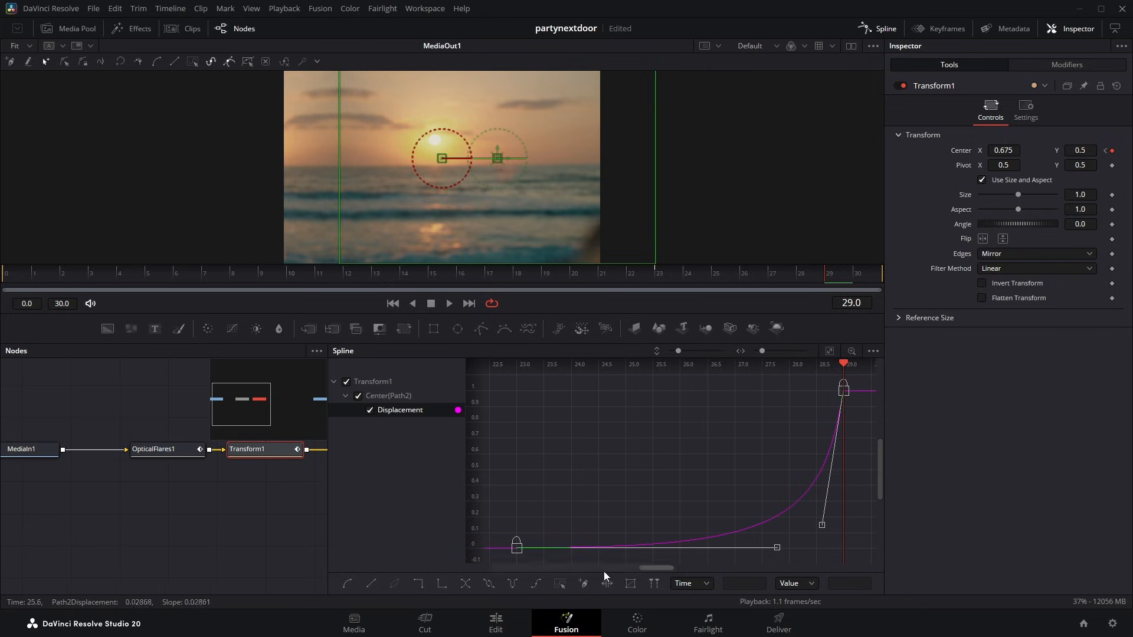
{"action": "left_click", "coordinate": [879, 28]}
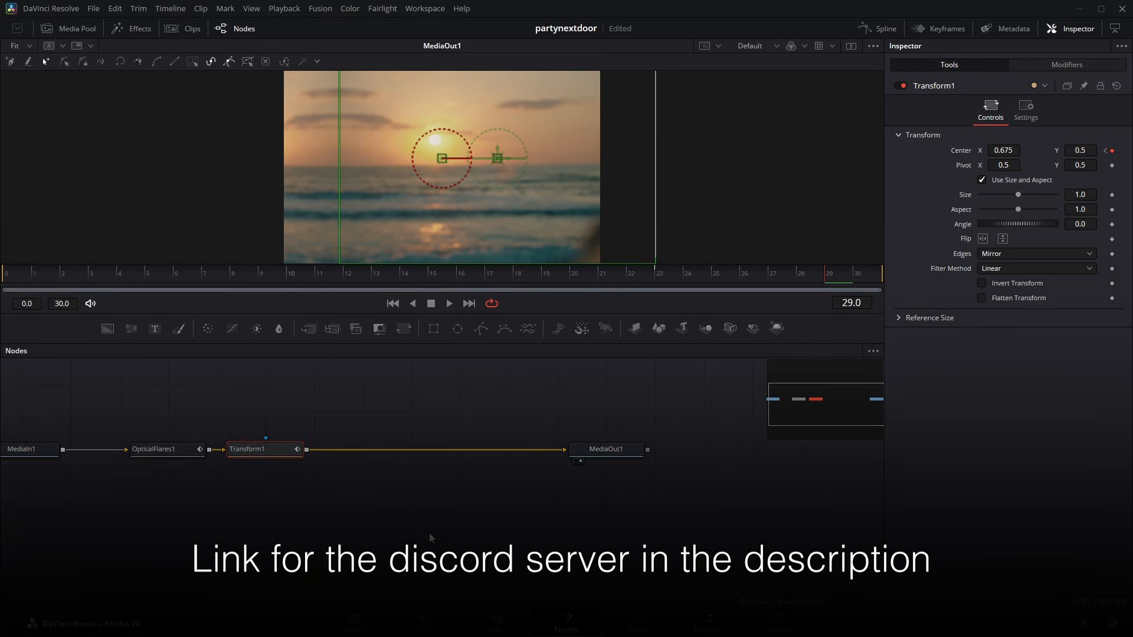
Add the ekawaTool_EasyOffset tool after Transform1 and select its node.
{"action": "key", "text": "shift+space"}
{"action": "type", "text": "easy"}
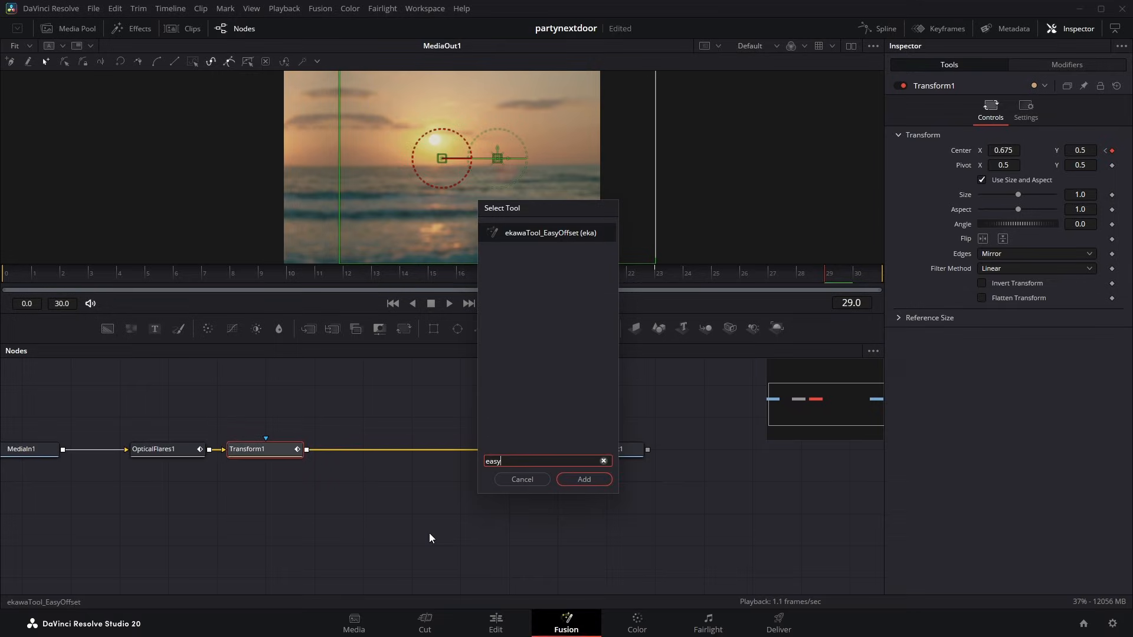
{"action": "left_click", "coordinate": [565, 475]}
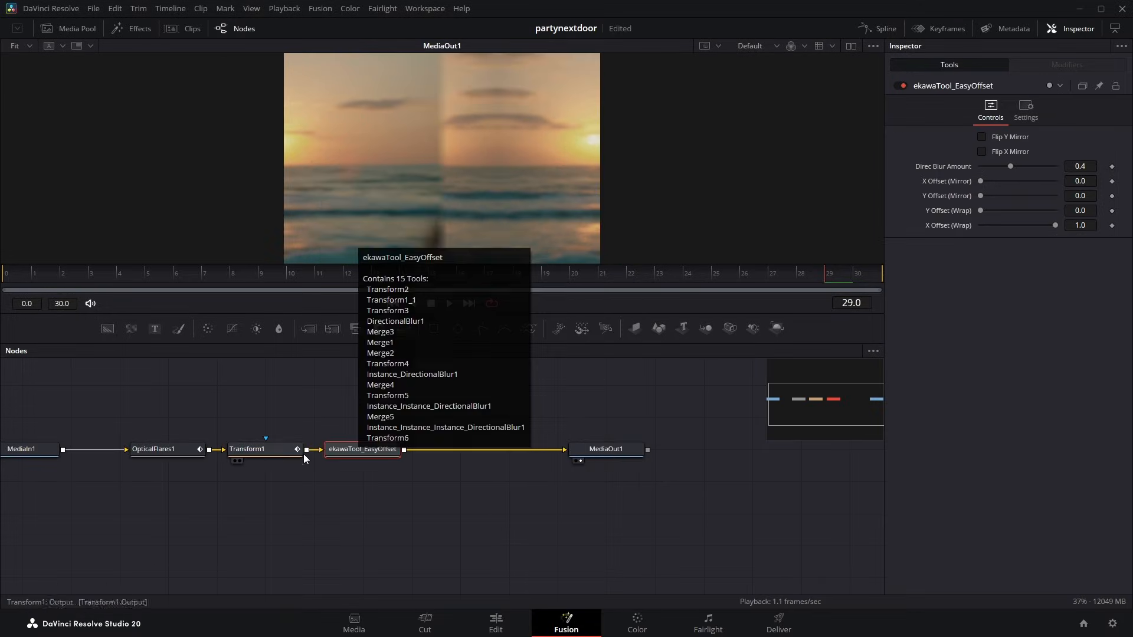
{"action": "left_click", "coordinate": [364, 449]}
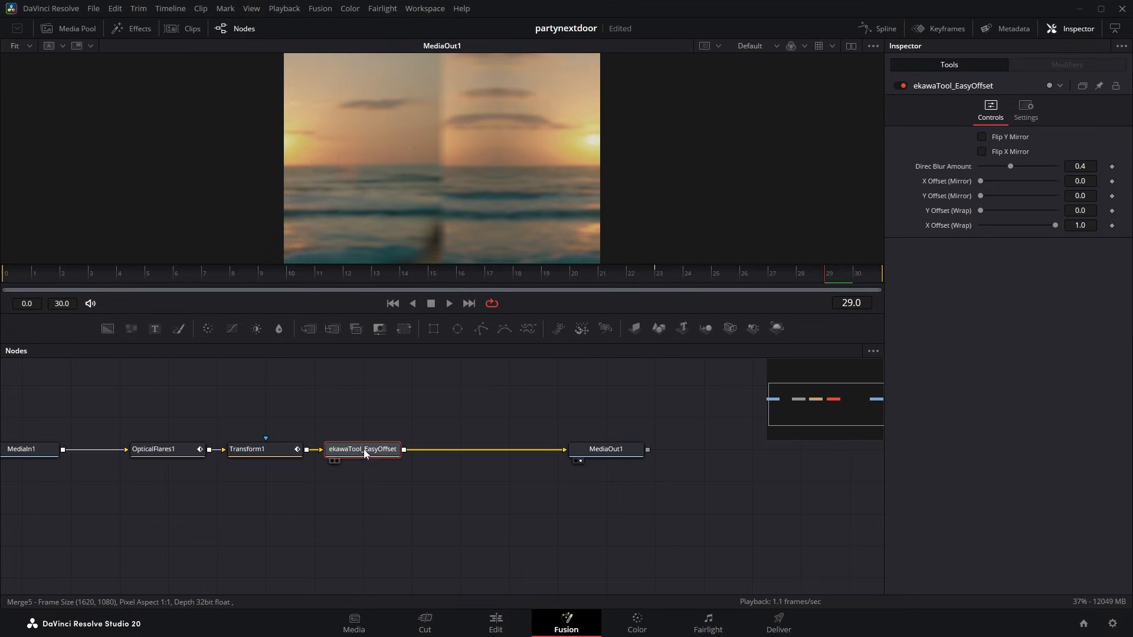
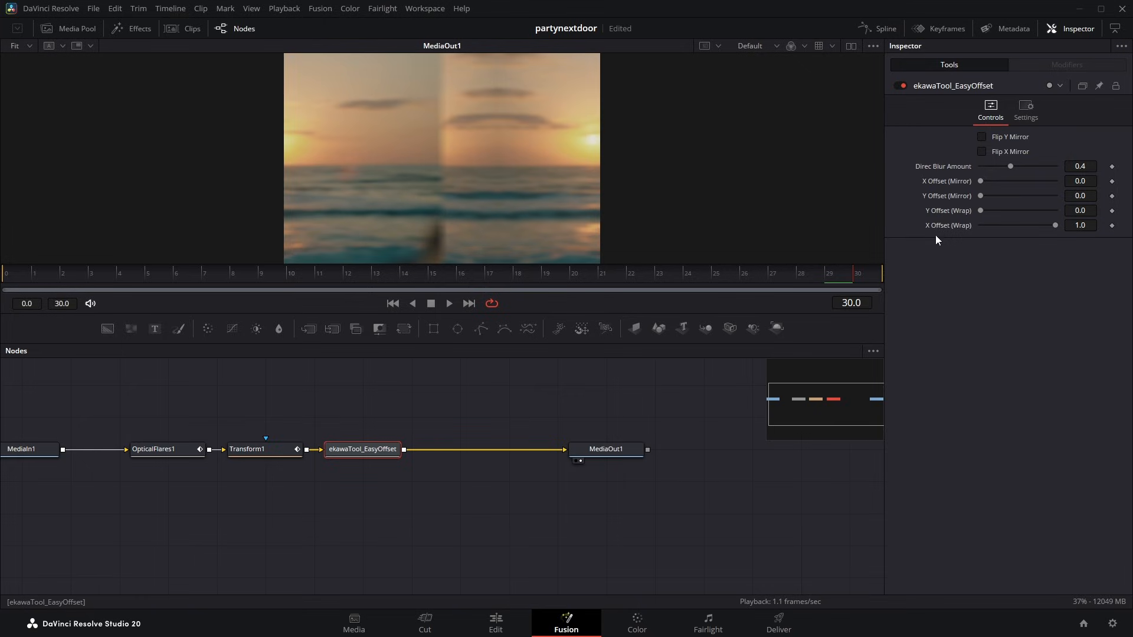
Keyframe X Offset (Wrap) at 1.0 on frame 30 and 0.0 on frame 29.
{"action": "left_click", "coordinate": [1112, 226]}
{"action": "left_click_drag", "start_coordinate": [1054, 225], "coordinate": [972, 228]}
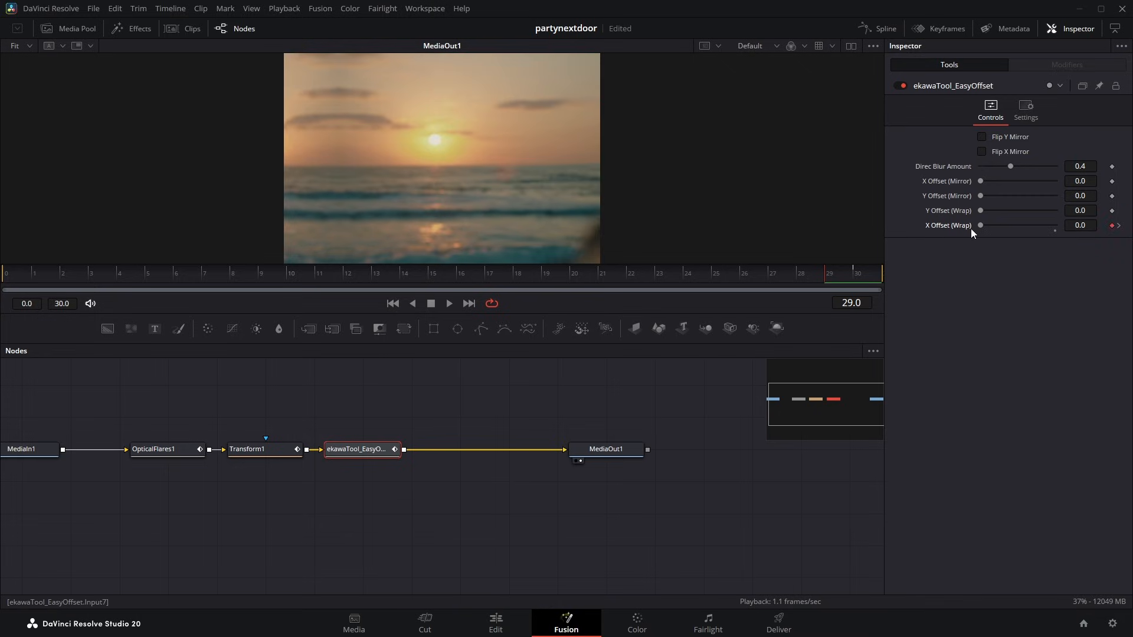
{"action": "left_click", "coordinate": [692, 448]}
Scrub and play back the composition to check the offset slide at its end.
{"action": "left_click_drag", "start_coordinate": [749, 276], "coordinate": [502, 291]}
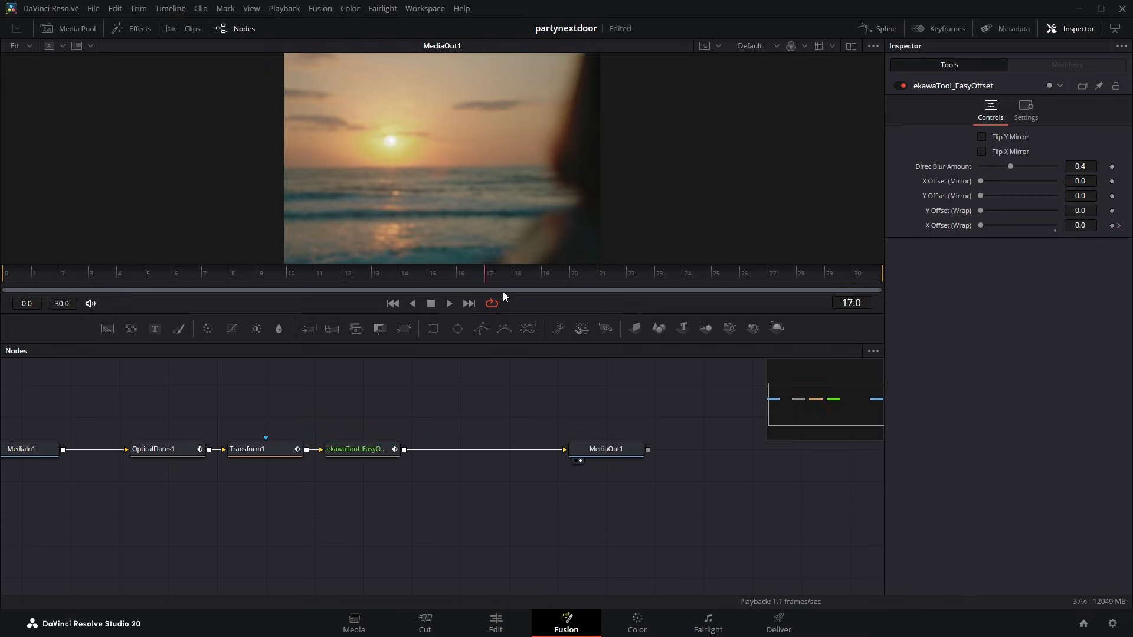
{"action": "key", "text": "space"}
{"action": "left_click", "coordinate": [685, 275]}
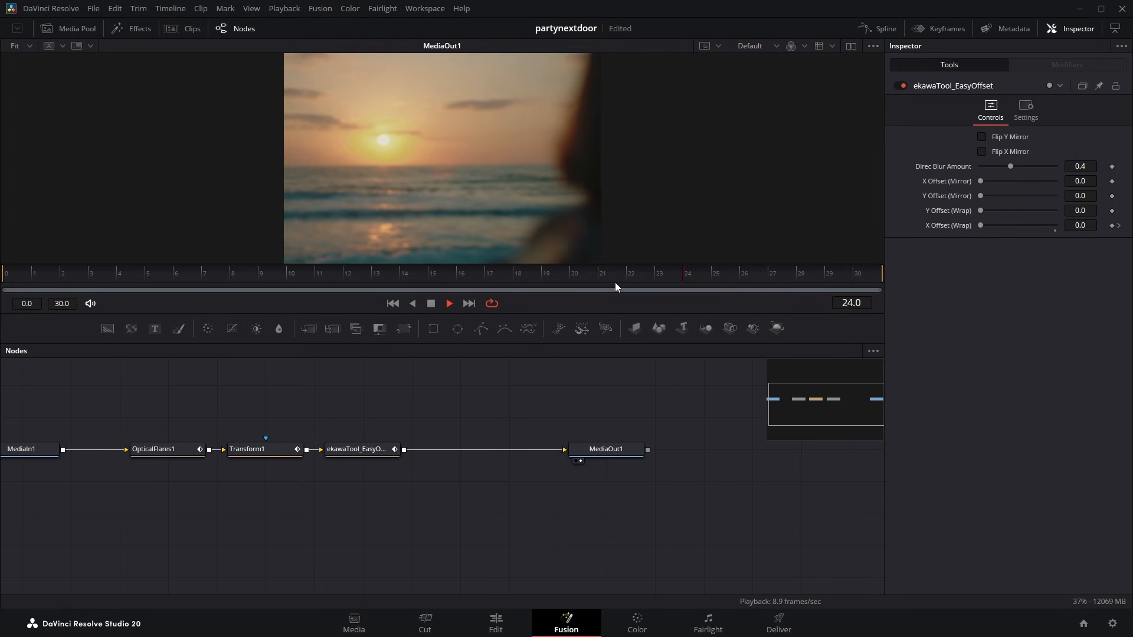
{"action": "key", "text": "space"}
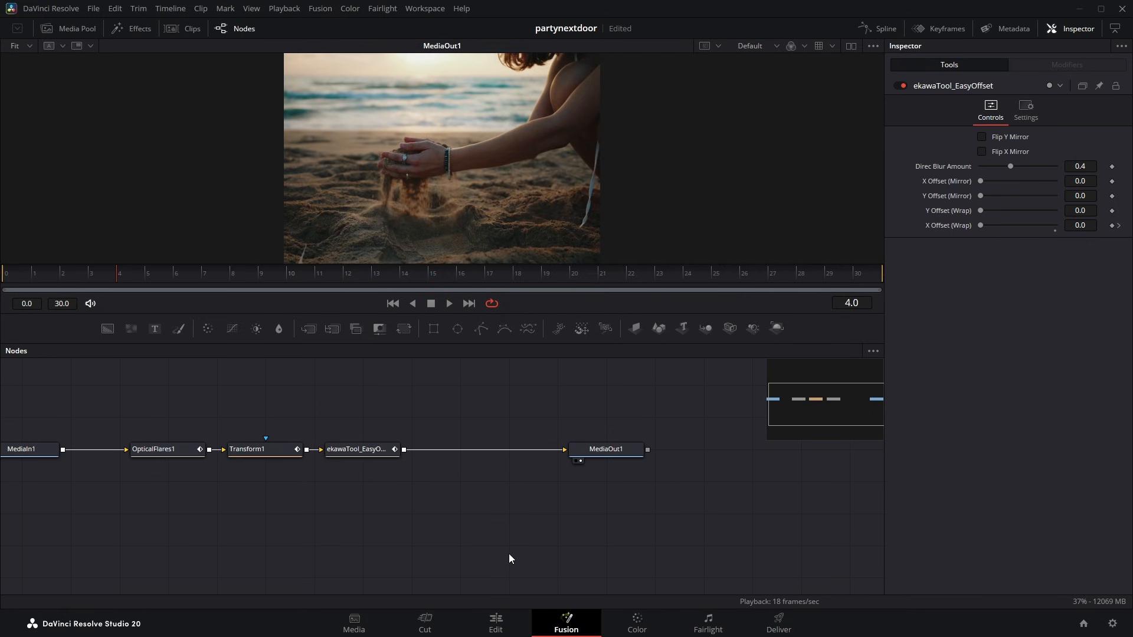
On the Edit page, paste the overlay_3 (1).mov clip at 01:00:04:01, then move it to V5 beyond the last video clip and preview it.
{"action": "key", "text": "shift+4"}
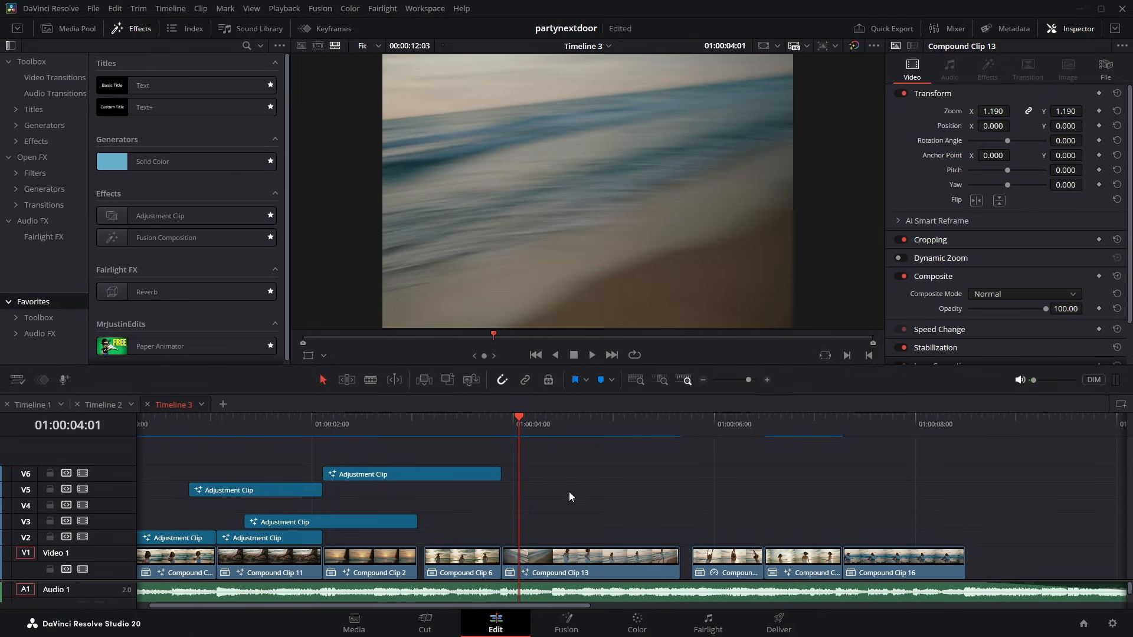
{"action": "key", "text": "ctrl+v"}
{"action": "left_click_drag", "start_coordinate": [525, 425], "coordinate": [529, 419]}
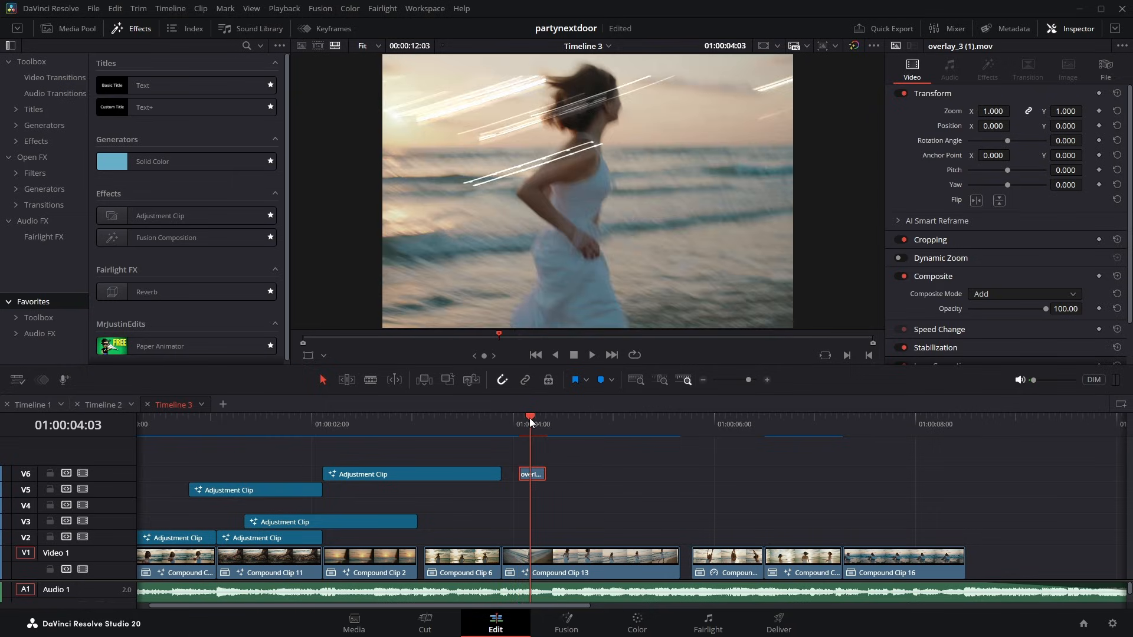
{"action": "left_click_drag", "start_coordinate": [532, 478], "coordinate": [991, 491]}
{"action": "left_click", "coordinate": [987, 417]}
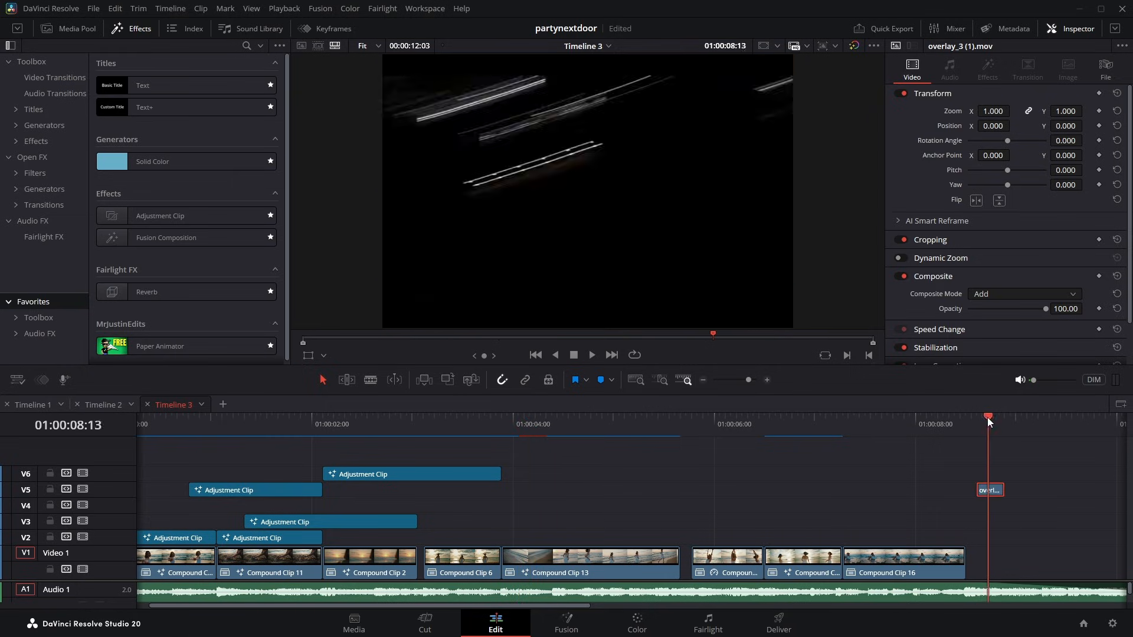
Move the overlay_3 (1).mov clip to a new V7 track over the cut from Compound Clip 2 to Compound Clip 6 and play it back.
{"action": "mouse_move", "coordinate": [986, 416]}
{"action": "left_mouse_down"}
{"action": "mouse_move", "coordinate": [1004, 415]}
{"action": "mouse_move", "coordinate": [983, 421]}
{"action": "left_mouse_up"}
{"action": "left_click_drag", "start_coordinate": [991, 489], "coordinate": [413, 457]}
{"action": "left_click", "coordinate": [417, 417]}
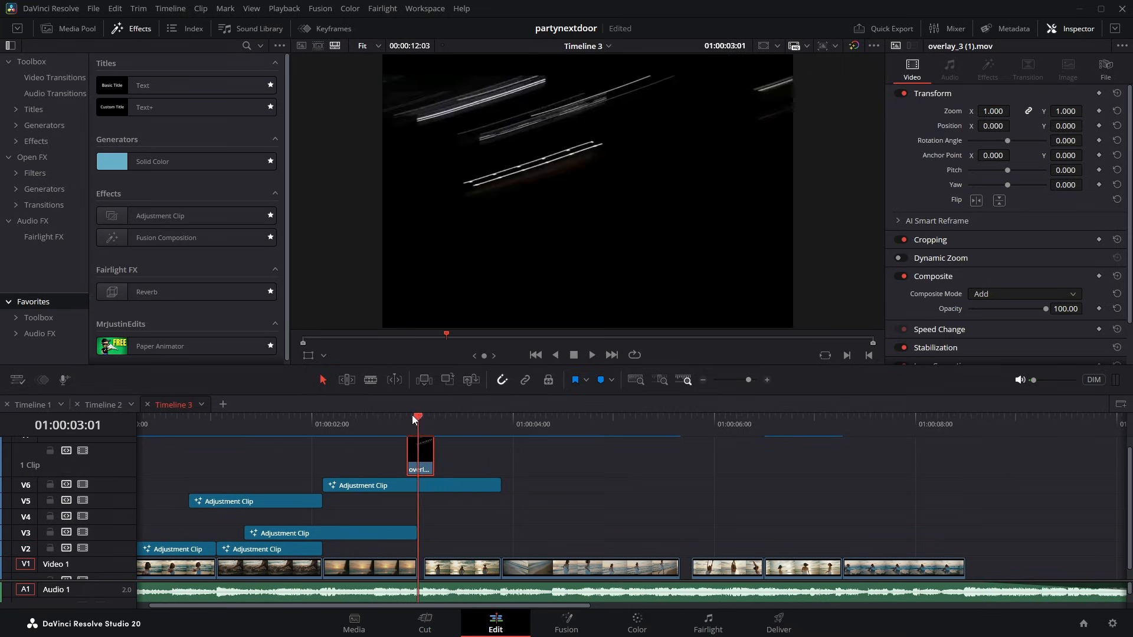
{"action": "left_click_drag", "start_coordinate": [416, 417], "coordinate": [407, 417]}
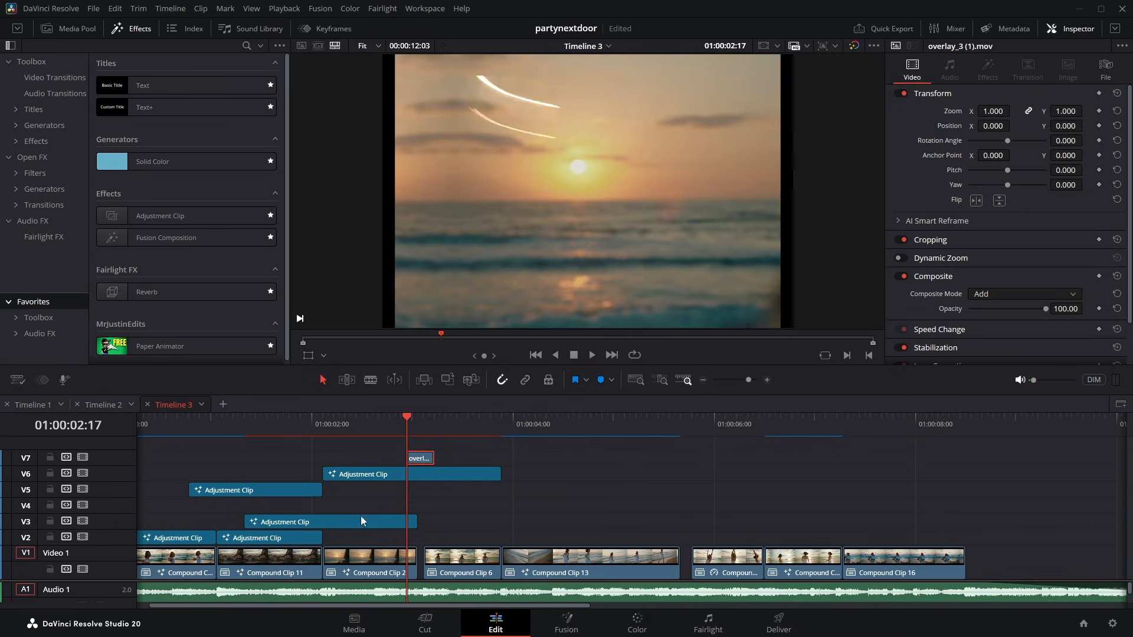
{"action": "left_click", "coordinate": [345, 423]}
{"action": "key", "text": "space"}
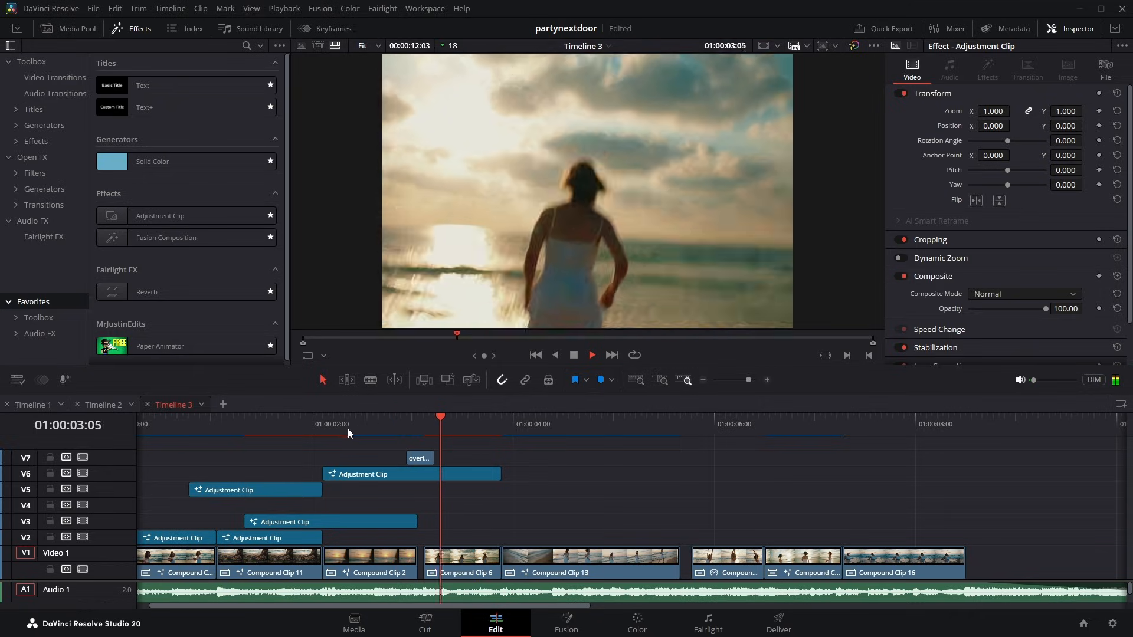
{"action": "key", "text": "space"}
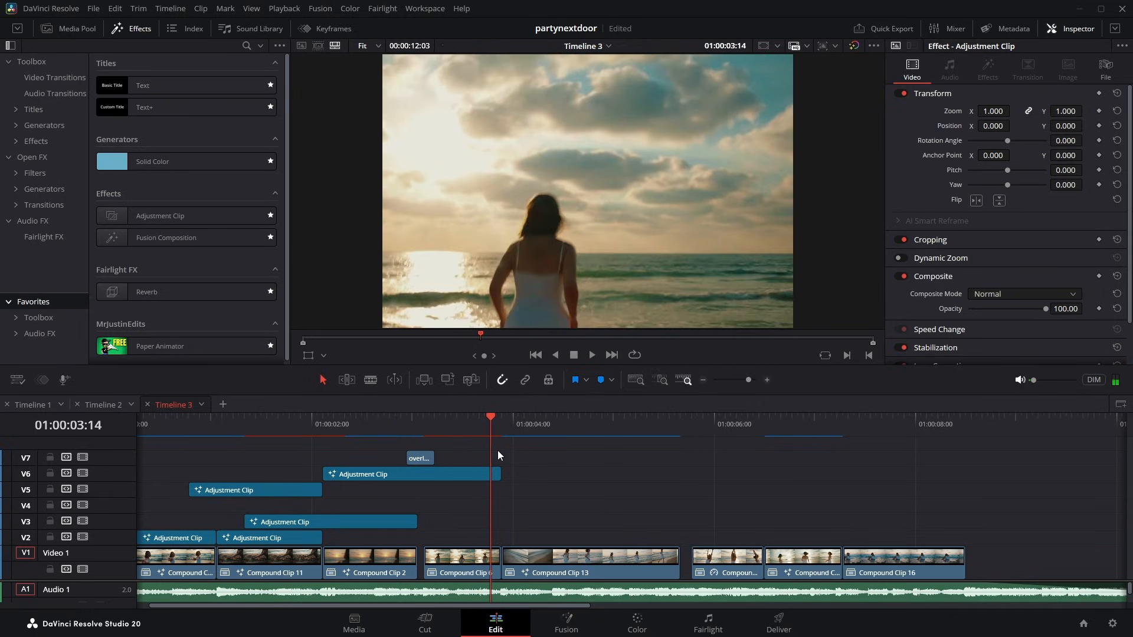
Play the edit from the start of the timeline to examine the transitions and the new overlay.
{"action": "scroll", "coordinate": [494, 450], "scroll_direction": "down", "scroll_amount": 3}
{"action": "left_click_drag", "start_coordinate": [215, 434], "coordinate": [95, 431]}
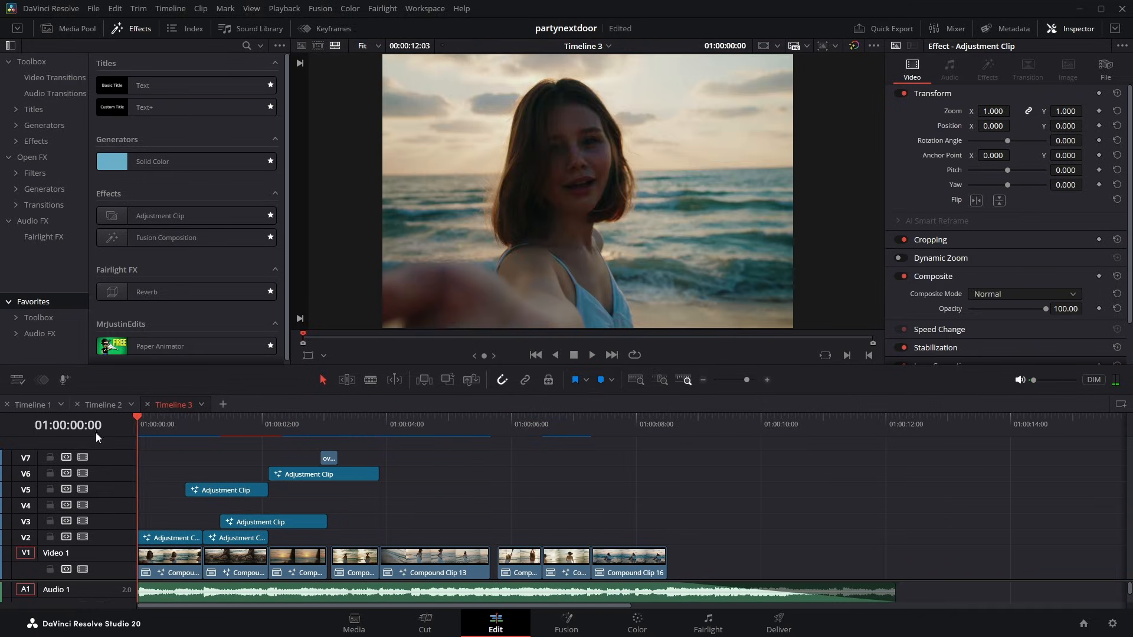
{"action": "key", "text": "space"}
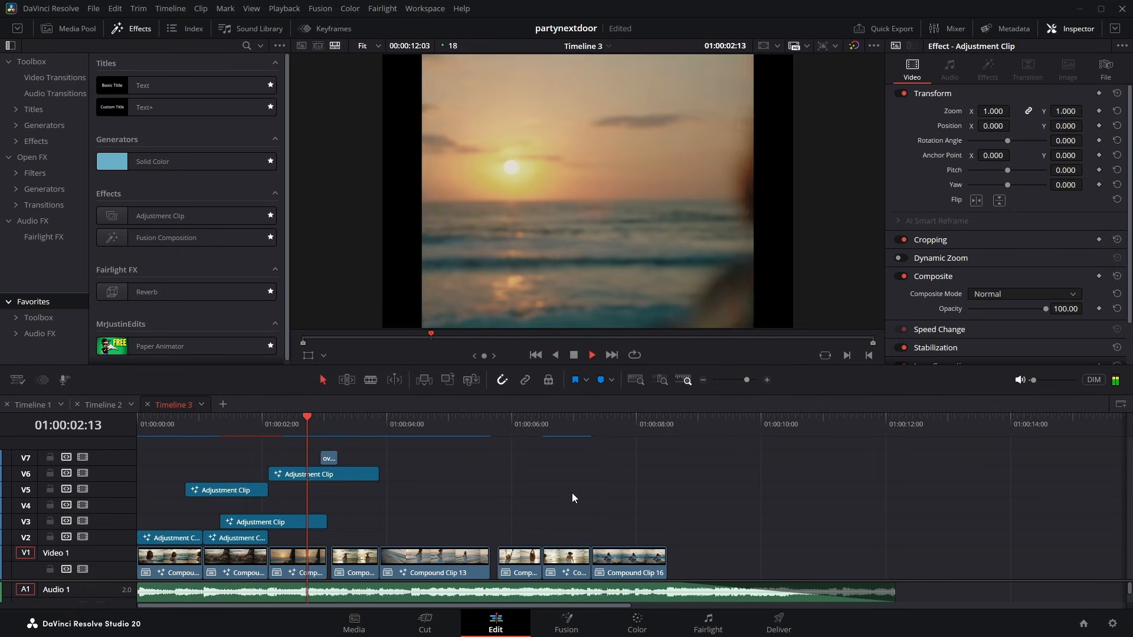
{"action": "key", "text": "space"}
{"action": "scroll", "coordinate": [413, 472], "scroll_direction": "up", "scroll_amount": 3}
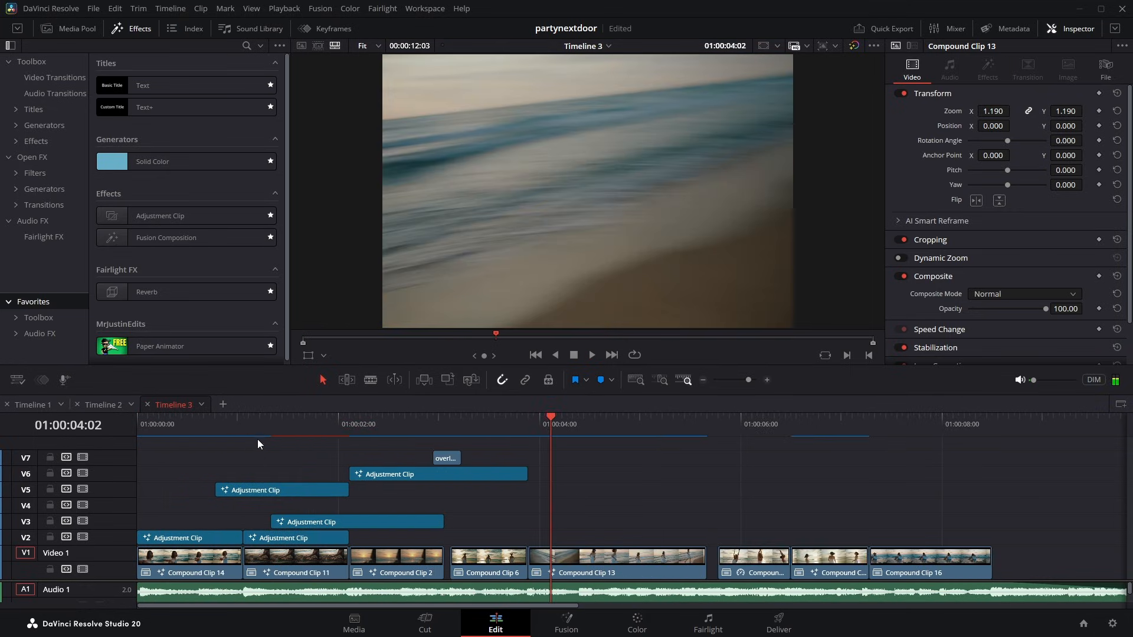
{"action": "left_click_drag", "start_coordinate": [251, 431], "coordinate": [89, 450]}
{"action": "key", "text": "space"}
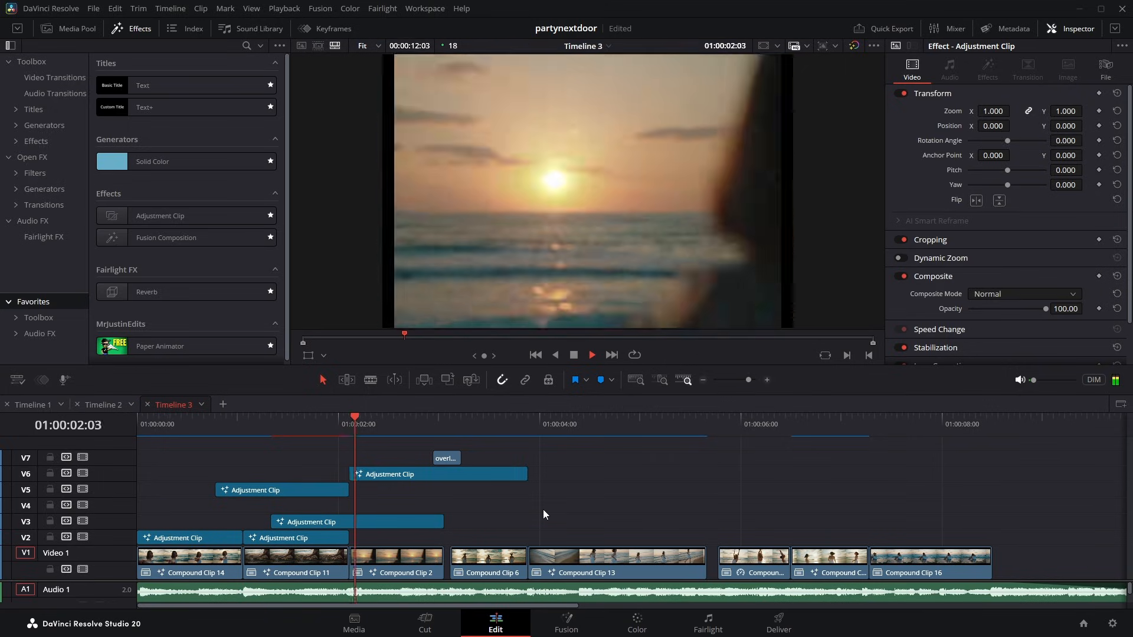
{"action": "left_click", "coordinate": [501, 419]}
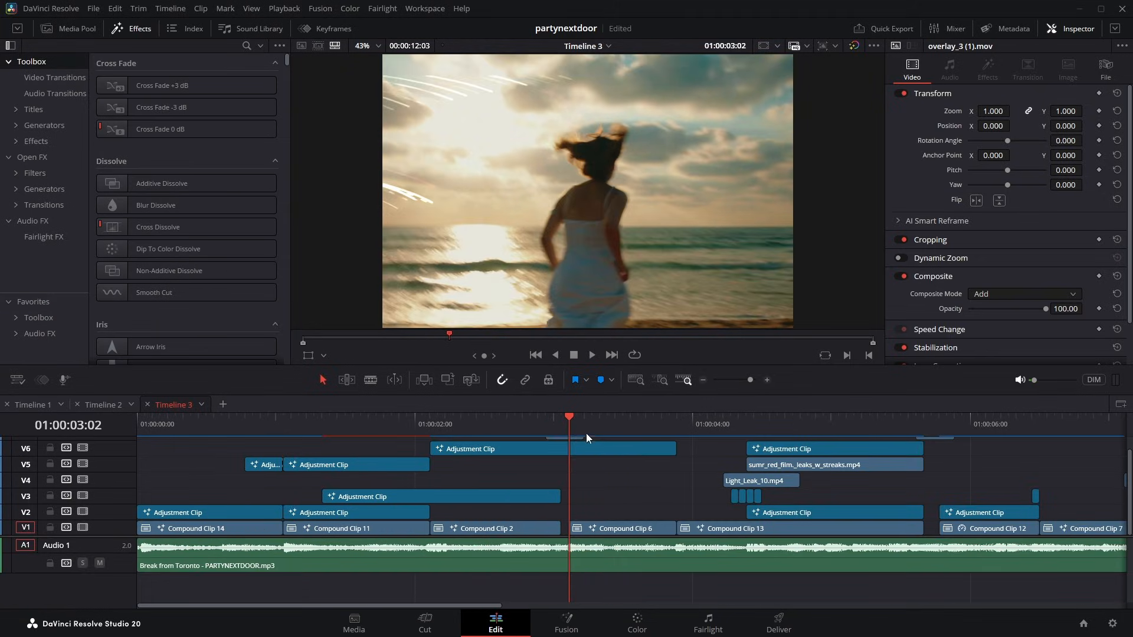
Park the playhead on the first frame of Compound Clip 6 and open that clip in the Fusion page.
{"action": "key", "text": "space"}
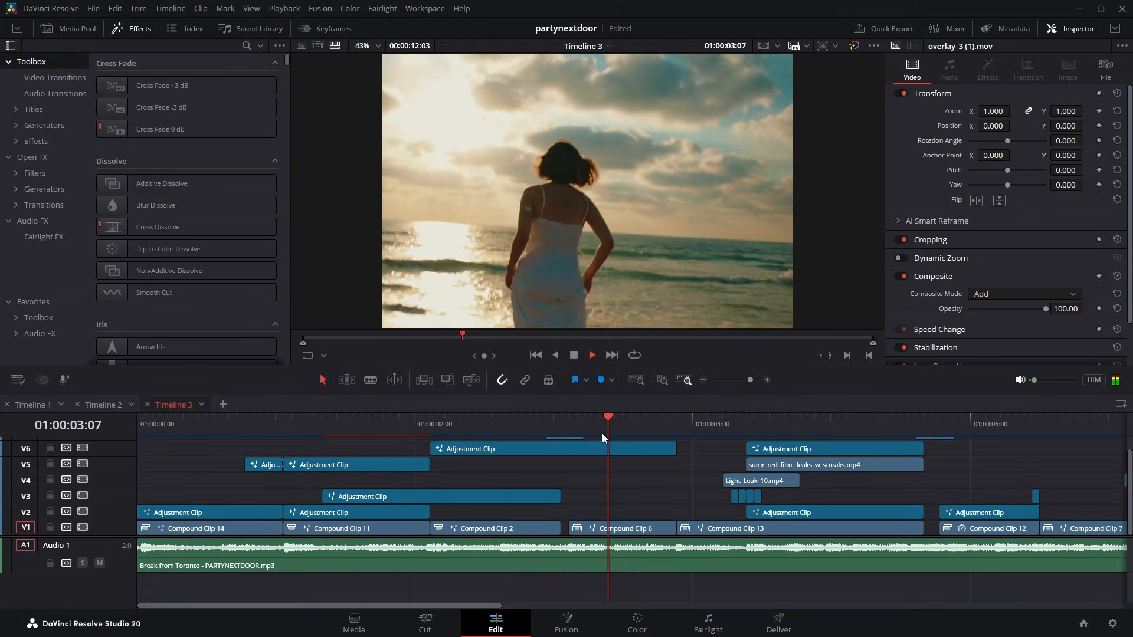
{"action": "left_click", "coordinate": [575, 423]}
{"action": "left_click", "coordinate": [570, 424]}
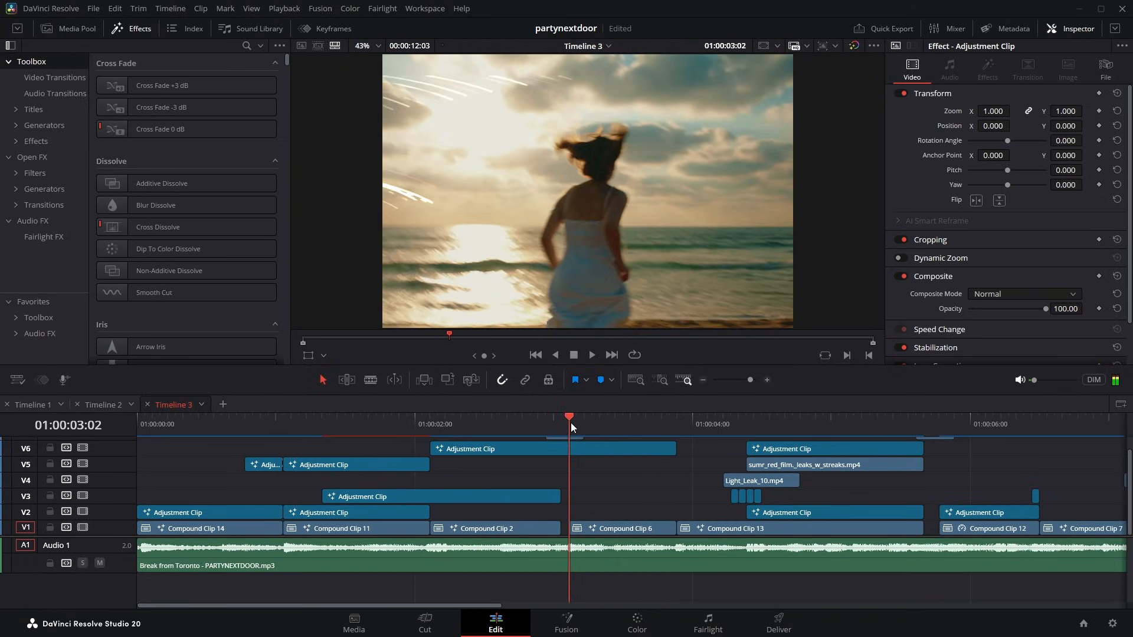
{"action": "right_click", "coordinate": [610, 529]}
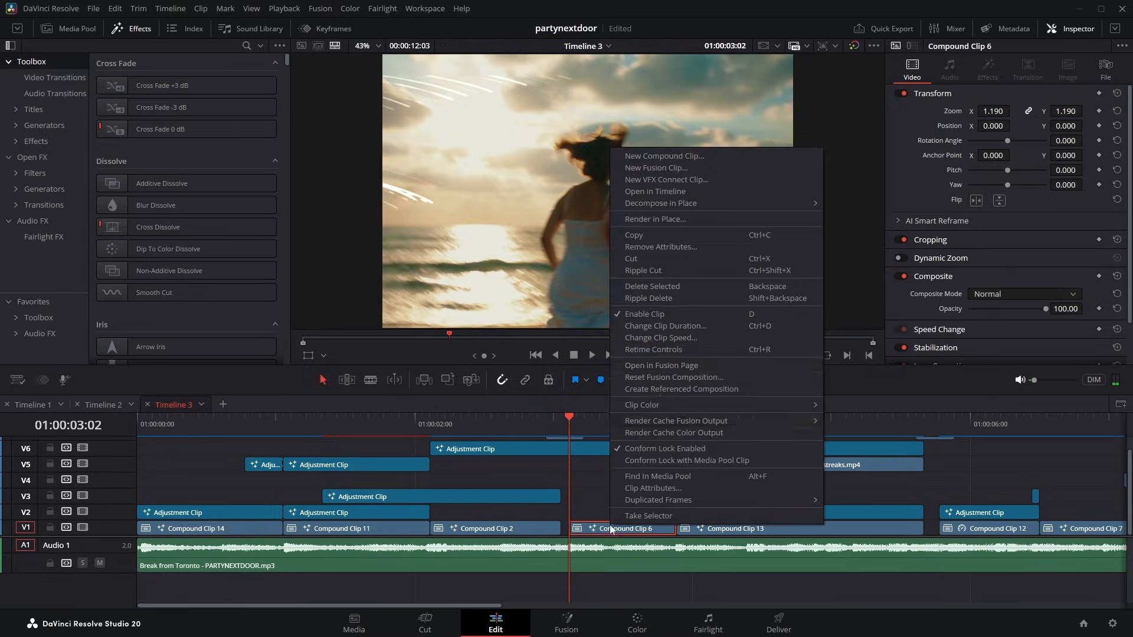
{"action": "left_click", "coordinate": [671, 367]}
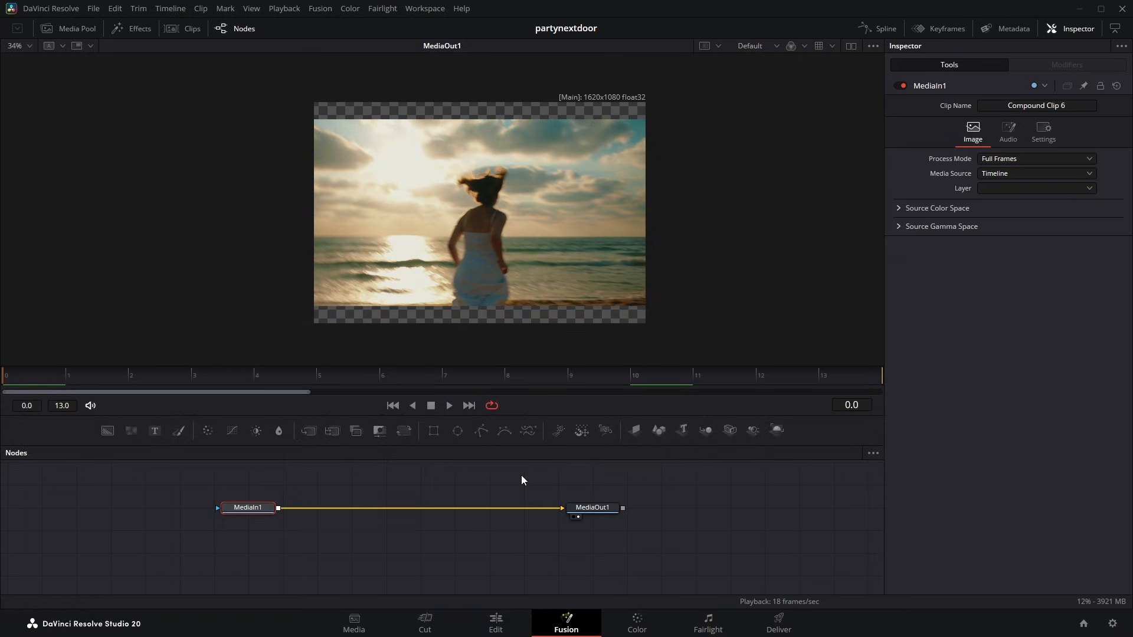
Add a HopesTracer node between MediaIn1 and MediaOut1.
{"action": "left_click_drag", "start_coordinate": [574, 444], "coordinate": [574, 428]}
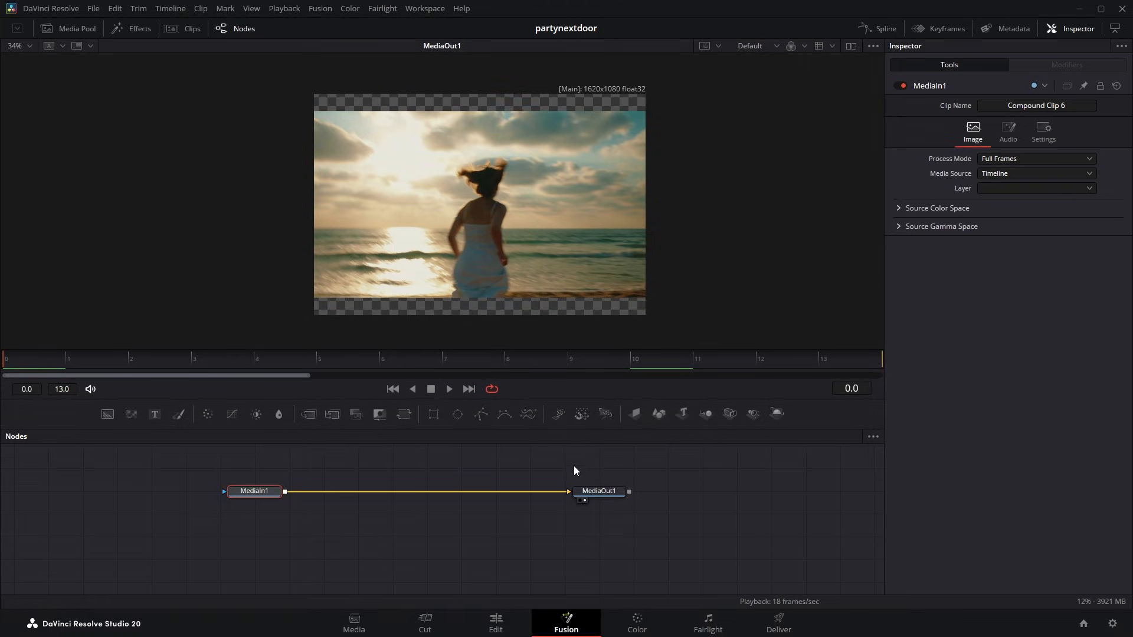
{"action": "left_click_drag", "start_coordinate": [528, 473], "coordinate": [491, 483]}
{"action": "scroll", "coordinate": [491, 483], "scroll_direction": "up", "scroll_amount": 2}
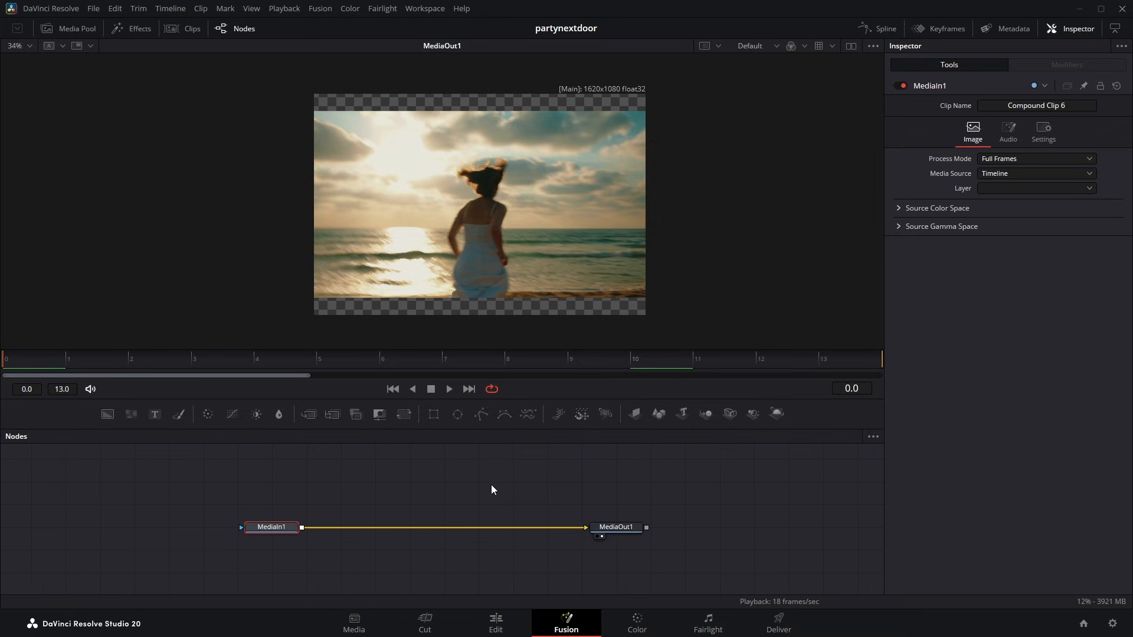
{"action": "key", "text": "shift+space"}
{"action": "type", "text": "hope"}
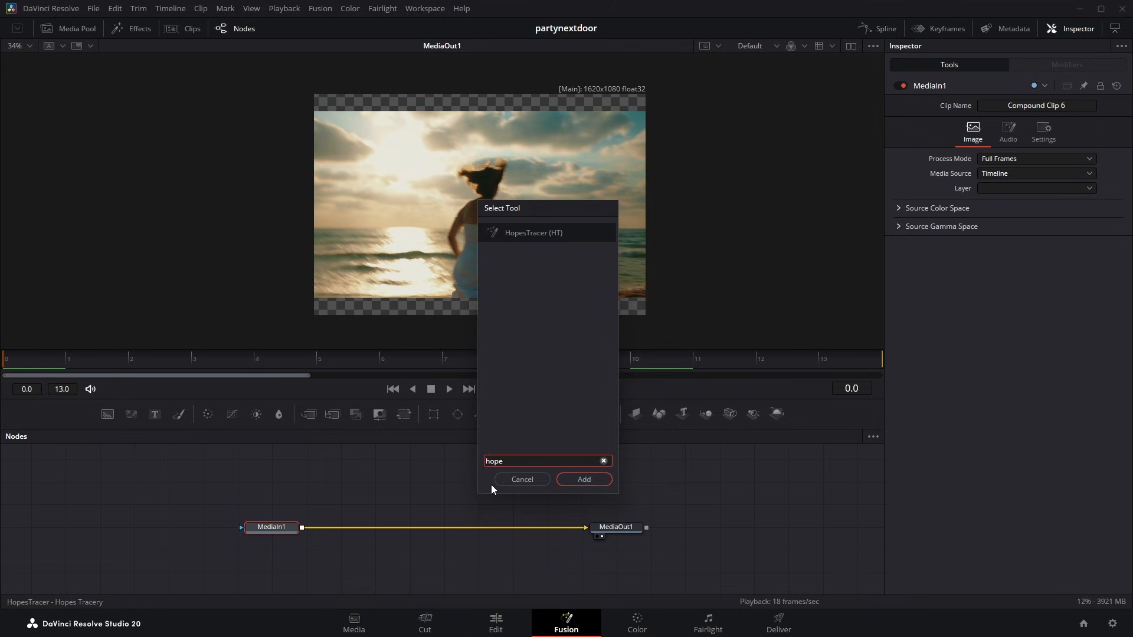
{"action": "key", "text": "Return"}
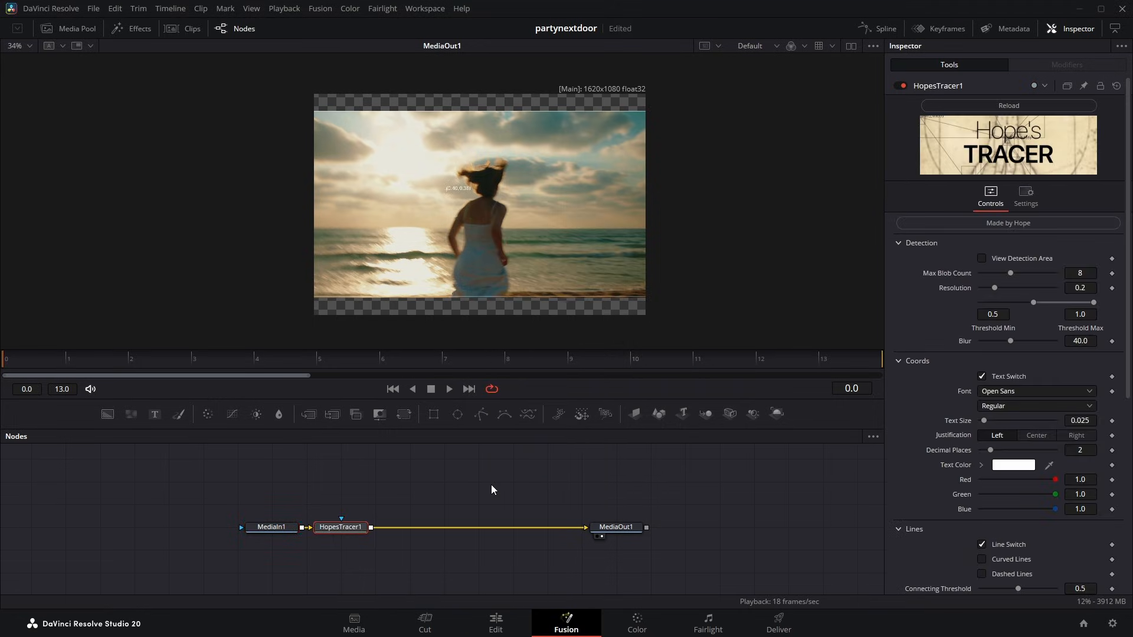
Using the detection area view, set HopesTracer's minimum threshold to 0.533 and blur to 0, and return to the normal view for playback.
{"action": "mouse_move", "coordinate": [1030, 302]}
{"action": "left_mouse_down"}
{"action": "mouse_move", "coordinate": [1014, 306]}
{"action": "mouse_move", "coordinate": [1033, 302]}
{"action": "left_mouse_up"}
{"action": "left_click_drag", "start_coordinate": [484, 247], "coordinate": [621, 269]}
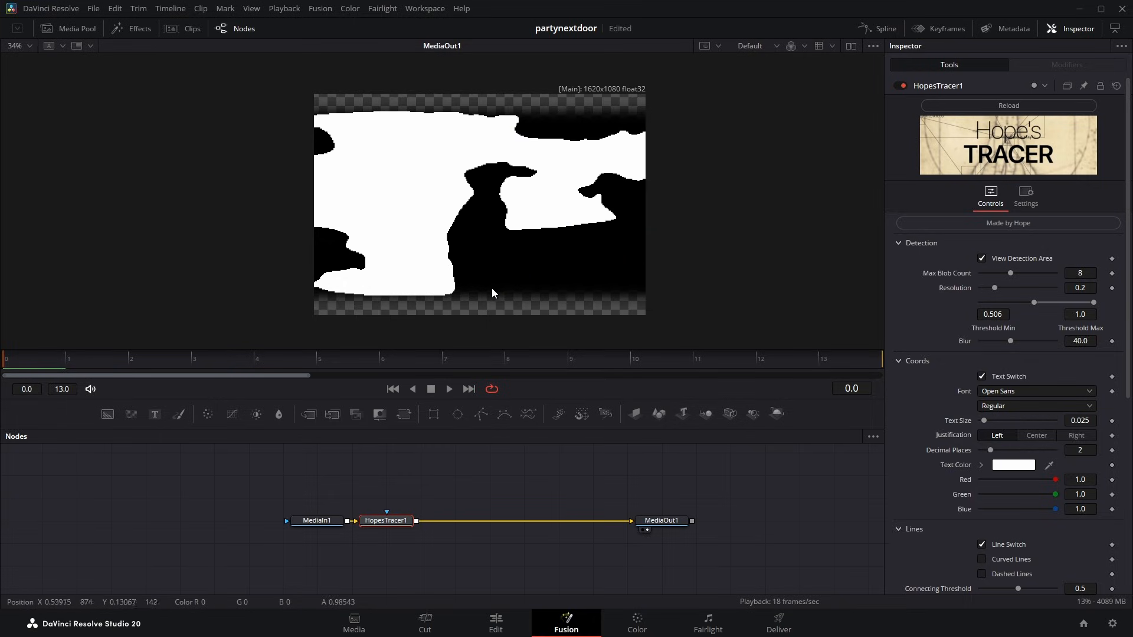
{"action": "left_click_drag", "start_coordinate": [493, 293], "coordinate": [661, 253]}
{"action": "left_click_drag", "start_coordinate": [1033, 303], "coordinate": [1036, 302]}
{"action": "left_click_drag", "start_coordinate": [1011, 341], "coordinate": [972, 350]}
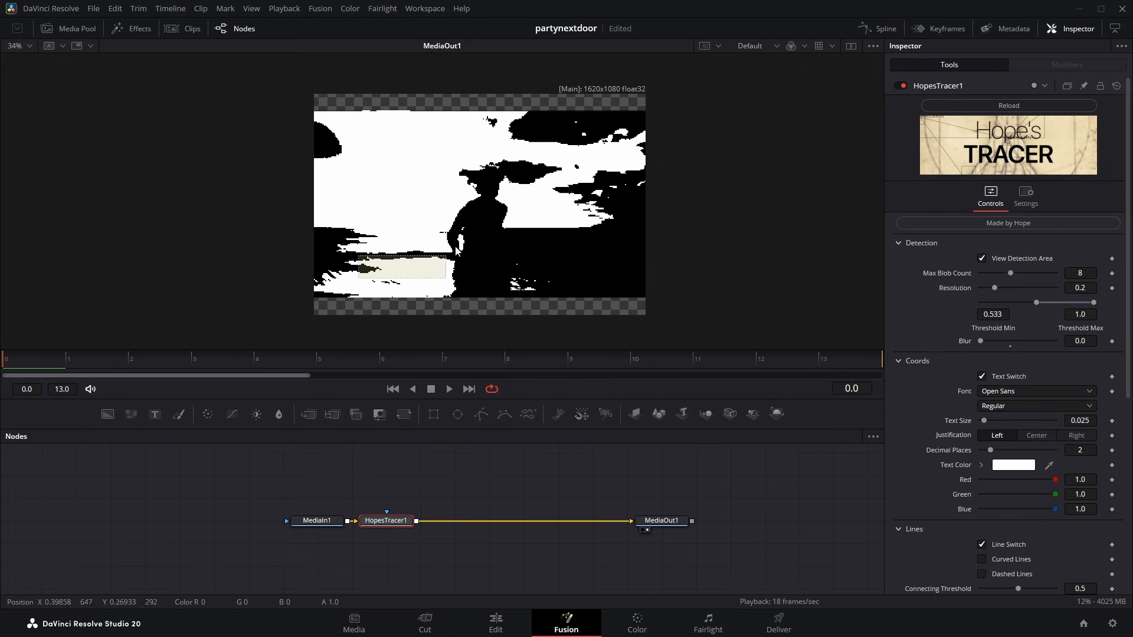
{"action": "left_click", "coordinate": [982, 258]}
{"action": "key", "text": "space"}
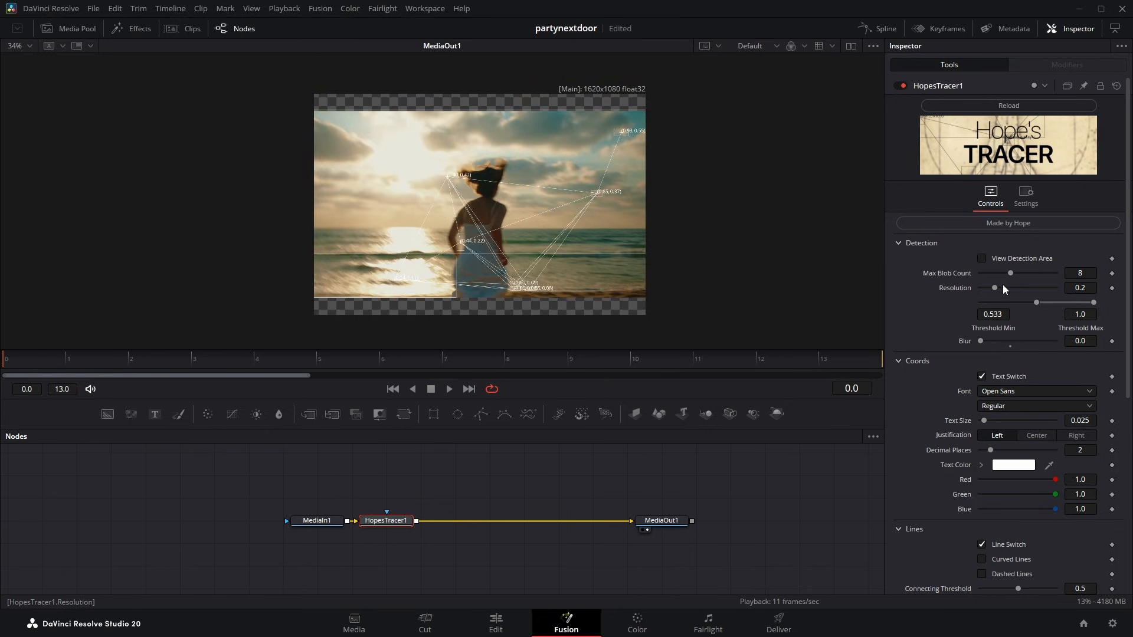
Set the tracer's detection resolution to 1.0 and max blob count to 6, and play back the tracking.
{"action": "left_click_drag", "start_coordinate": [993, 288], "coordinate": [1096, 291]}
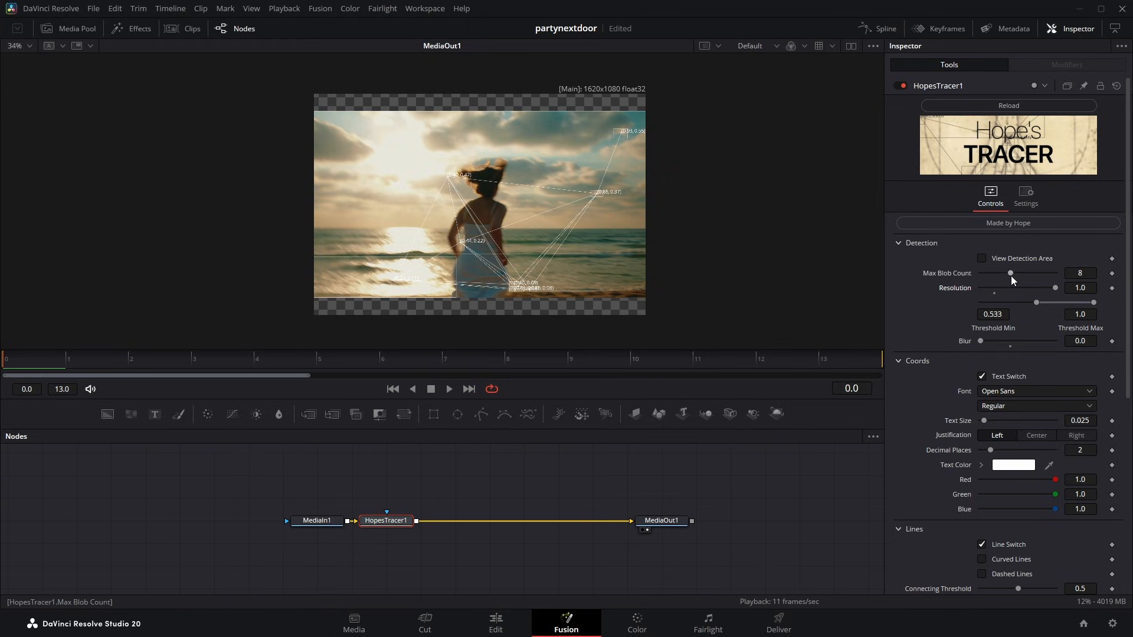
{"action": "left_click_drag", "start_coordinate": [1010, 274], "coordinate": [1002, 274]}
{"action": "key", "text": "space"}
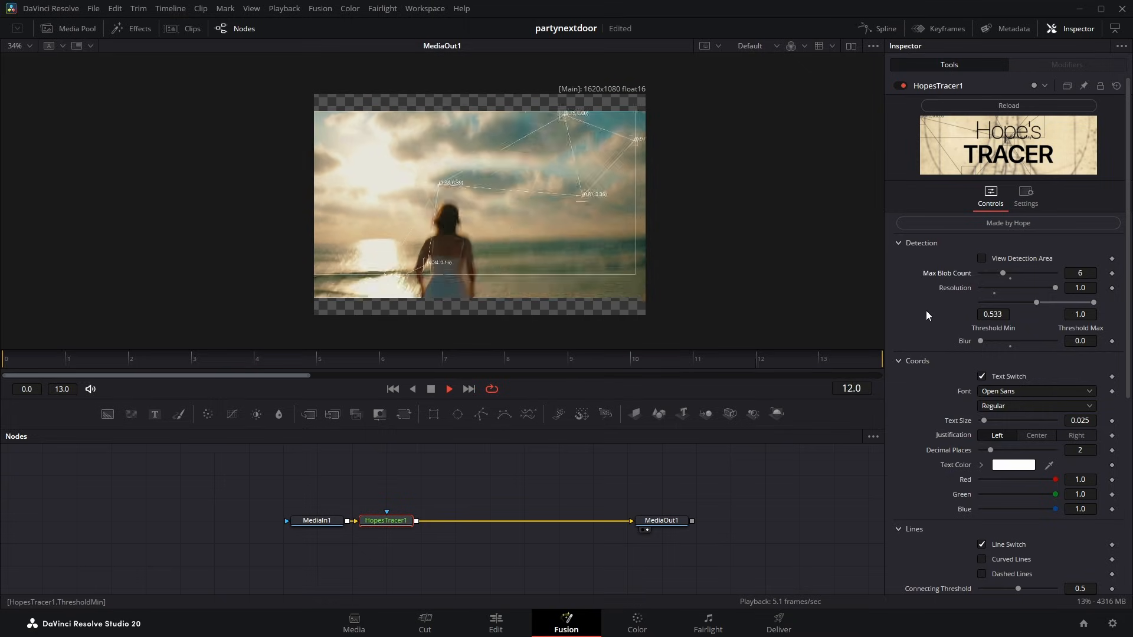
{"action": "scroll", "coordinate": [979, 331], "scroll_direction": "down", "scroll_amount": 5}
{"action": "scroll", "coordinate": [989, 345], "scroll_direction": "down", "scroll_amount": 3}
{"action": "key", "text": "space"}
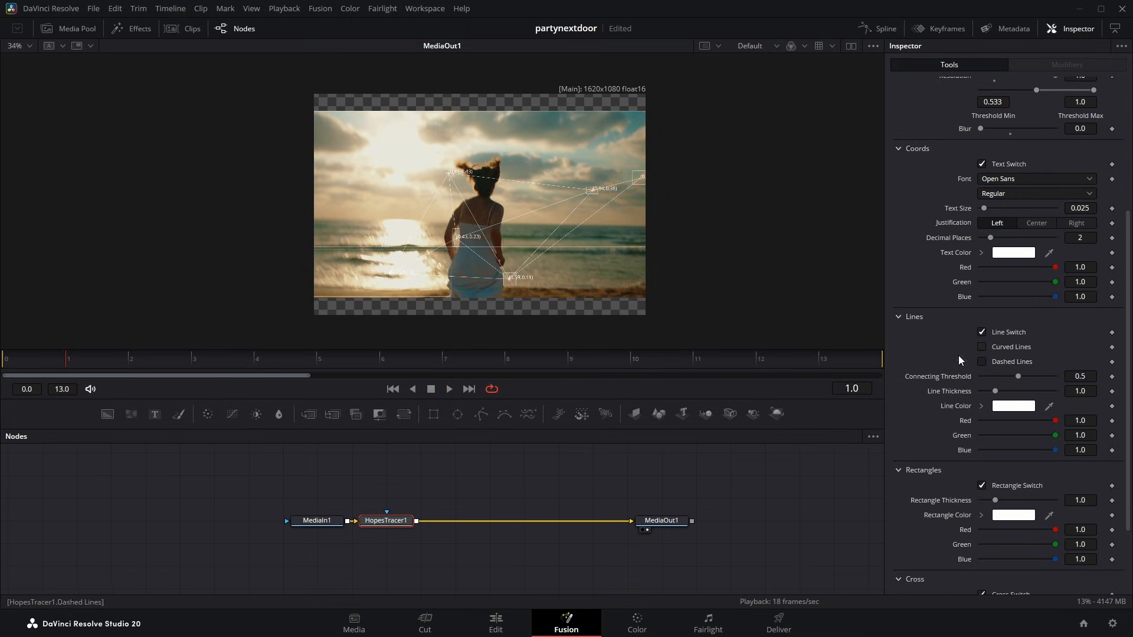
Turn on curved lines for the tracer with a curvature of 0.299 and a line thickness of 1.535.
{"action": "scroll", "coordinate": [982, 349], "scroll_direction": "down", "scroll_amount": 1}
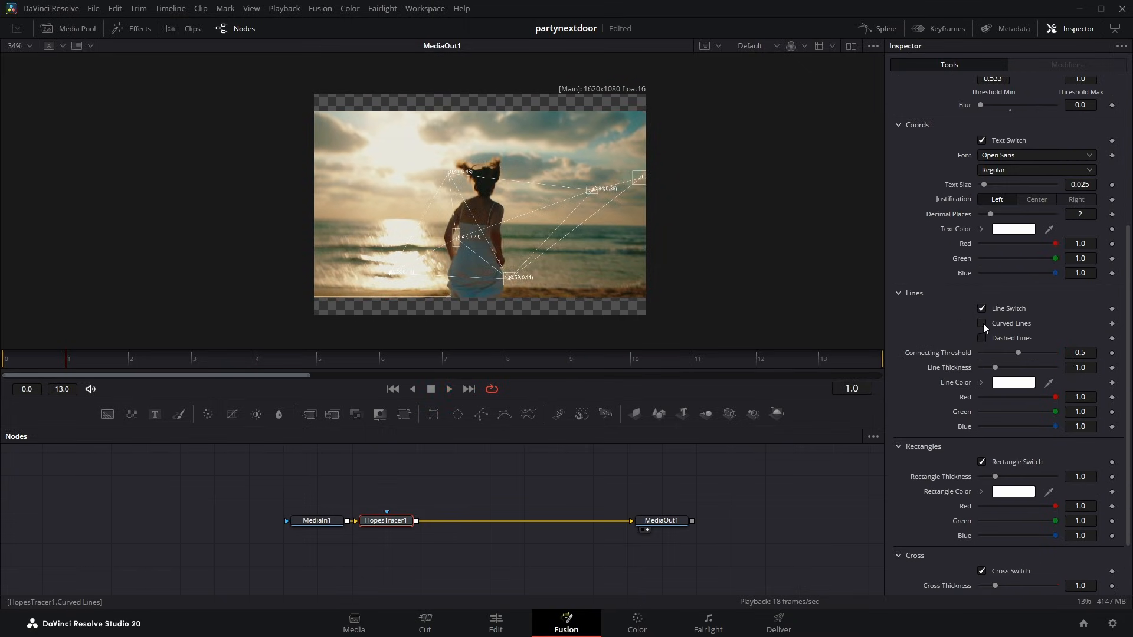
{"action": "left_click", "coordinate": [982, 323]}
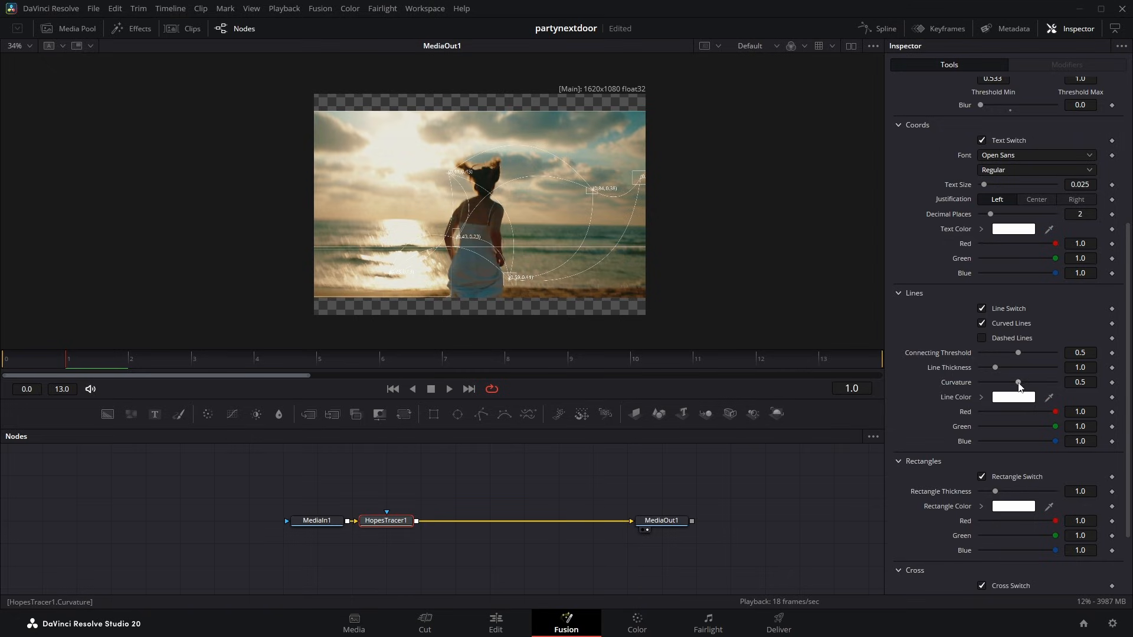
{"action": "left_click_drag", "start_coordinate": [1017, 385], "coordinate": [1004, 387]}
{"action": "left_click_drag", "start_coordinate": [993, 367], "coordinate": [1003, 367]}
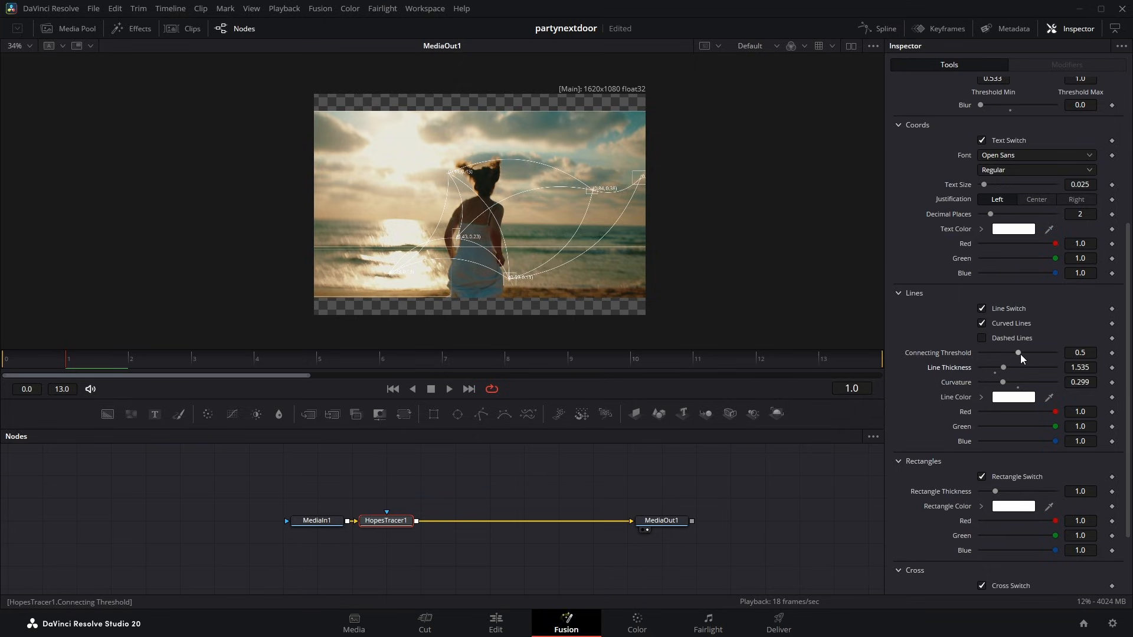
Make the tracer lines dashed with a gap length of 6.69 and a line length of 17.32.
{"action": "left_click", "coordinate": [981, 338]}
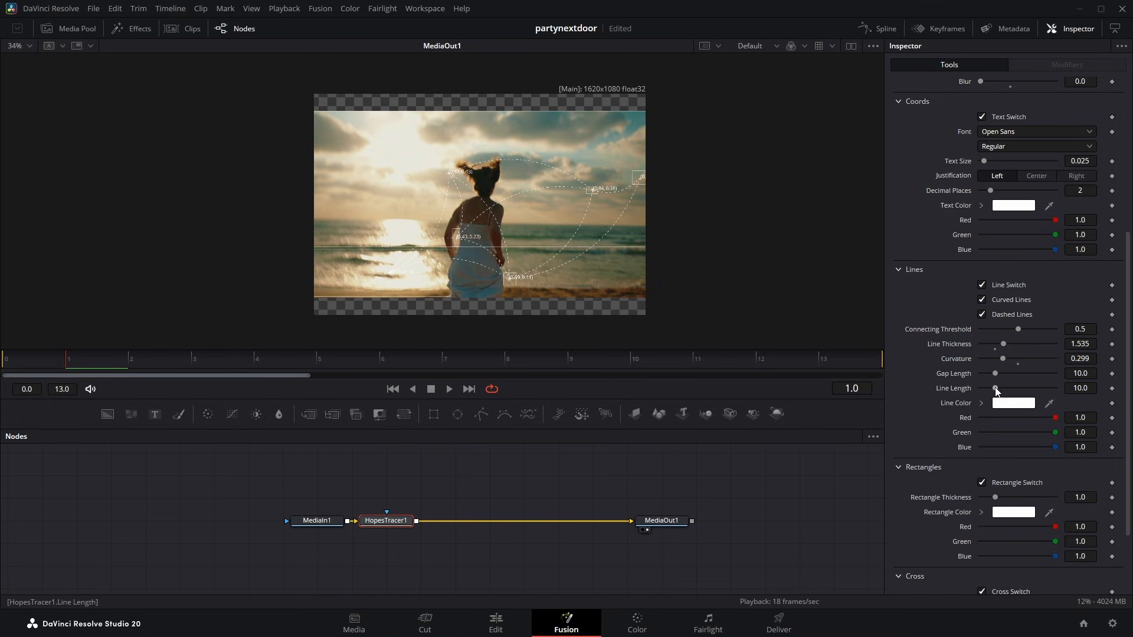
{"action": "mouse_move", "coordinate": [995, 390]}
{"action": "left_mouse_down"}
{"action": "mouse_move", "coordinate": [1007, 392]}
{"action": "mouse_move", "coordinate": [996, 373]}
{"action": "left_mouse_up"}
{"action": "left_click_drag", "start_coordinate": [994, 374], "coordinate": [990, 377]}
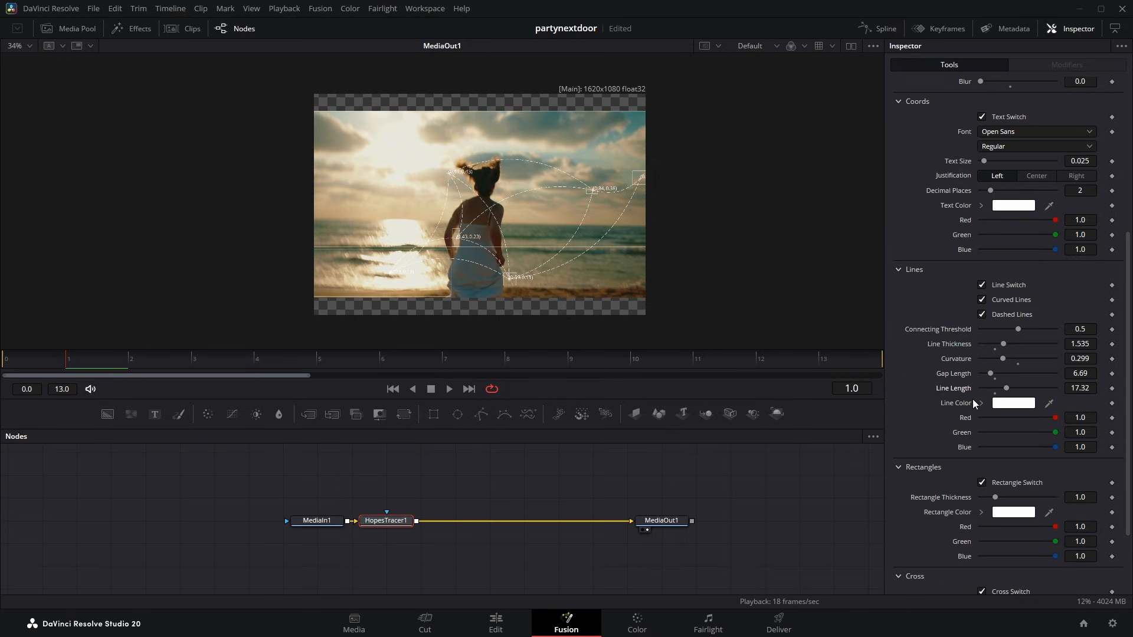
Preview the dashed lines in playback, reduce the line thickness to 1.181 and play the result again.
{"action": "scroll", "coordinate": [972, 399], "scroll_direction": "down", "scroll_amount": 1}
{"action": "key", "text": "space"}
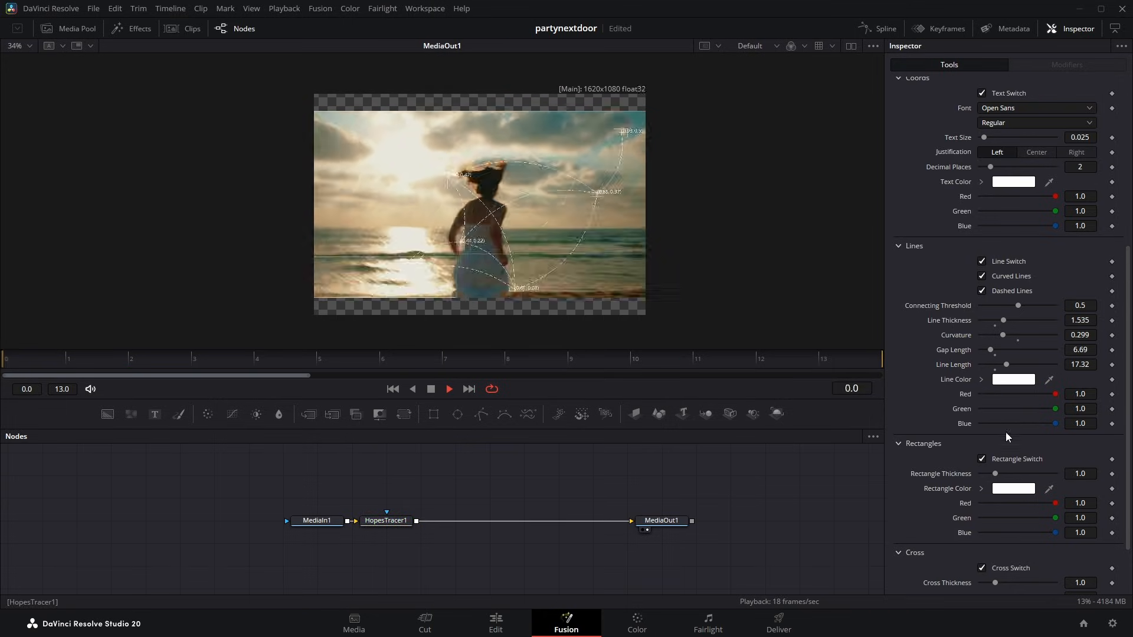
{"action": "scroll", "coordinate": [1006, 433], "scroll_direction": "up", "scroll_amount": 1}
{"action": "key", "text": "space"}
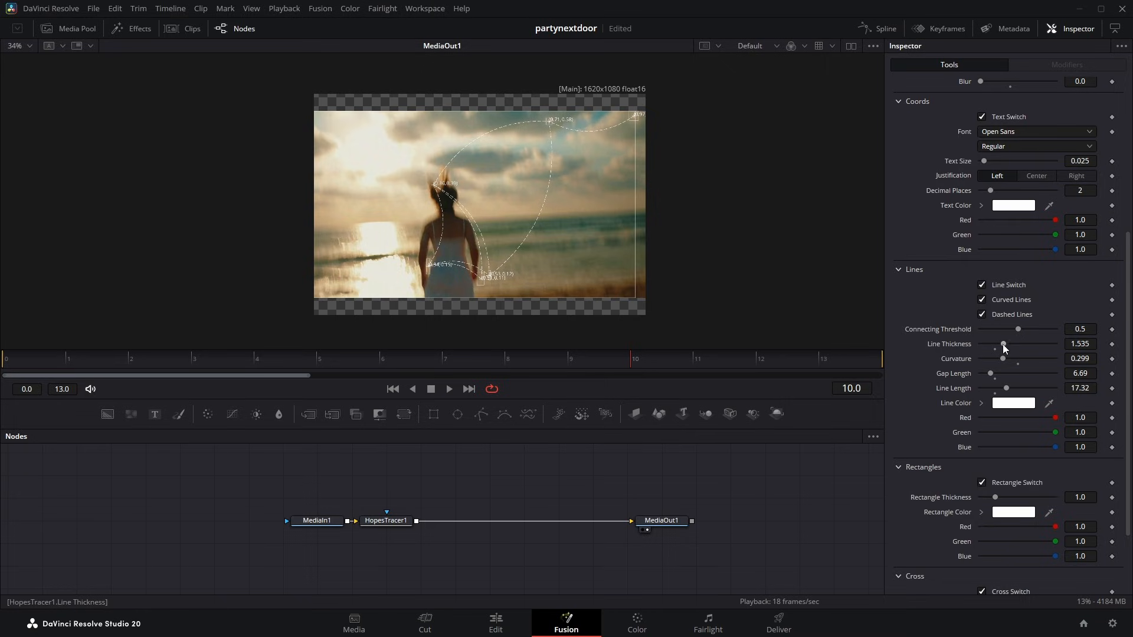
{"action": "left_click_drag", "start_coordinate": [1003, 344], "coordinate": [997, 346]}
{"action": "key", "text": "space"}
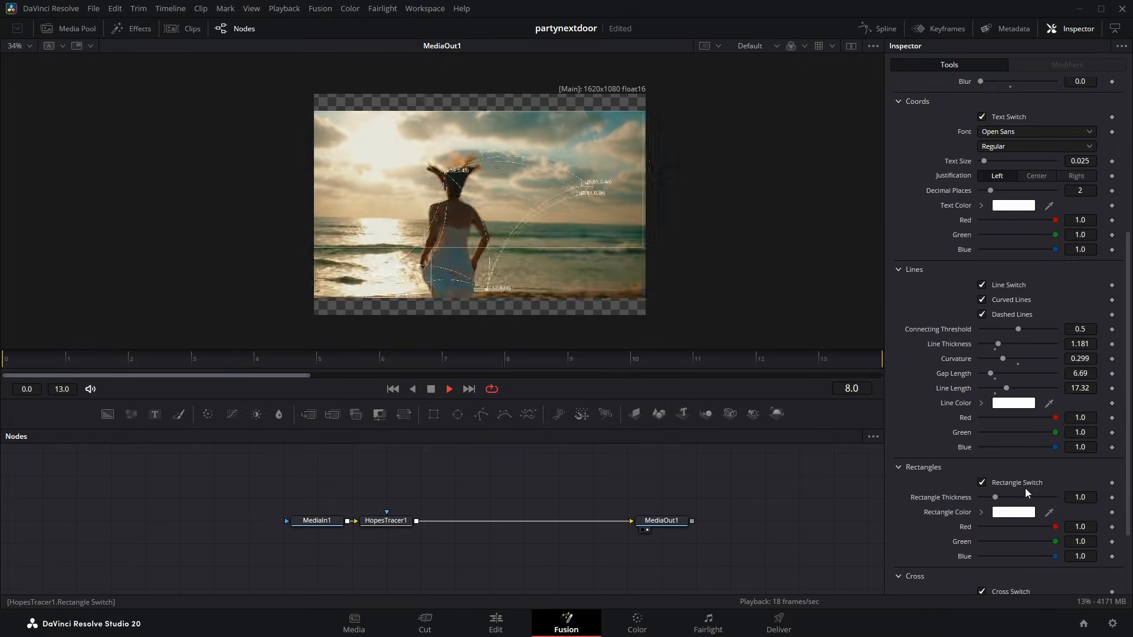
Set the tracer's rectangle color to amber with red 1.0, green 0.717647 and blue 0.0, and play back the composition.
{"action": "scroll", "coordinate": [1025, 487], "scroll_direction": "down", "scroll_amount": 3}
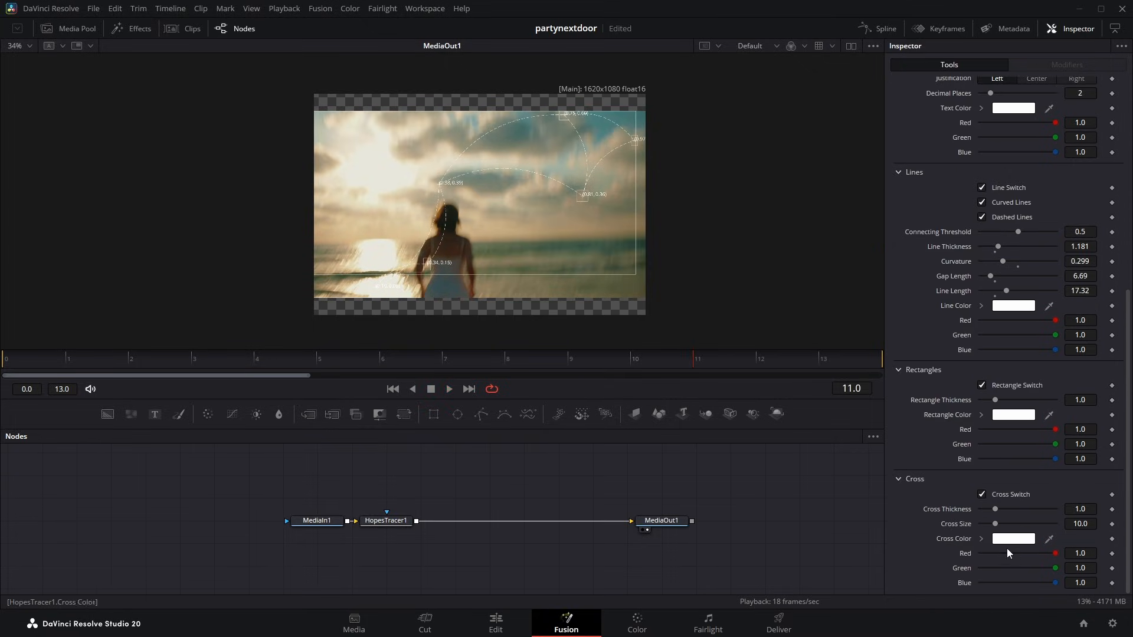
{"action": "left_click", "coordinate": [1013, 416]}
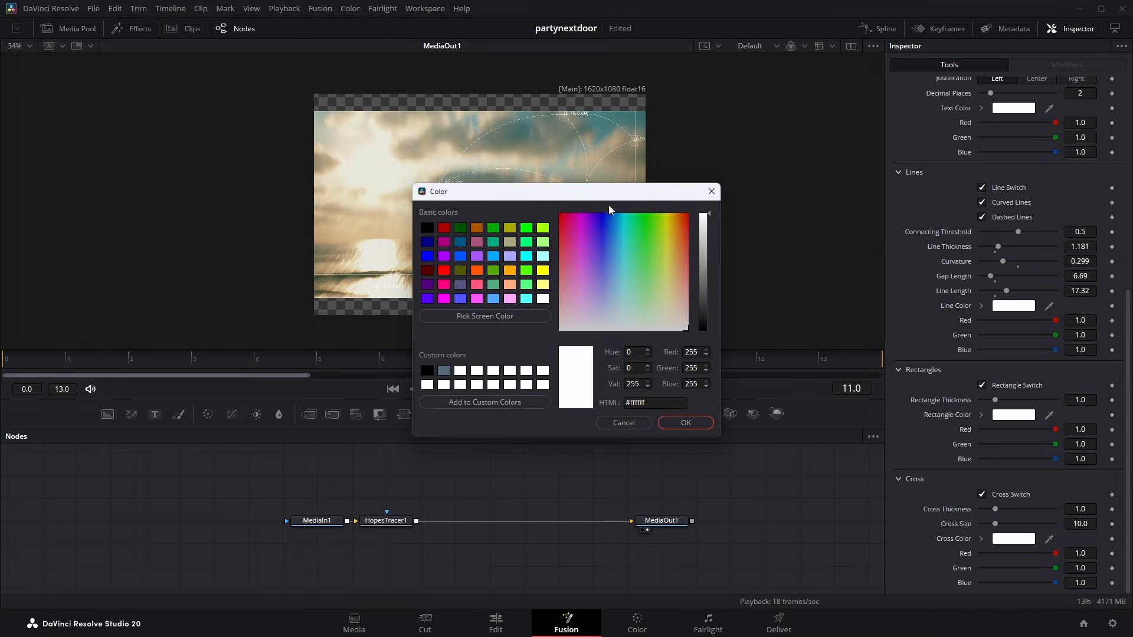
{"action": "left_click_drag", "start_coordinate": [616, 196], "coordinate": [284, 265]}
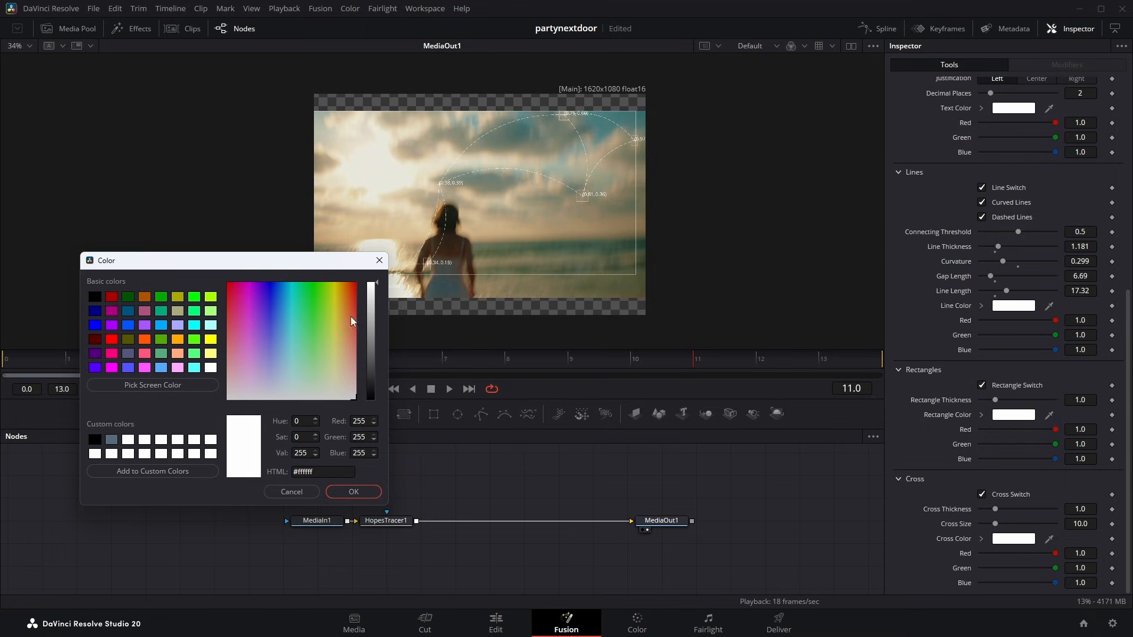
{"action": "left_click", "coordinate": [354, 283]}
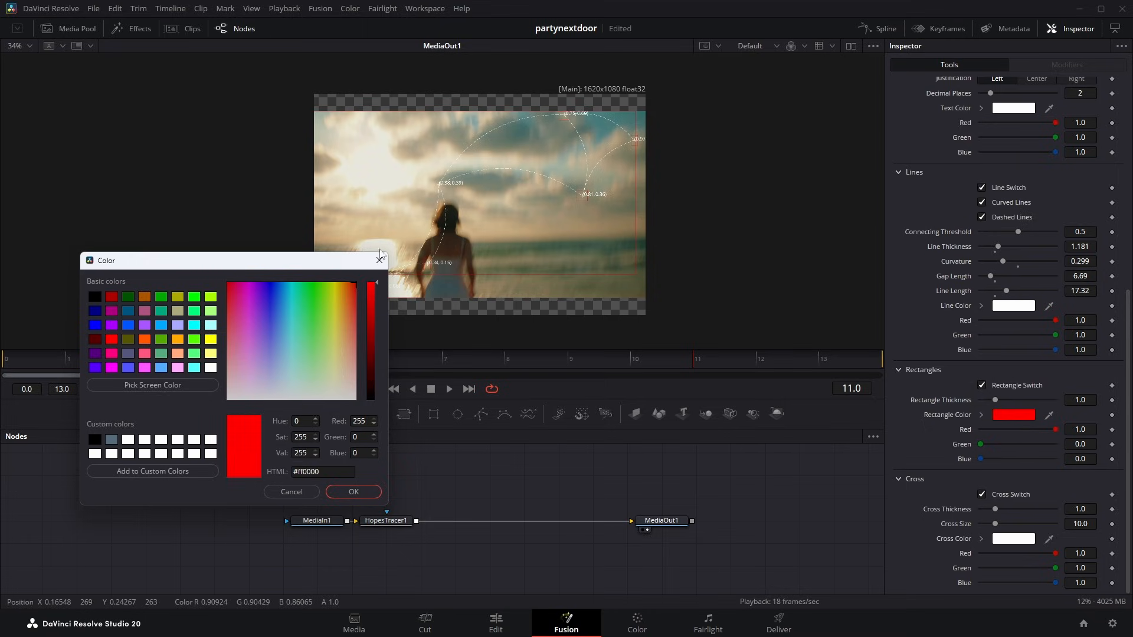
{"action": "left_click", "coordinate": [333, 284]}
{"action": "mouse_move", "coordinate": [334, 284]}
{"action": "left_mouse_down"}
{"action": "mouse_move", "coordinate": [322, 284]}
{"action": "mouse_move", "coordinate": [340, 286]}
{"action": "left_mouse_up"}
{"action": "left_click", "coordinate": [353, 492]}
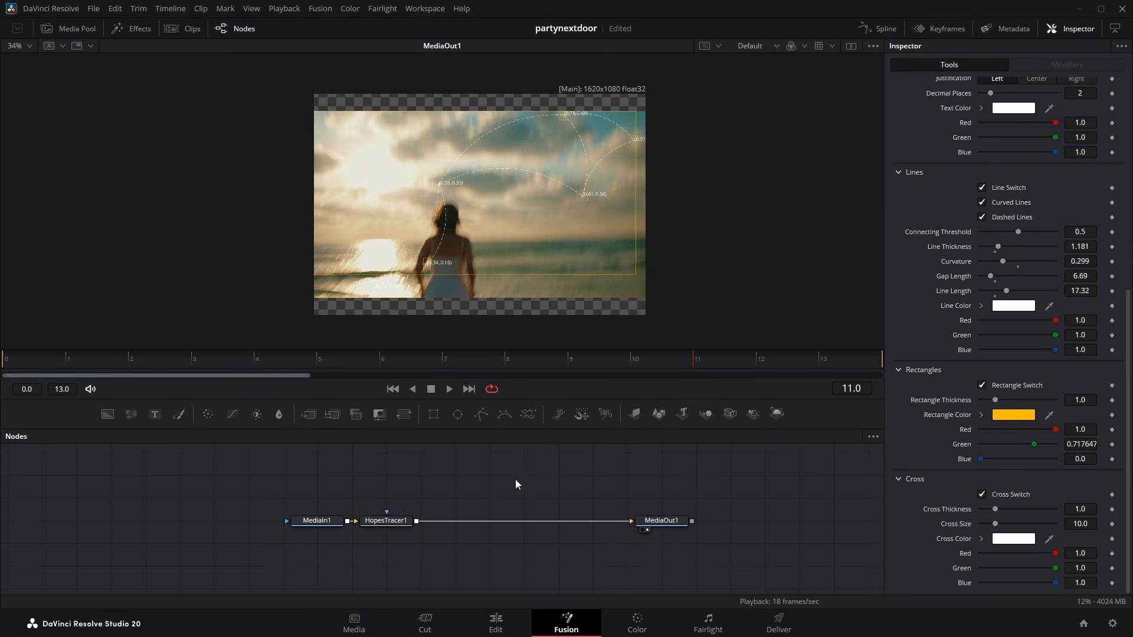
{"action": "key", "text": "space"}
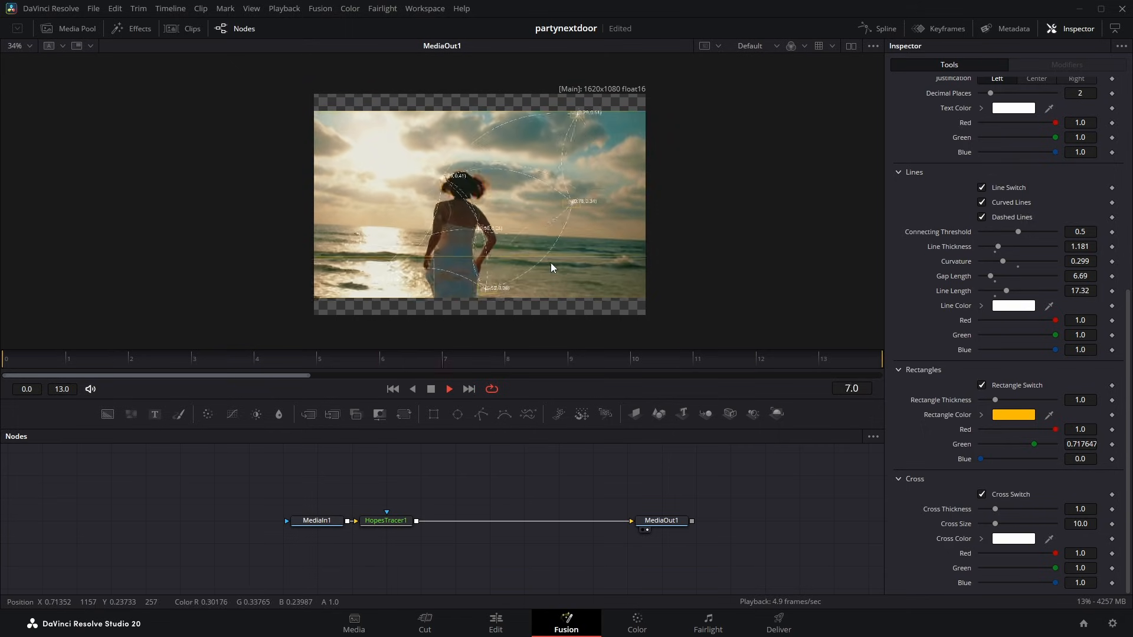
{"action": "key", "text": "space"}
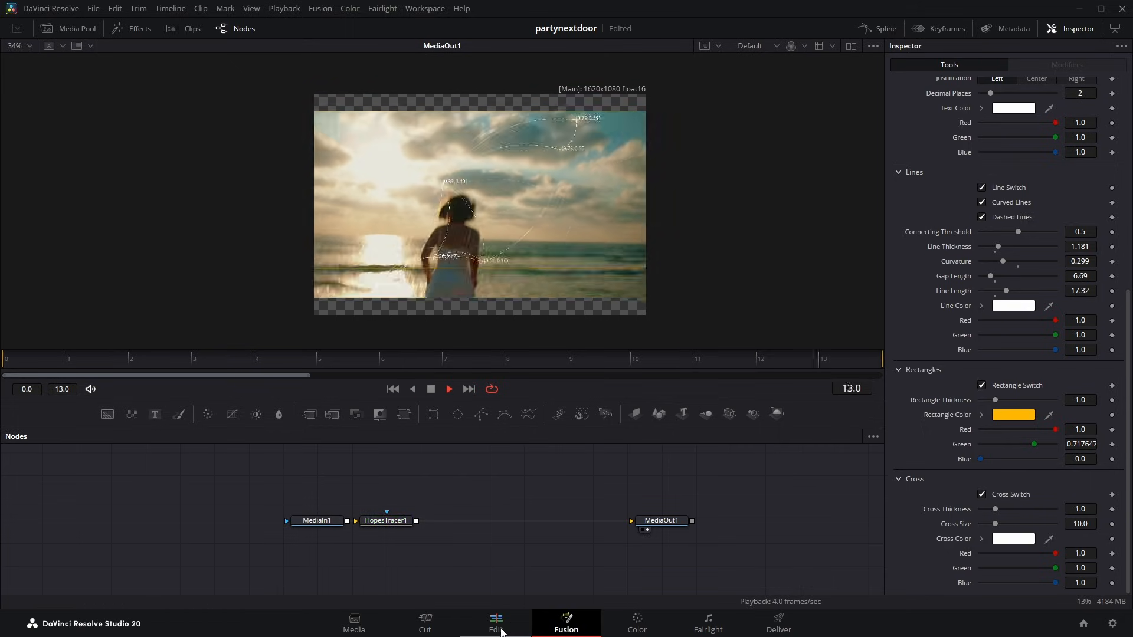
Return to the Edit timeline and play back the transition from Compound Clip 2 into Compound Clip 6, starting around 01:00:02:14.
{"action": "left_click", "coordinate": [496, 622]}
{"action": "left_click", "coordinate": [523, 421]}
{"action": "key", "text": "space"}
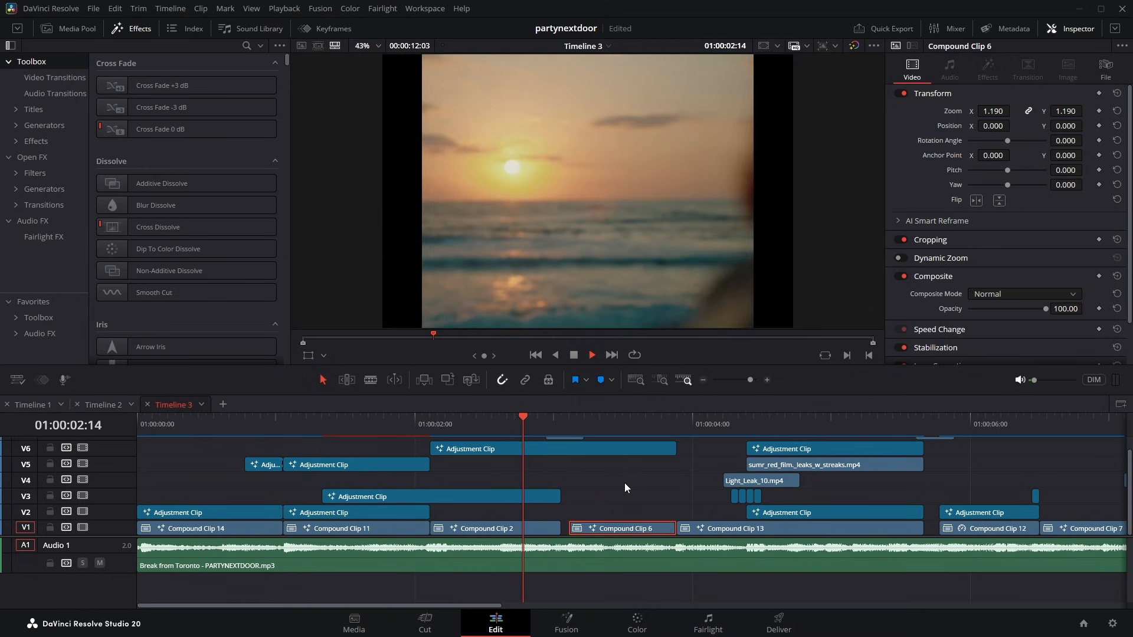
{"action": "left_click", "coordinate": [624, 483]}
{"action": "key", "text": "space"}
{"action": "left_click", "coordinate": [525, 421]}
{"action": "key", "text": "space"}
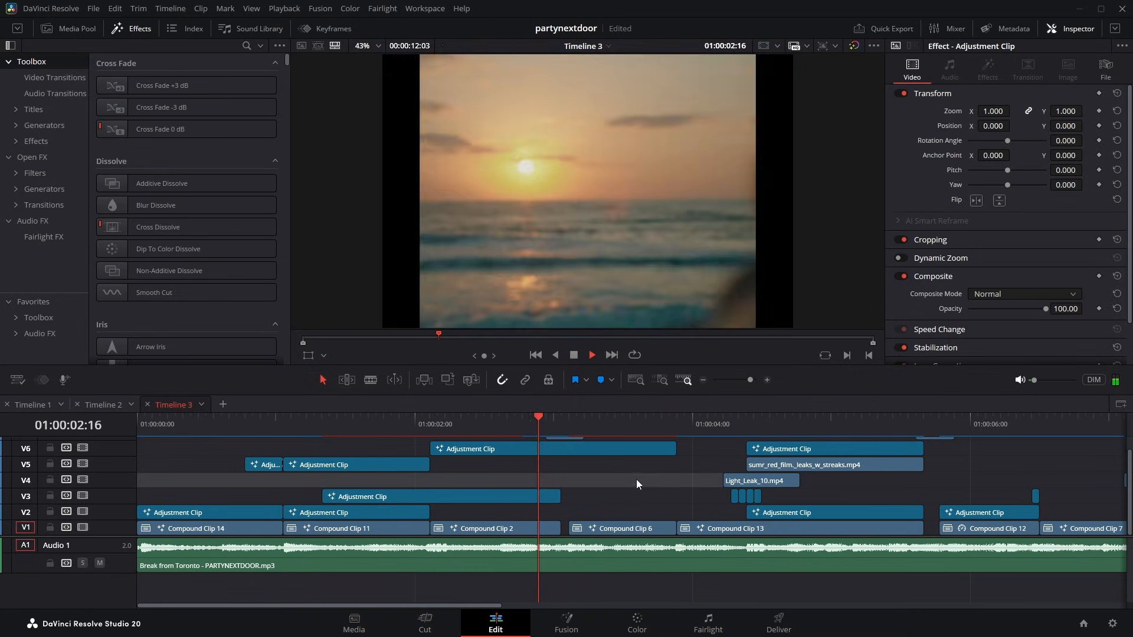
{"action": "left_click", "coordinate": [637, 480]}
{"action": "left_click", "coordinate": [545, 425]}
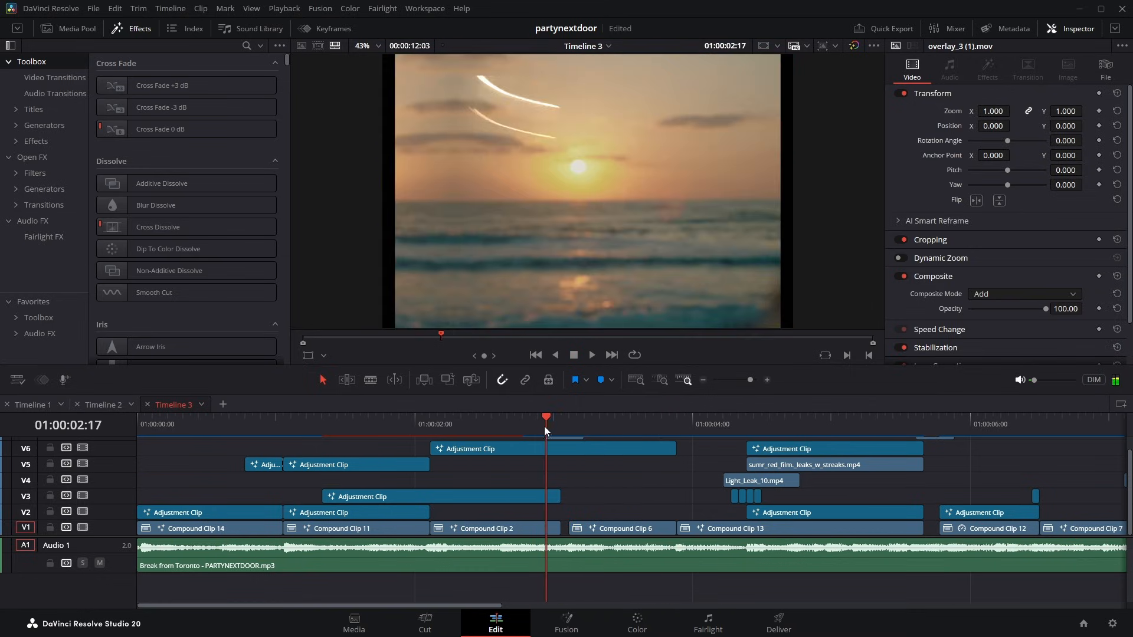
{"action": "key", "text": "space"}
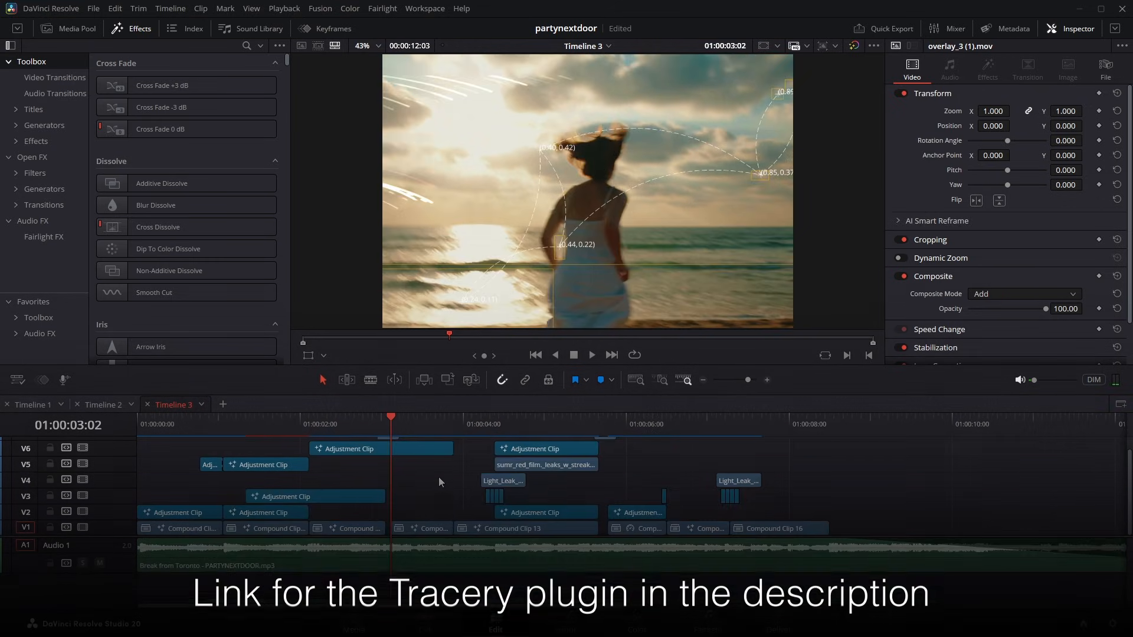
Disable the HopesTracer1 node in Compound Clip 6's Fusion composition and return to the Edit timeline.
{"action": "right_click", "coordinate": [423, 527]}
{"action": "left_click", "coordinate": [505, 367]}
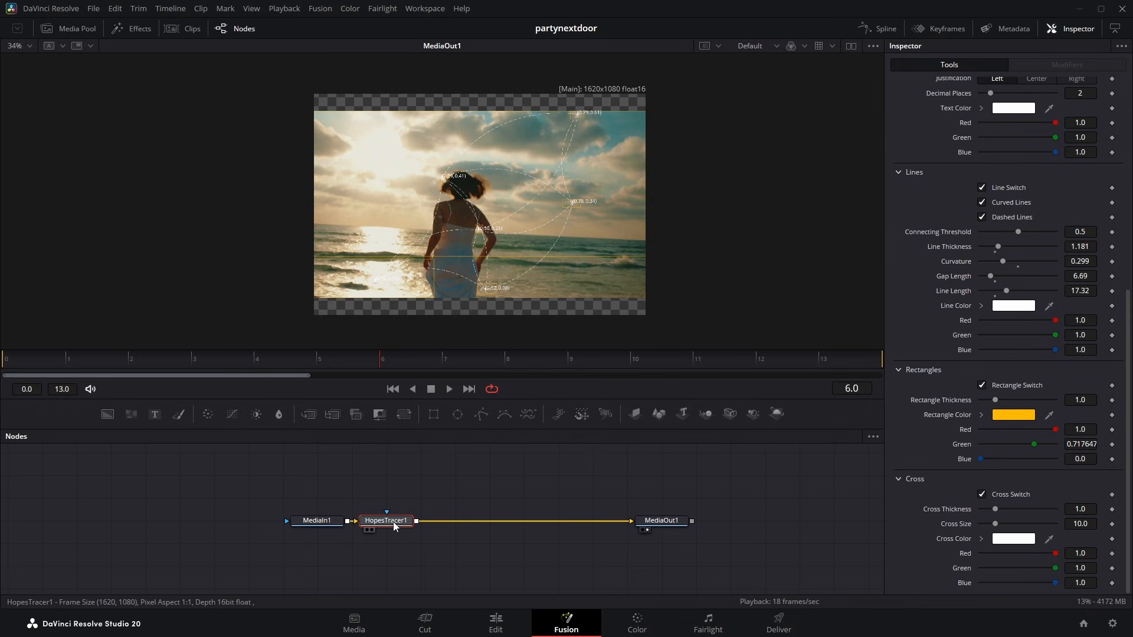
{"action": "scroll", "coordinate": [950, 185], "scroll_direction": "up", "scroll_amount": 10}
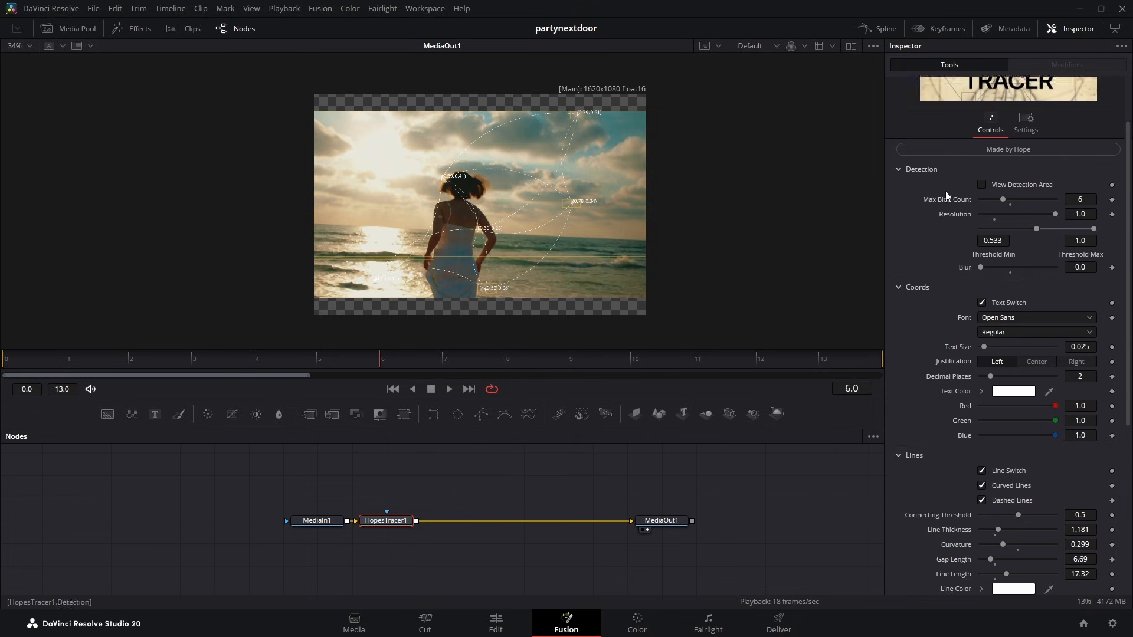
{"action": "left_click", "coordinate": [898, 86]}
{"action": "left_click", "coordinate": [495, 623]}
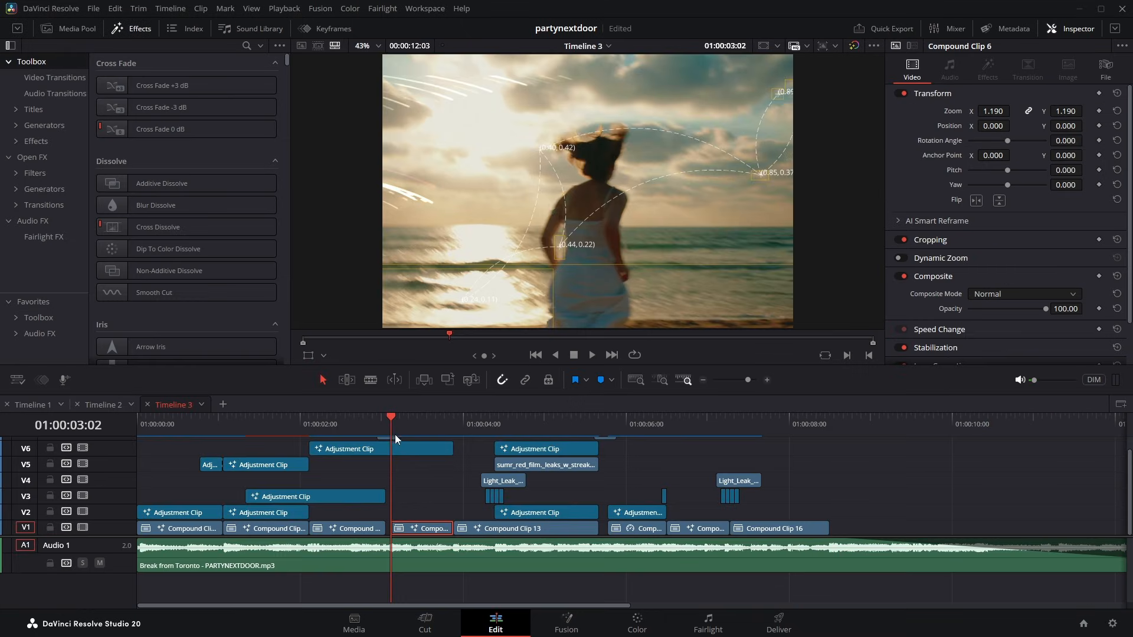
Check Compound Clip 6 at several timeline frames and reopen its Fusion composition to inspect the disabled tracer node.
{"action": "key", "text": "space"}
{"action": "left_click", "coordinate": [399, 426]}
{"action": "right_click", "coordinate": [424, 525]}
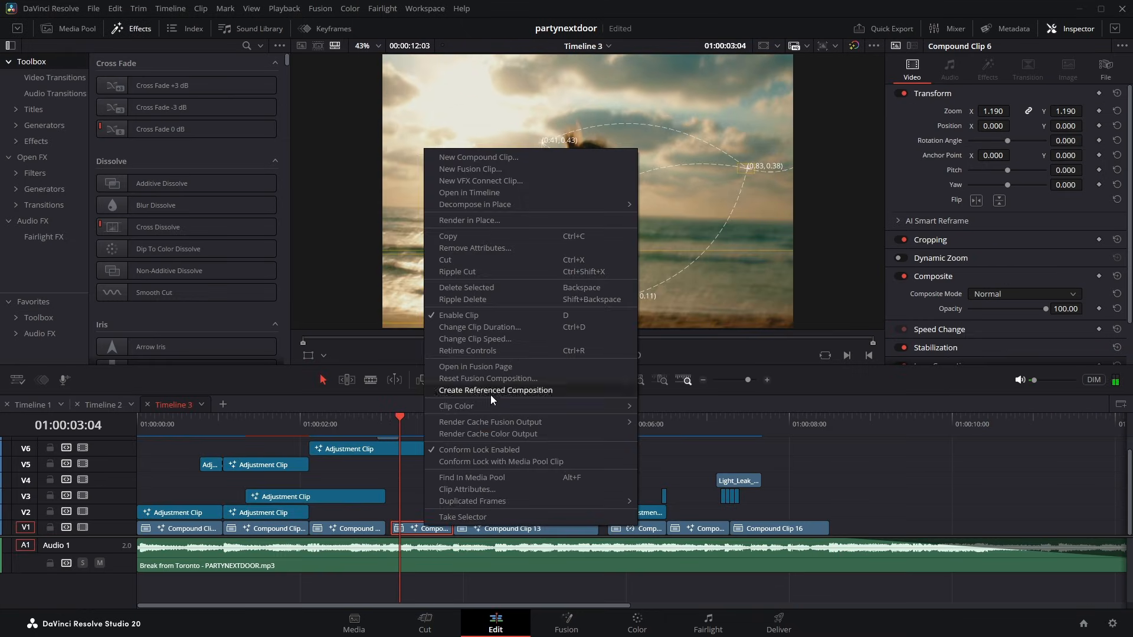
{"action": "left_click", "coordinate": [388, 495]}
{"action": "left_click", "coordinate": [413, 421]}
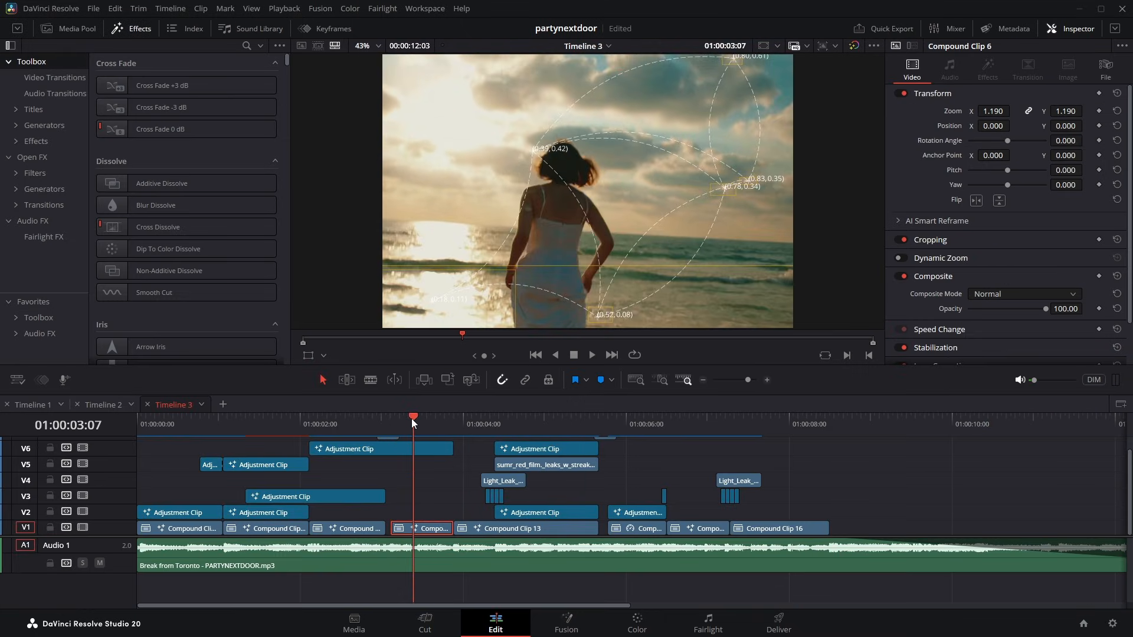
{"action": "right_click", "coordinate": [436, 533]}
{"action": "left_click", "coordinate": [497, 365]}
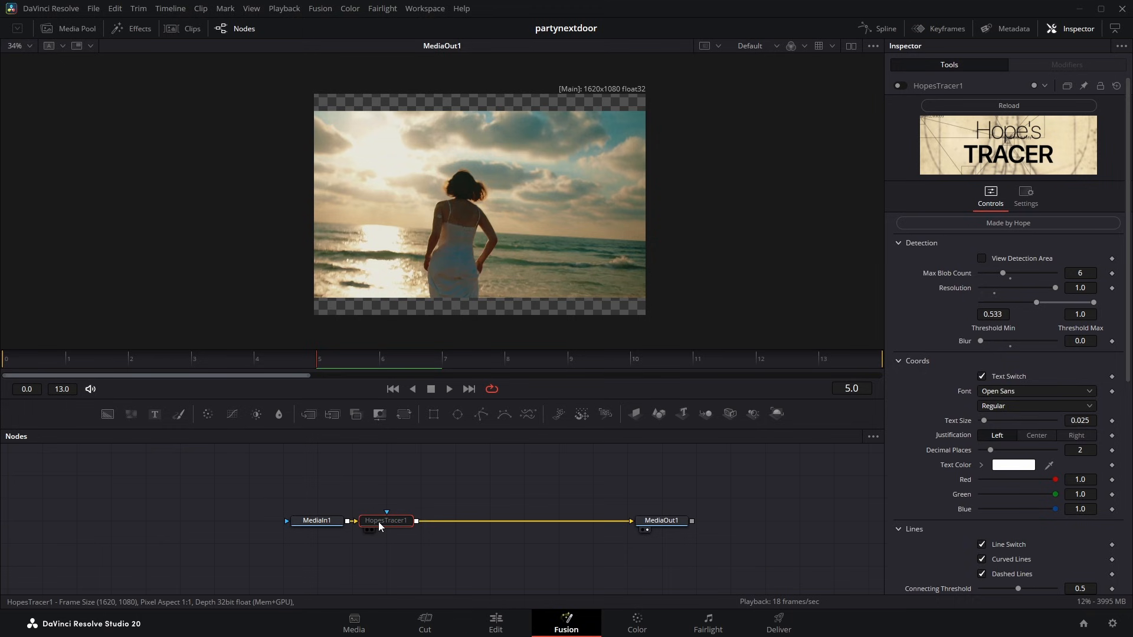
{"action": "key", "text": "shift+4"}
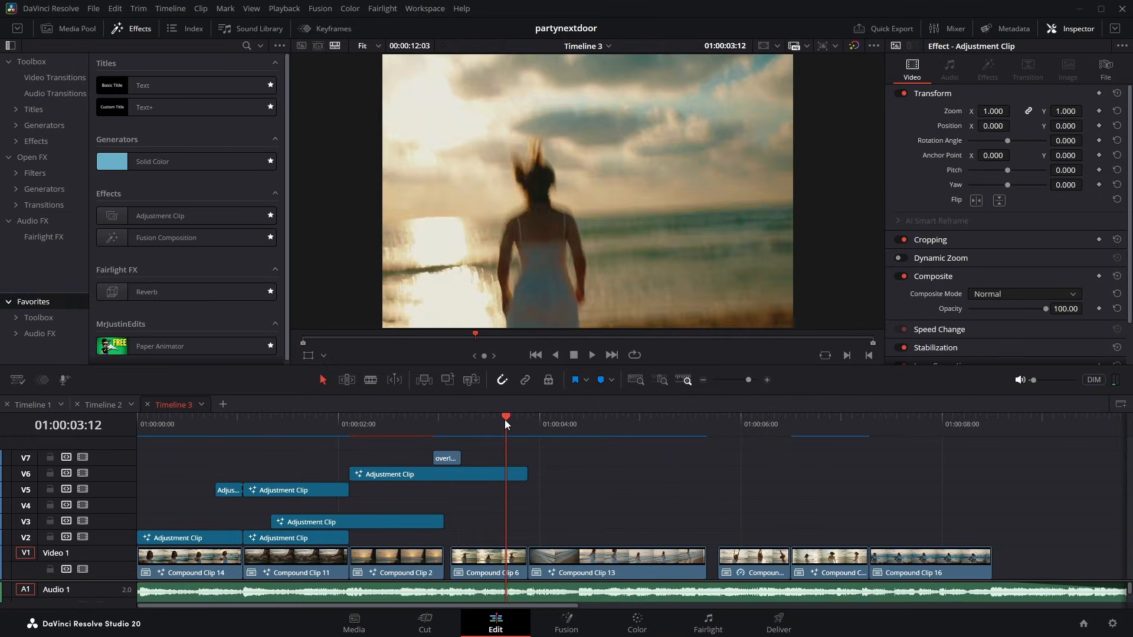
Open Compound Clip 13's Fusion composition from 01:00:03:16, play it briefly and return to the Edit timeline.
{"action": "mouse_move", "coordinate": [505, 419]}
{"action": "left_mouse_down"}
{"action": "mouse_move", "coordinate": [546, 423]}
{"action": "mouse_move", "coordinate": [497, 430]}
{"action": "mouse_move", "coordinate": [521, 433]}
{"action": "left_mouse_up"}
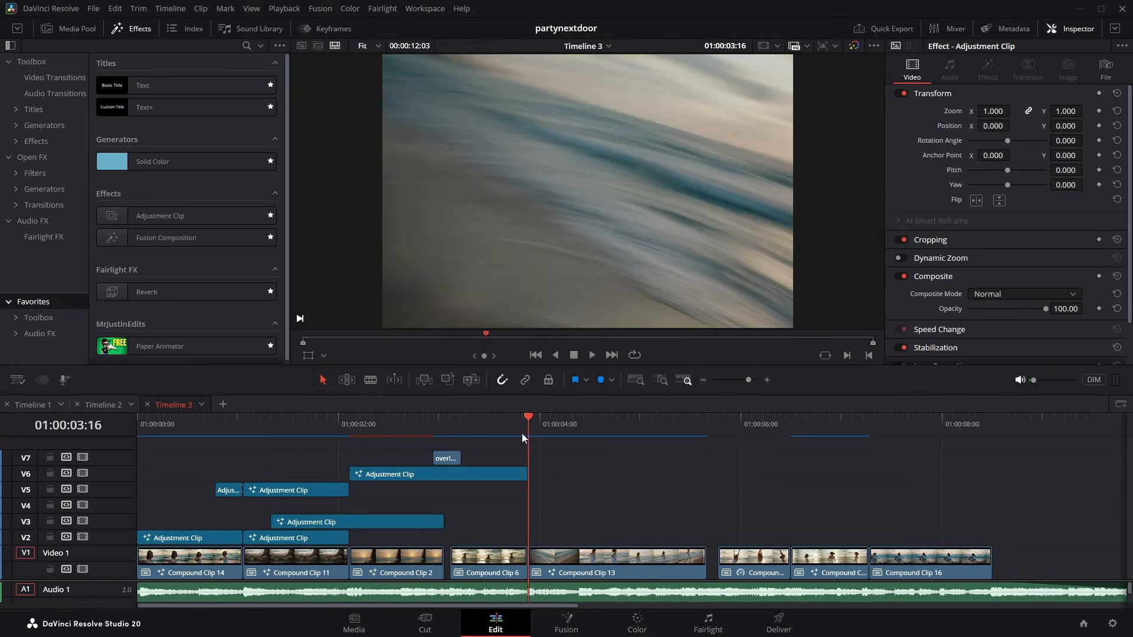
{"action": "left_click", "coordinate": [575, 553]}
{"action": "right_click", "coordinate": [575, 554]}
{"action": "left_click", "coordinate": [639, 392]}
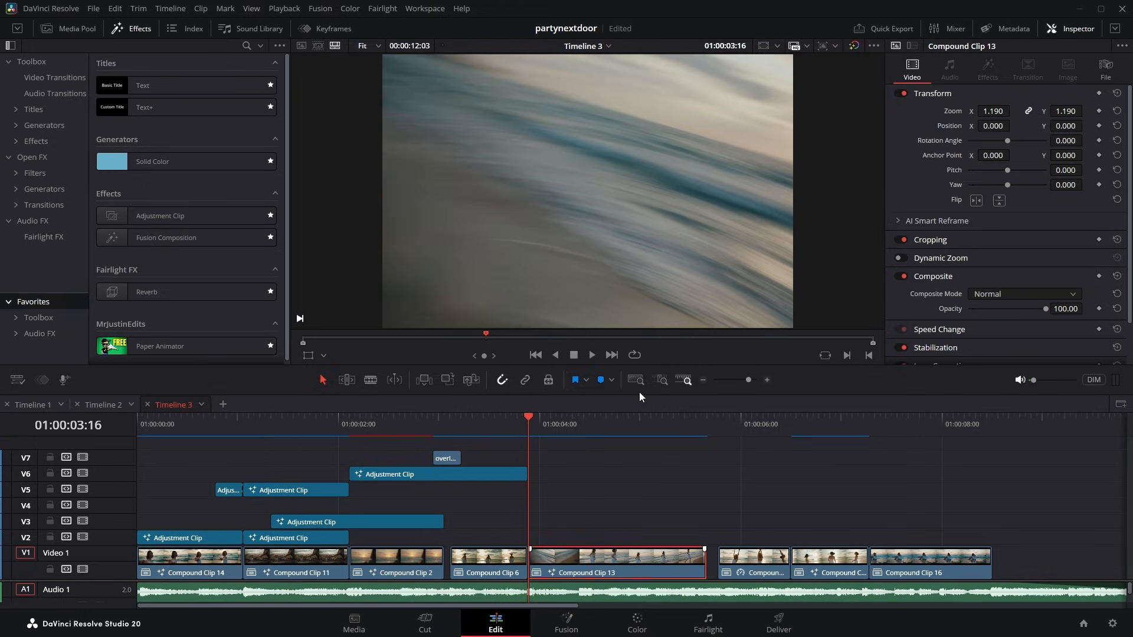
{"action": "key", "text": "space"}
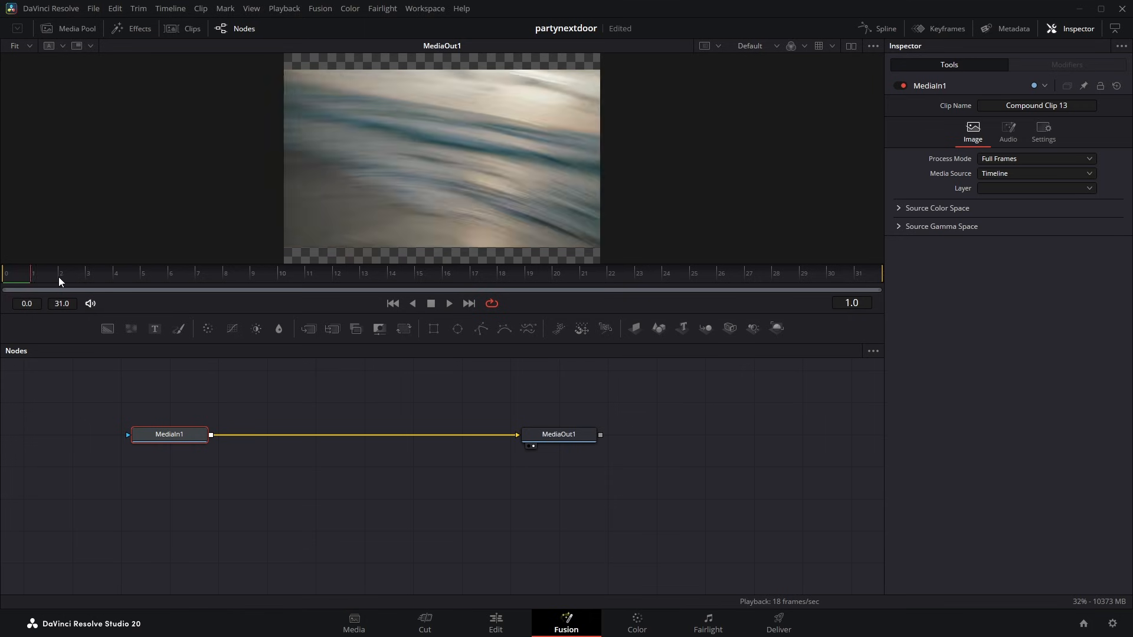
{"action": "left_click", "coordinate": [496, 622]}
Play back the timeline from 01:00:03:10 and scrub across Compound Clip 7.
{"action": "left_click", "coordinate": [496, 420]}
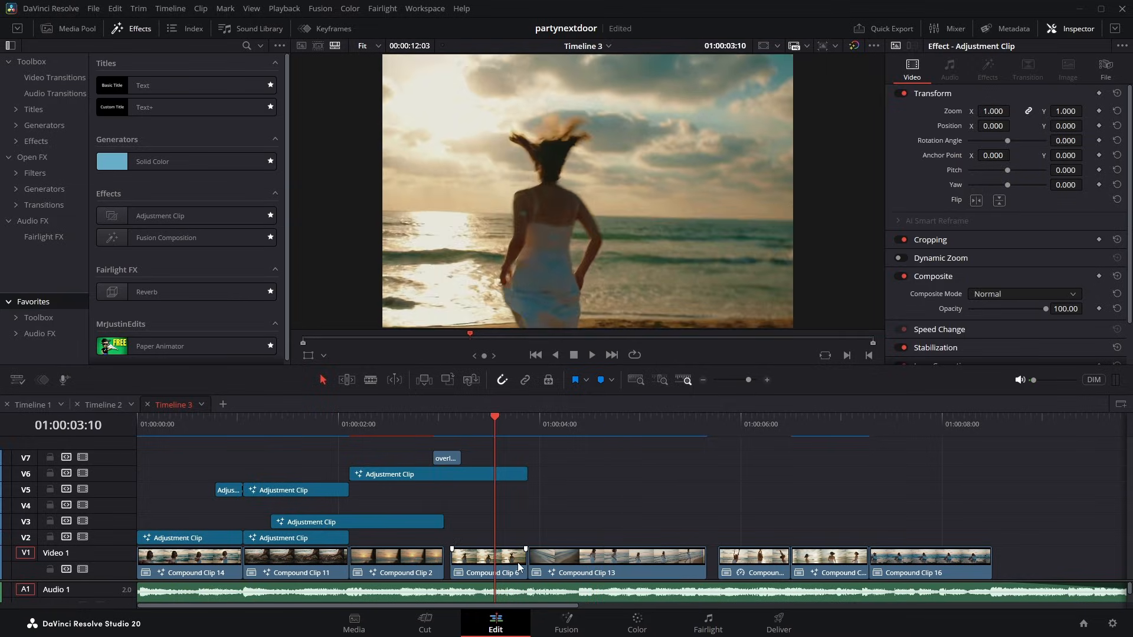
{"action": "key", "text": "space"}
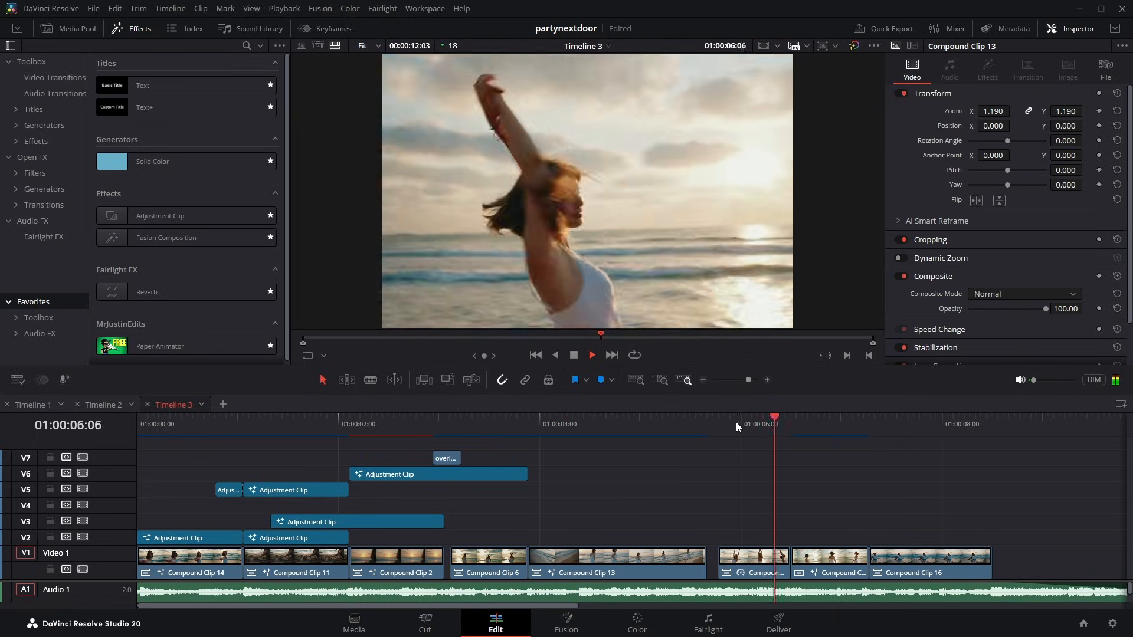
{"action": "key", "text": "space"}
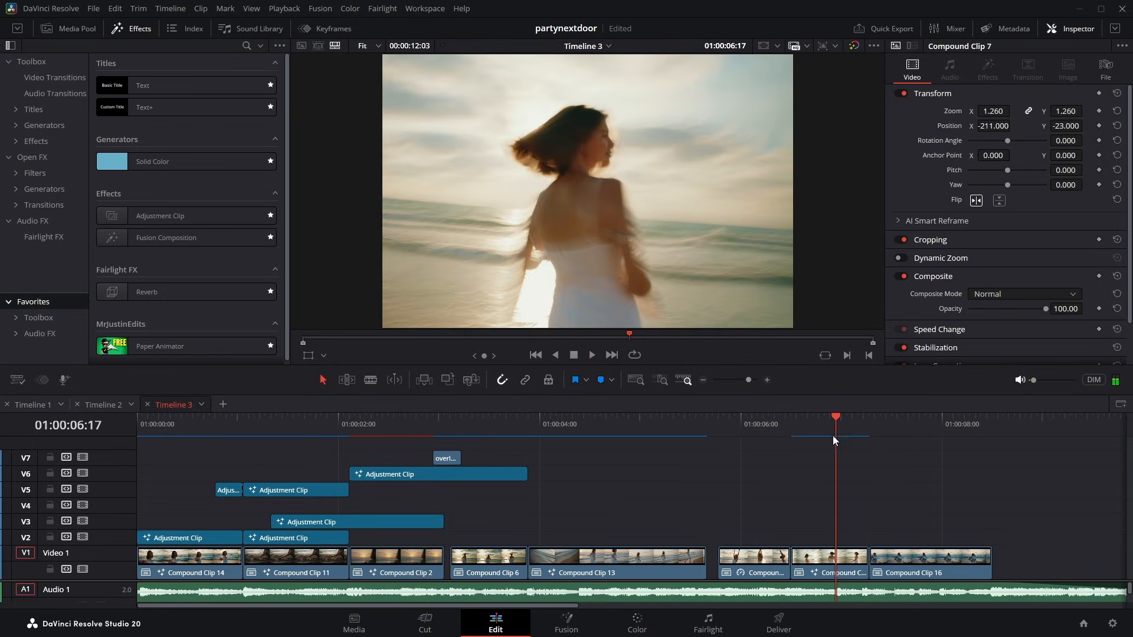
{"action": "mouse_move", "coordinate": [833, 435]}
{"action": "left_mouse_down"}
{"action": "mouse_move", "coordinate": [862, 432]}
{"action": "mouse_move", "coordinate": [840, 440]}
{"action": "left_mouse_up"}
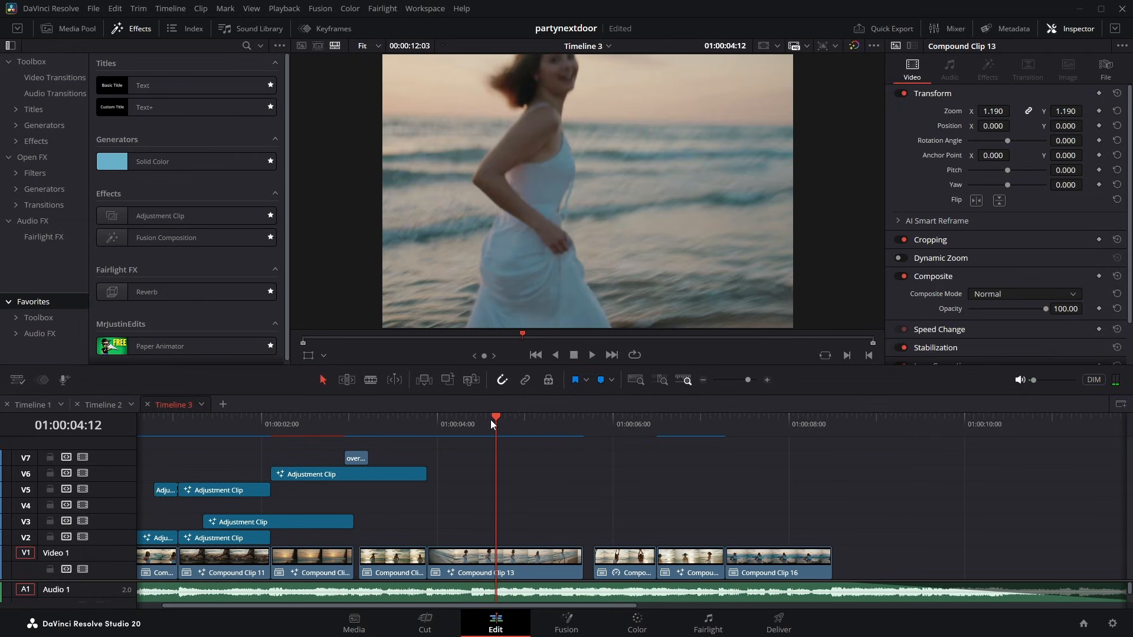
Review Compound Clip 13 from its start and place an adjustment clip above it on V3, starting at about 01:00:04:06.
{"action": "mouse_move", "coordinate": [490, 419]}
{"action": "left_mouse_down"}
{"action": "mouse_move", "coordinate": [470, 434]}
{"action": "mouse_move", "coordinate": [542, 420]}
{"action": "mouse_move", "coordinate": [496, 420]}
{"action": "left_mouse_up"}
{"action": "left_click", "coordinate": [536, 568]}
{"action": "left_click", "coordinate": [434, 428]}
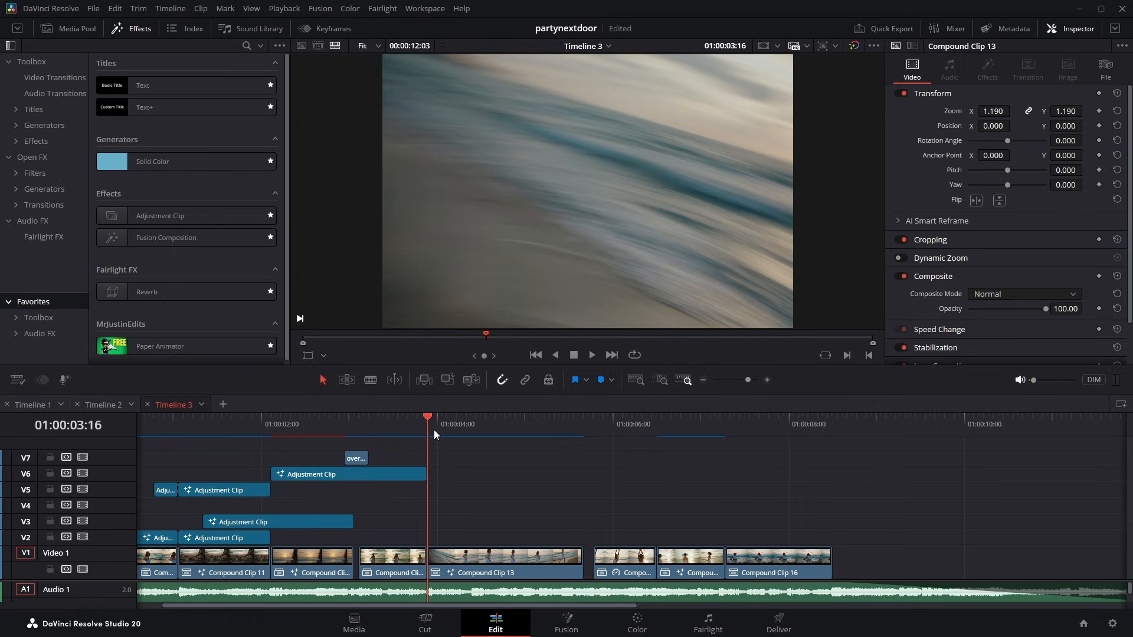
{"action": "left_click", "coordinate": [544, 561]}
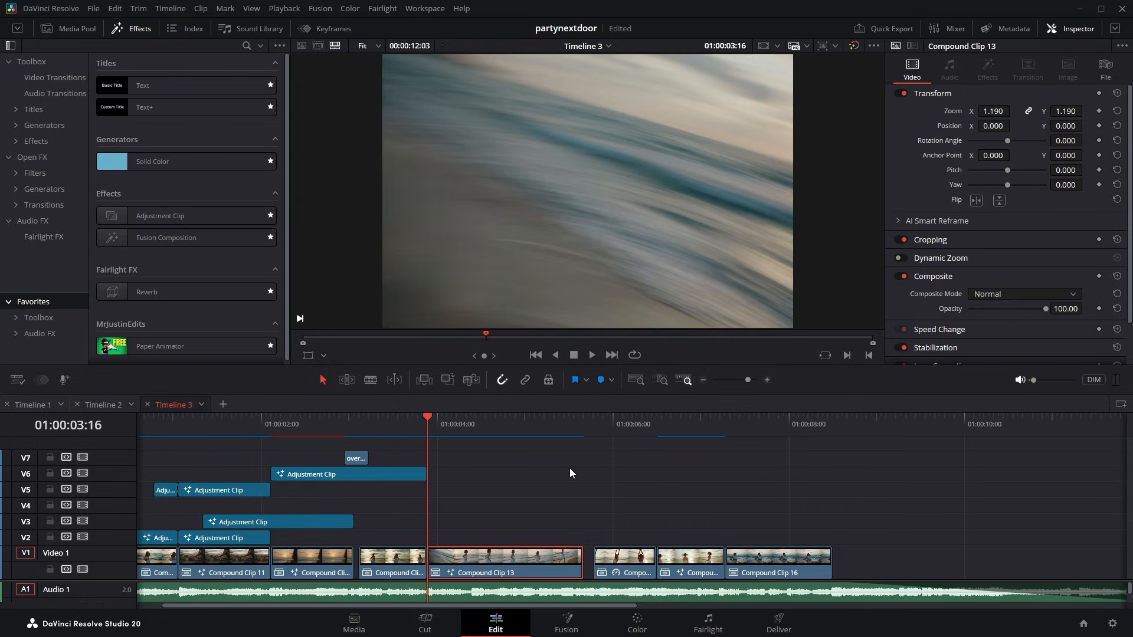
{"action": "key", "text": "space"}
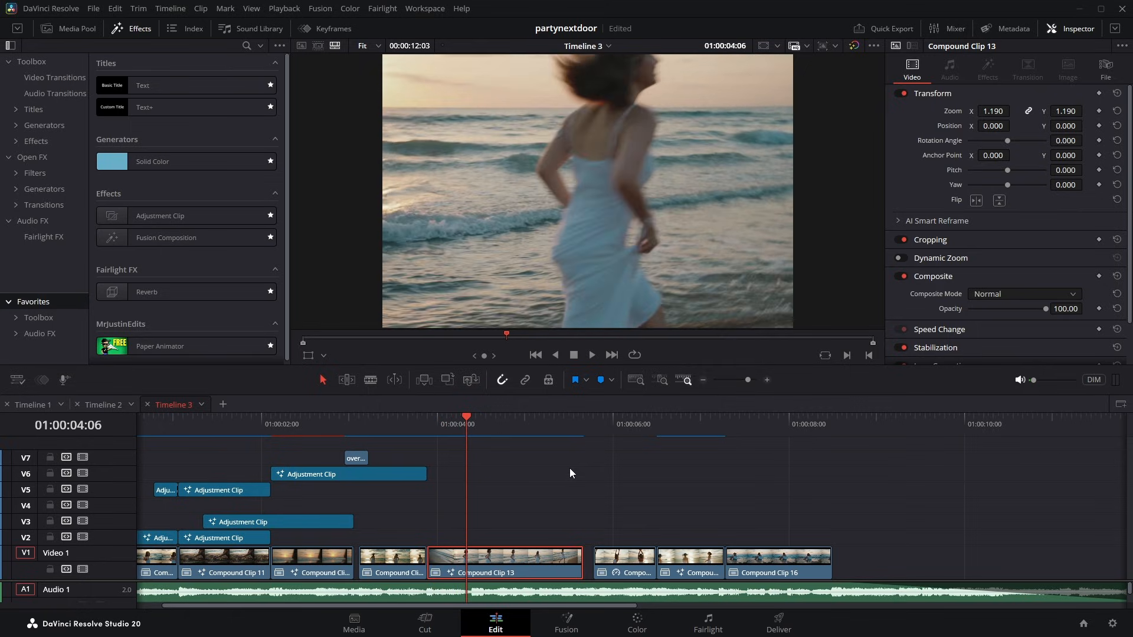
{"action": "left_click_drag", "start_coordinate": [249, 217], "coordinate": [467, 521]}
Cut the adjustment clip at the end of Compound Clip 13 at 01:00:05:12, delete the excess and move the remainder to V2.
{"action": "key", "text": "Down"}
{"action": "left_click", "coordinate": [603, 521]}
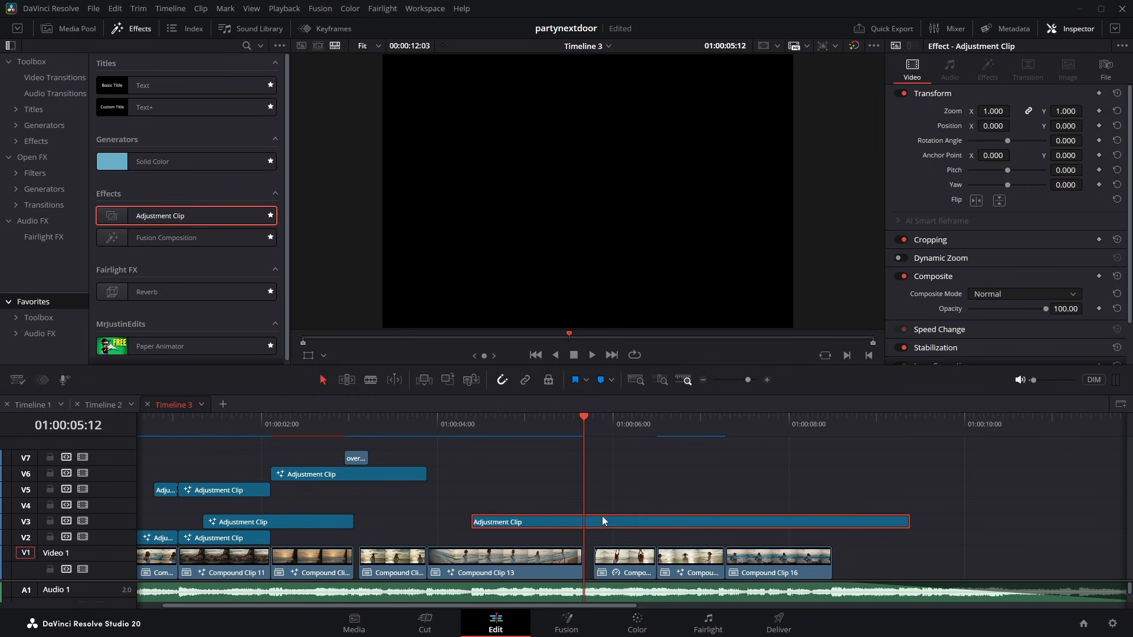
{"action": "key", "text": "ctrl+b"}
{"action": "left_click", "coordinate": [602, 522]}
{"action": "key", "text": "BackSpace"}
{"action": "left_click_drag", "start_coordinate": [560, 524], "coordinate": [562, 540]}
{"action": "left_click", "coordinate": [511, 448]}
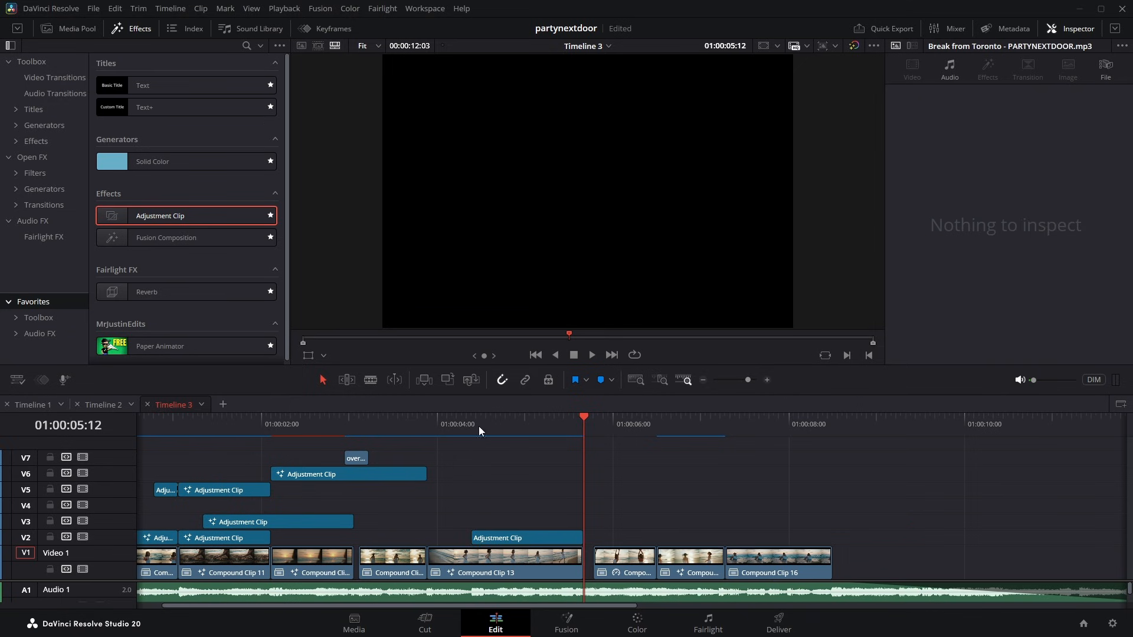
Open the new adjustment clip above Compound Clip 13 in Fusion and add a Stop Motion node after MediaIn1.
{"action": "left_click", "coordinate": [478, 425]}
{"action": "key", "text": "shift+5"}
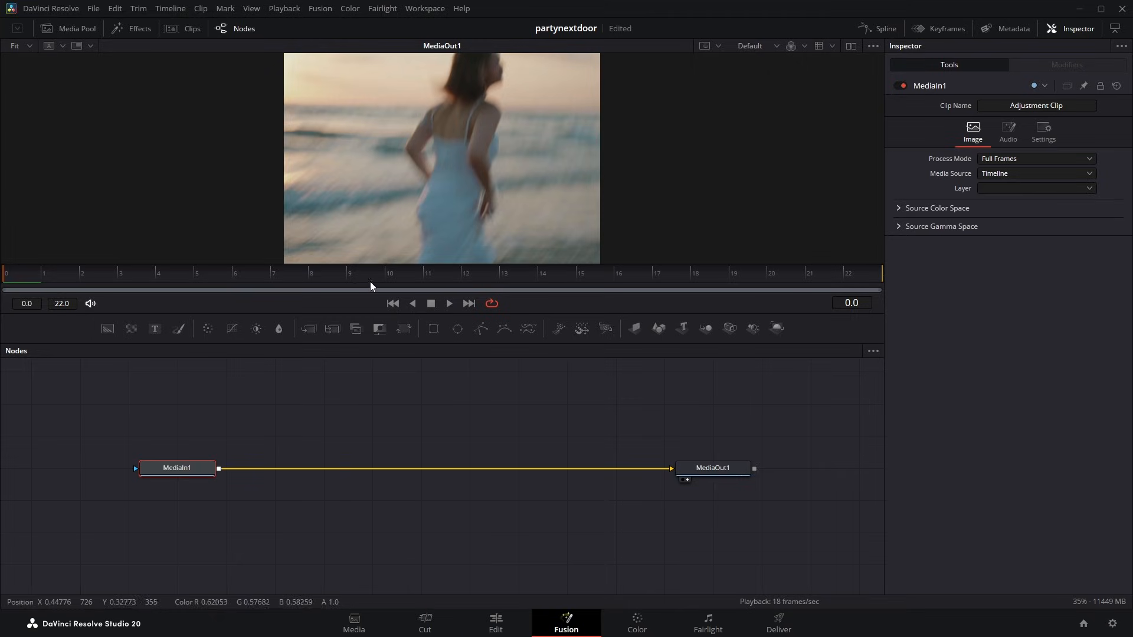
{"action": "key", "text": "shift+space"}
{"action": "type", "text": "stopmo"}
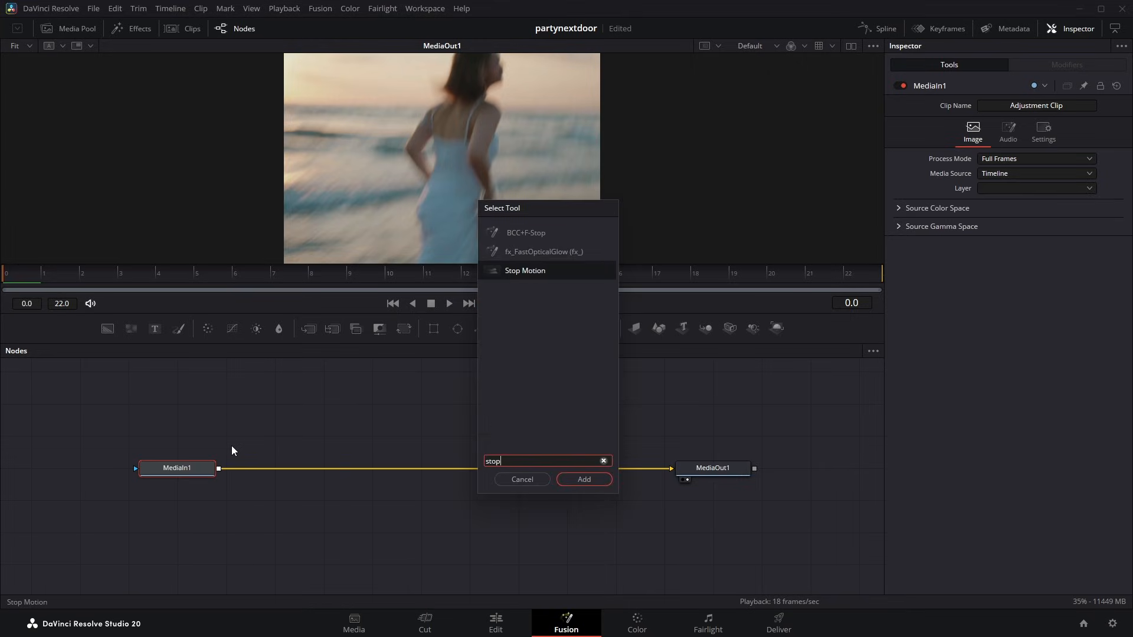
{"action": "key", "text": "Return"}
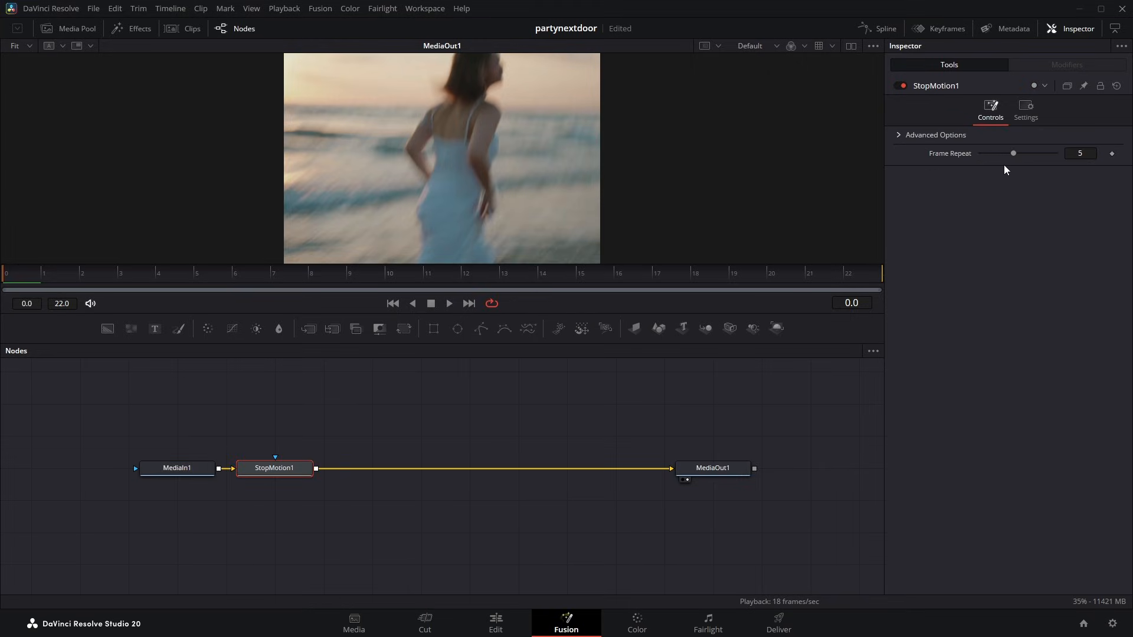
Set the Stop Motion node's frame repeat to 4, reposition the nodes and play back the effect.
{"action": "left_click", "coordinate": [1084, 154]}
{"action": "type", "text": "4"}
{"action": "left_click_drag", "start_coordinate": [472, 546], "coordinate": [584, 560]}
{"action": "left_click_drag", "start_coordinate": [422, 550], "coordinate": [277, 454]}
{"action": "left_click_drag", "start_coordinate": [400, 483], "coordinate": [304, 483]}
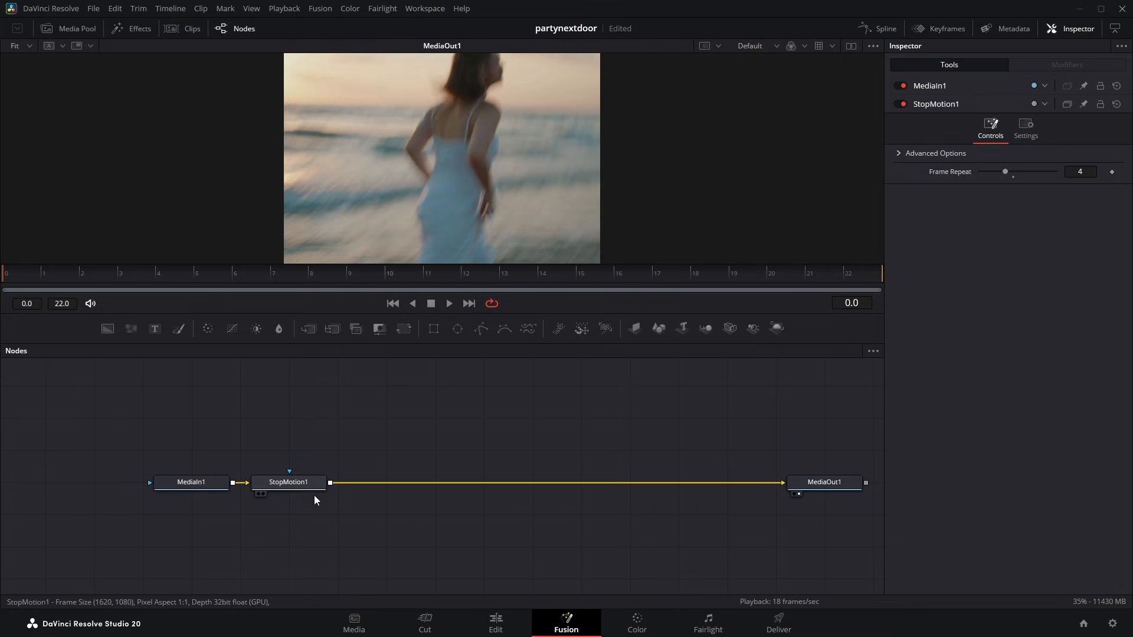
{"action": "key", "text": "space"}
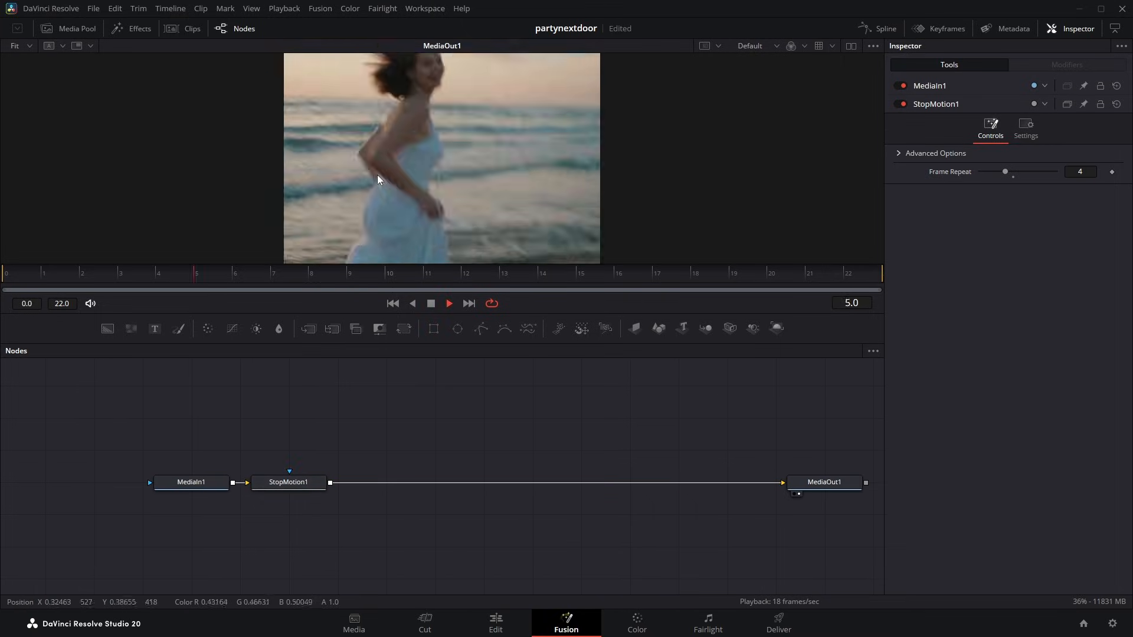
Add a Color Corrector node after StopMotion1 and reduce its saturation to 0.
{"action": "key", "text": "space"}
{"action": "left_click", "coordinate": [311, 483]}
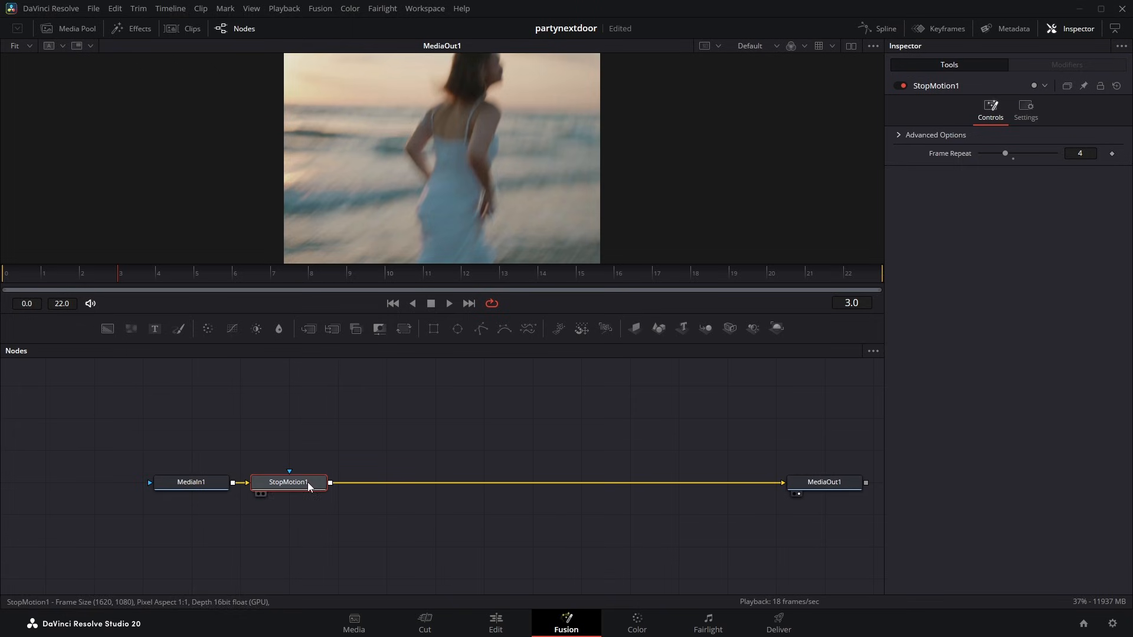
{"action": "left_click", "coordinate": [207, 328]}
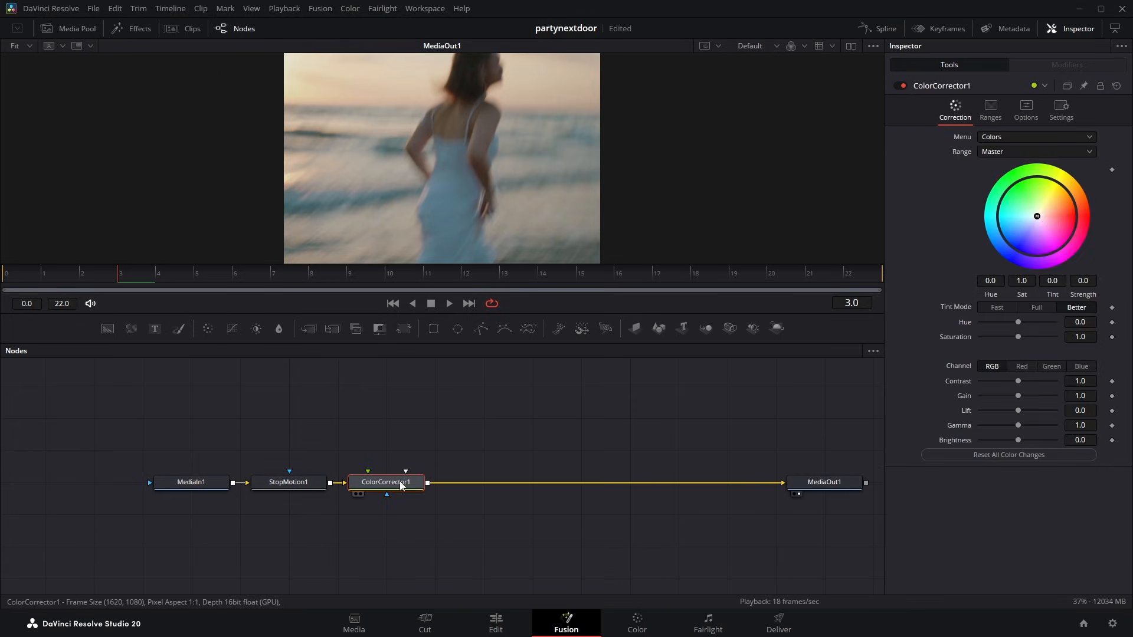
{"action": "left_click_drag", "start_coordinate": [1019, 337], "coordinate": [913, 341]}
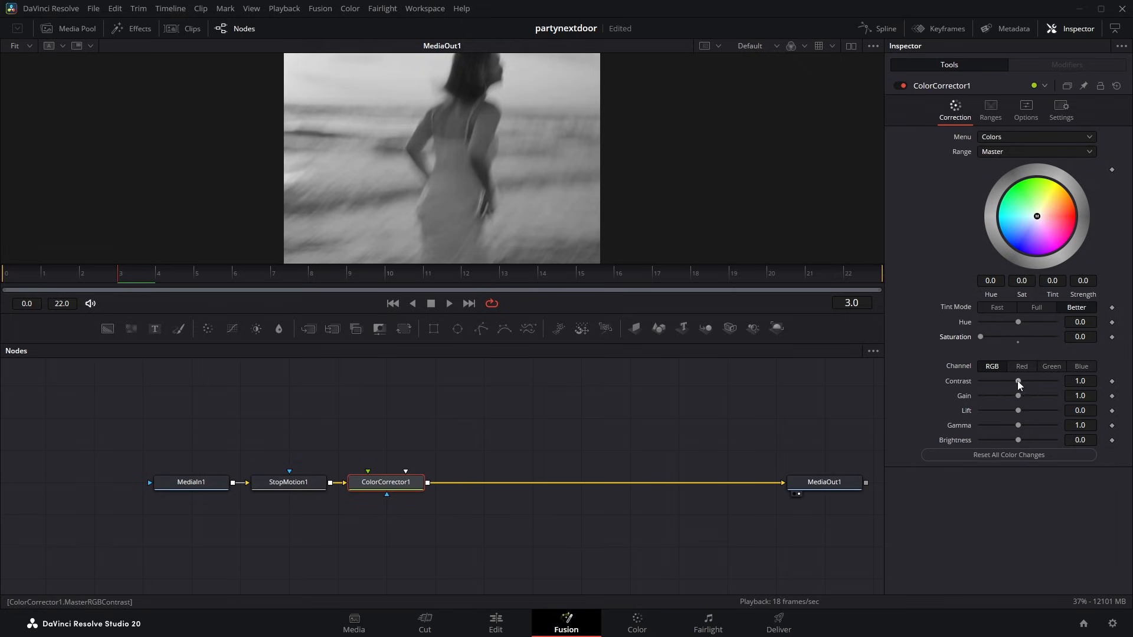
Set the Color Corrector's contrast to 1.32 and gamma to 0.84, then space the nodes further apart.
{"action": "left_click_drag", "start_coordinate": [1018, 381], "coordinate": [1023, 380]}
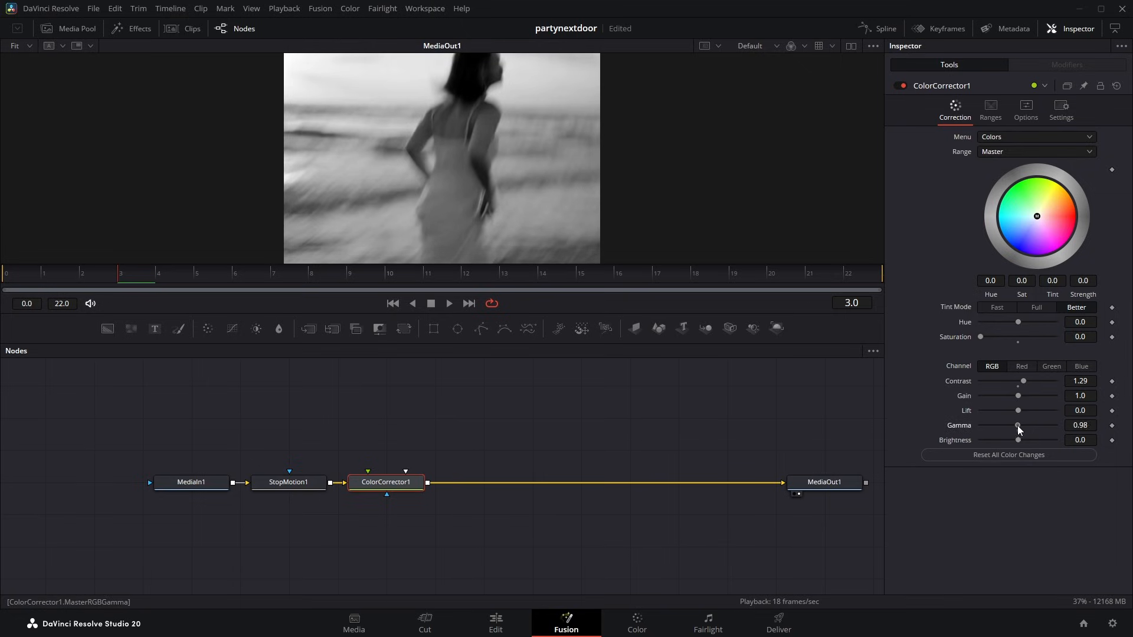
{"action": "left_click_drag", "start_coordinate": [1017, 426], "coordinate": [1014, 426]}
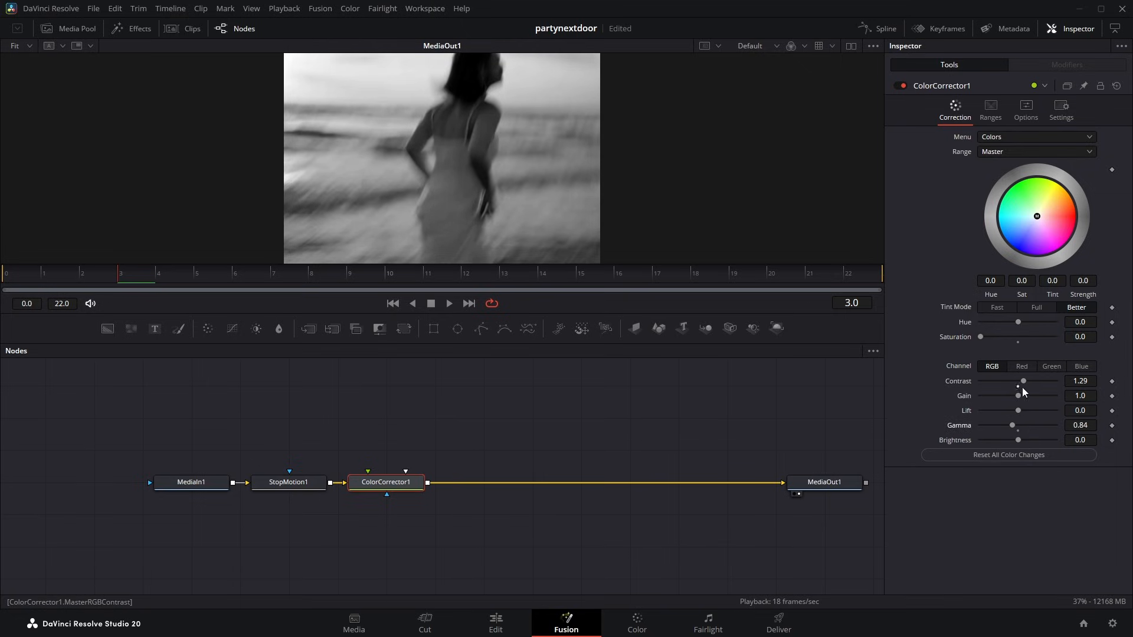
{"action": "left_click_drag", "start_coordinate": [1022, 381], "coordinate": [1023, 381]}
{"action": "left_click", "coordinate": [621, 436]}
{"action": "left_click_drag", "start_coordinate": [620, 436], "coordinate": [538, 453]}
{"action": "left_click_drag", "start_coordinate": [340, 466], "coordinate": [70, 519]}
{"action": "left_click", "coordinate": [286, 486]}
{"action": "left_click_drag", "start_coordinate": [299, 505], "coordinate": [332, 498]}
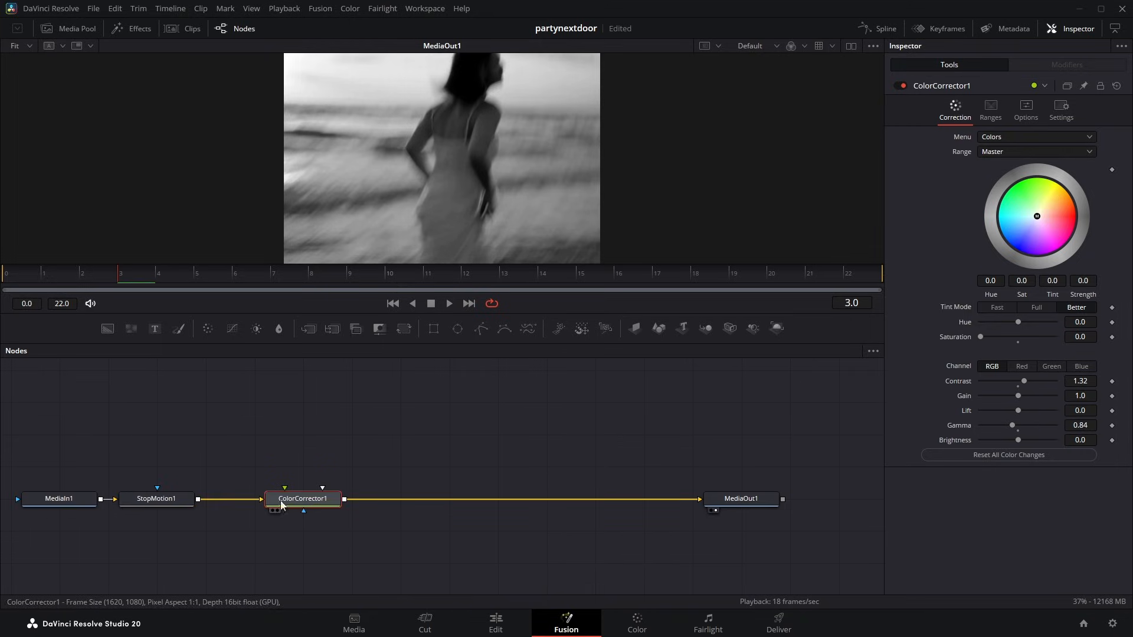
Add a Gaussian Blur node after ColorCorrector1 and attach an ellipse mask to it.
{"action": "key", "text": "shift+space"}
{"action": "type", "text": "gau"}
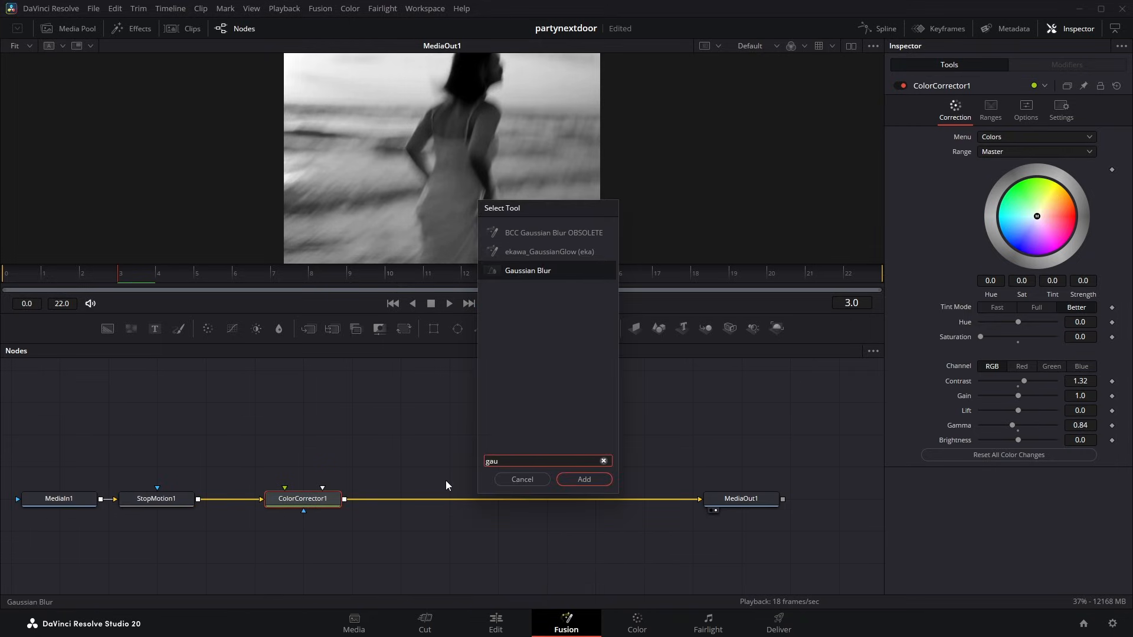
{"action": "key", "text": "Return"}
{"action": "left_click", "coordinate": [457, 329]}
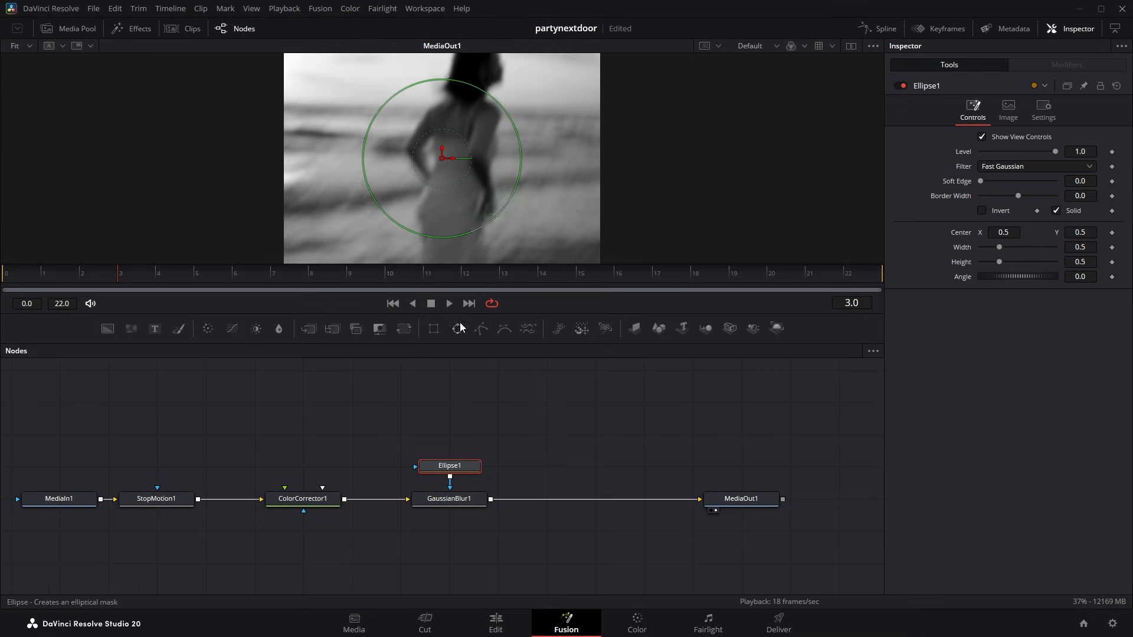
Enlarge the ellipse mask to about 0.75, invert it and soften its edge, and set the Gaussian Blur strength to 0.433.
{"action": "left_click_drag", "start_coordinate": [498, 182], "coordinate": [536, 233]}
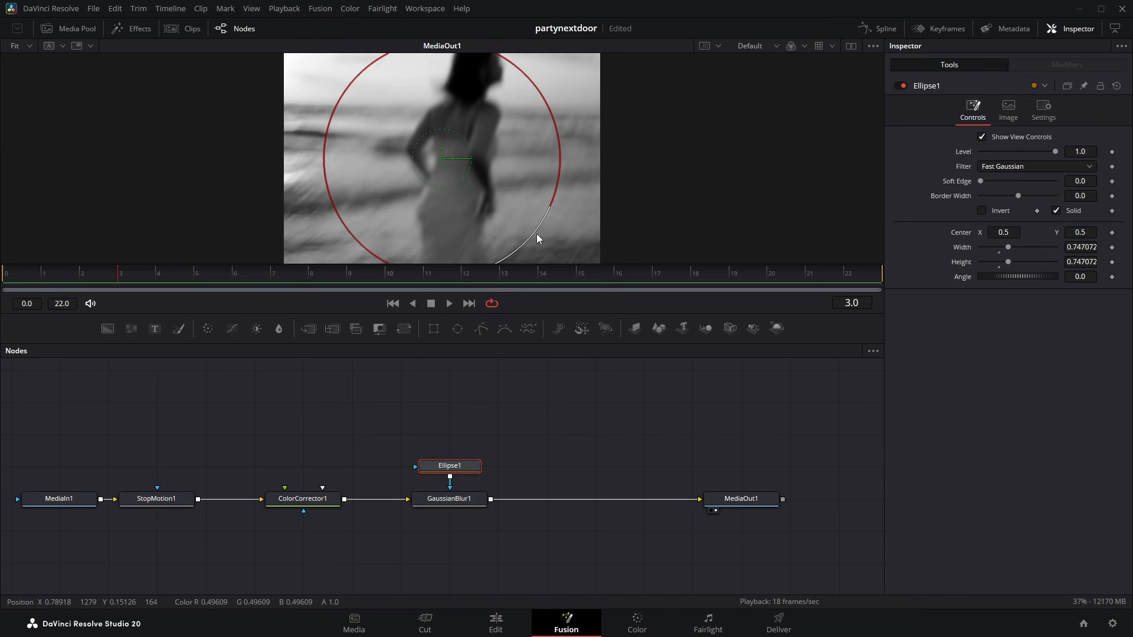
{"action": "left_click", "coordinate": [983, 211]}
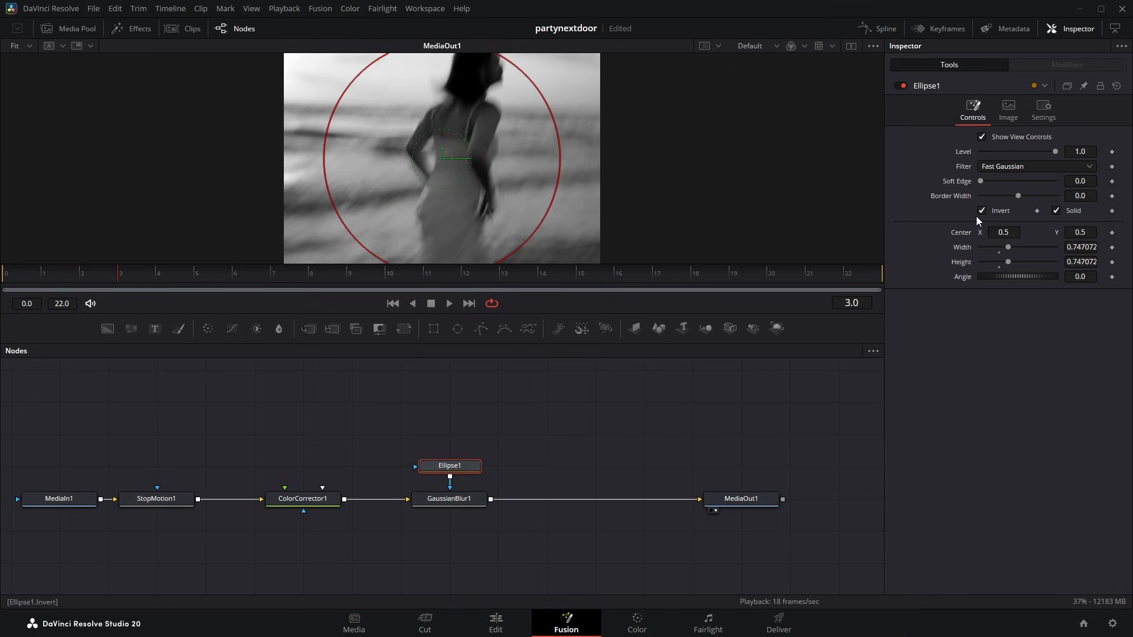
{"action": "left_click", "coordinate": [675, 405]}
{"action": "left_click", "coordinate": [450, 468]}
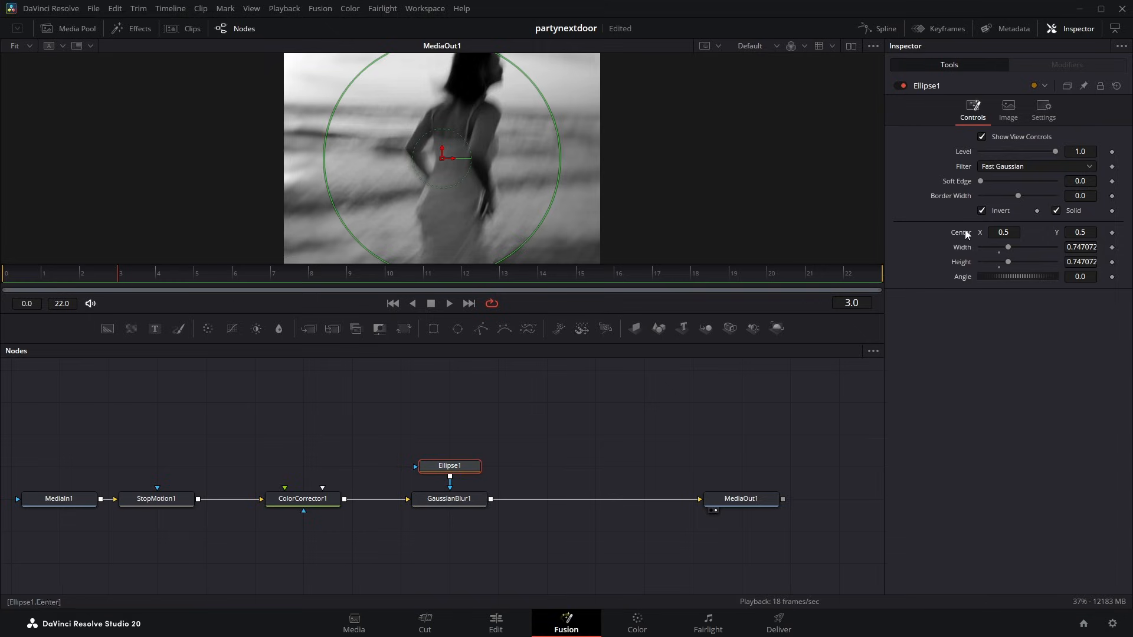
{"action": "left_click_drag", "start_coordinate": [981, 181], "coordinate": [1025, 181]}
{"action": "left_click", "coordinate": [590, 426]}
{"action": "left_click", "coordinate": [454, 499]}
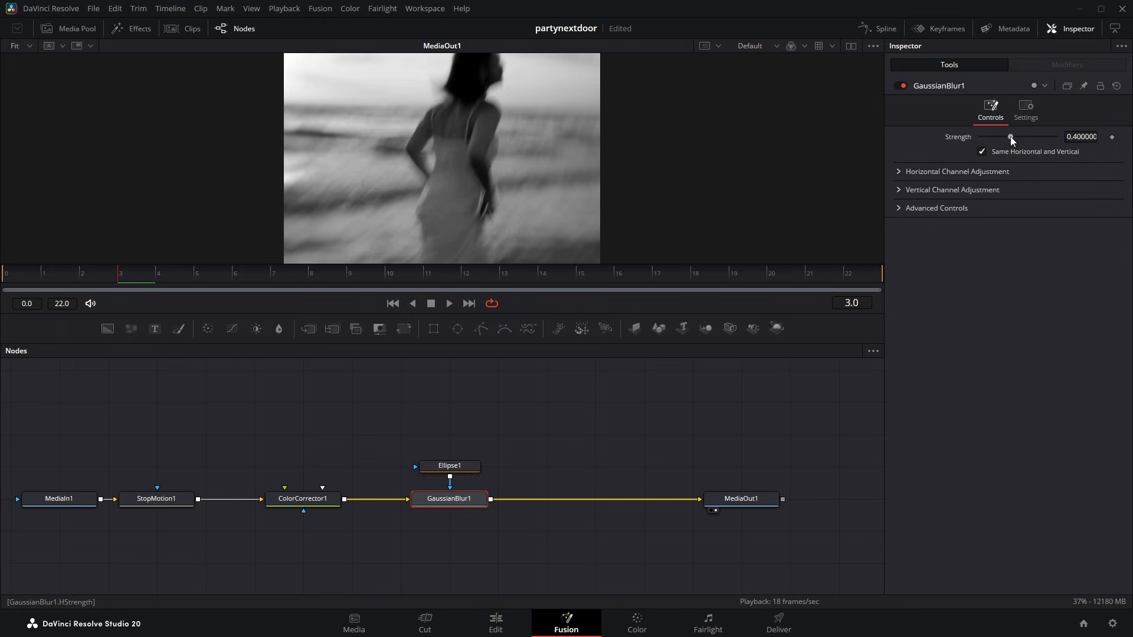
{"action": "mouse_move", "coordinate": [1010, 136]}
{"action": "left_mouse_down"}
{"action": "mouse_move", "coordinate": [1020, 136]}
{"action": "mouse_move", "coordinate": [1011, 140]}
{"action": "left_mouse_up"}
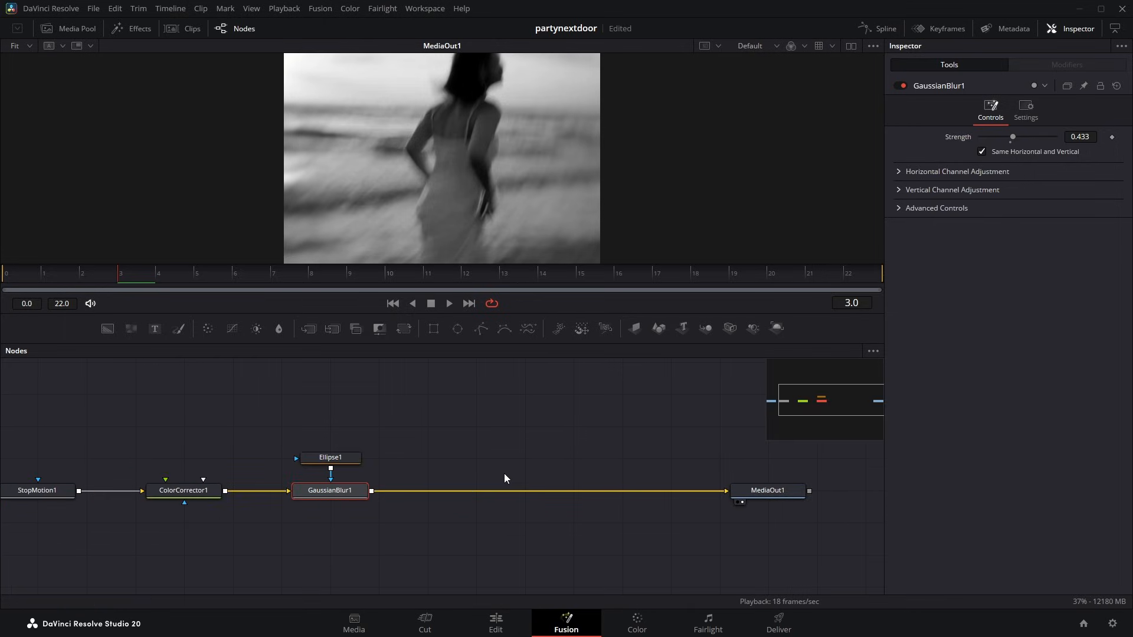
Add a Grain node after GaussianBlur1 with its power set to 8.35 and reposition the nodes.
{"action": "key", "text": "shift+space"}
{"action": "type", "text": "grain"}
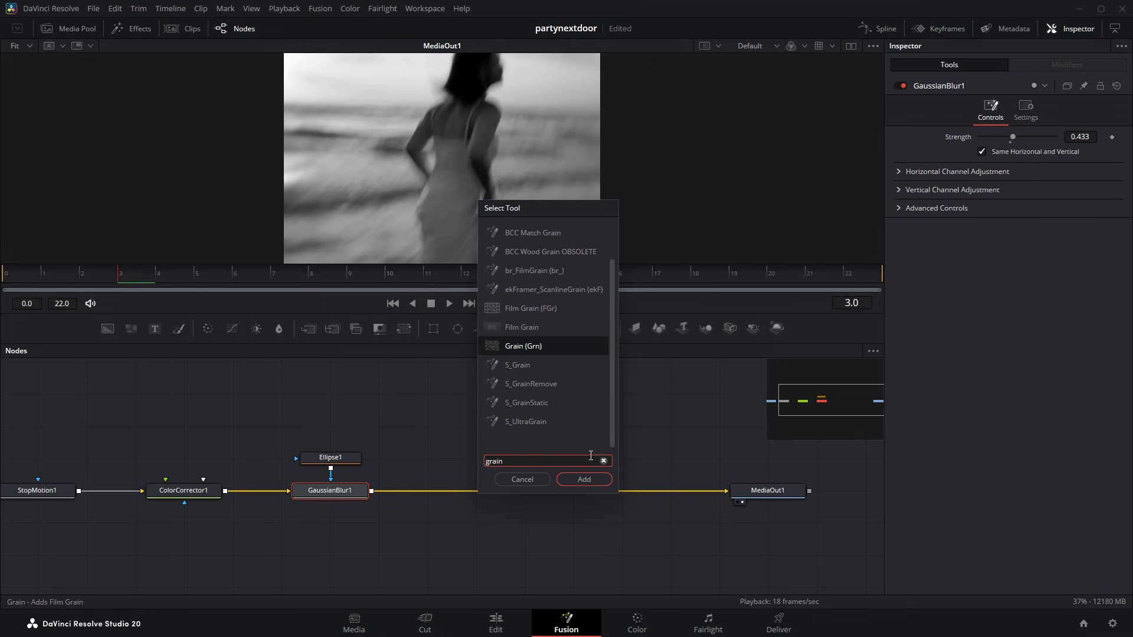
{"action": "key", "text": "Return"}
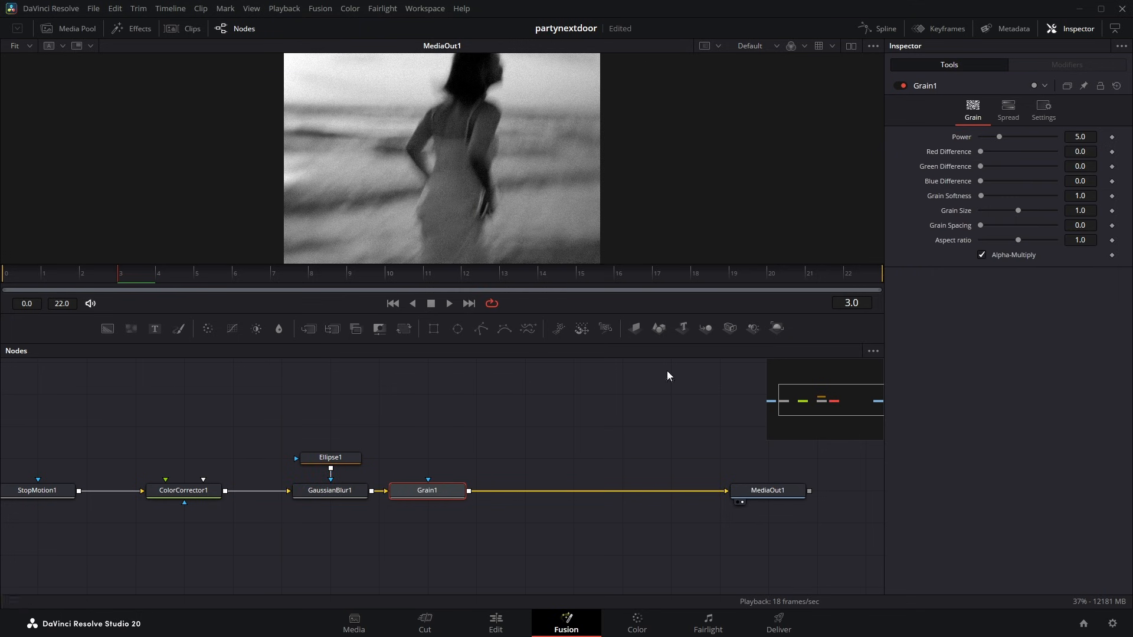
{"action": "mouse_move", "coordinate": [999, 136]}
{"action": "left_mouse_down"}
{"action": "mouse_move", "coordinate": [1020, 136]}
{"action": "mouse_move", "coordinate": [1011, 137]}
{"action": "left_mouse_up"}
{"action": "left_click", "coordinate": [696, 427]}
{"action": "left_click_drag", "start_coordinate": [423, 501], "coordinate": [341, 510]}
{"action": "left_click", "coordinate": [345, 501]}
Add a Flicker Addition node after Grain1 with range 0.039 and speed 2.839, and play back the effect in an enlarged viewer.
{"action": "key", "text": "shift+space"}
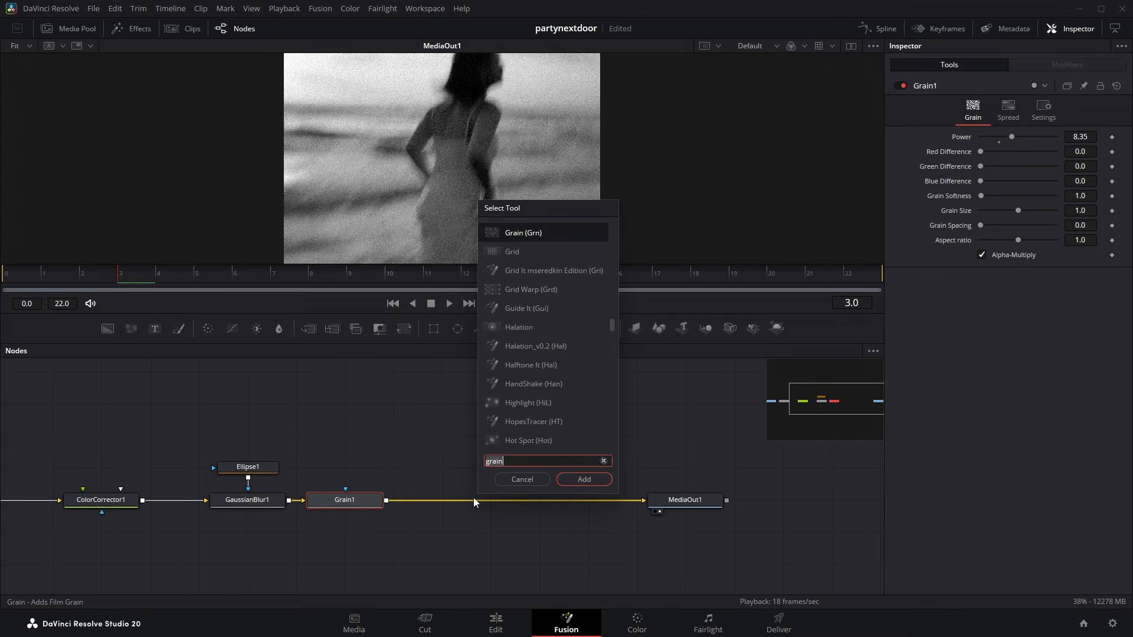
{"action": "type", "text": "flc"}
{"action": "key", "text": "BackSpace"}
{"action": "type", "text": "icker"}
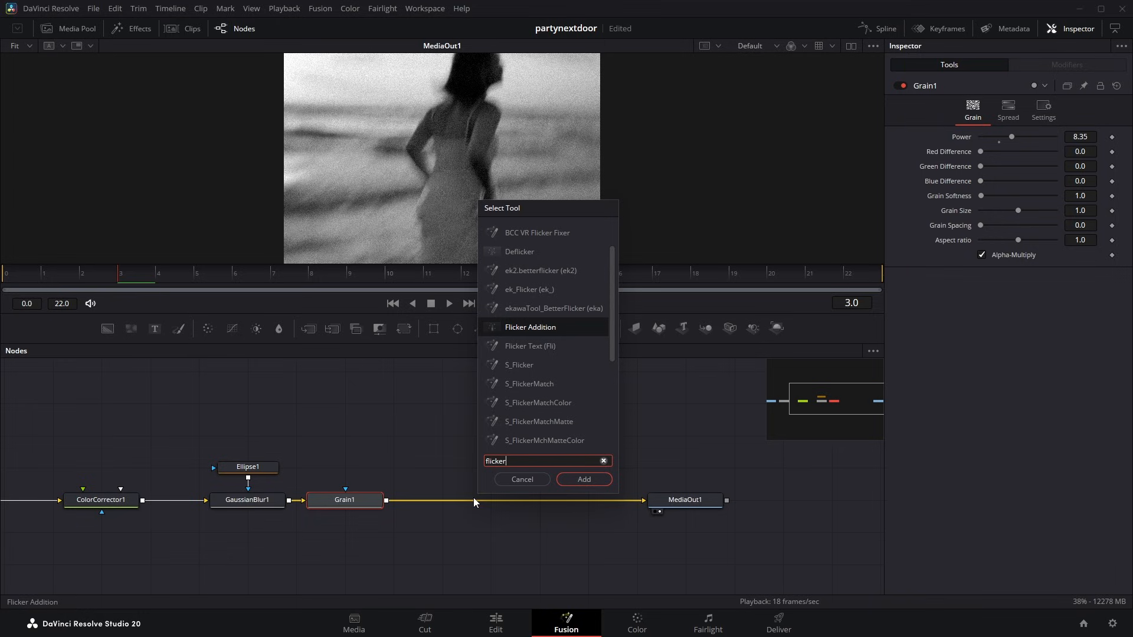
{"action": "left_click", "coordinate": [598, 479]}
{"action": "left_click_drag", "start_coordinate": [988, 152], "coordinate": [1041, 166]}
{"action": "key", "text": "space"}
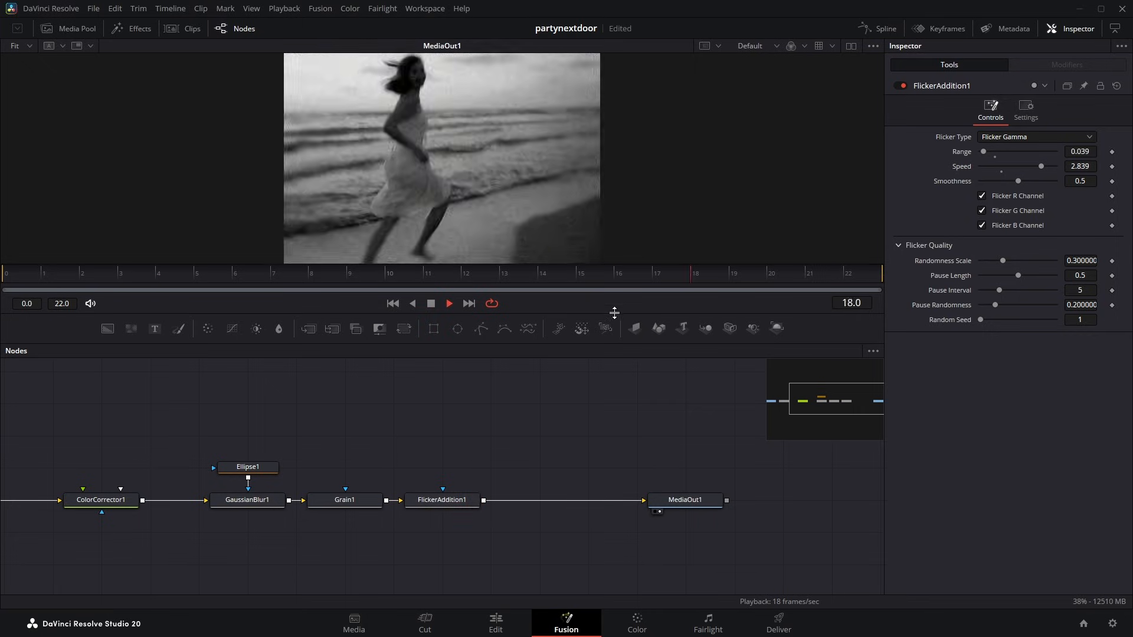
{"action": "left_click_drag", "start_coordinate": [614, 314], "coordinate": [614, 351]}
{"action": "left_click", "coordinate": [597, 442]}
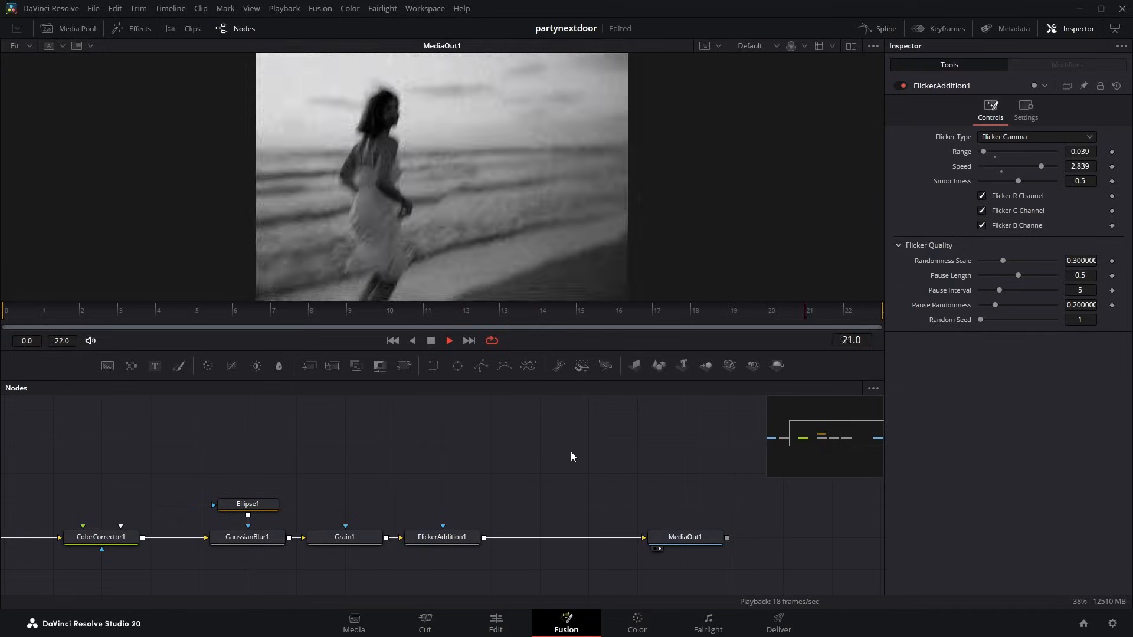
Return to the edit timeline and review Compound Clip 13 just before its stop-motion adjustment clip.
{"action": "key", "text": "shift+4"}
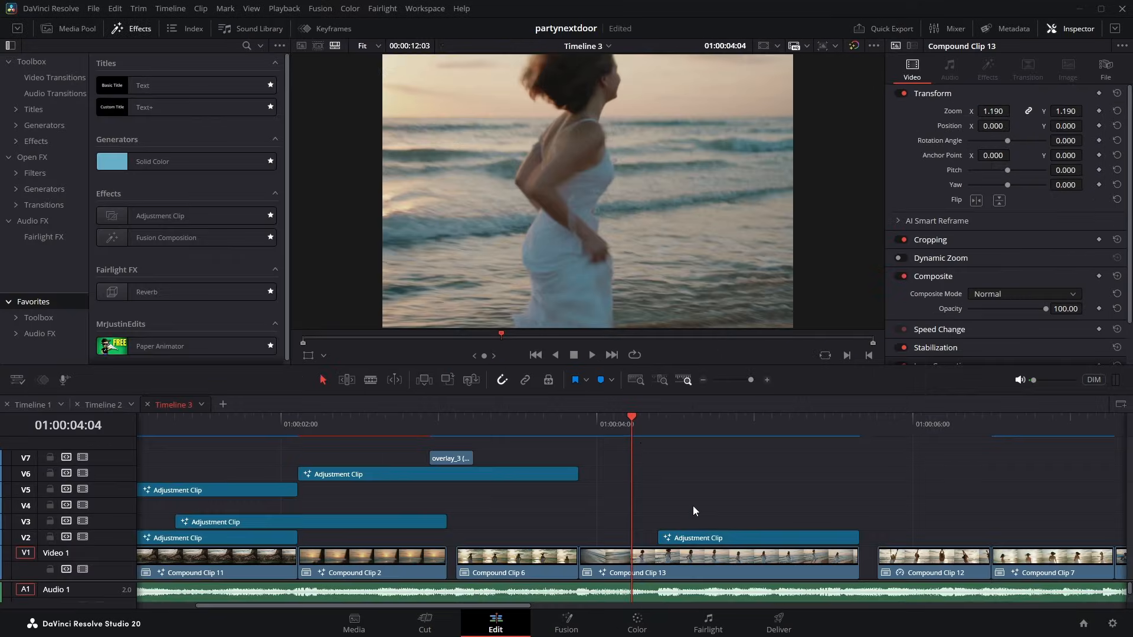
{"action": "mouse_move", "coordinate": [632, 420]}
{"action": "left_mouse_down"}
{"action": "mouse_move", "coordinate": [666, 422]}
{"action": "mouse_move", "coordinate": [579, 425]}
{"action": "mouse_move", "coordinate": [614, 428]}
{"action": "left_mouse_up"}
{"action": "key", "text": "space"}
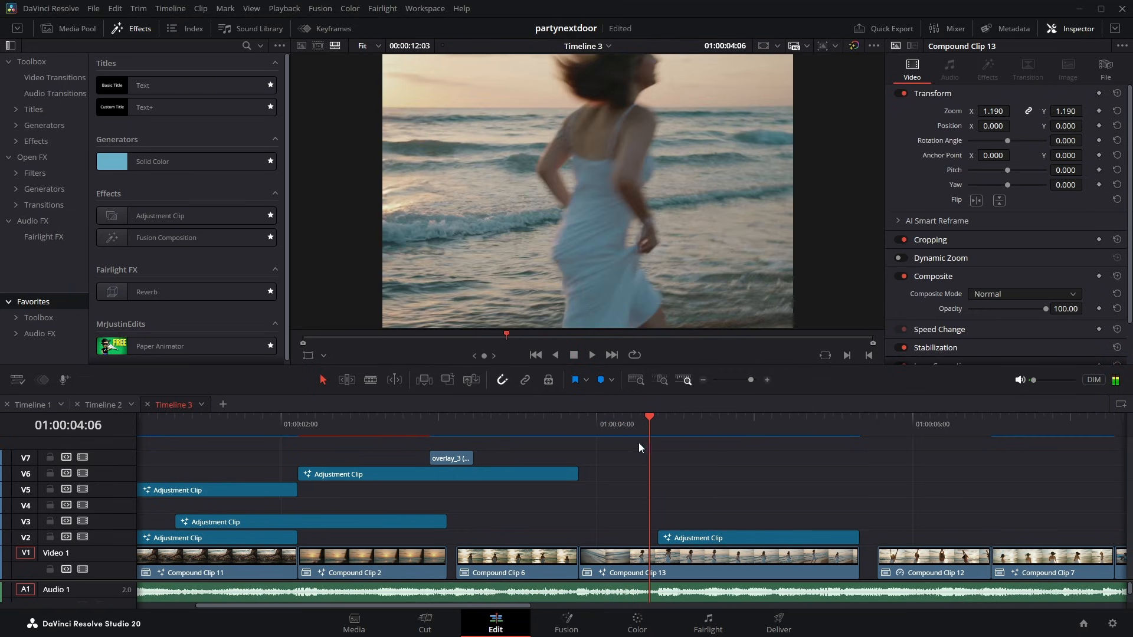
Place an adjustment clip on V3 from 01:00:04:05, cut it at 01:00:04:06 and delete the excess to leave one frame.
{"action": "left_click", "coordinate": [653, 423]}
{"action": "left_click_drag", "start_coordinate": [171, 215], "coordinate": [686, 497]}
{"action": "scroll", "coordinate": [686, 498], "scroll_direction": "up", "scroll_amount": 1}
{"action": "left_click", "coordinate": [642, 522]}
{"action": "key", "text": "ctrl+b"}
{"action": "left_click", "coordinate": [654, 523]}
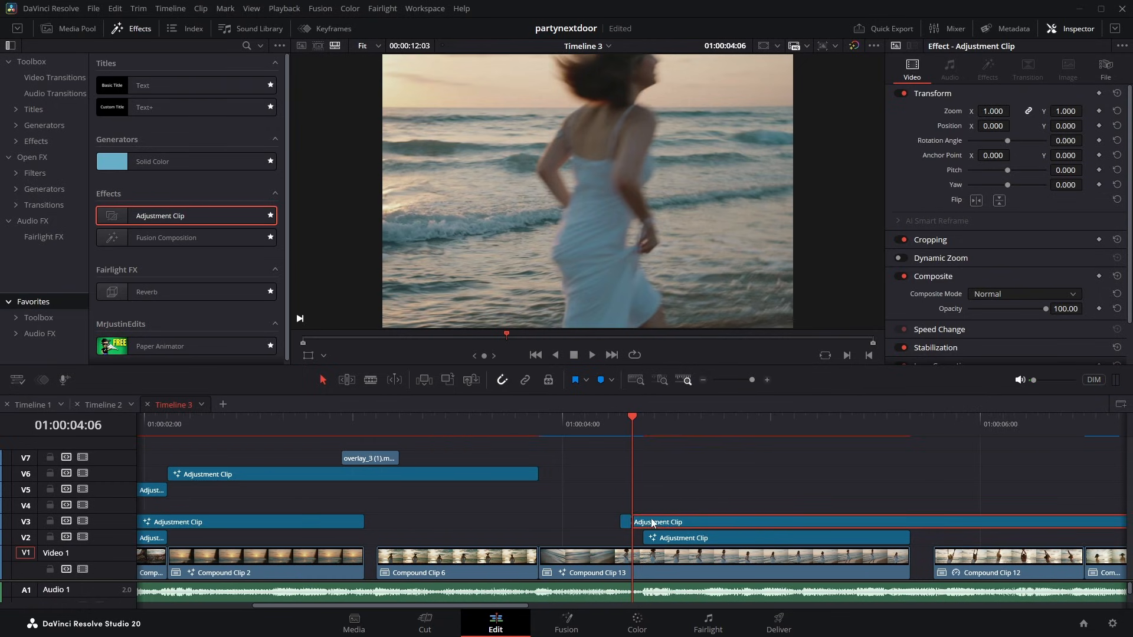
{"action": "key", "text": "BackSpace"}
Open the one-frame adjustment clip in Fusion and add a Brightness Contrast node with gain 3.67 and lift 0.21.
{"action": "left_click", "coordinate": [625, 522]}
{"action": "left_click", "coordinate": [623, 430]}
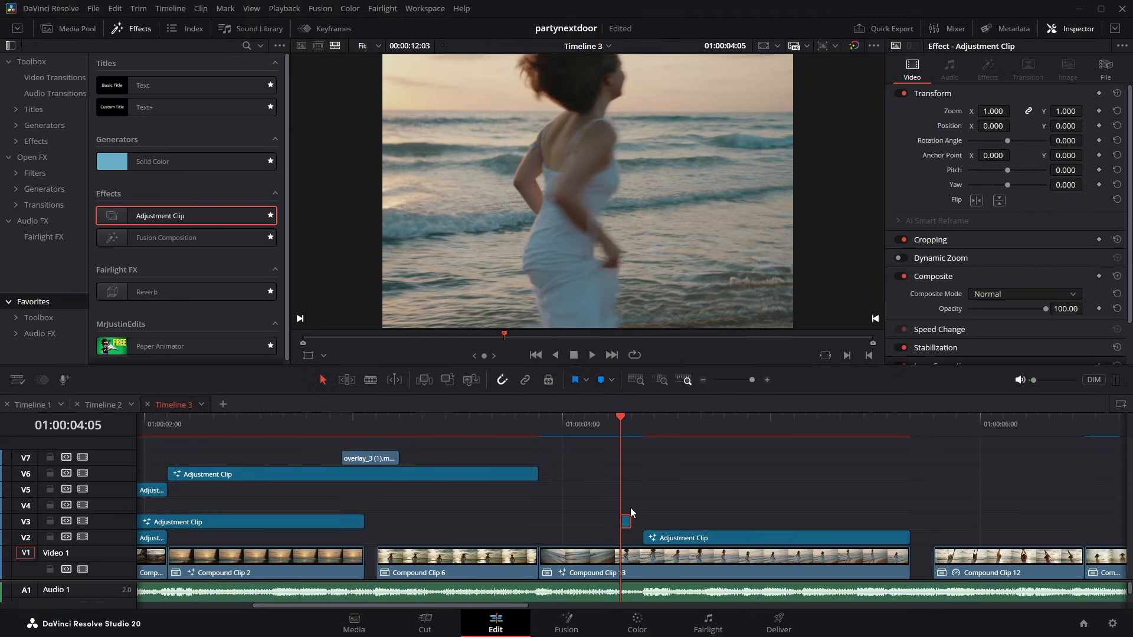
{"action": "right_click", "coordinate": [626, 524]}
{"action": "left_click", "coordinate": [691, 448]}
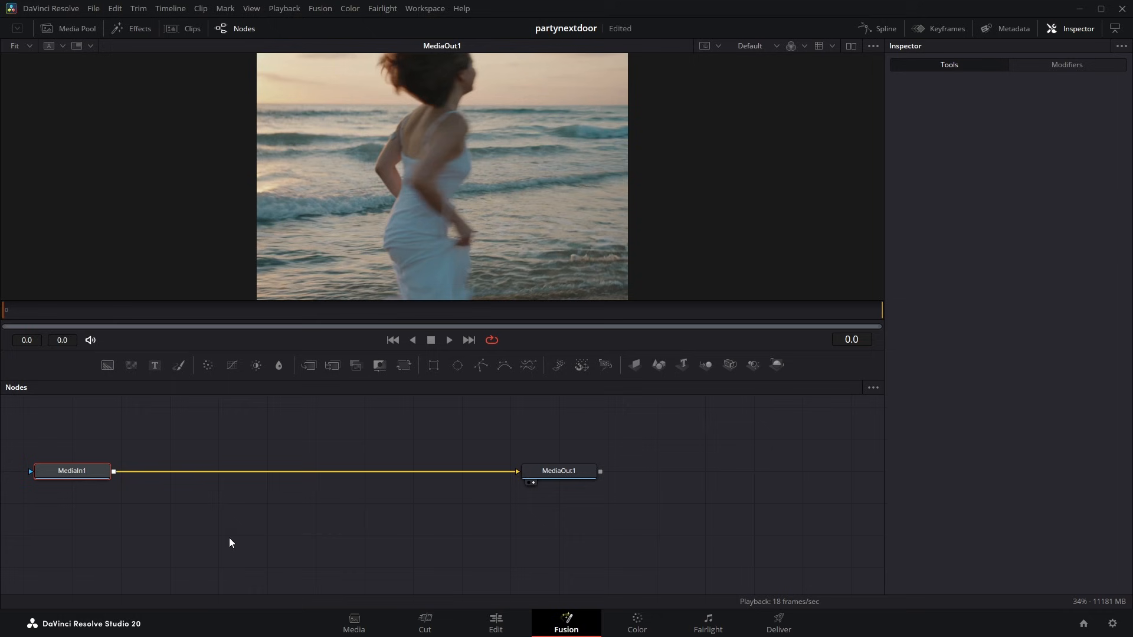
{"action": "left_click", "coordinate": [252, 367]}
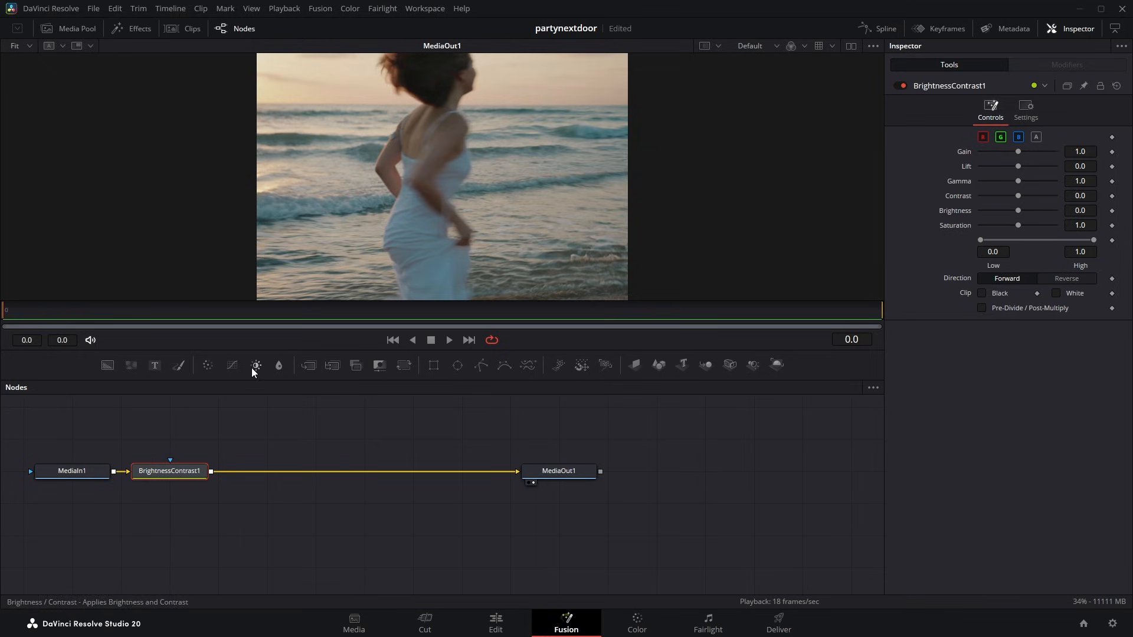
{"action": "mouse_move", "coordinate": [1018, 152]}
{"action": "left_mouse_down"}
{"action": "mouse_move", "coordinate": [1030, 152]}
{"action": "mouse_move", "coordinate": [1025, 167]}
{"action": "left_mouse_up"}
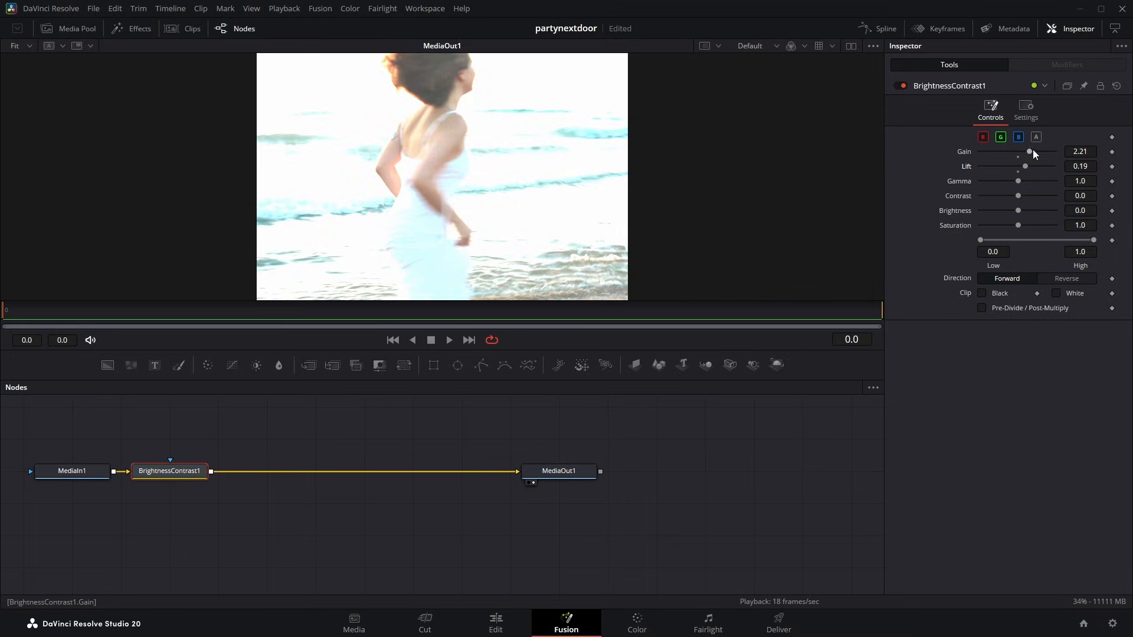
{"action": "mouse_move", "coordinate": [1032, 151]}
{"action": "left_mouse_down"}
{"action": "mouse_move", "coordinate": [1043, 151]}
{"action": "mouse_move", "coordinate": [1027, 167]}
{"action": "left_mouse_up"}
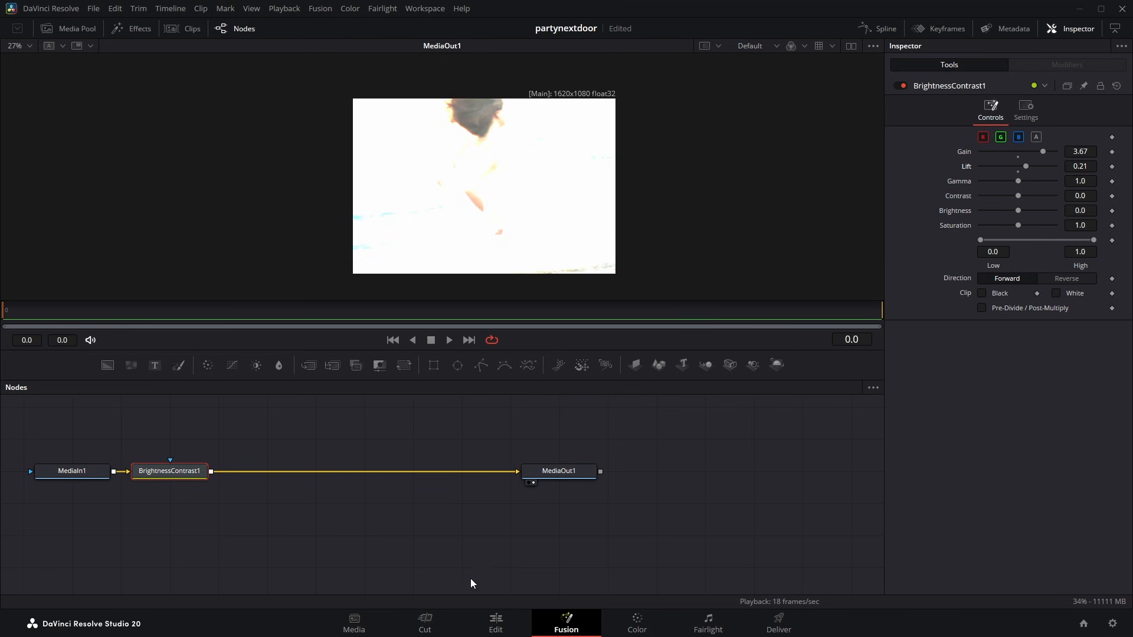
Return to the edit timeline and duplicate the one-frame flash clip on V3 directly after the original, at 01:00:04:06.
{"action": "left_click", "coordinate": [496, 622]}
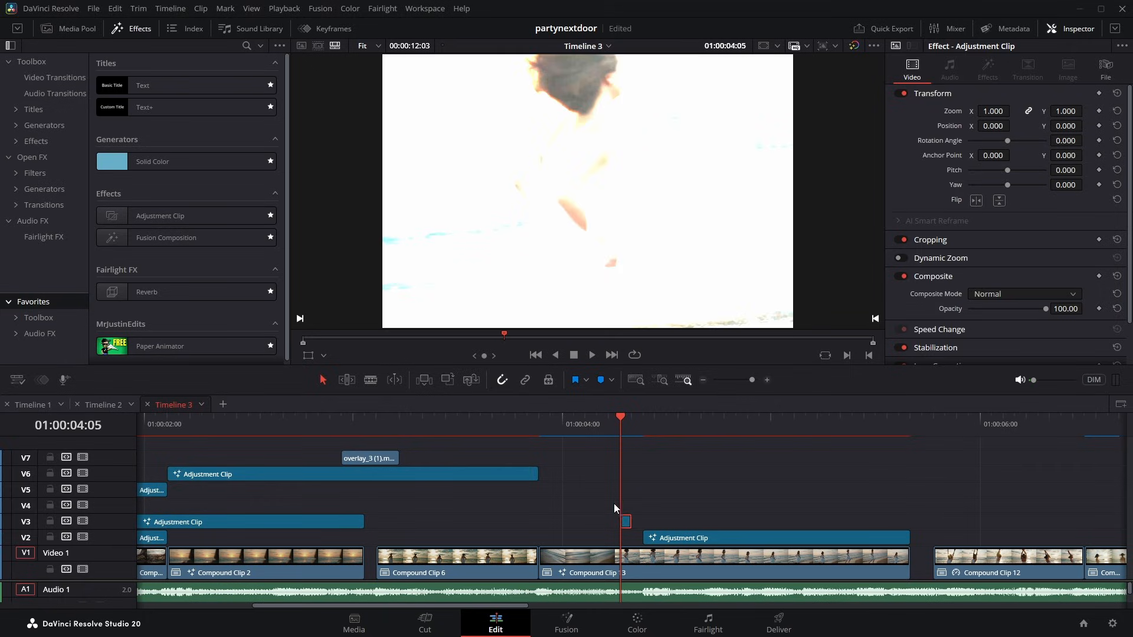
{"action": "left_click_drag", "start_coordinate": [625, 522], "coordinate": [640, 524], "text": "alt"}
{"action": "left_click", "coordinate": [640, 428]}
{"action": "key", "text": "Left"}
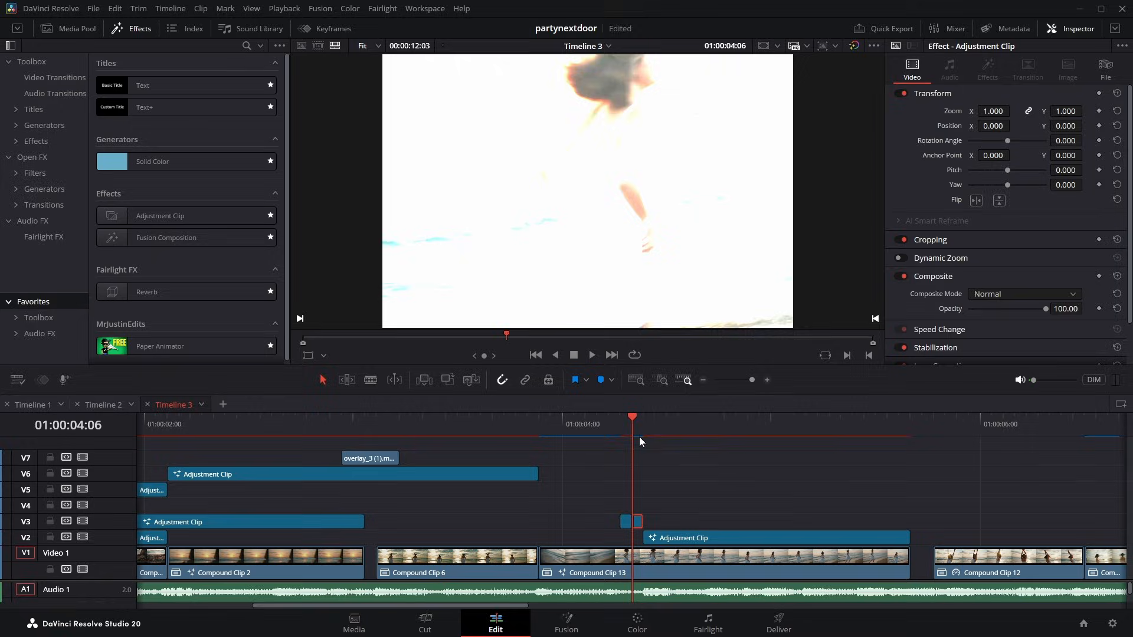
Open the duplicated clip in Fusion and replace its Brightness Contrast node with a fresh one set to gain 0.58.
{"action": "right_click", "coordinate": [635, 524]}
{"action": "left_click", "coordinate": [701, 444]}
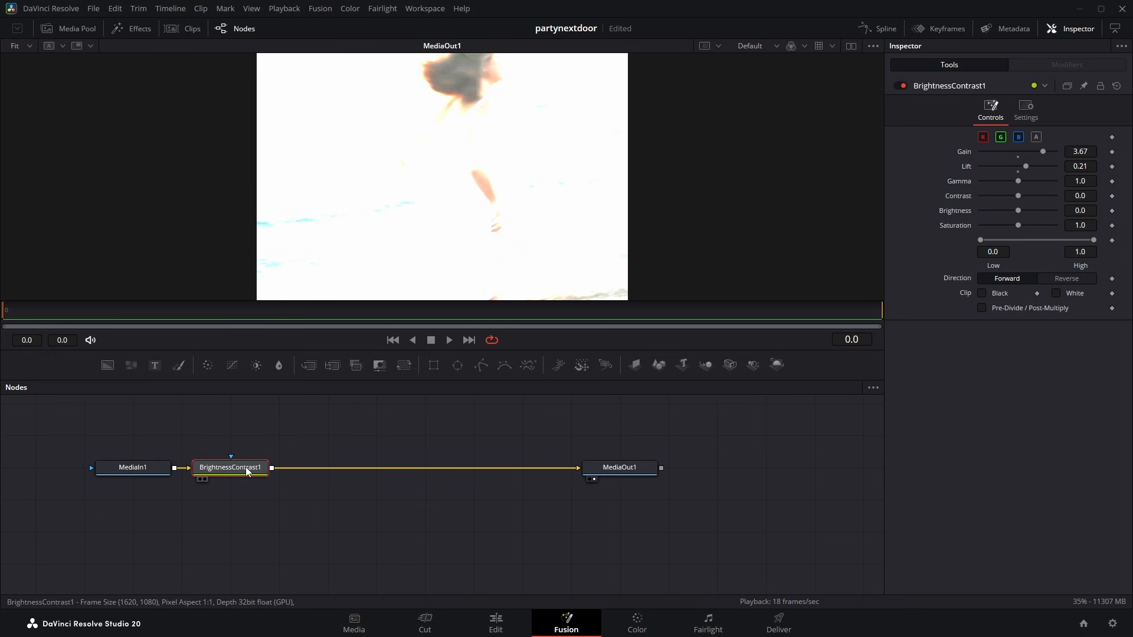
{"action": "key", "text": "Delete"}
{"action": "left_click", "coordinate": [145, 472]}
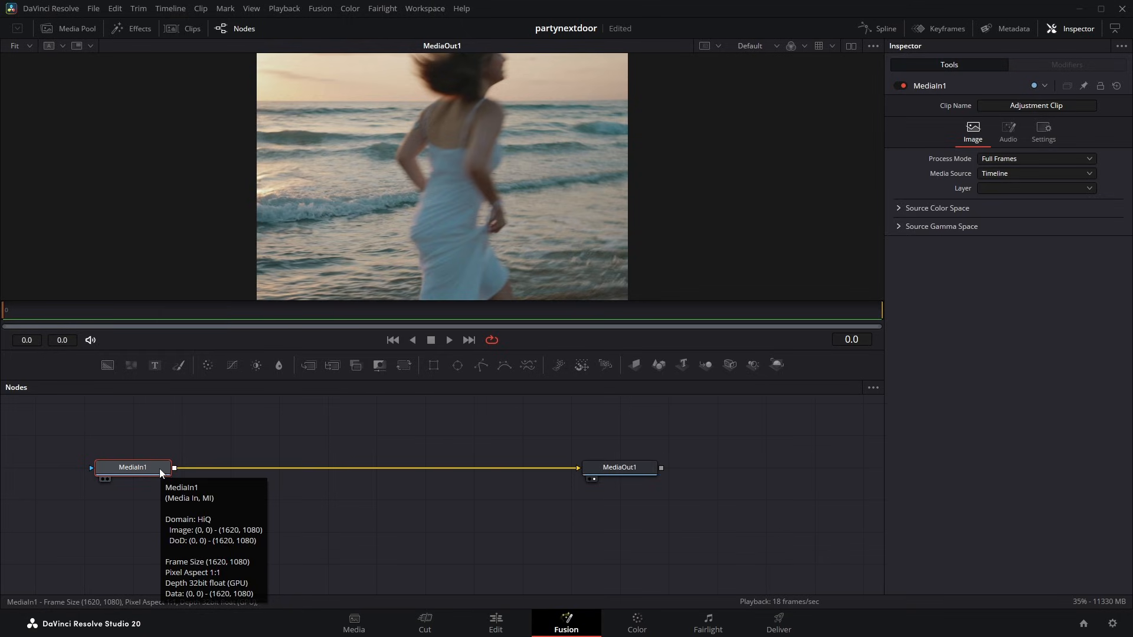
{"action": "left_click", "coordinate": [257, 365]}
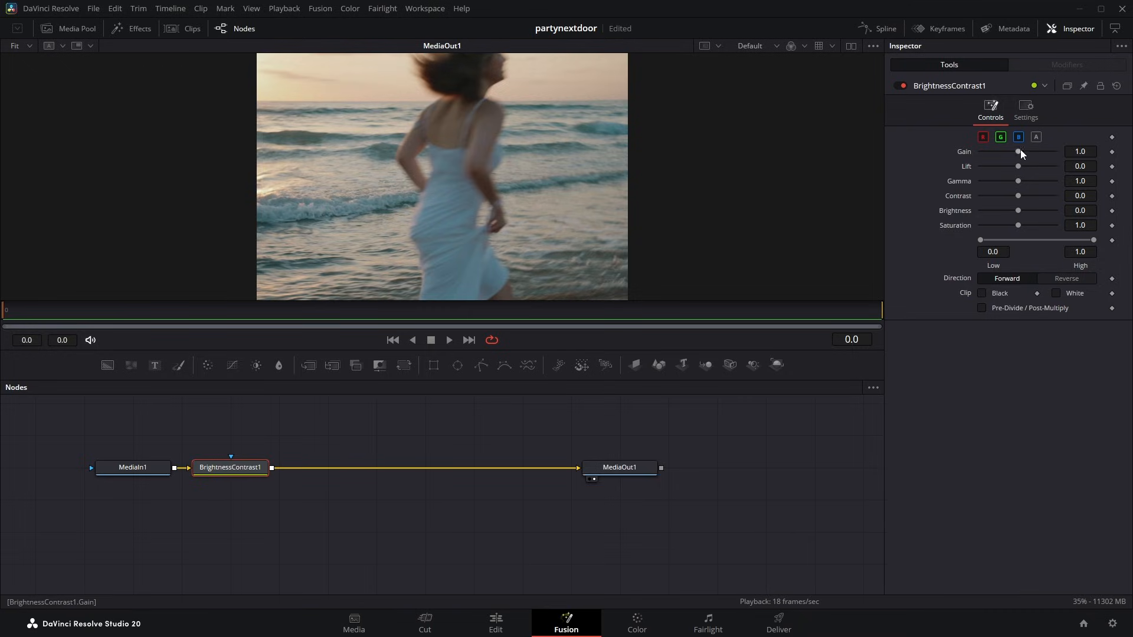
{"action": "left_click_drag", "start_coordinate": [1018, 154], "coordinate": [1001, 154]}
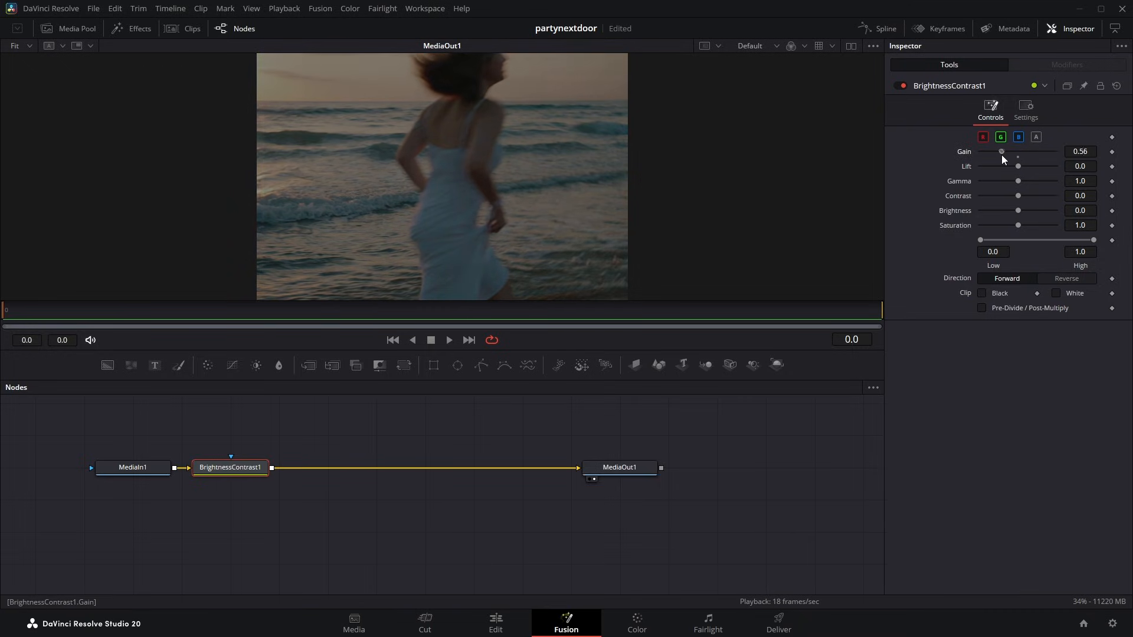
{"action": "left_click", "coordinate": [715, 507]}
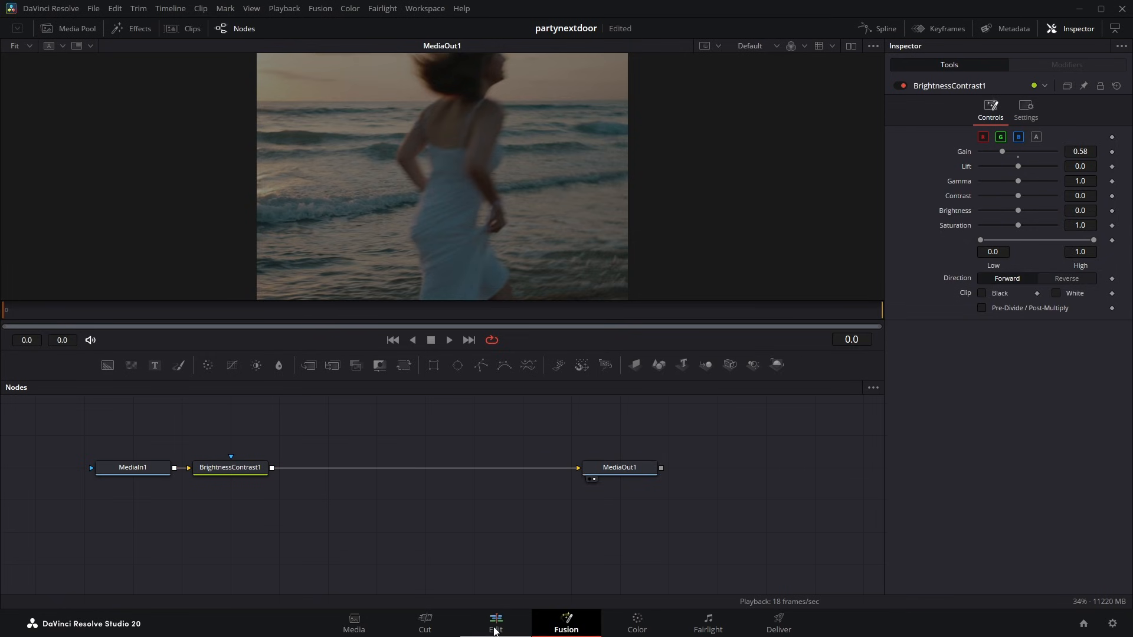
Return to the edit timeline, duplicate the one-frame clip on V3 to 01:00:04:07, and add an S_Hotspots node to it in Fusion.
{"action": "left_click", "coordinate": [494, 624]}
{"action": "left_click_drag", "start_coordinate": [635, 520], "coordinate": [649, 520]}
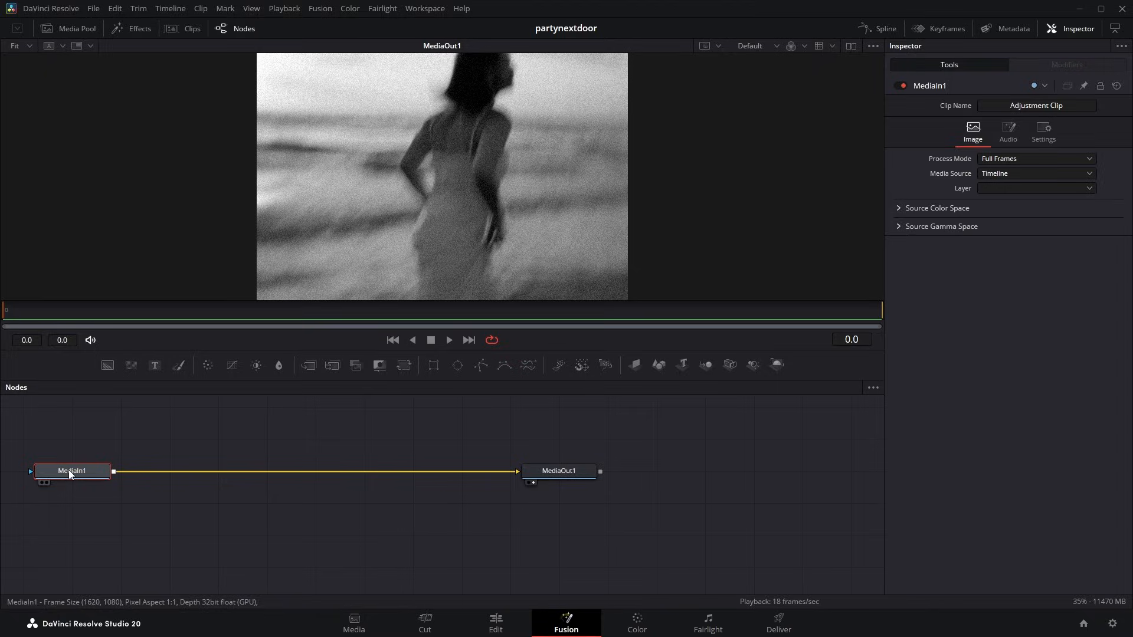
{"action": "key", "text": "shift+space"}
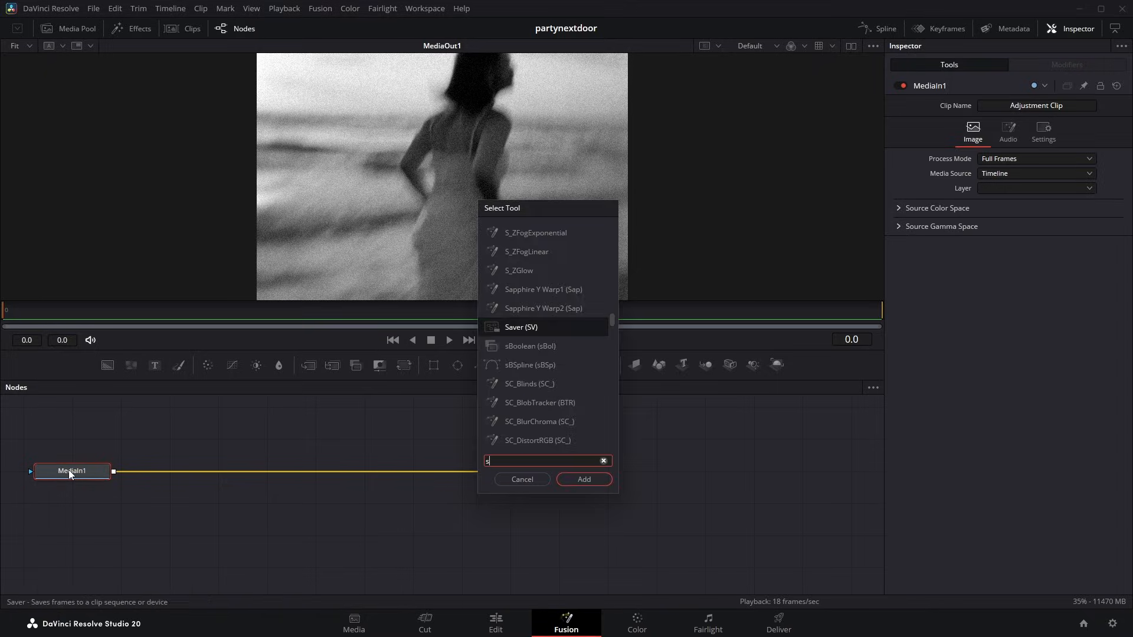
{"action": "type", "text": "s_hot"}
{"action": "key", "text": "Return"}
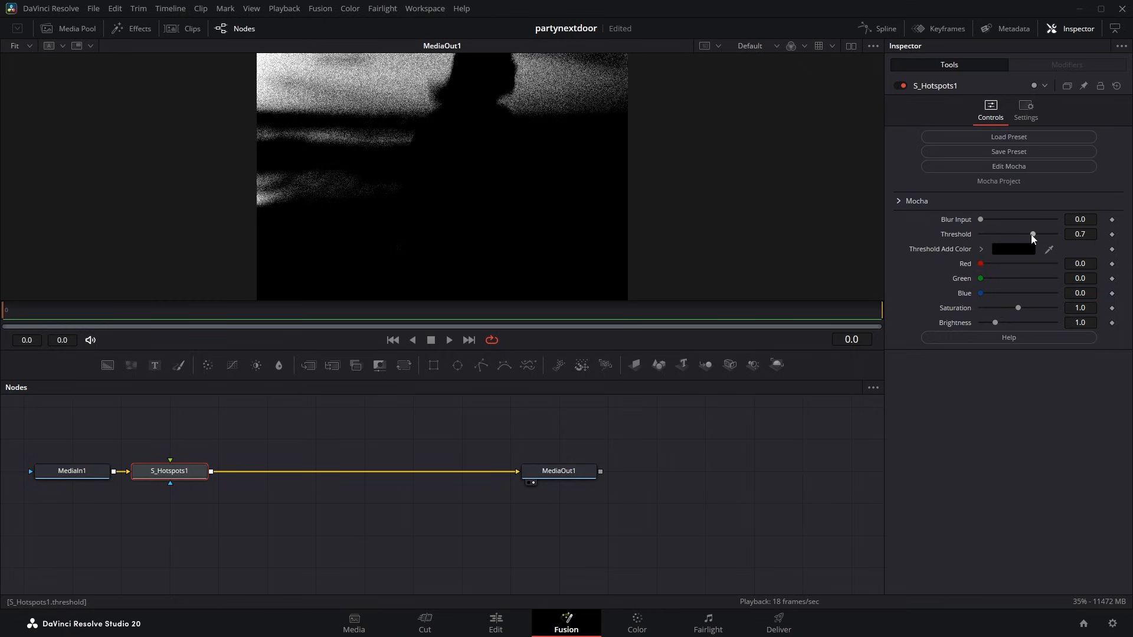
Set the S_Hotspots node's threshold to 0.087.
{"action": "left_click", "coordinate": [1089, 238]}
{"action": "key", "text": "BackSpace"}
{"action": "type", "text": ".087"}
{"action": "key", "text": "Return"}
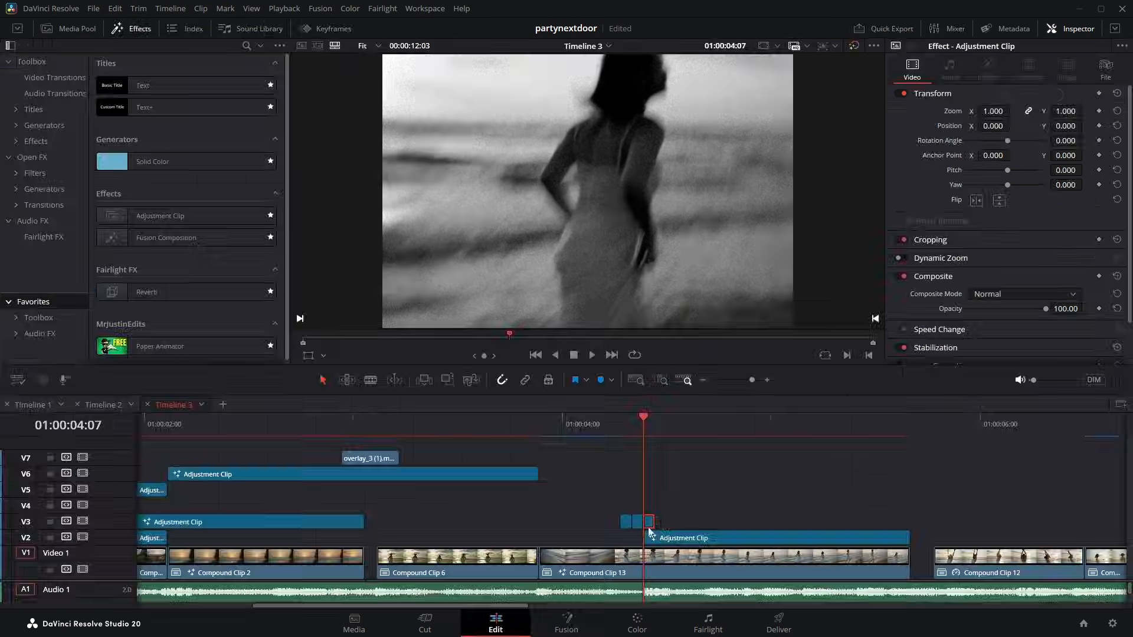
Duplicate the third one-frame clip on V3 directly after itself and delete the copy's S_Hotspots node in Fusion.
{"action": "left_click_drag", "start_coordinate": [652, 521], "coordinate": [660, 521]}
{"action": "right_click", "coordinate": [662, 528]}
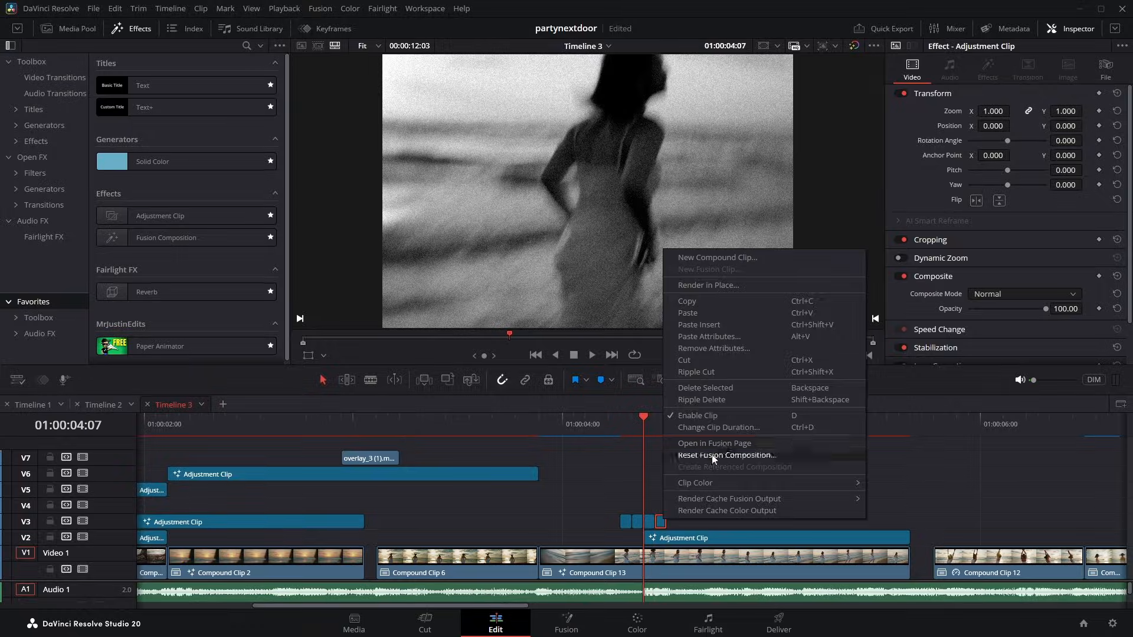
{"action": "left_click", "coordinate": [718, 443]}
{"action": "key", "text": "Delete"}
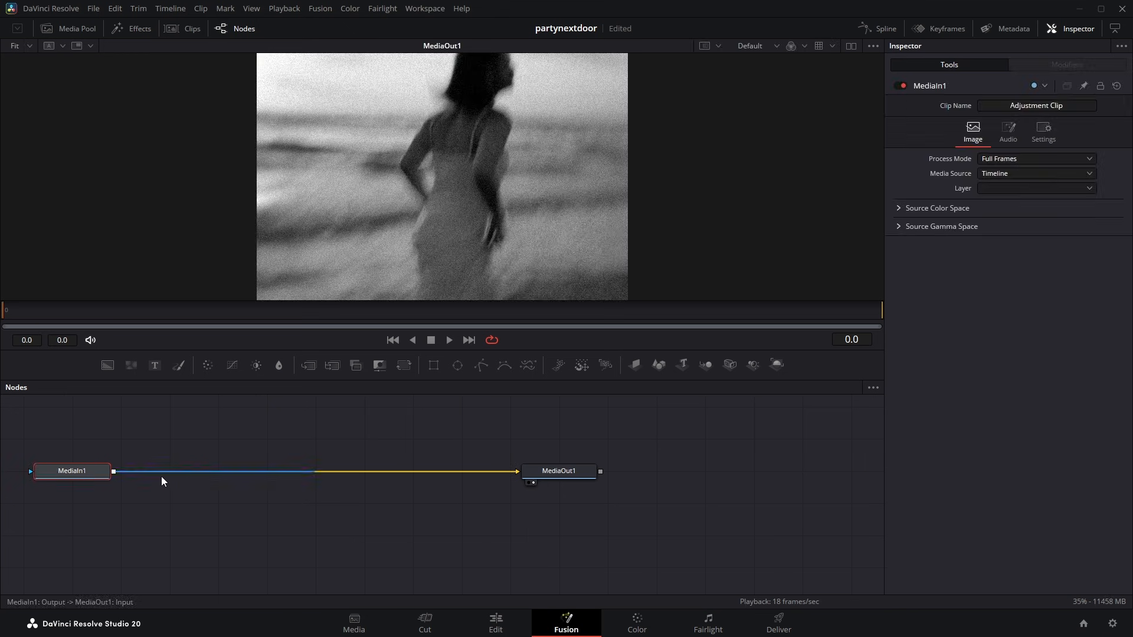
Add a DreamGlow node after MediaIn1 with the input low set to 0.583 and glow strength to 0.33.
{"action": "key", "text": "shift+space"}
{"action": "type", "text": "dream"}
{"action": "key", "text": "Return"}
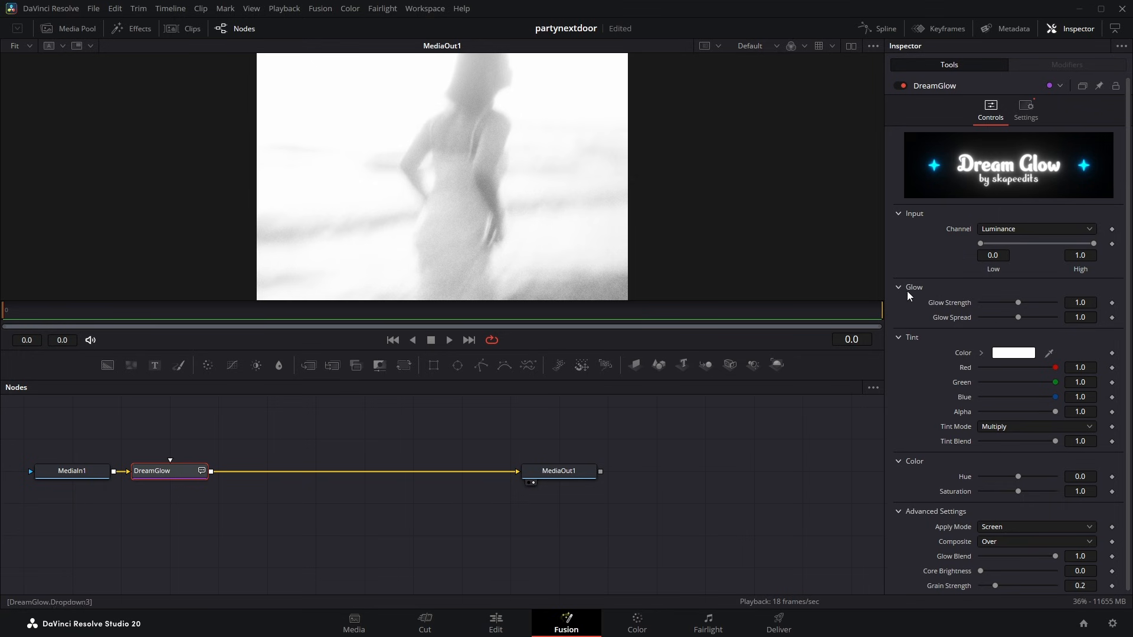
{"action": "left_click_drag", "start_coordinate": [980, 243], "coordinate": [1041, 245]}
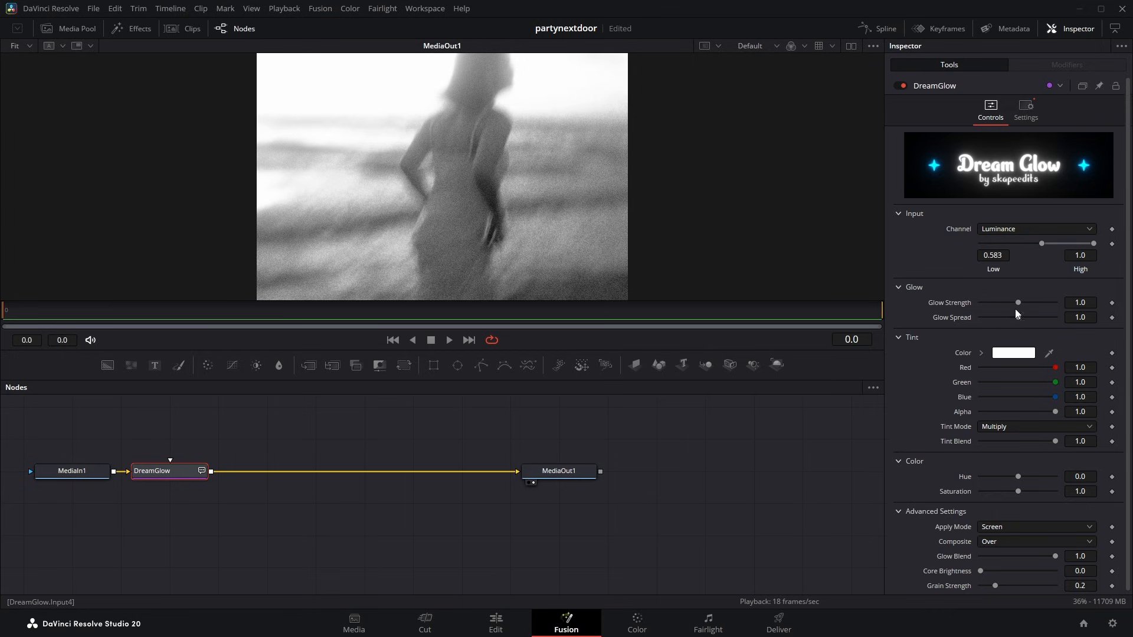
{"action": "left_click_drag", "start_coordinate": [1019, 302], "coordinate": [993, 311]}
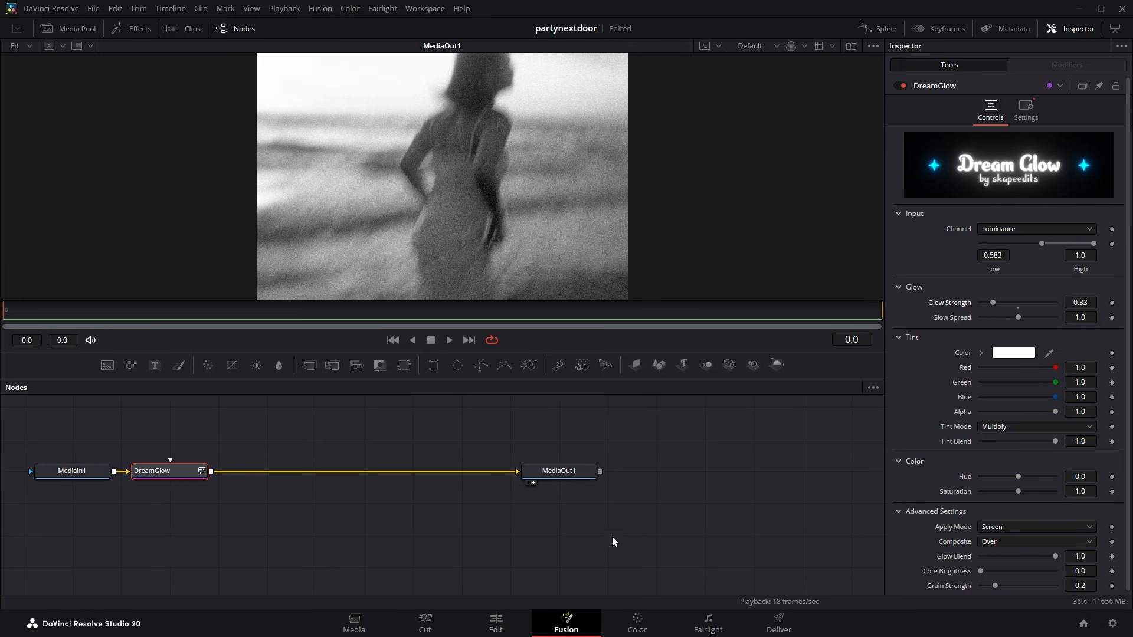
Return to the edit timeline and play back the one-frame effect clips leading into the black-and-white section.
{"action": "left_click", "coordinate": [496, 623]}
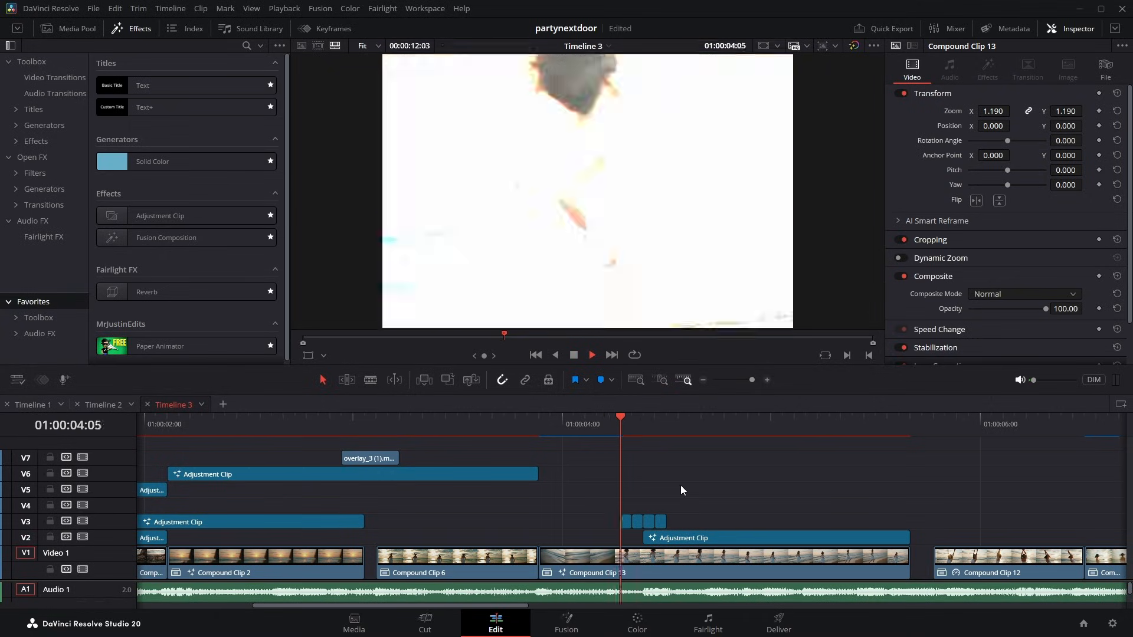
{"action": "key", "text": "space"}
{"action": "scroll", "coordinate": [641, 487], "scroll_direction": "down", "scroll_amount": 2}
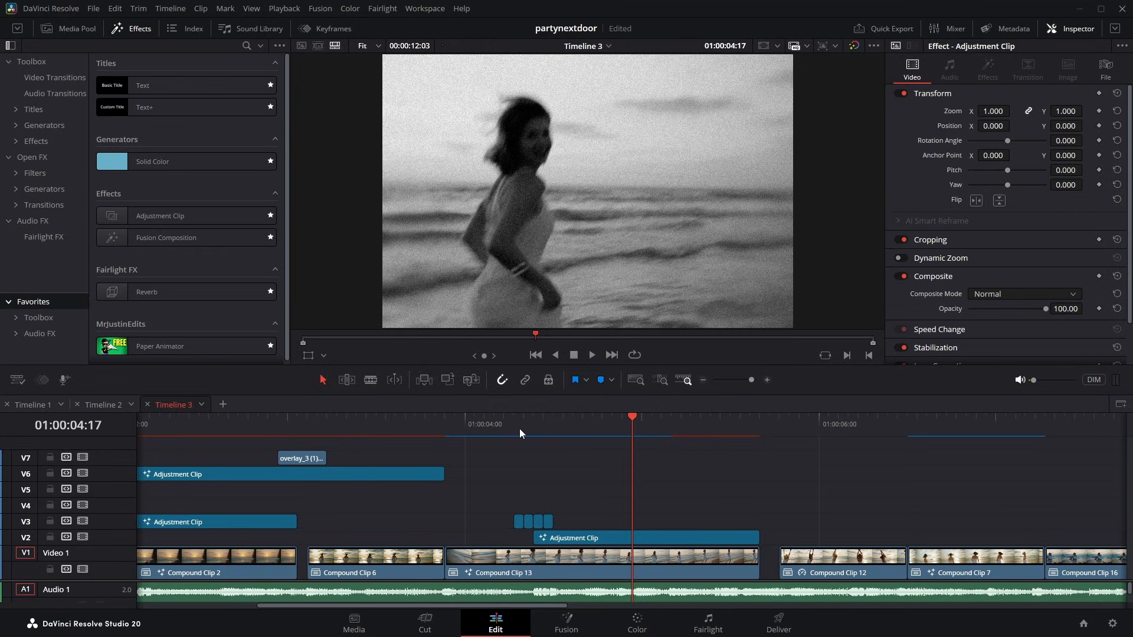
View the Light_Leak_10.mp4 overlay on its own in Fusion and return to the edit timeline.
{"action": "right_click", "coordinate": [519, 521]}
{"action": "left_click", "coordinate": [583, 333]}
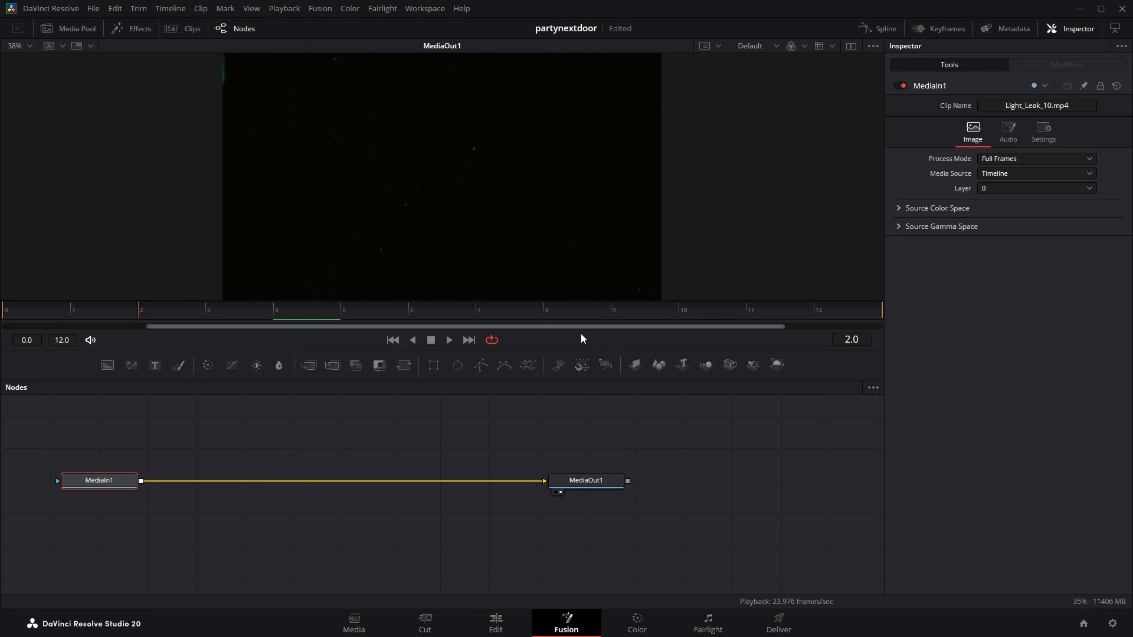
{"action": "left_click", "coordinate": [496, 623]}
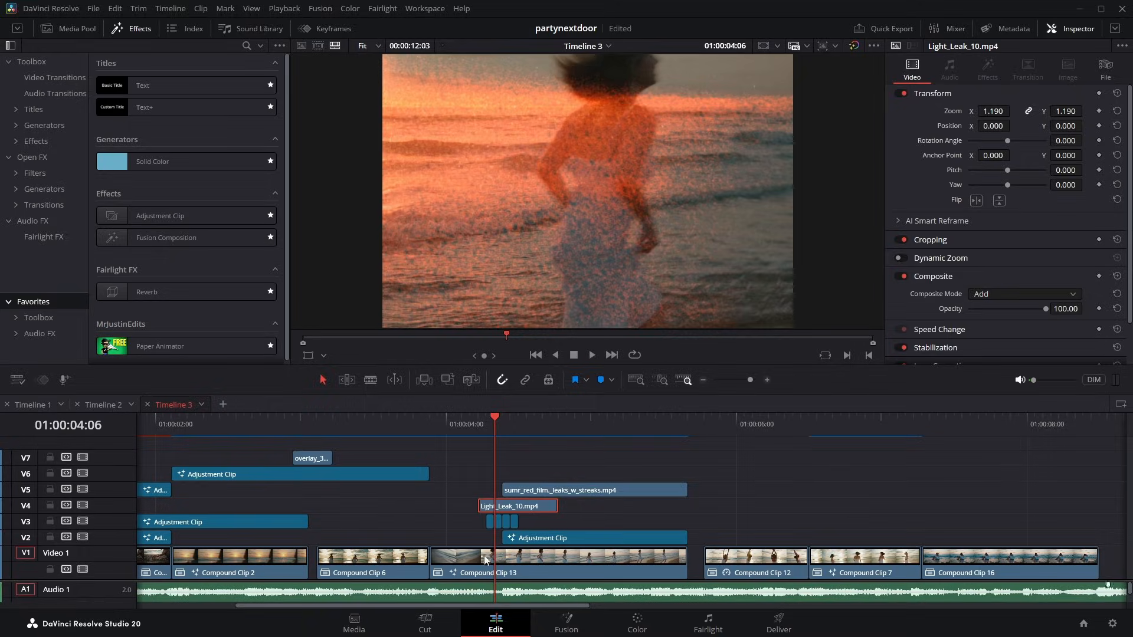
Set the composite mode of Light_Leak_10.mp4 on V4 to Add and scrub through the overlay to check it.
{"action": "left_click_drag", "start_coordinate": [489, 425], "coordinate": [481, 425]}
{"action": "scroll", "coordinate": [620, 532], "scroll_direction": "up", "scroll_amount": 3}
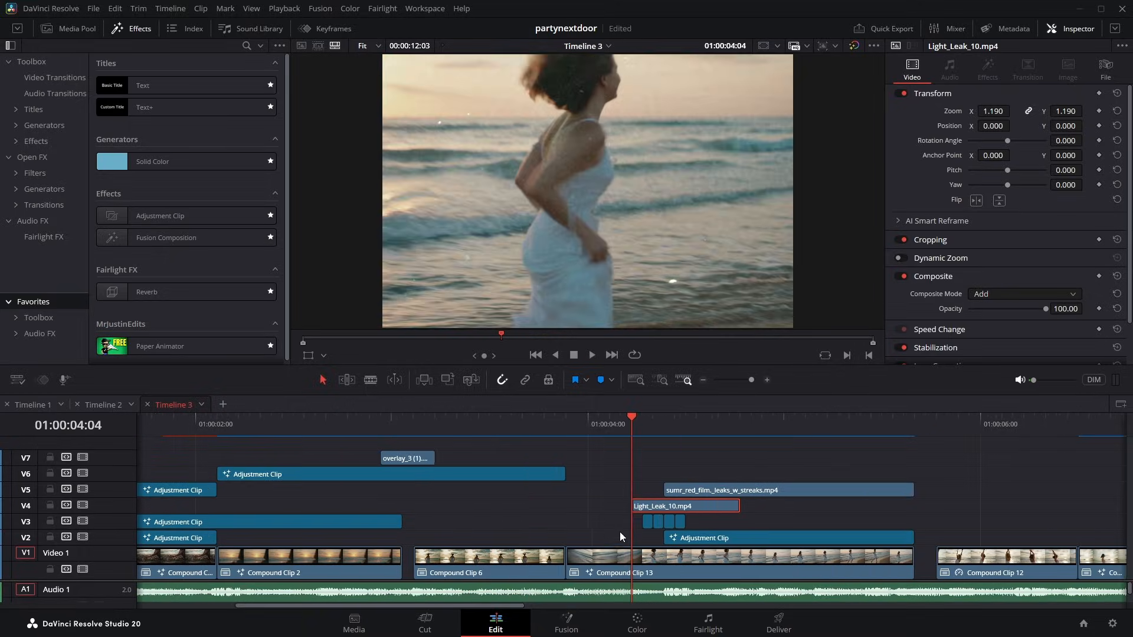
{"action": "left_click", "coordinate": [645, 422]}
{"action": "left_click_drag", "start_coordinate": [645, 418], "coordinate": [638, 419]}
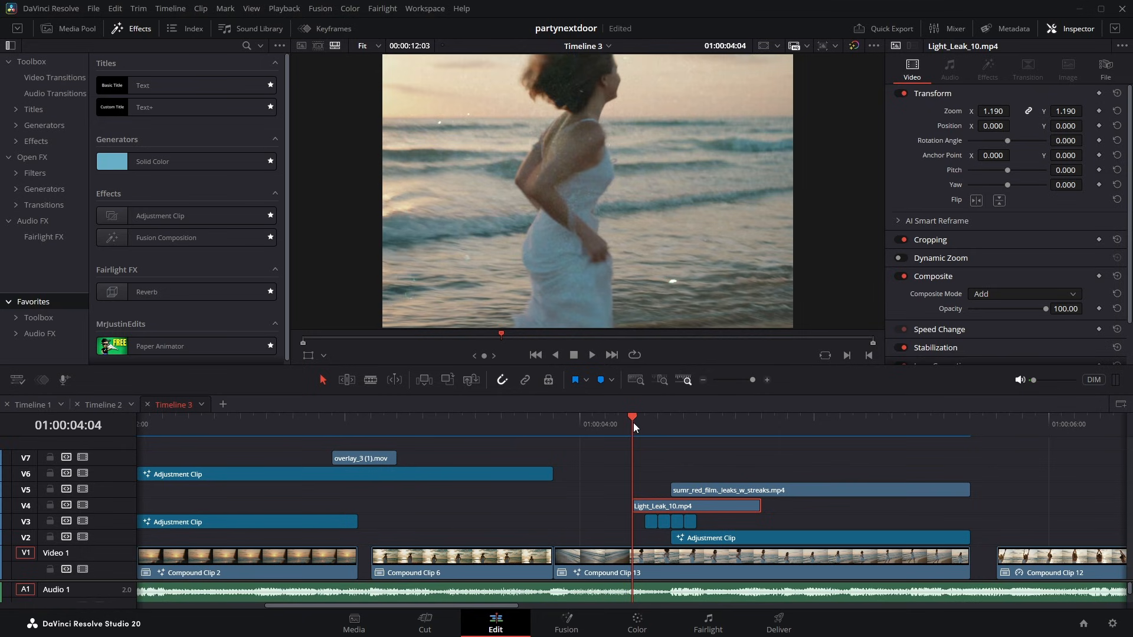
{"action": "scroll", "coordinate": [633, 422], "scroll_direction": "down", "scroll_amount": 3}
{"action": "left_click", "coordinate": [982, 295]}
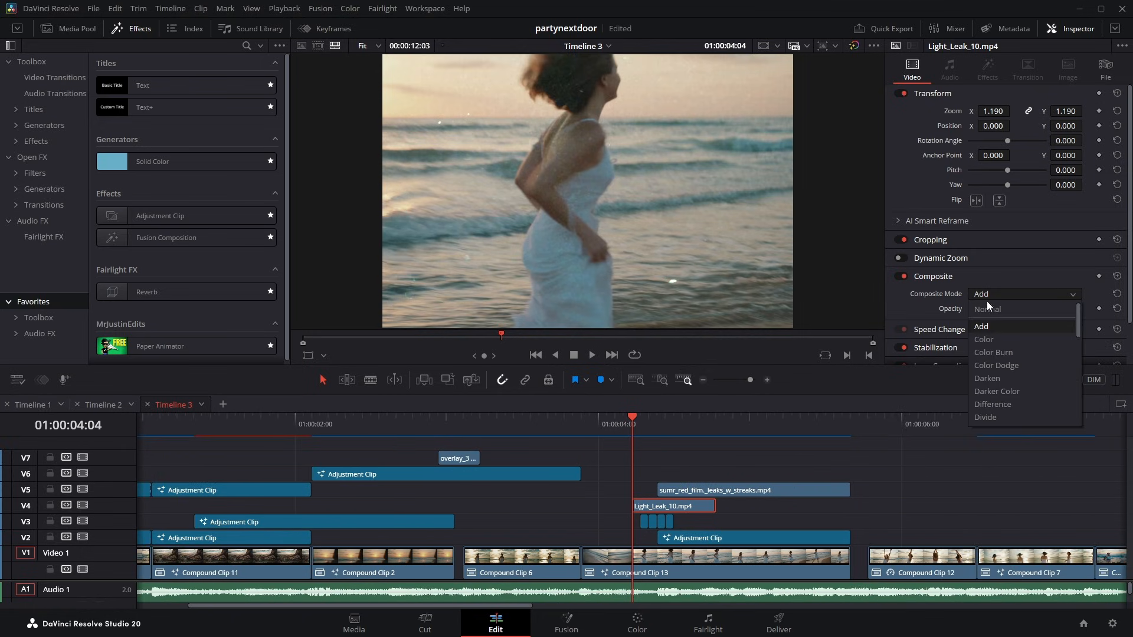
{"action": "left_click", "coordinate": [986, 329]}
{"action": "scroll", "coordinate": [699, 498], "scroll_direction": "up", "scroll_amount": 2}
{"action": "scroll", "coordinate": [699, 498], "scroll_direction": "up", "scroll_amount": 1}
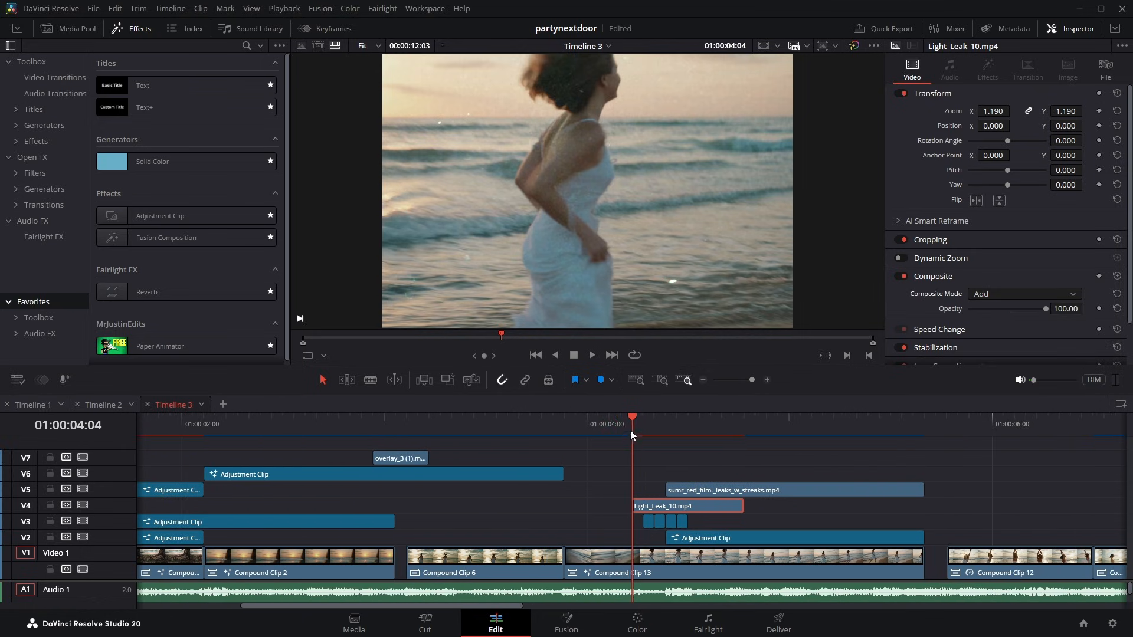
{"action": "left_click_drag", "start_coordinate": [632, 420], "coordinate": [675, 417]}
{"action": "scroll", "coordinate": [674, 444], "scroll_direction": "right", "scroll_amount": 2}
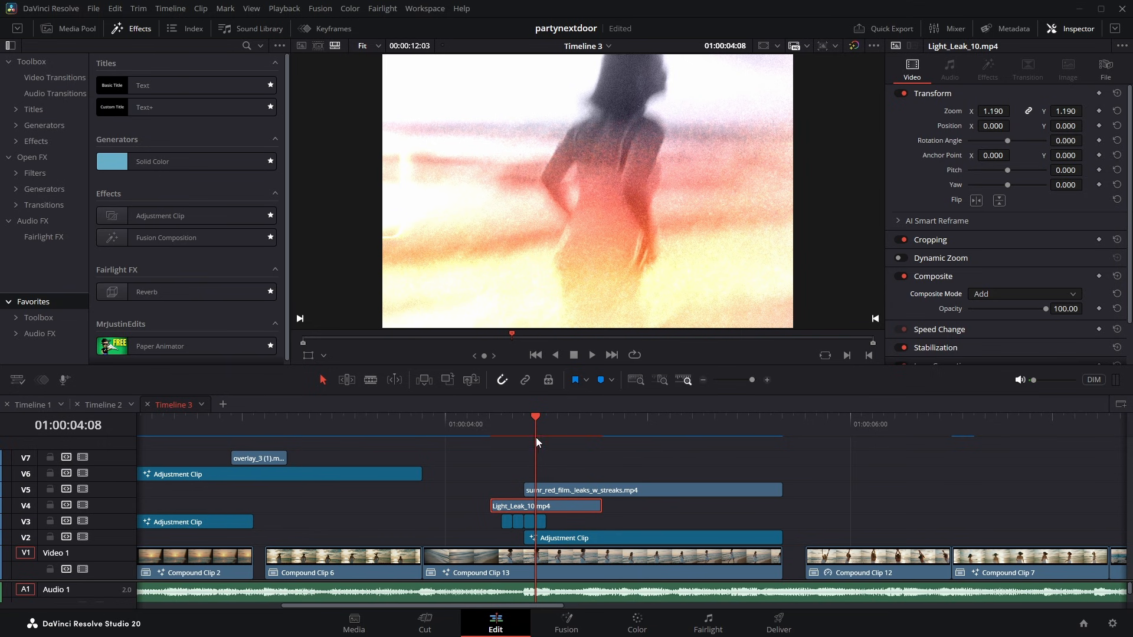
{"action": "left_click", "coordinate": [526, 422]}
View the sumr_red_film._leaks_w_streaks.mp4 overlay from V5 in Fusion and return to the edit timeline.
{"action": "left_click", "coordinate": [536, 537]}
{"action": "scroll", "coordinate": [536, 537], "scroll_direction": "up", "scroll_amount": 2}
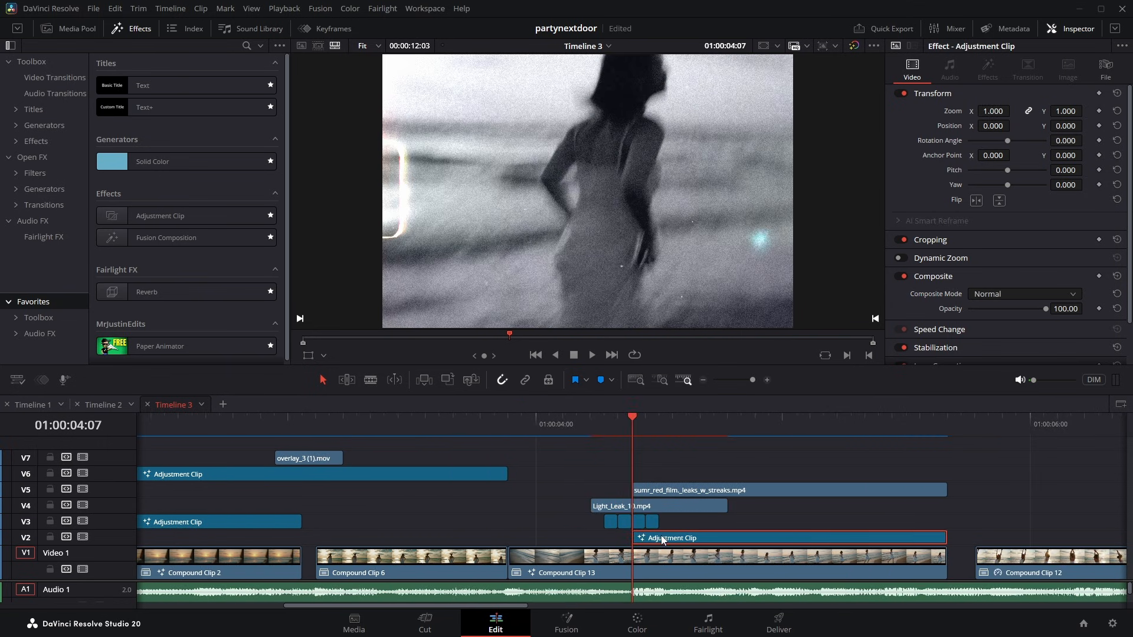
{"action": "right_click", "coordinate": [664, 492]}
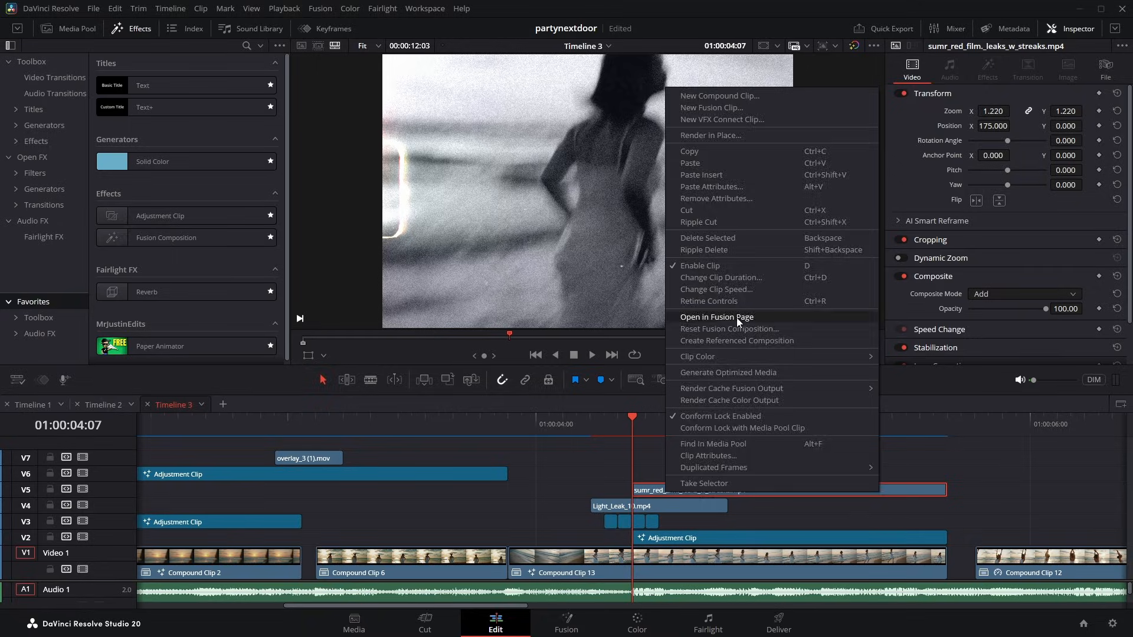
{"action": "left_click", "coordinate": [736, 319]}
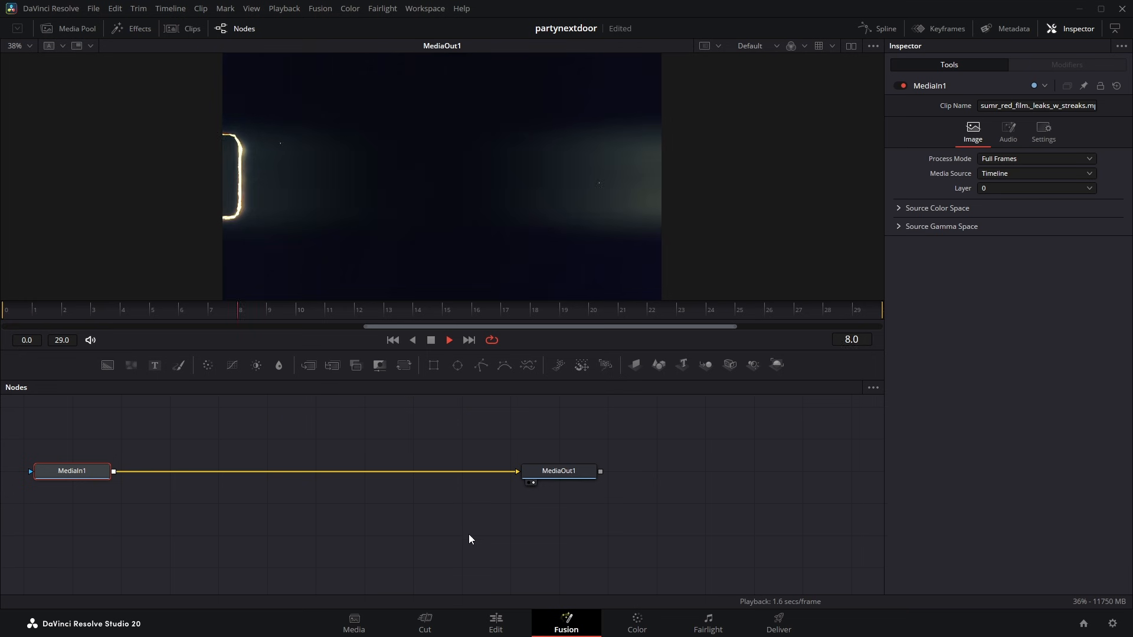
{"action": "left_click", "coordinate": [504, 621]}
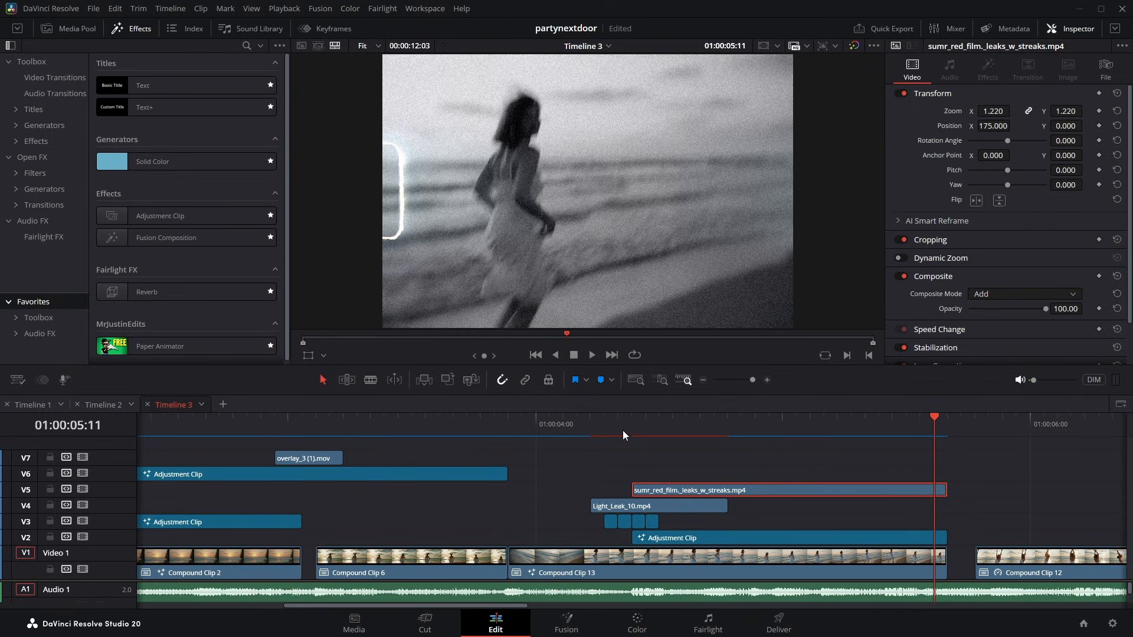
Play back Compound Clip 13 from about 01:00:04:00 to review both film overlays over the flash and black-and-white effects.
{"action": "left_click_drag", "start_coordinate": [618, 426], "coordinate": [536, 431]}
{"action": "key", "text": "space"}
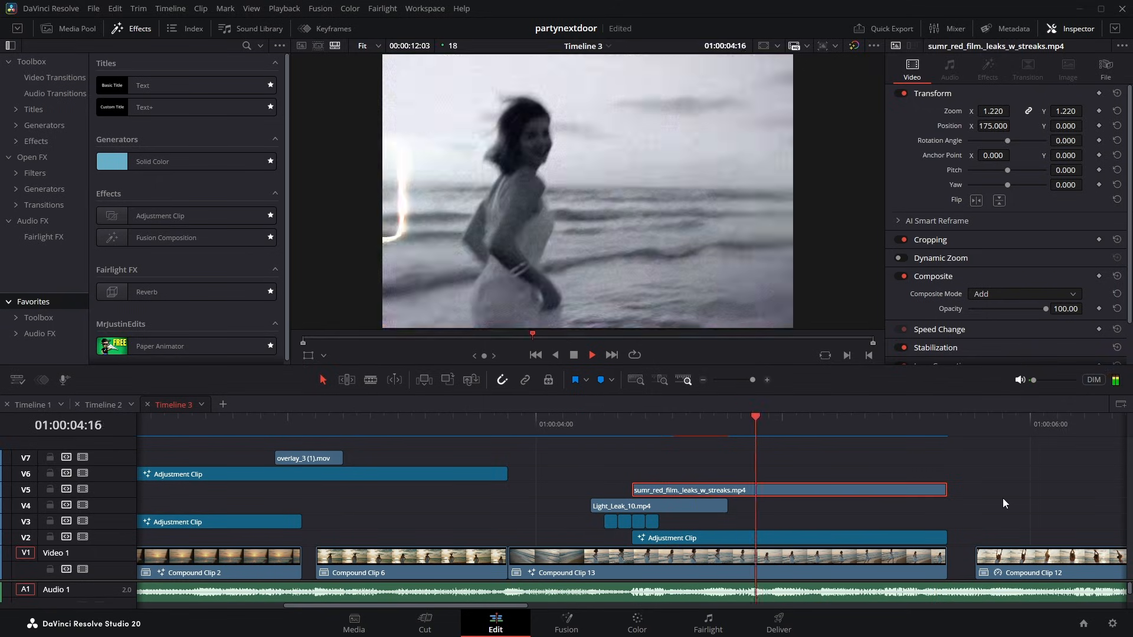
{"action": "left_click", "coordinate": [1003, 498]}
{"action": "key", "text": "space"}
{"action": "scroll", "coordinate": [968, 503], "scroll_direction": "down", "scroll_amount": 2}
{"action": "left_click", "coordinate": [356, 426]}
{"action": "key", "text": "space"}
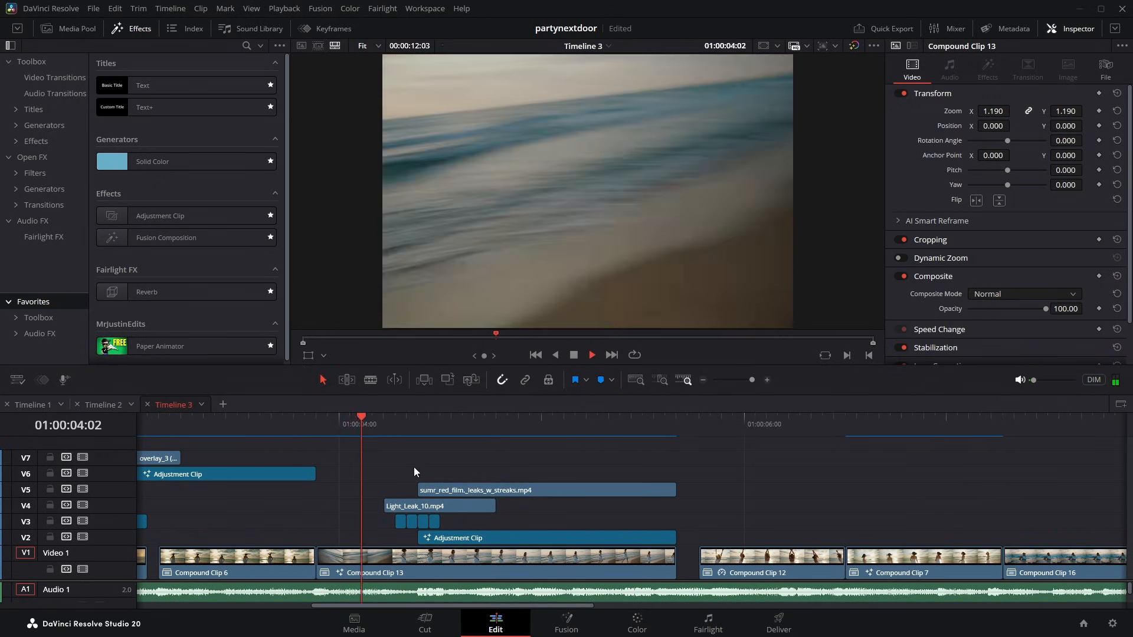
{"action": "scroll", "coordinate": [633, 525], "scroll_direction": "down", "scroll_amount": 3}
{"action": "key", "text": "space"}
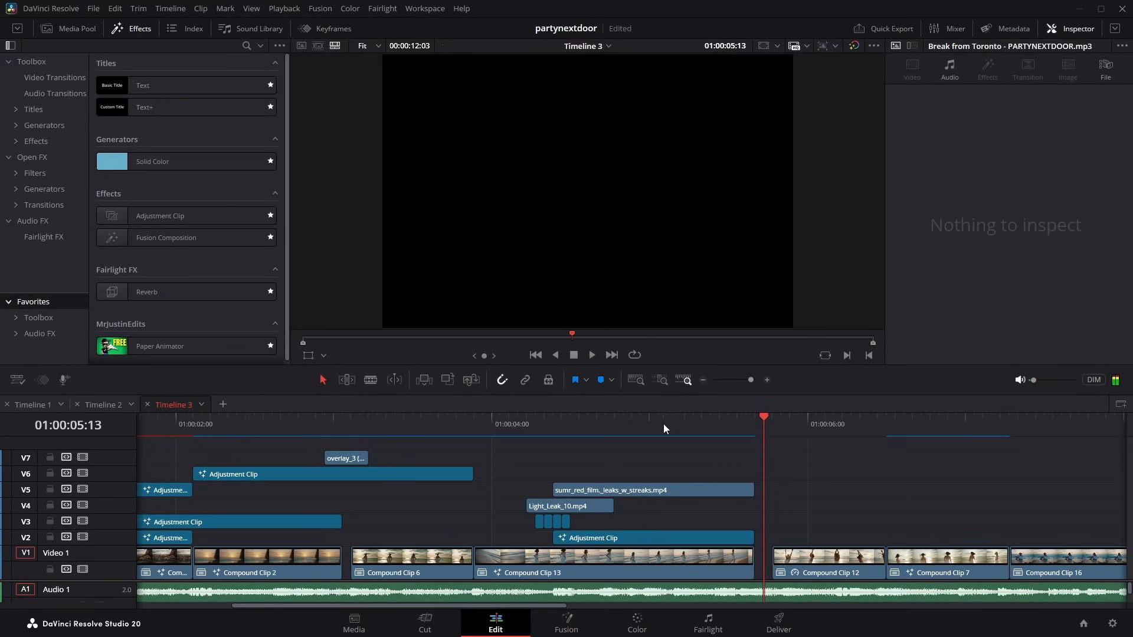
Scrub frame by frame through Light_Leak_10.mp4 over the flash clips and replay the stop-motion section with the film streaks.
{"action": "left_click", "coordinate": [517, 423]}
{"action": "left_click", "coordinate": [578, 505]}
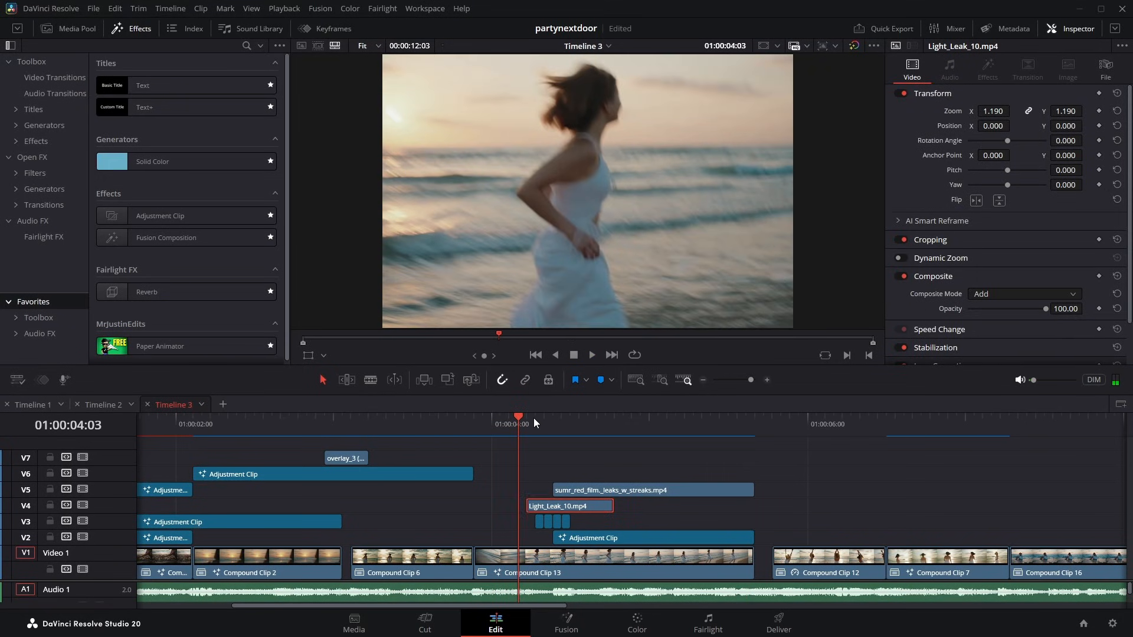
{"action": "left_click_drag", "start_coordinate": [533, 421], "coordinate": [546, 446]}
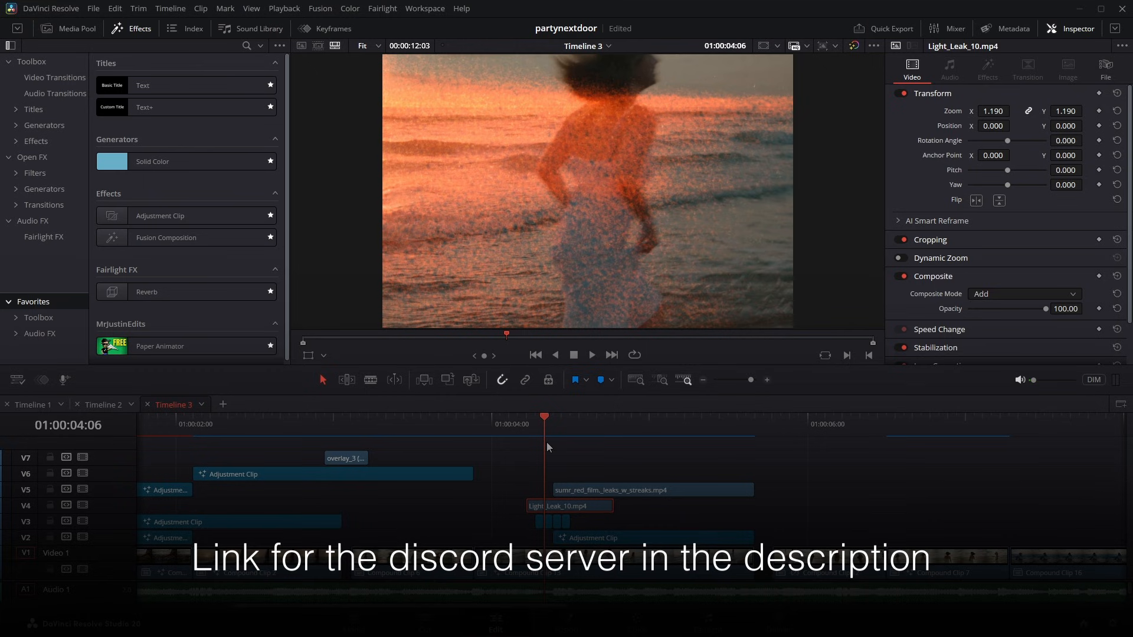
{"action": "left_click", "coordinate": [529, 422]}
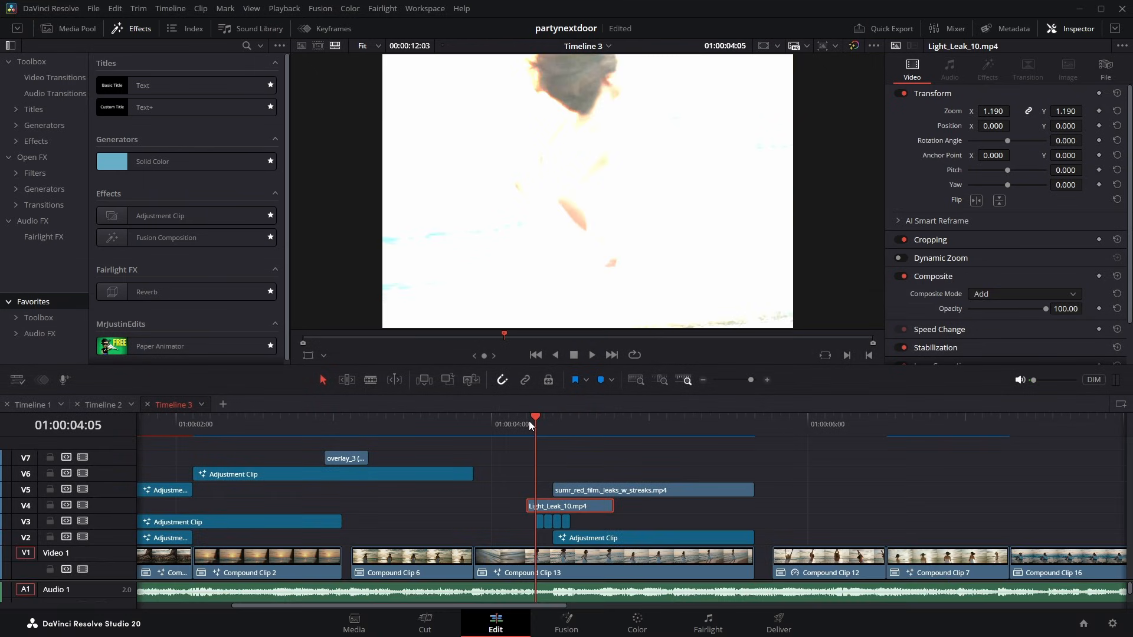
{"action": "key", "text": "space"}
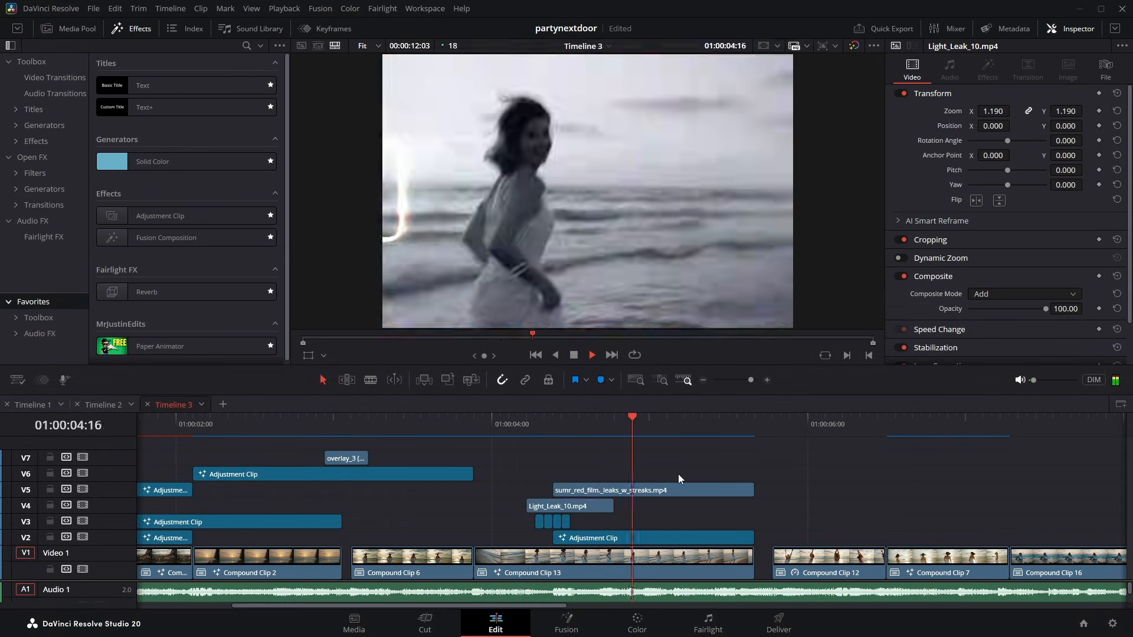
{"action": "left_click_drag", "start_coordinate": [570, 426], "coordinate": [553, 430]}
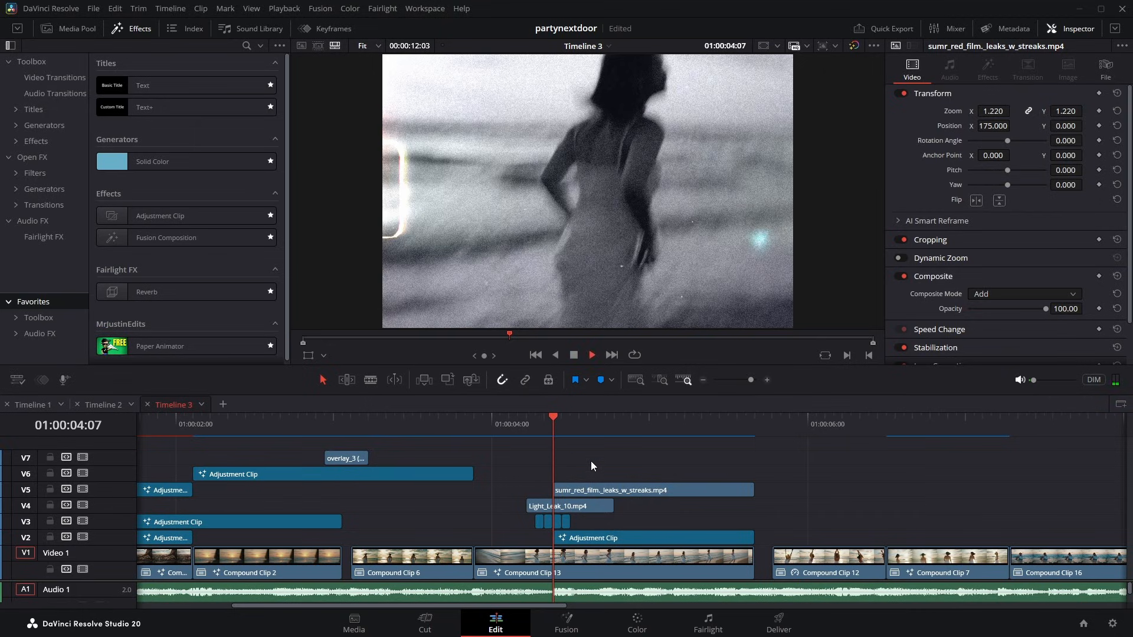
{"action": "key", "text": "space"}
{"action": "left_click_drag", "start_coordinate": [580, 424], "coordinate": [526, 425]}
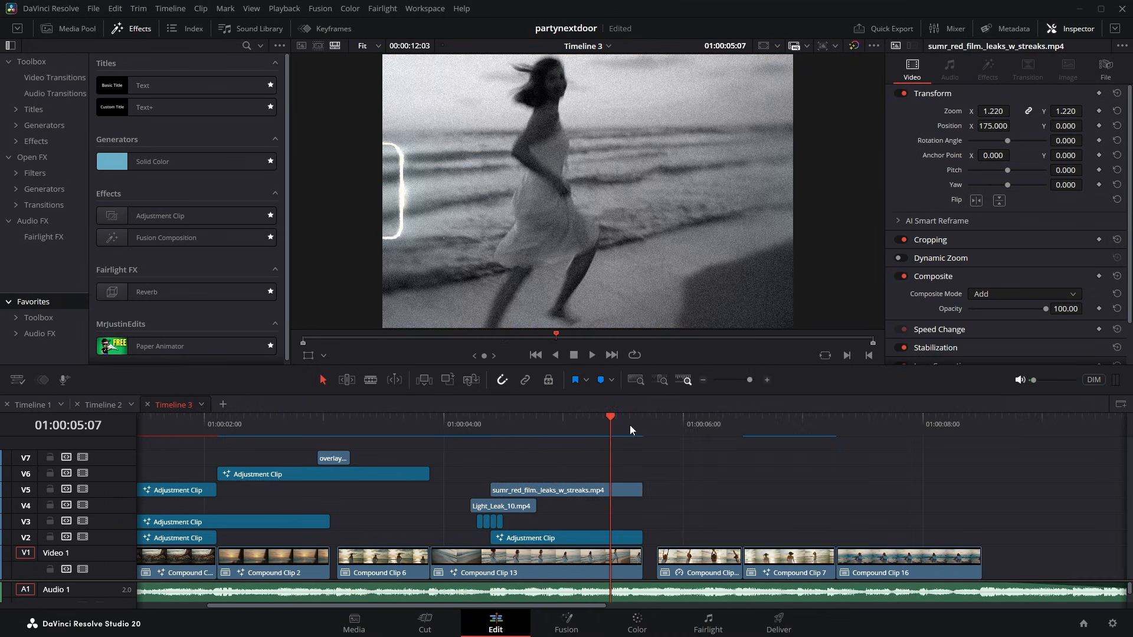
{"action": "mouse_move", "coordinate": [613, 420]}
{"action": "left_mouse_down"}
{"action": "mouse_move", "coordinate": [591, 422]}
{"action": "mouse_move", "coordinate": [674, 426]}
{"action": "mouse_move", "coordinate": [603, 425]}
{"action": "left_mouse_up"}
{"action": "key", "text": "space"}
{"action": "left_click", "coordinate": [652, 425]}
{"action": "key", "text": "space"}
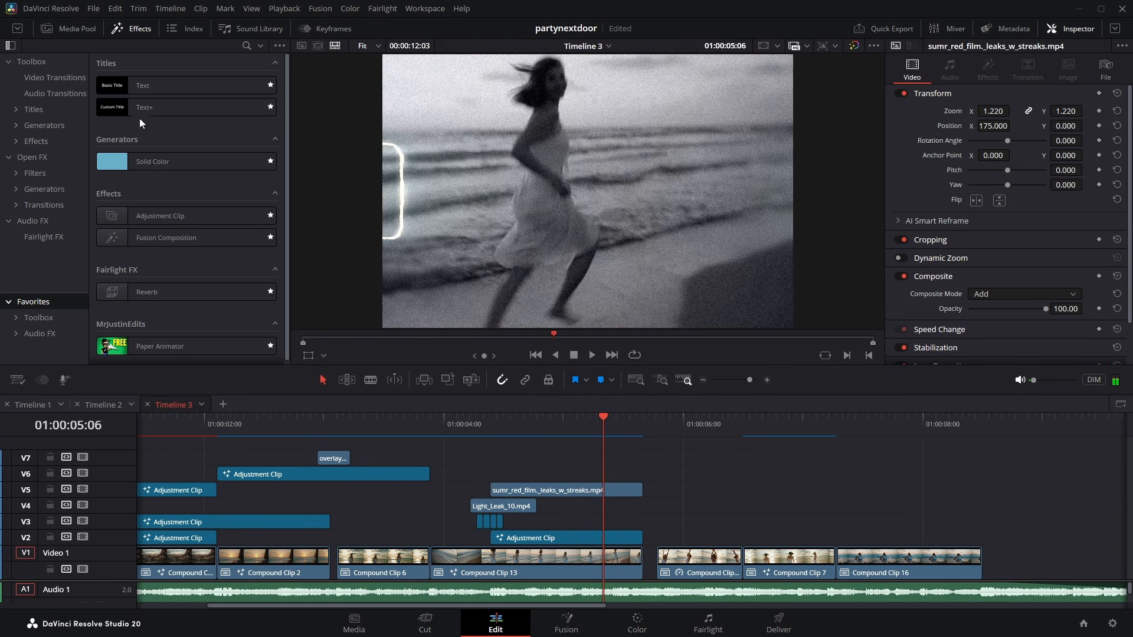
Place an adjustment clip on V6 from 01:00:04:07, cut it at 01:00:05:12 and delete the excess.
{"action": "left_click_drag", "start_coordinate": [173, 220], "coordinate": [490, 473]}
{"action": "left_click", "coordinate": [643, 425]}
{"action": "left_click", "coordinate": [654, 472]}
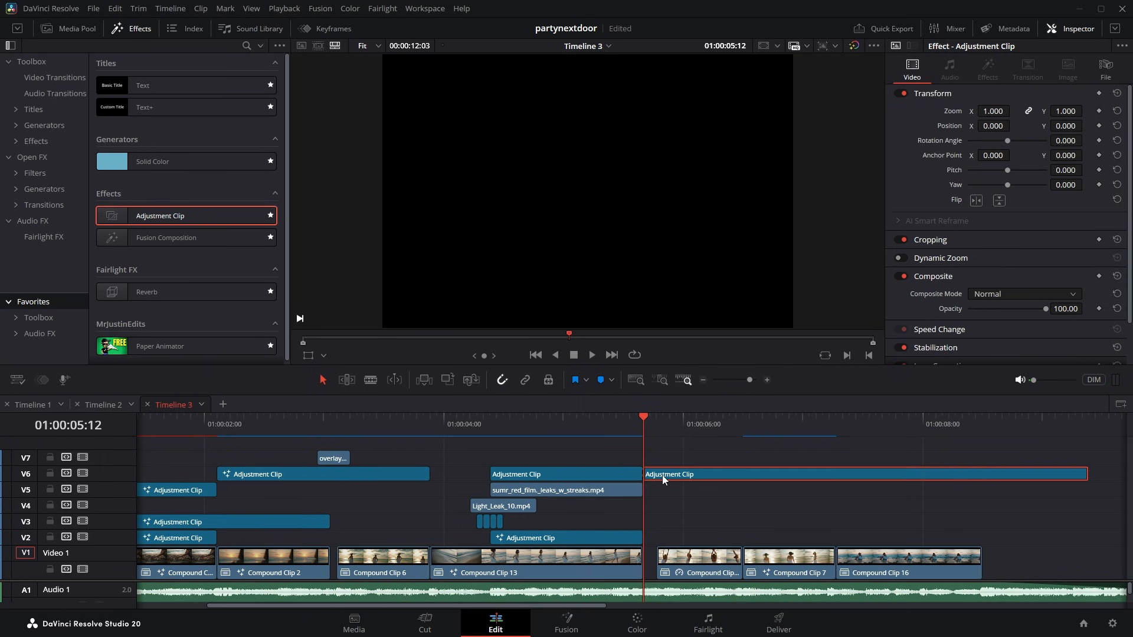
{"action": "key", "text": "Delete"}
Open the new V6 adjustment clip in Fusion and add a Transform node after MediaIn1.
{"action": "mouse_move", "coordinate": [526, 430]}
{"action": "left_mouse_down"}
{"action": "mouse_move", "coordinate": [492, 419]}
{"action": "mouse_move", "coordinate": [635, 426]}
{"action": "mouse_move", "coordinate": [536, 426]}
{"action": "left_mouse_up"}
{"action": "left_click", "coordinate": [554, 472]}
{"action": "key", "text": "shift+5"}
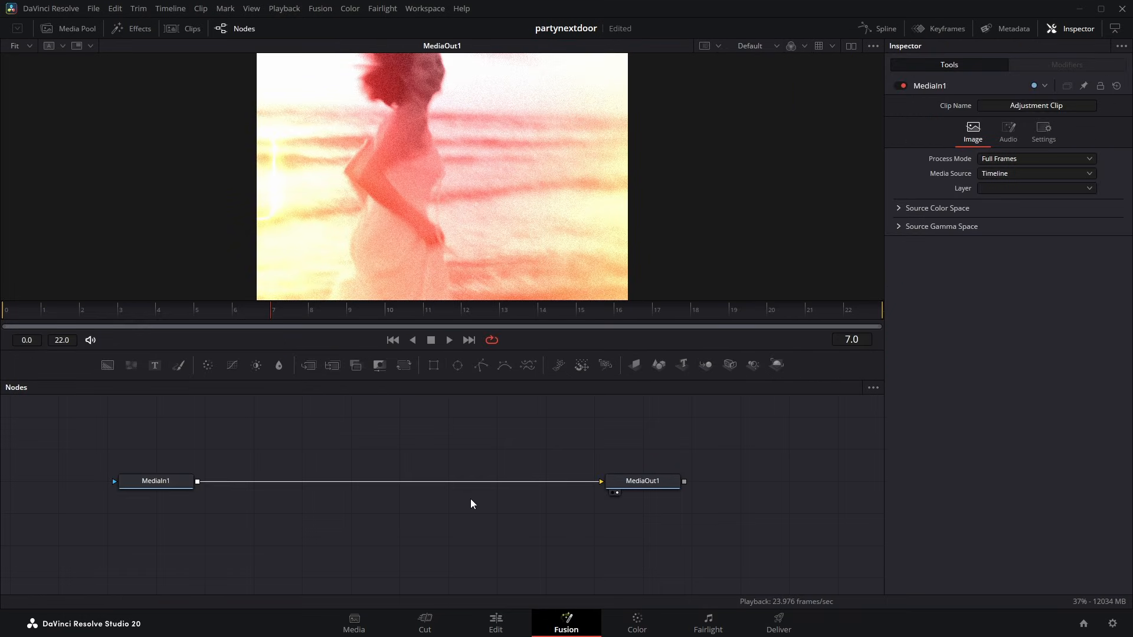
{"action": "left_click", "coordinate": [403, 365]}
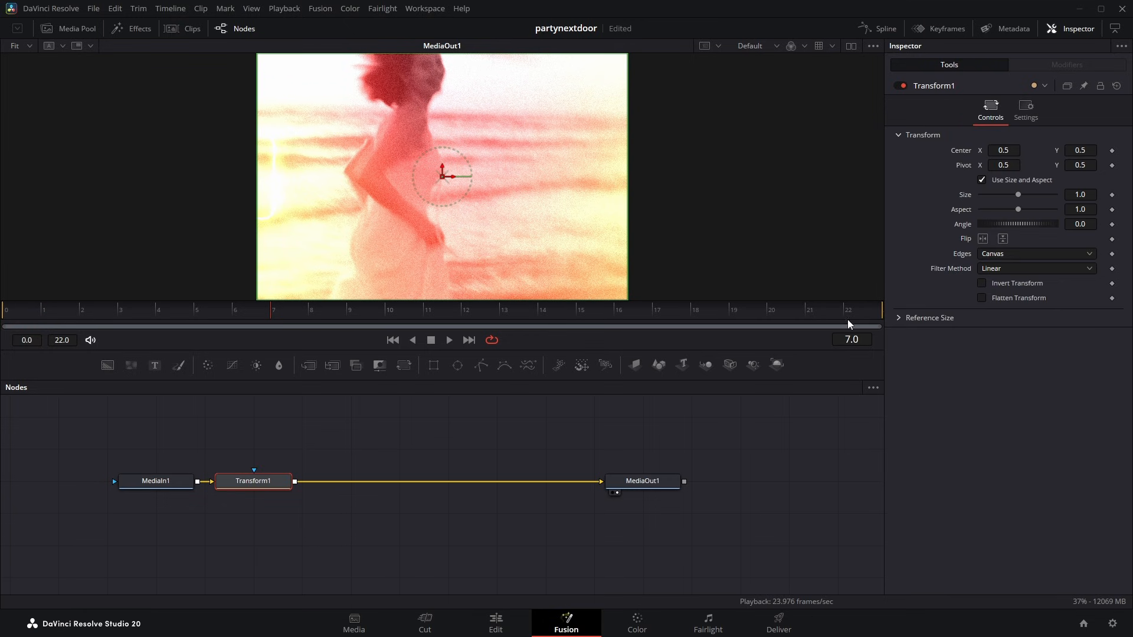
Keyframe Transform1's Center at frame 18, set Center X to 0.391 at frame 21, and set Edges to Mirror.
{"action": "left_click", "coordinate": [812, 308]}
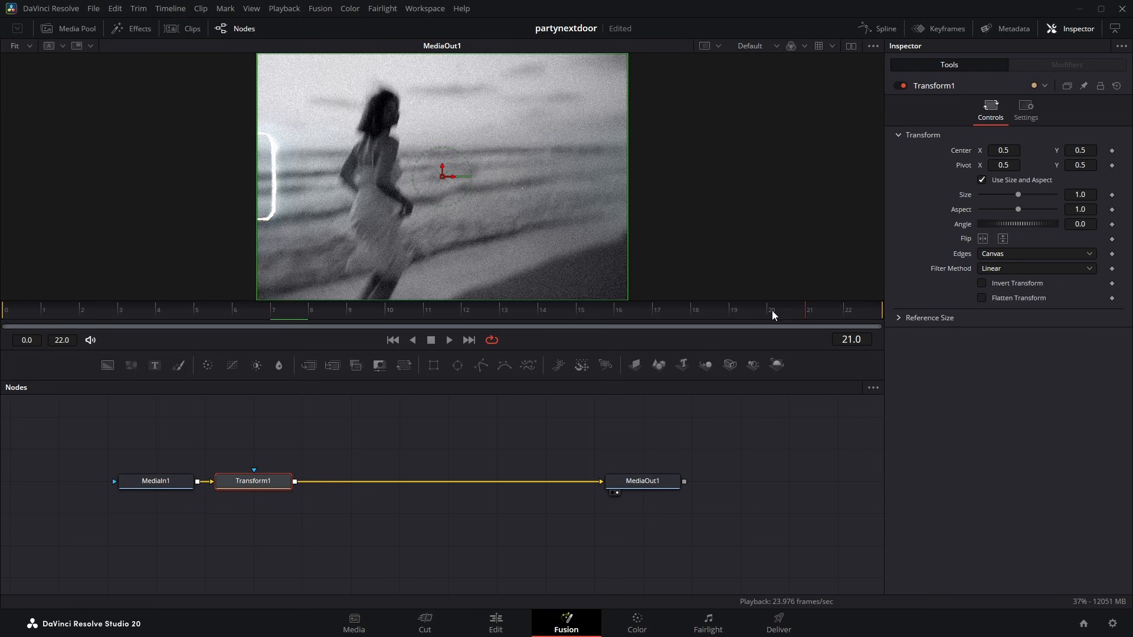
{"action": "left_click", "coordinate": [696, 312]}
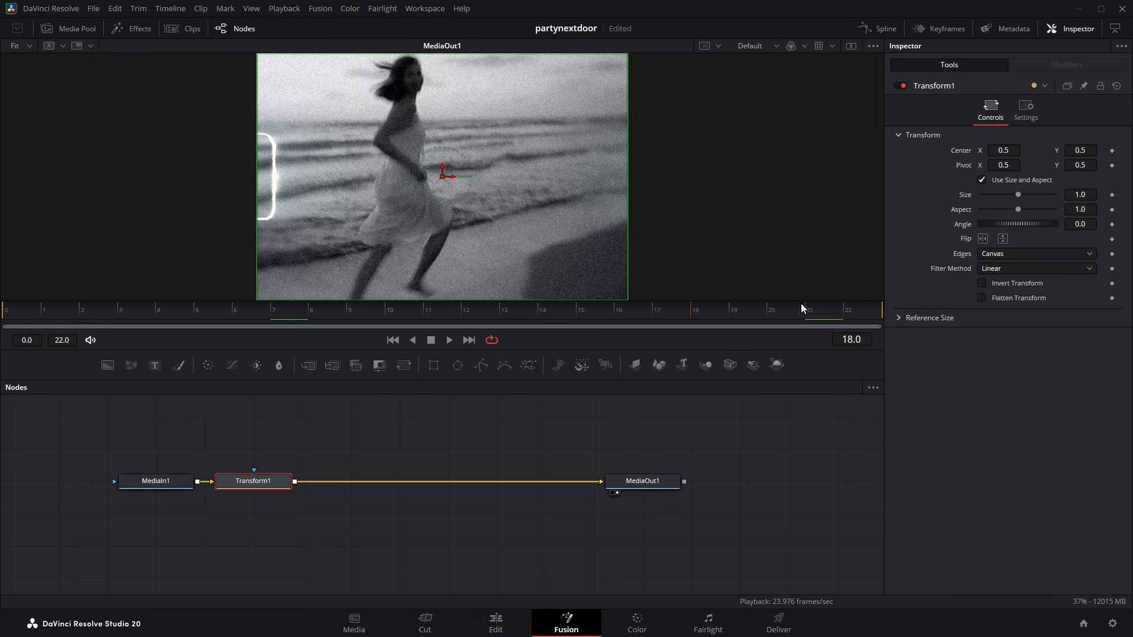
{"action": "left_click", "coordinate": [1112, 151]}
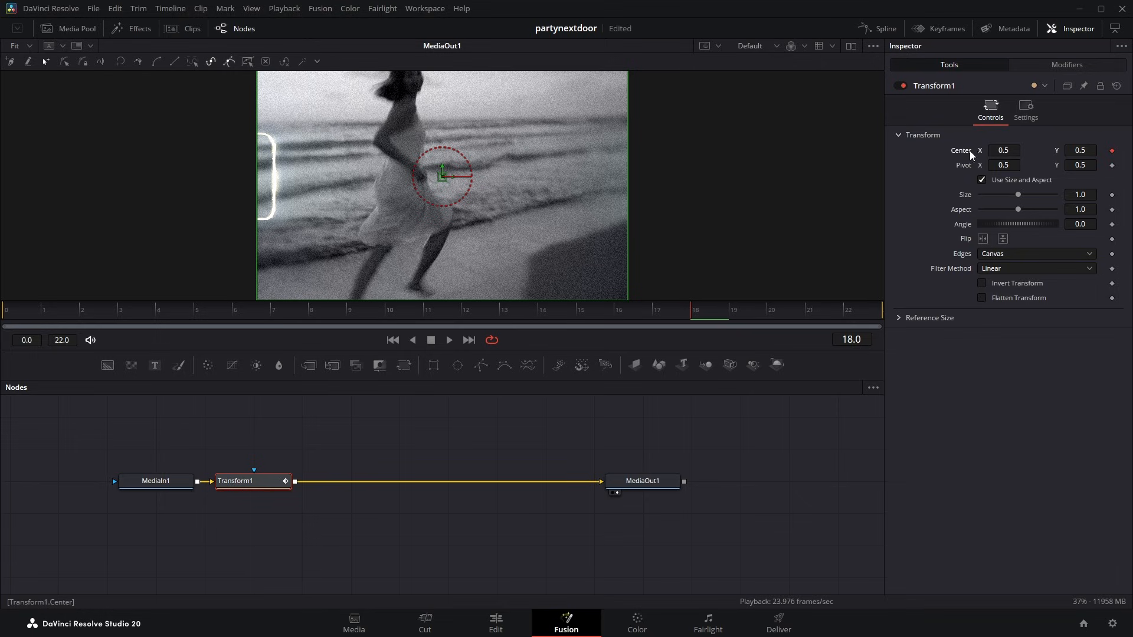
{"action": "left_click", "coordinate": [809, 313]}
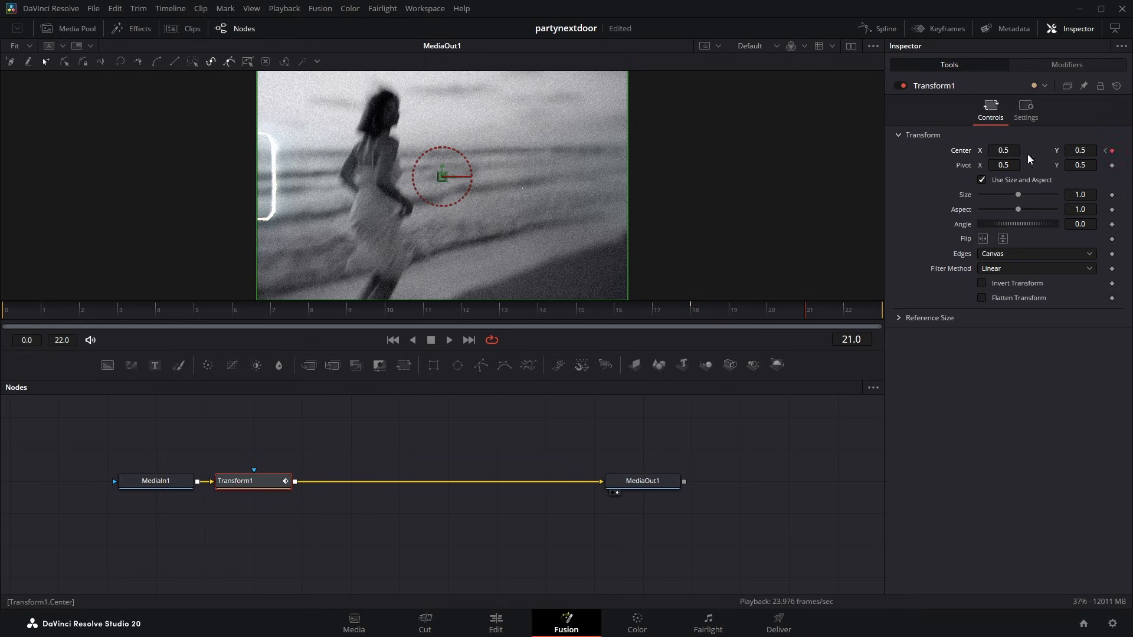
{"action": "left_click", "coordinate": [1011, 150]}
{"action": "type", "text": ".391"}
{"action": "key", "text": "Return"}
{"action": "left_click", "coordinate": [1007, 254]}
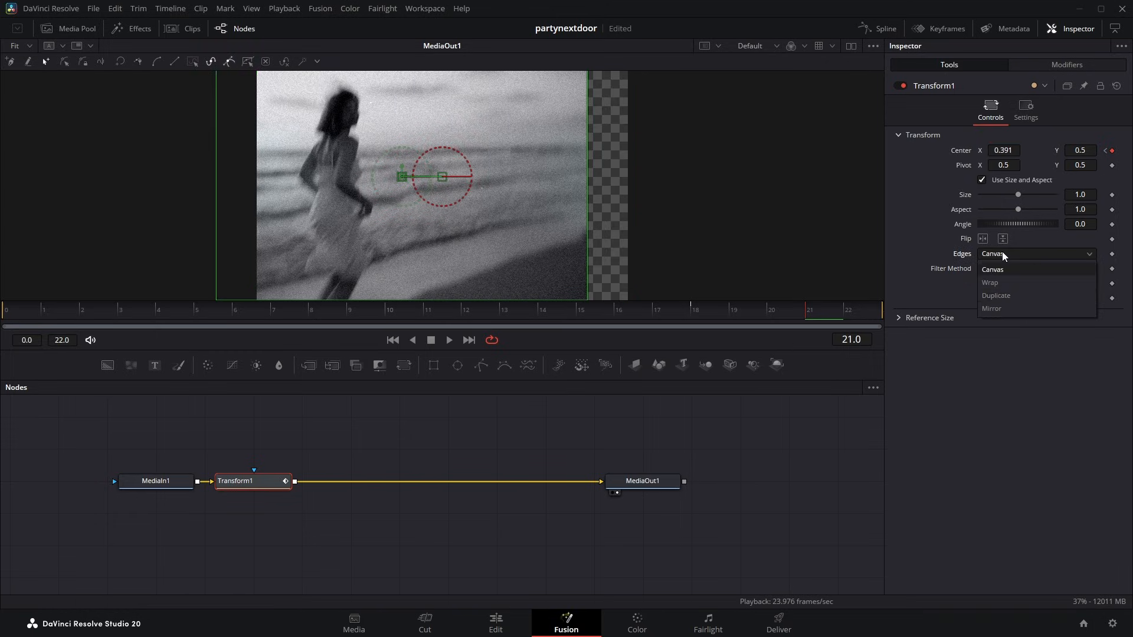
{"action": "left_click", "coordinate": [1003, 308]}
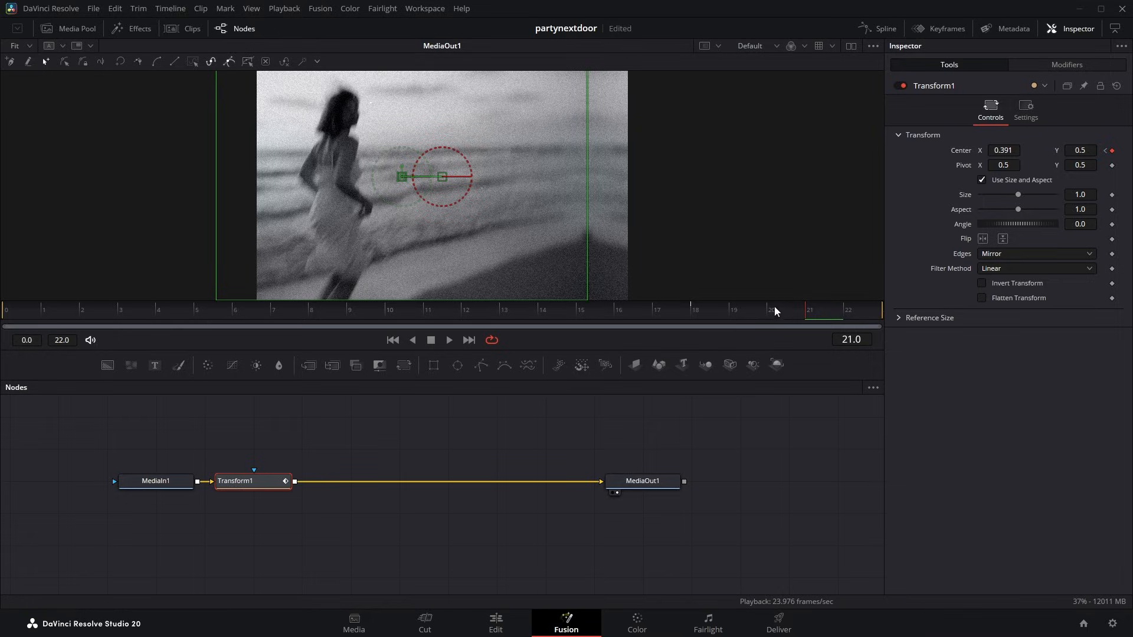
Add the ekawaTool_EasyOffset node after Transform1.
{"action": "key", "text": "shift+space"}
{"action": "type", "text": "ea"}
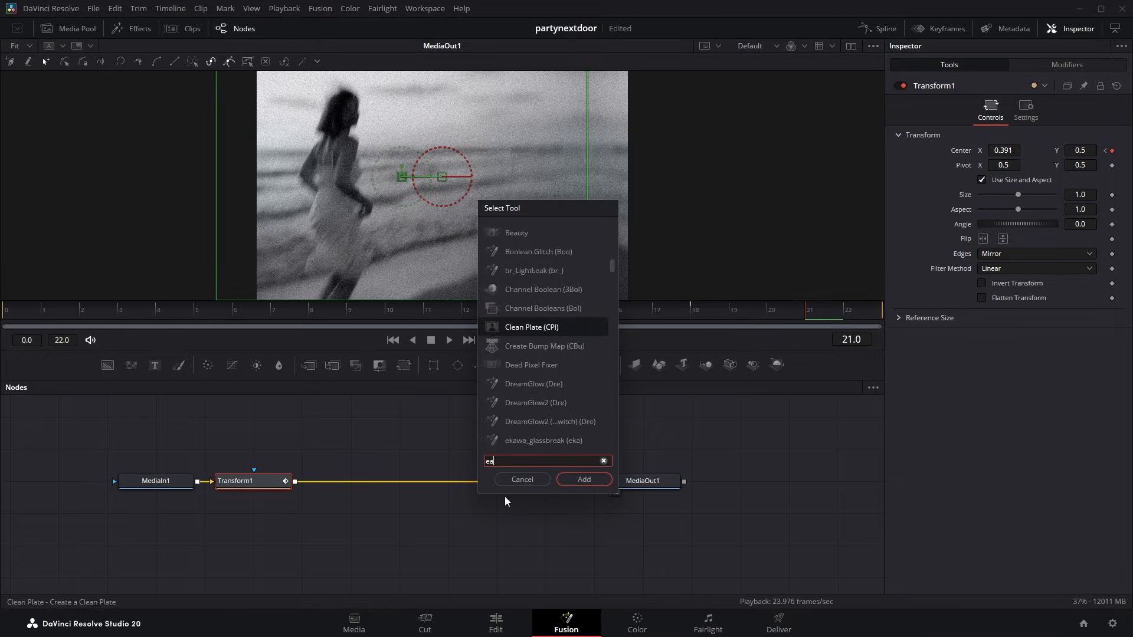
{"action": "type", "text": "sy"}
{"action": "key", "text": "Return"}
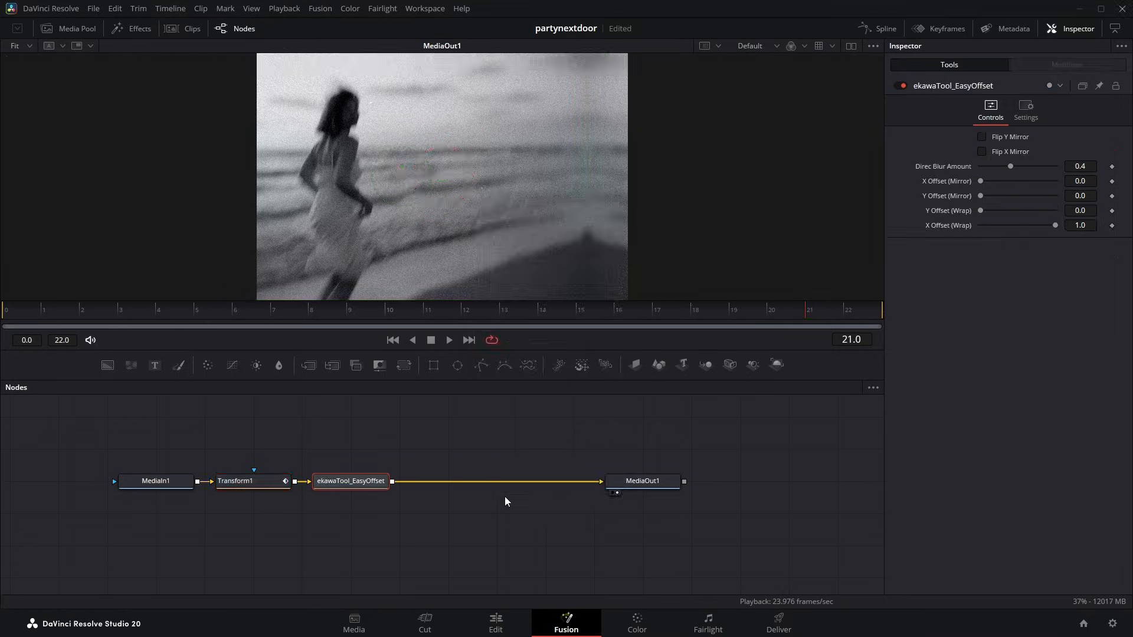
Keyframe EasyOffset's X Offset (Wrap) at 1.0 on frame 22 and at 0.0 on frame 21.
{"action": "left_click", "coordinate": [845, 304]}
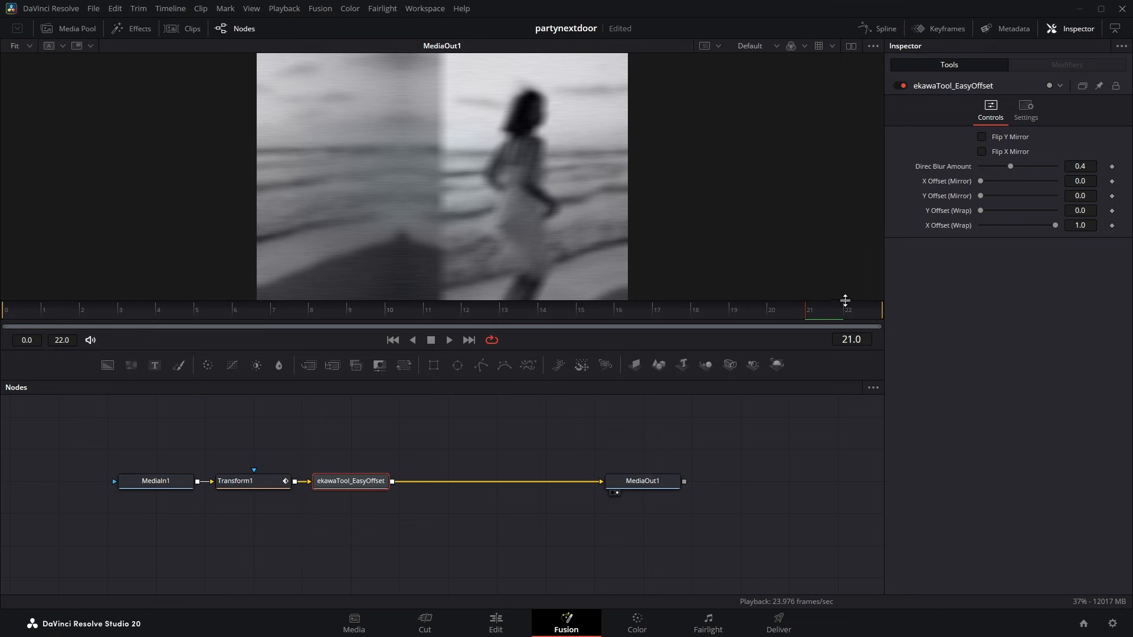
{"action": "left_click", "coordinate": [1111, 225]}
{"action": "left_click", "coordinate": [813, 313]}
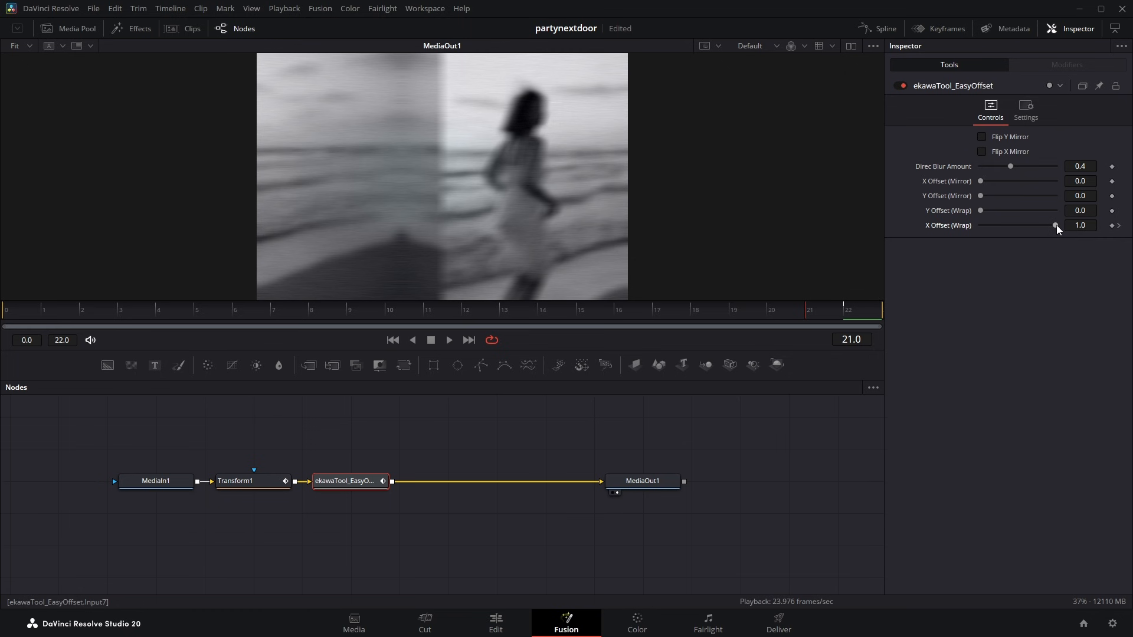
{"action": "left_click_drag", "start_coordinate": [1056, 225], "coordinate": [956, 228]}
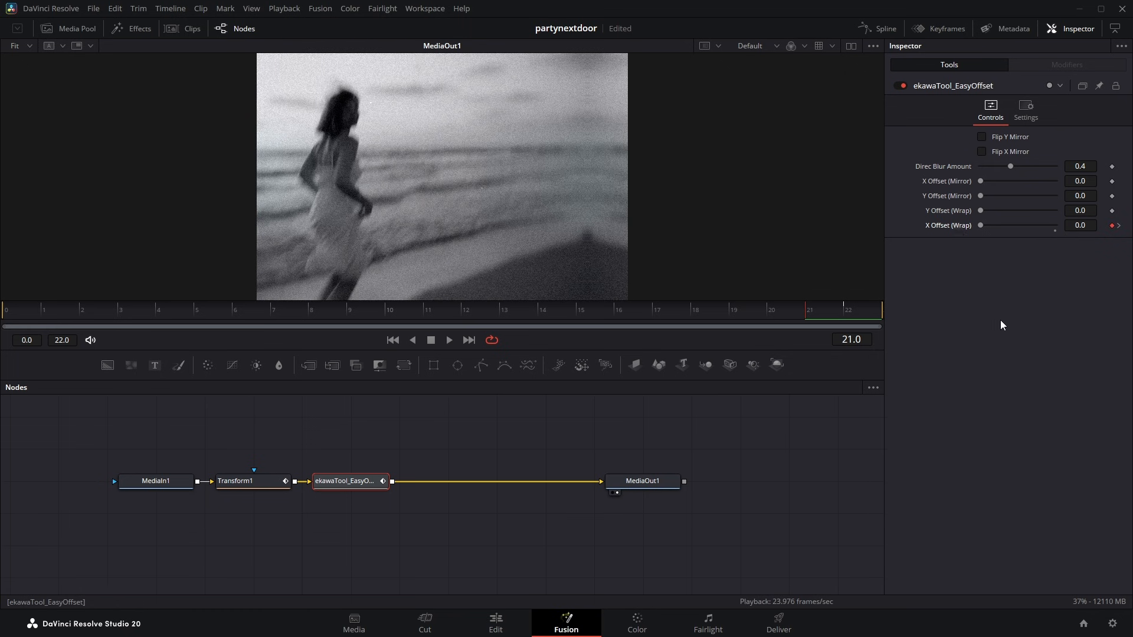
Shape Transform1's Displacement spline between frames 18 and 21 so the move starts slowly and accelerates steeply into the last keyframe.
{"action": "left_click", "coordinate": [238, 481]}
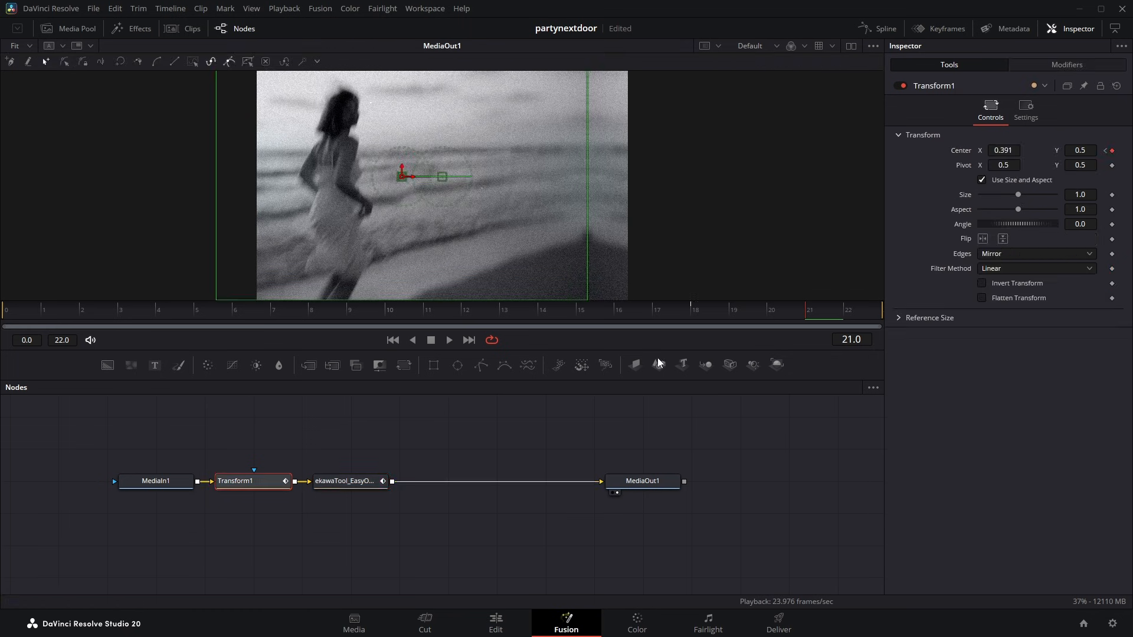
{"action": "left_click", "coordinate": [749, 310]}
{"action": "left_click", "coordinate": [879, 28]}
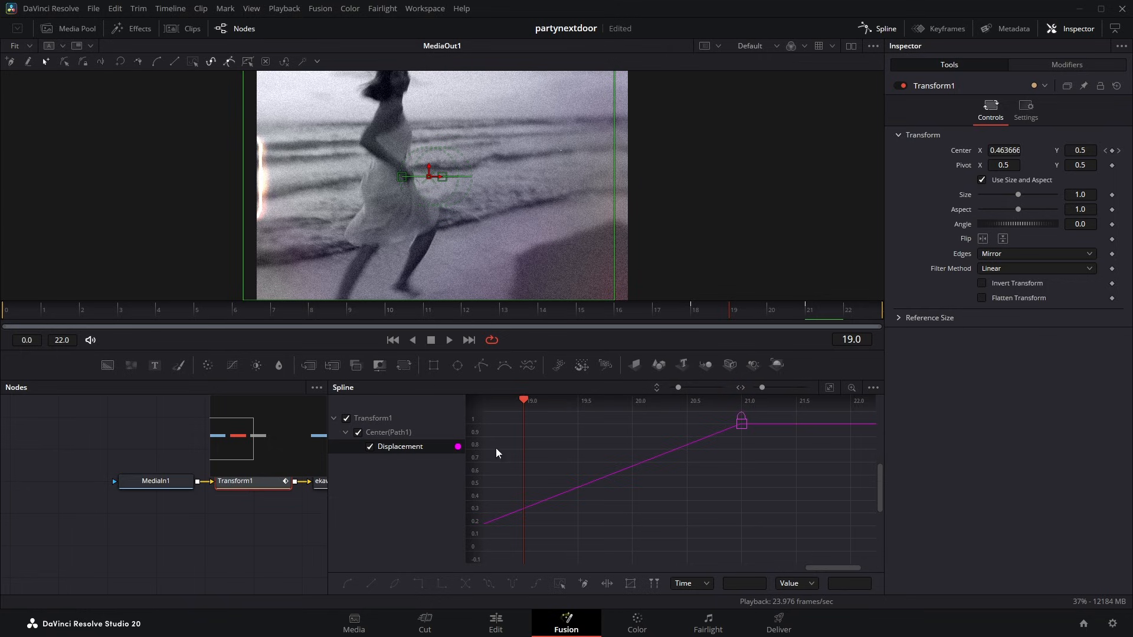
{"action": "left_click", "coordinate": [829, 388]}
{"action": "key", "text": "shift+s"}
{"action": "left_click_drag", "start_coordinate": [739, 467], "coordinate": [835, 545]}
{"action": "left_click_drag", "start_coordinate": [626, 509], "coordinate": [779, 553]}
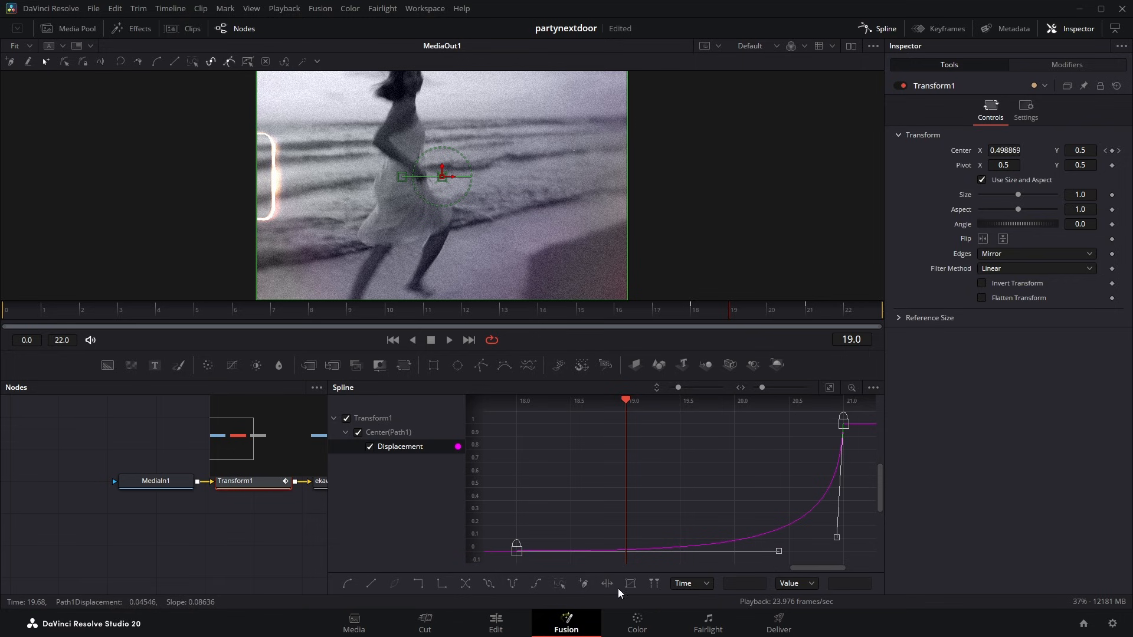
Return to the Edit page and play back the end of Compound Clip 13 to review the offset transition.
{"action": "left_click", "coordinate": [521, 619]}
{"action": "left_click_drag", "start_coordinate": [577, 424], "coordinate": [564, 424]}
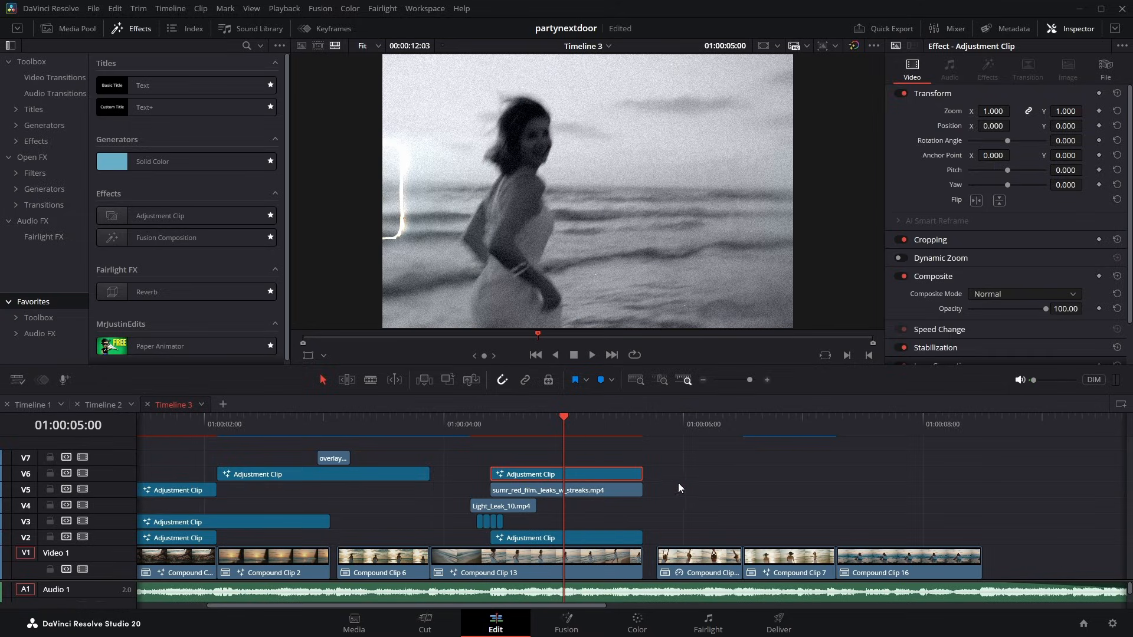
{"action": "left_click", "coordinate": [643, 483]}
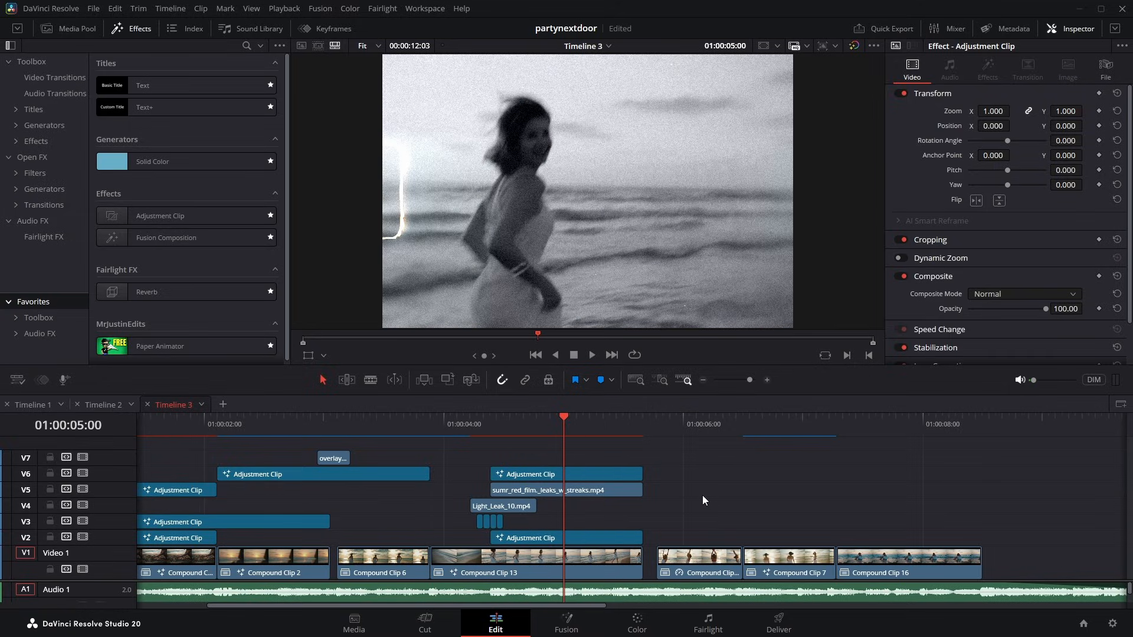
{"action": "key", "text": "space"}
{"action": "left_click", "coordinate": [561, 438]}
{"action": "key", "text": "space"}
{"action": "key", "text": "space"}
Place an adjustment clip on V2 from 01:00:05:14, cut it at the end of Compound Clip 12 and delete the excess.
{"action": "left_click", "coordinate": [660, 423]}
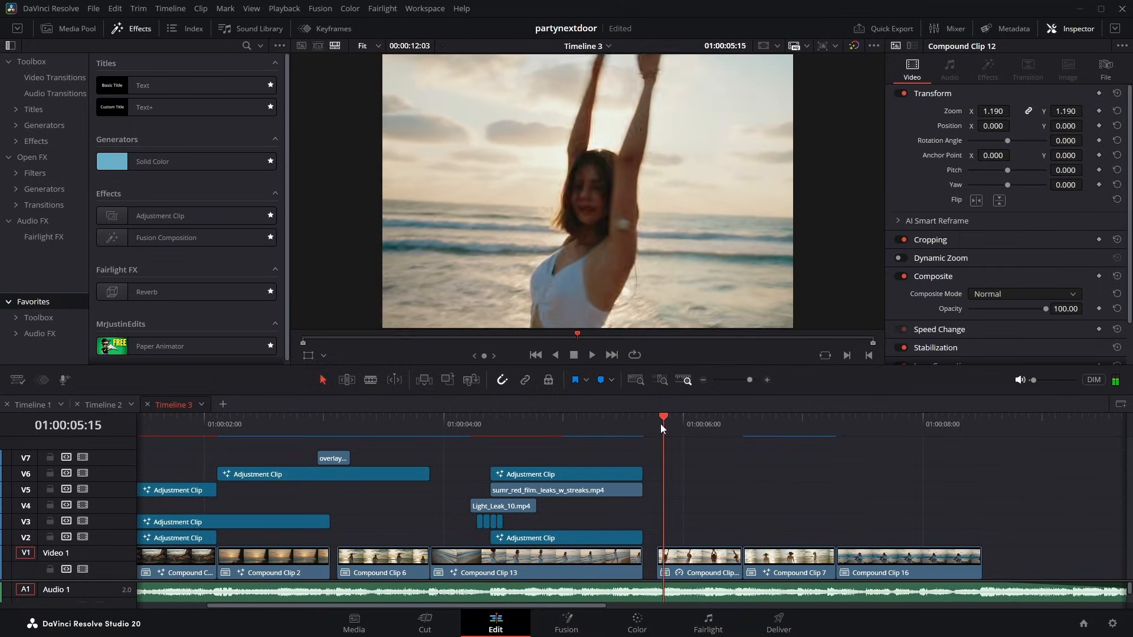
{"action": "left_click_drag", "start_coordinate": [660, 424], "coordinate": [658, 425]}
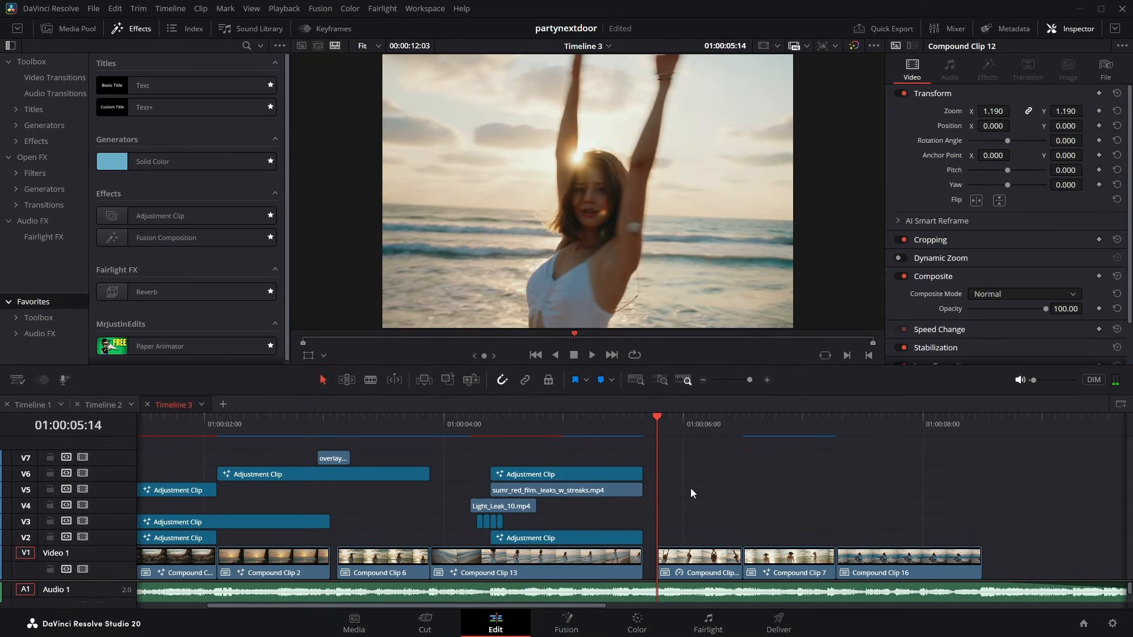
{"action": "scroll", "coordinate": [690, 488], "scroll_direction": "up", "scroll_amount": 2}
{"action": "left_click_drag", "start_coordinate": [140, 216], "coordinate": [501, 536]}
{"action": "left_click", "coordinate": [600, 430]}
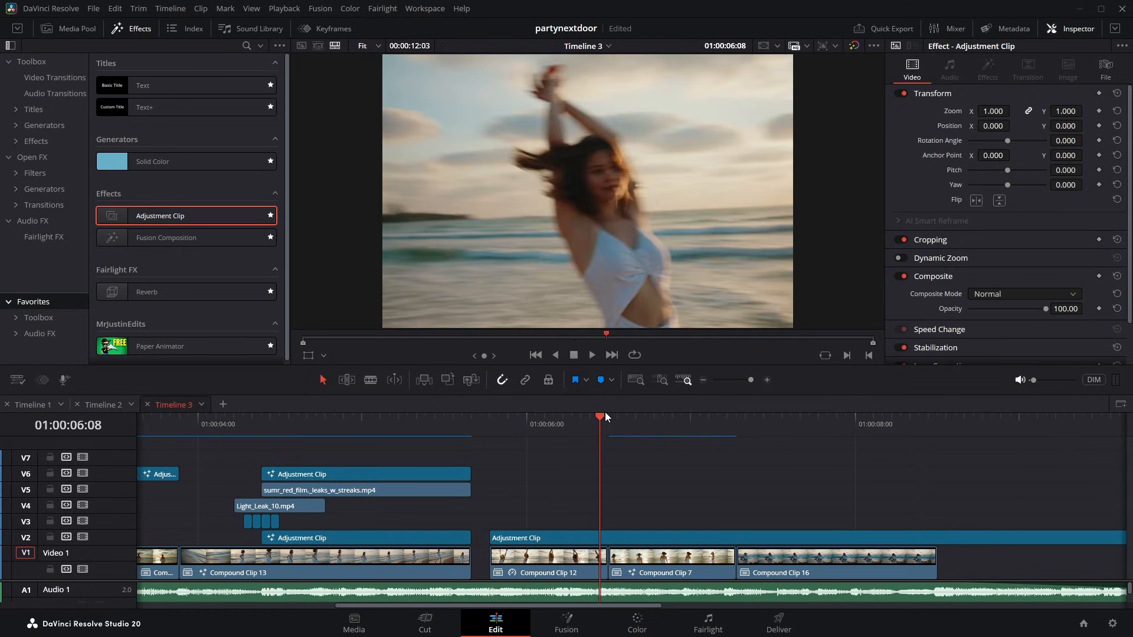
{"action": "key", "text": "Right"}
{"action": "key", "text": "ctrl+b"}
{"action": "left_click", "coordinate": [624, 538]}
{"action": "key", "text": "BackSpace"}
Open the V2 adjustment clip over Compound Clip 12 in Fusion and add a Transform node after MediaIn1.
{"action": "left_click", "coordinate": [498, 431]}
{"action": "key", "text": "Left"}
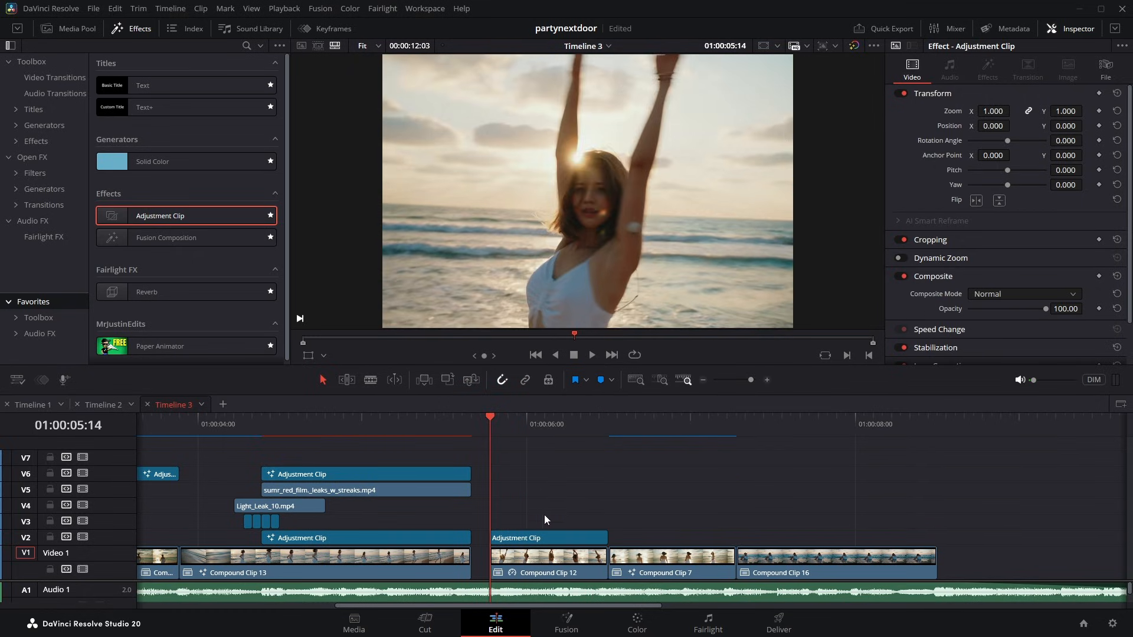
{"action": "right_click", "coordinate": [538, 537]}
{"action": "left_click", "coordinate": [581, 463]}
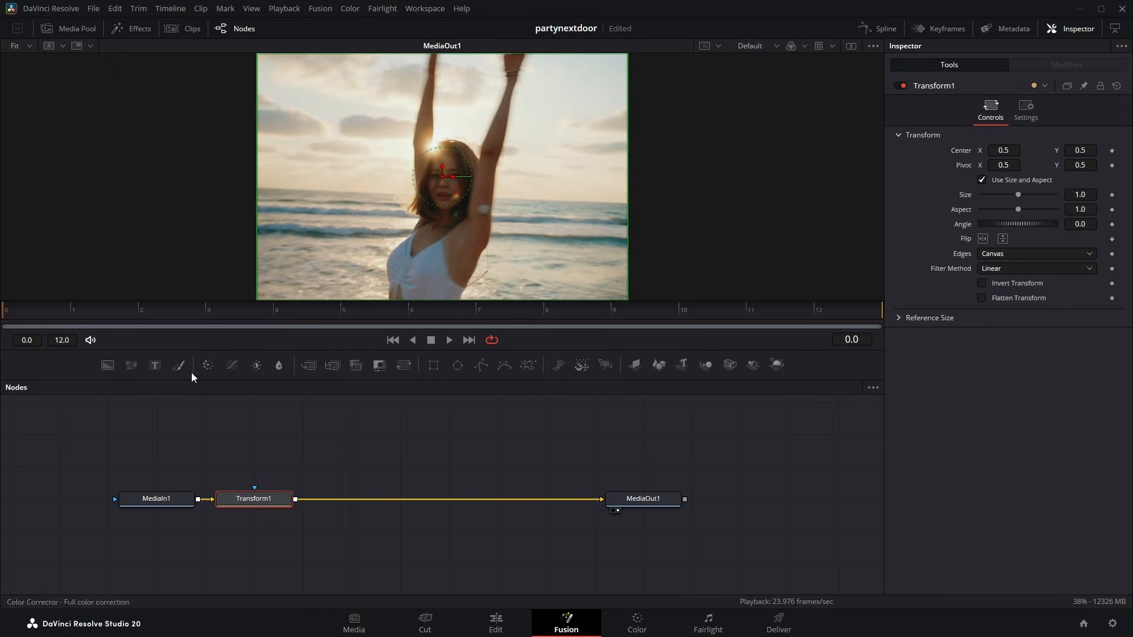
Keyframe Transform1's Center at frame 7, set Center X to 0.72 at frame 0, and set Edges to Mirror.
{"action": "left_click", "coordinate": [1112, 151]}
{"action": "left_click", "coordinate": [477, 310]}
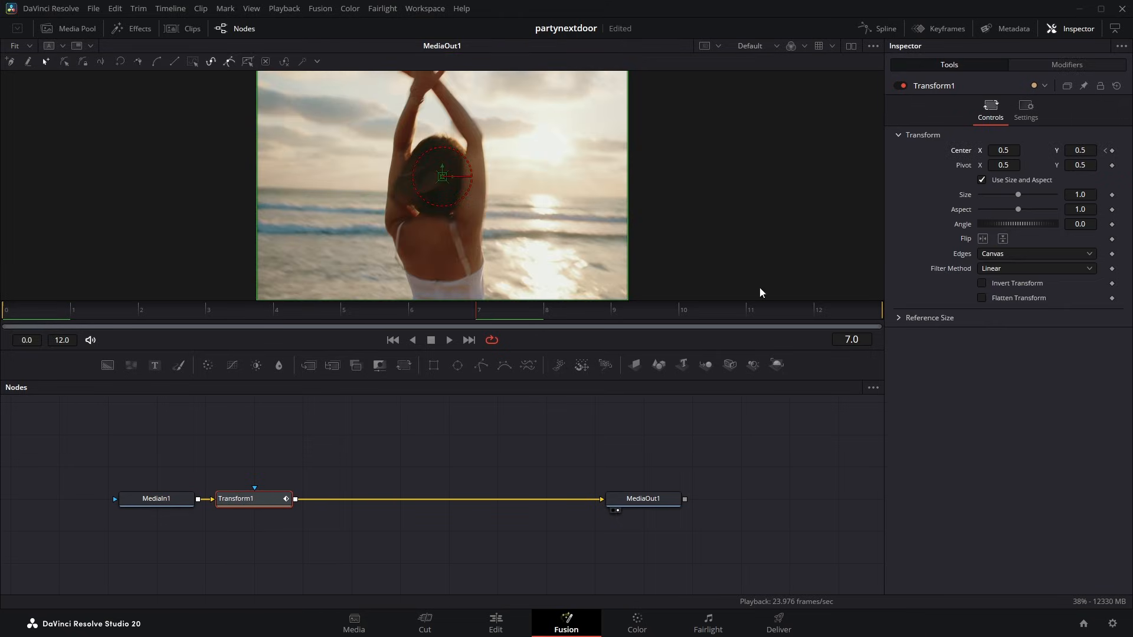
{"action": "left_click", "coordinate": [1111, 151]}
{"action": "left_click", "coordinate": [1105, 151]}
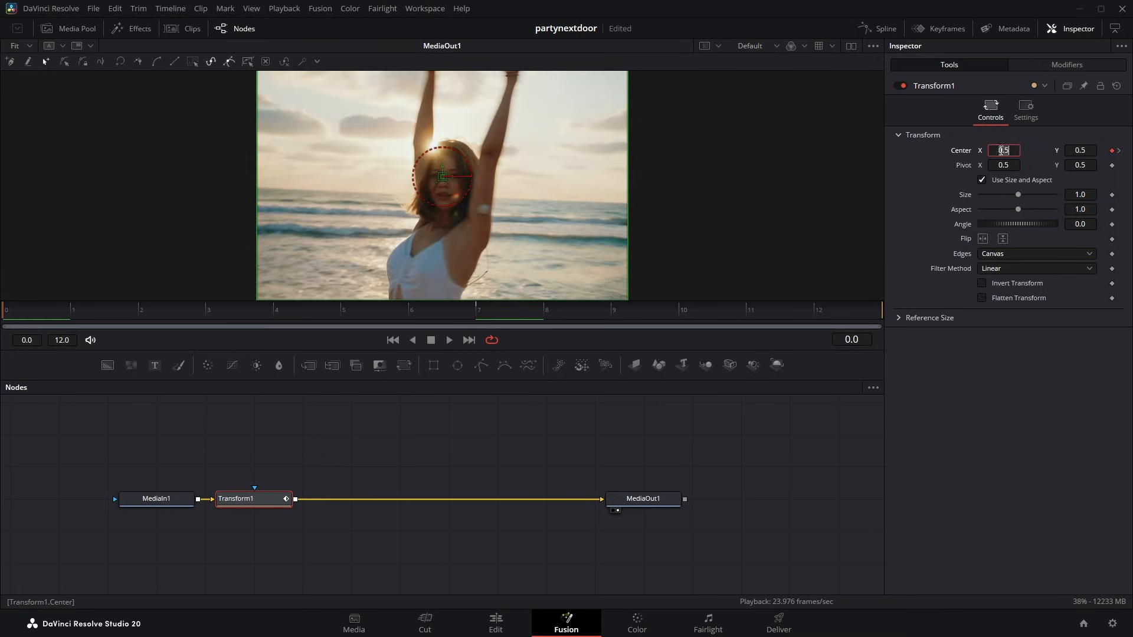
{"action": "left_click", "coordinate": [1010, 155]}
{"action": "type", "text": ".72"}
{"action": "key", "text": "Return"}
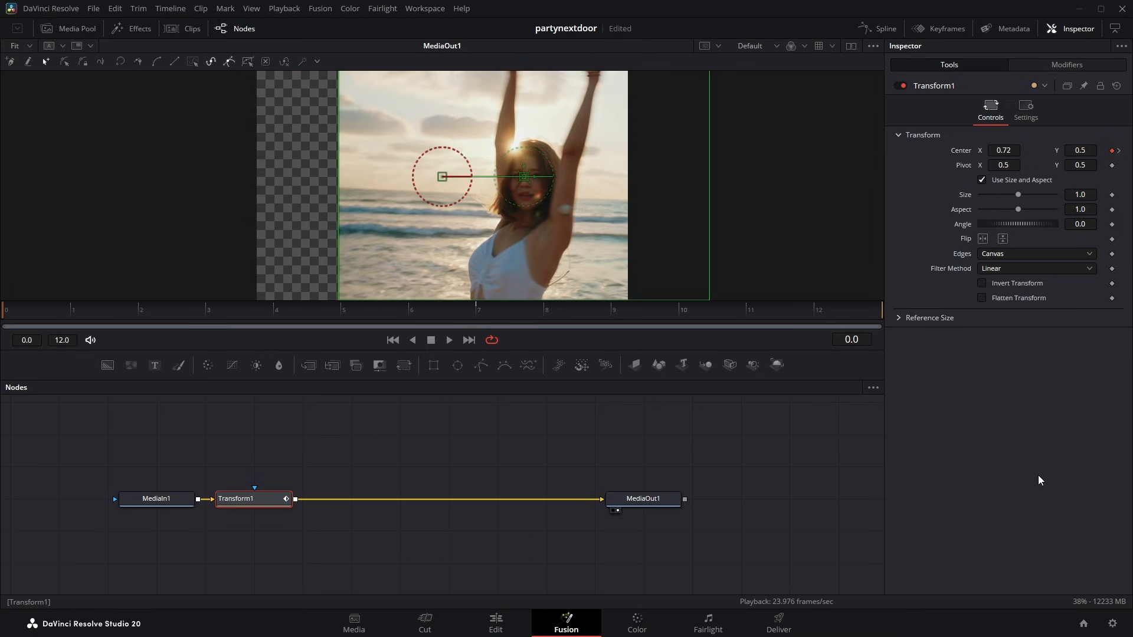
{"action": "left_click", "coordinate": [994, 253]}
{"action": "left_click", "coordinate": [990, 309]}
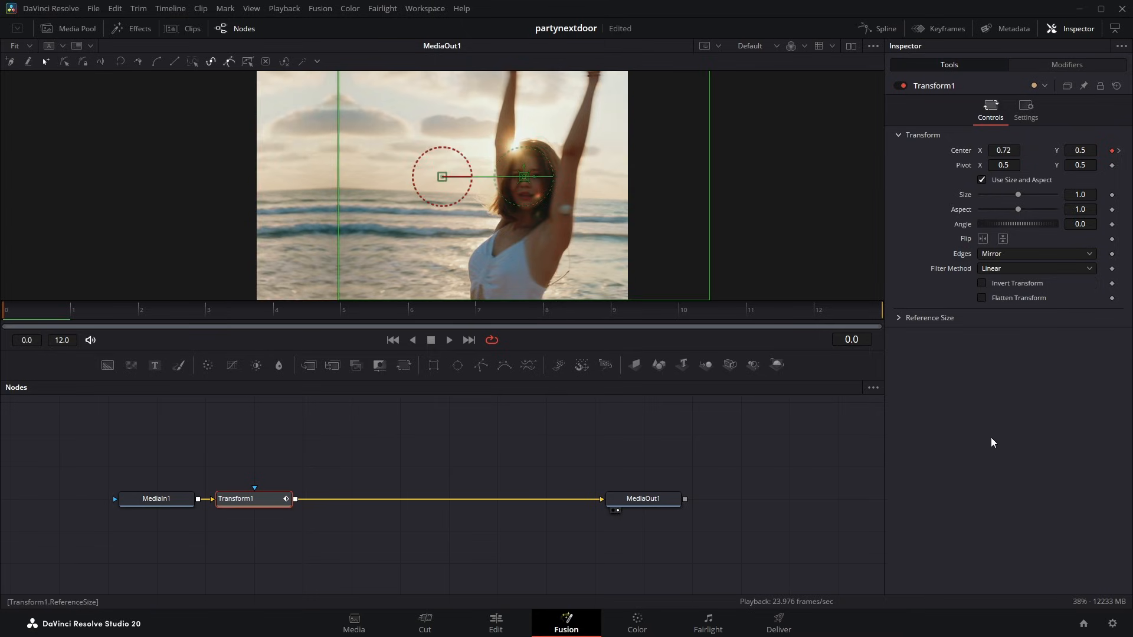
Shape Transform1's Displacement spline between frames 0 and 7 so the move starts fast and eases out into the last keyframe.
{"action": "left_click", "coordinate": [879, 29]}
{"action": "left_click", "coordinate": [369, 447]}
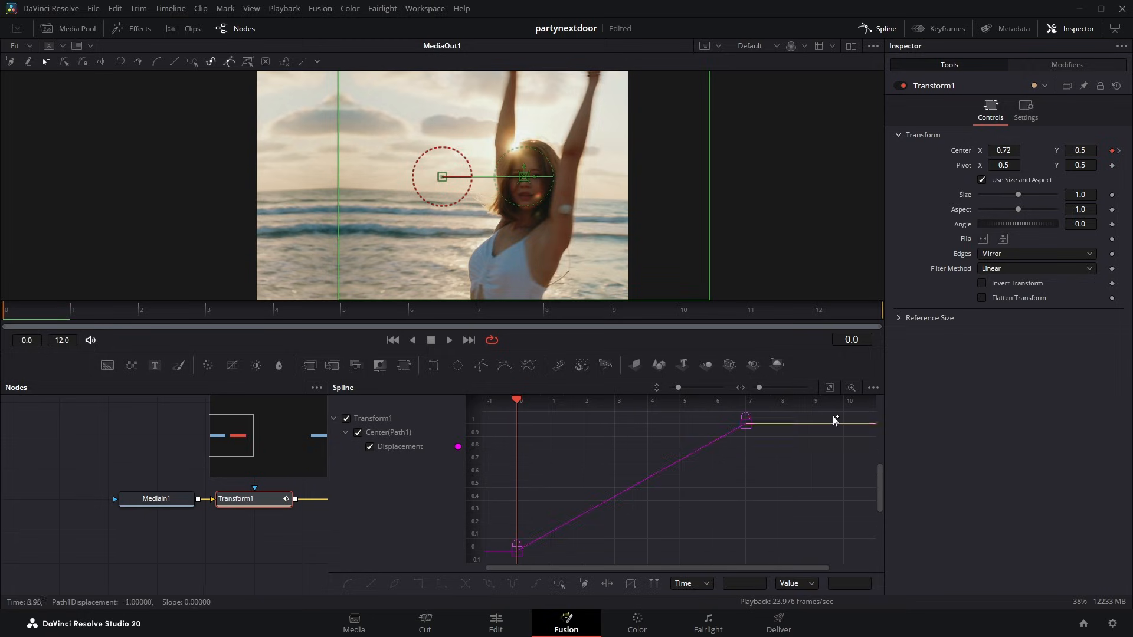
{"action": "left_click", "coordinate": [829, 387]}
{"action": "left_click_drag", "start_coordinate": [626, 508], "coordinate": [529, 441]}
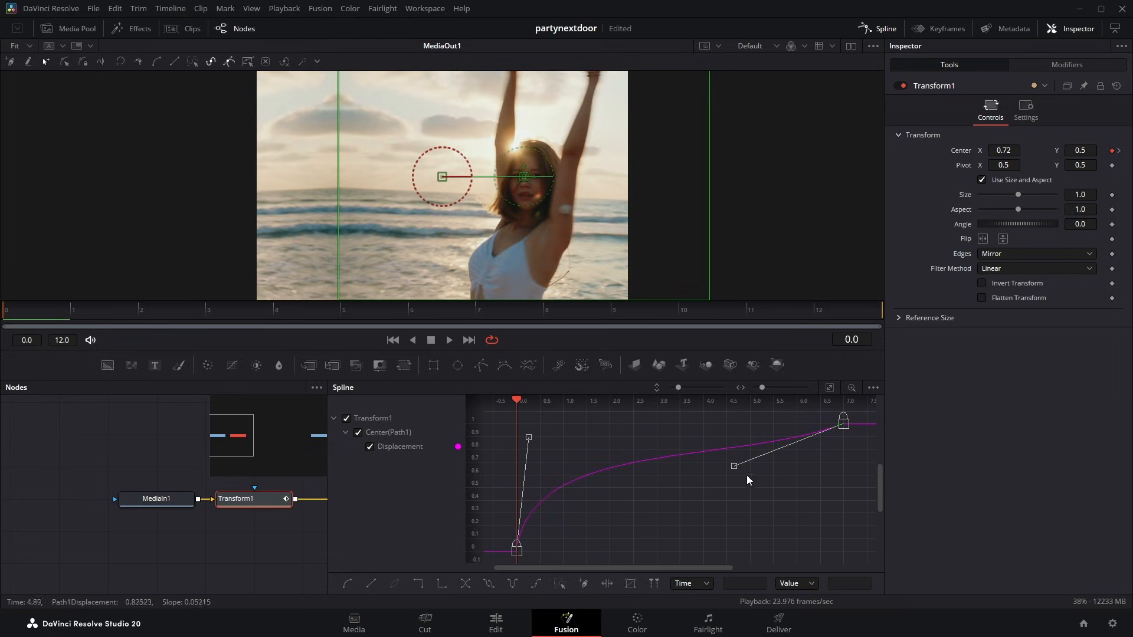
{"action": "left_click_drag", "start_coordinate": [734, 468], "coordinate": [570, 438]}
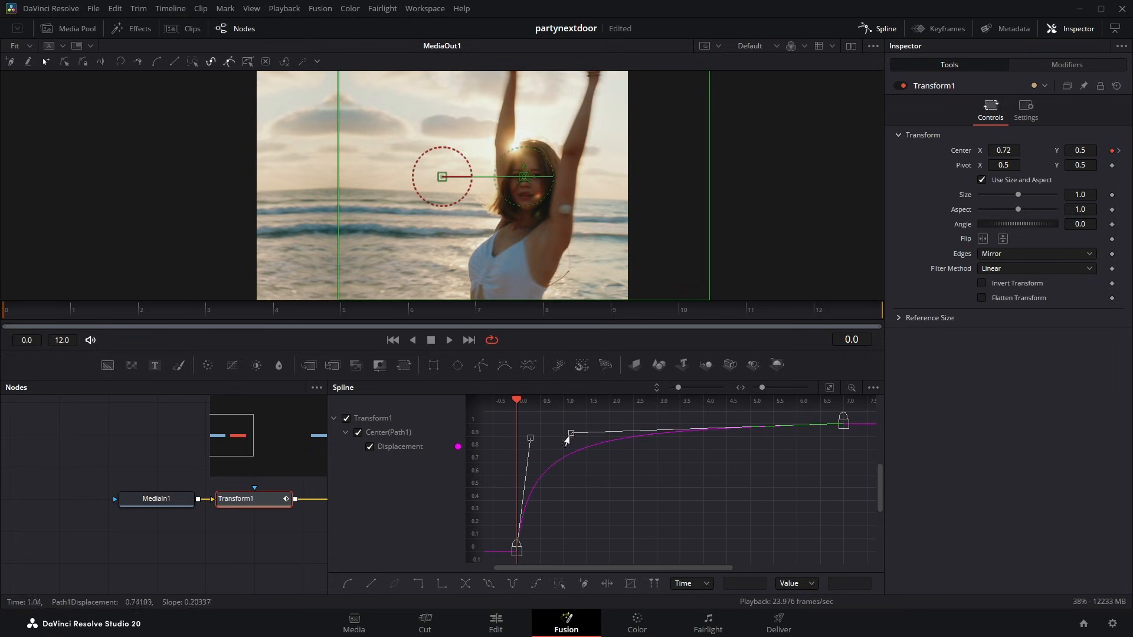
{"action": "mouse_move", "coordinate": [571, 433]}
{"action": "left_mouse_down"}
{"action": "mouse_move", "coordinate": [526, 427]}
{"action": "mouse_move", "coordinate": [594, 435]}
{"action": "mouse_move", "coordinate": [566, 439]}
{"action": "left_mouse_up"}
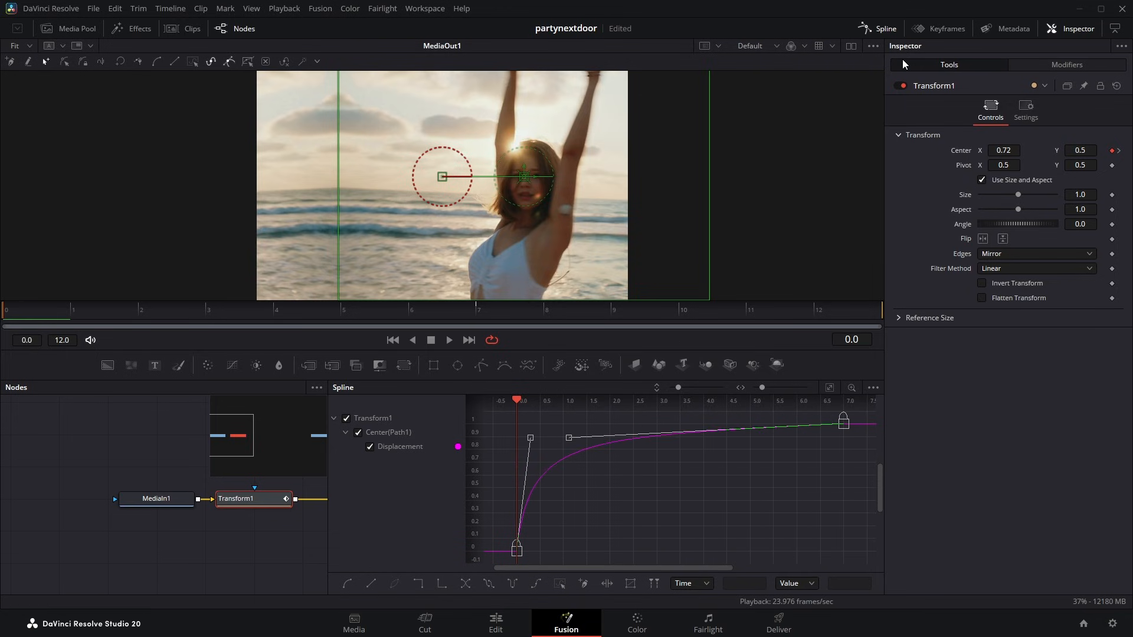
Return to the Edit page and play back the transition from Compound Clip 13 into Compound Clip 12 to review the slide.
{"action": "left_click", "coordinate": [495, 623]}
{"action": "left_click", "coordinate": [408, 425]}
{"action": "key", "text": "space"}
{"action": "left_click", "coordinate": [578, 480]}
{"action": "left_click", "coordinate": [432, 433]}
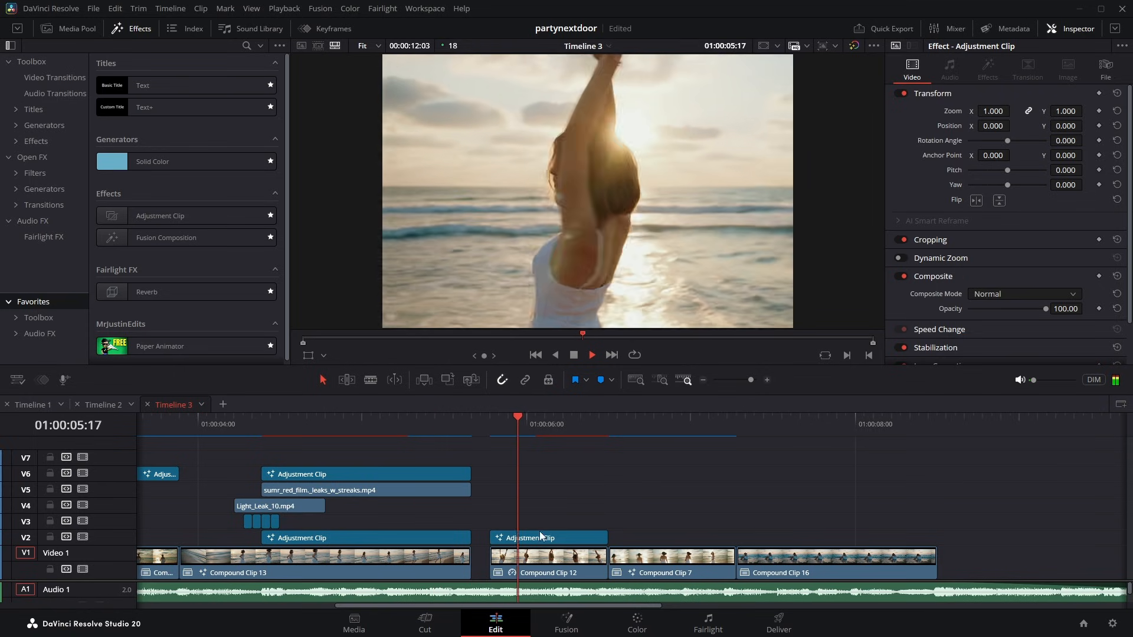
{"action": "key", "text": "space"}
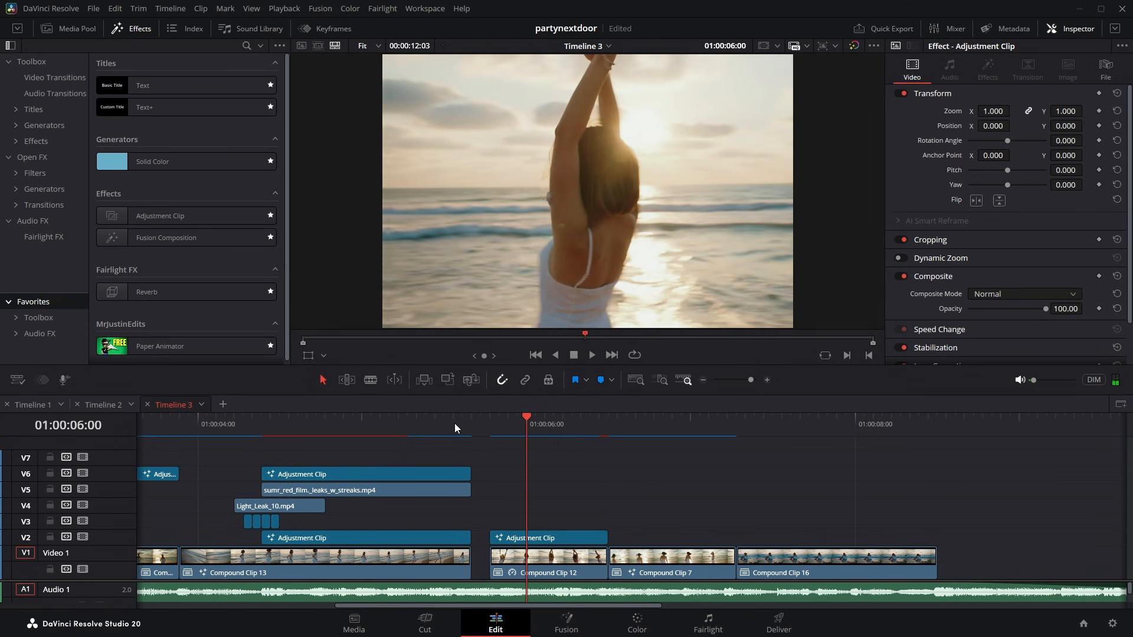
{"action": "left_click_drag", "start_coordinate": [426, 427], "coordinate": [444, 426]}
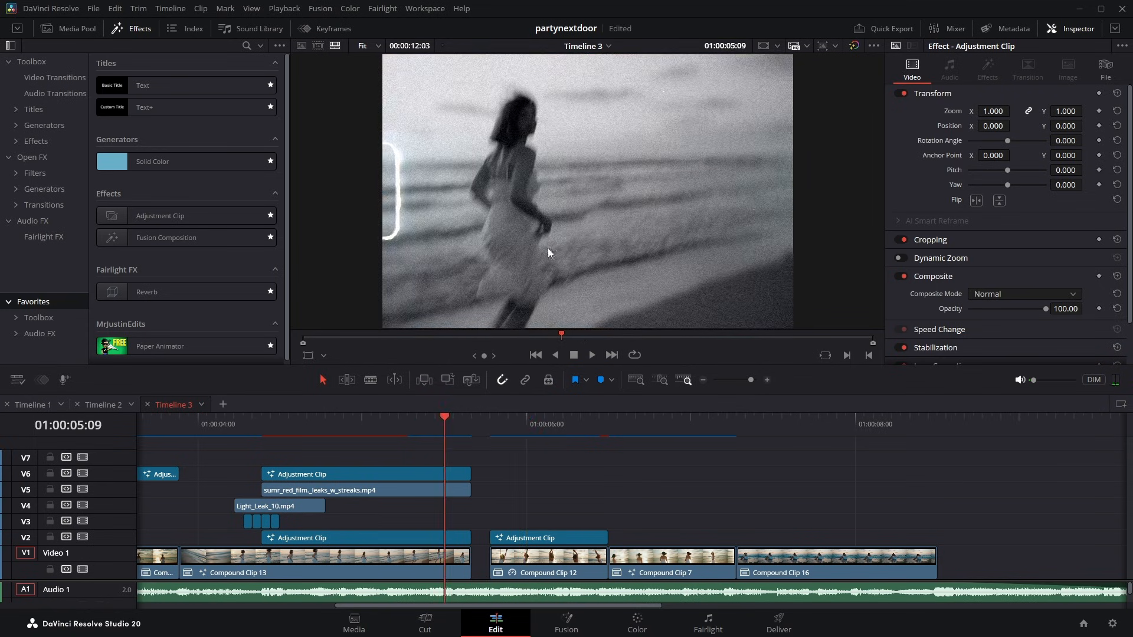
Reopen the V2 adjustment clip over Compound Clip 12 in Fusion and add a Color Corrector node after Transform1.
{"action": "left_click", "coordinate": [489, 430]}
{"action": "right_click", "coordinate": [529, 534]}
{"action": "left_click", "coordinate": [590, 453]}
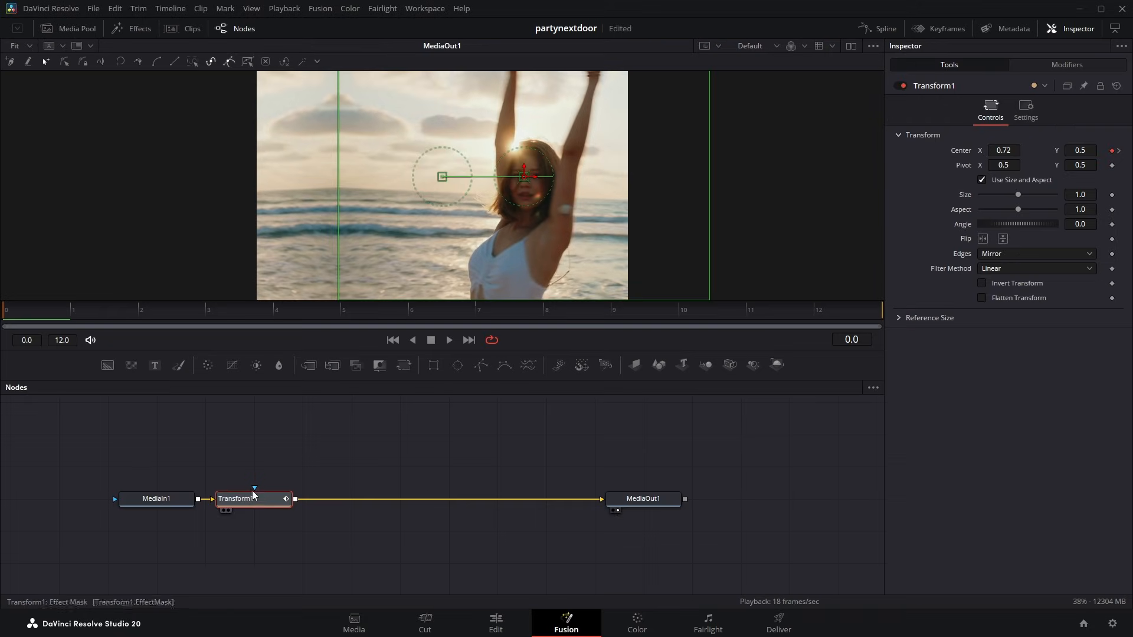
{"action": "left_click_drag", "start_coordinate": [241, 496], "coordinate": [215, 499]}
{"action": "left_click", "coordinate": [208, 366]}
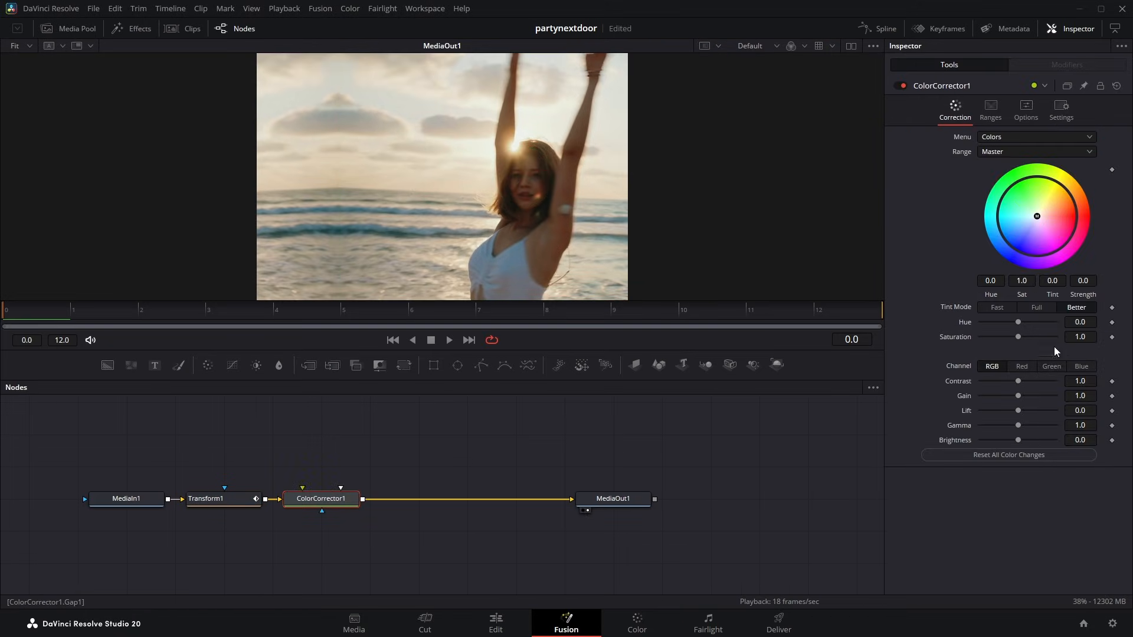
Keyframe ColorCorrector1's Saturation at 0.0 on frame 0 and 1.0 on frame 10.
{"action": "left_click", "coordinate": [1112, 338]}
{"action": "left_click_drag", "start_coordinate": [1018, 338], "coordinate": [792, 353]}
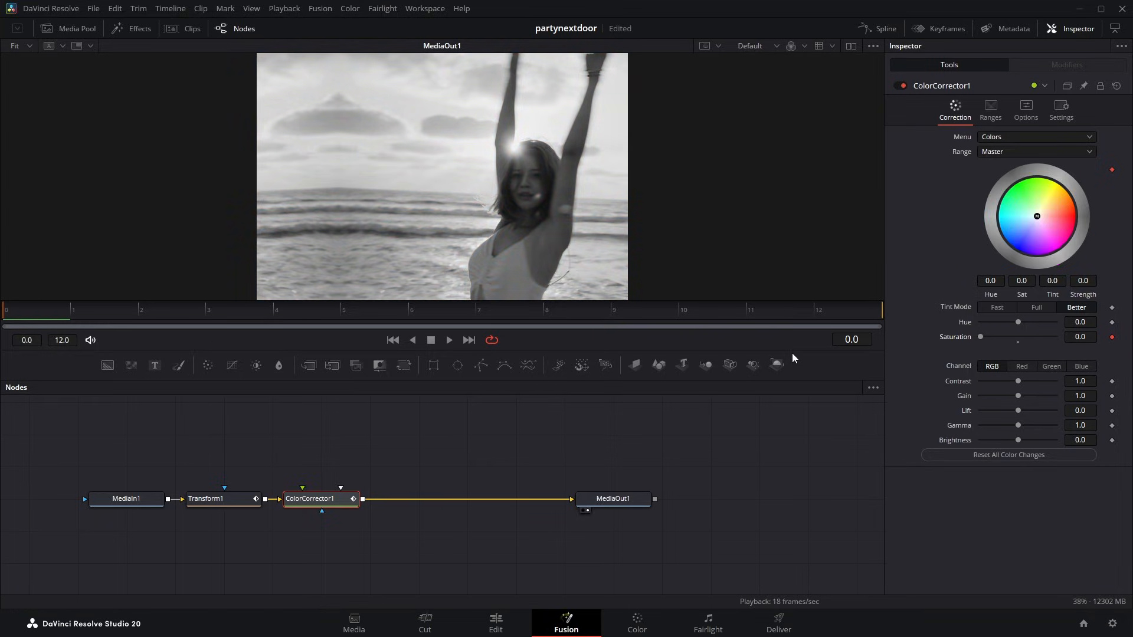
{"action": "left_click", "coordinate": [684, 309]}
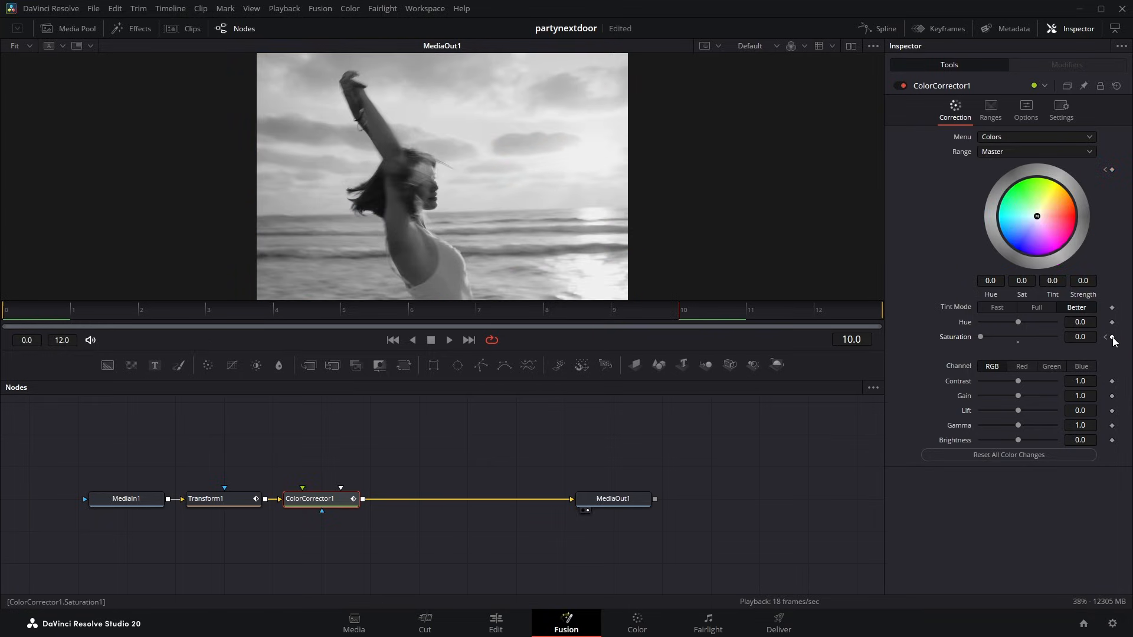
{"action": "left_click", "coordinate": [1017, 341]}
Fit ColorCorrector1's Saturation spline in view and select its keyframes at frames 0 and 10.
{"action": "left_click", "coordinate": [879, 29]}
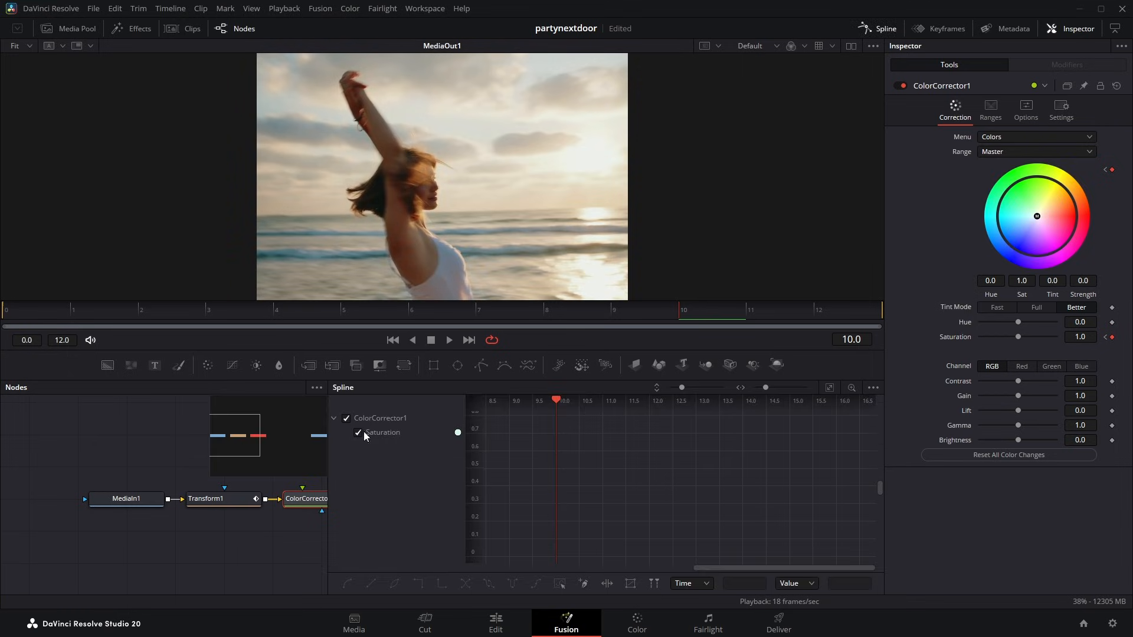
{"action": "left_click", "coordinate": [829, 388]}
{"action": "key", "text": "ctrl+a"}
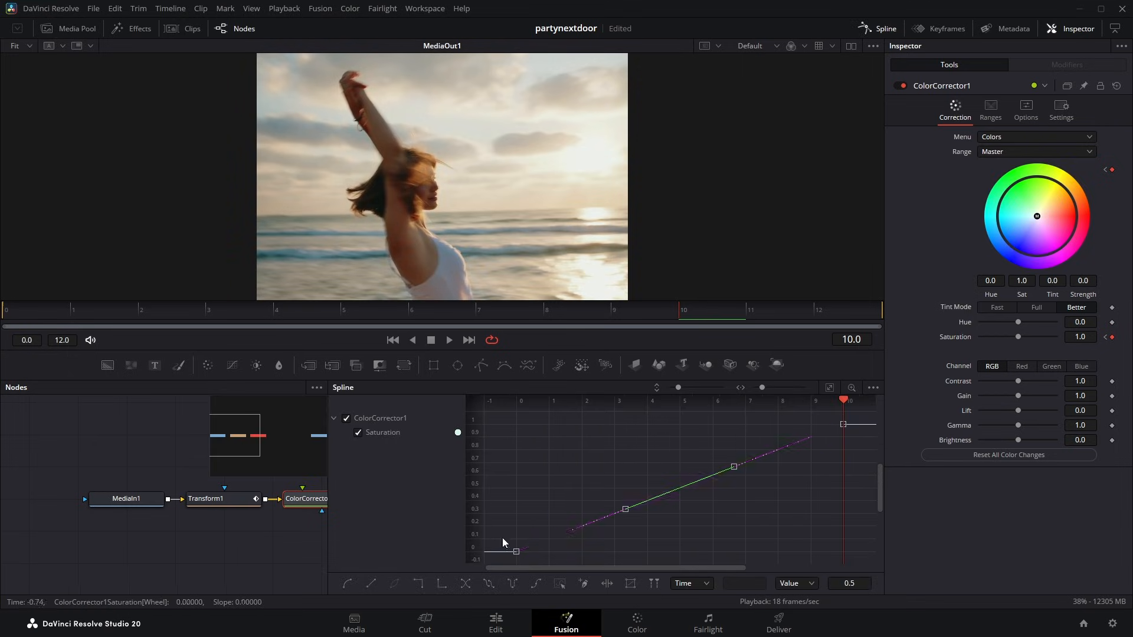
{"action": "left_click", "coordinate": [503, 543]}
Return to the Edit page and play back the black-and-white to colour fade over Compound Clip 12.
{"action": "left_click", "coordinate": [495, 624]}
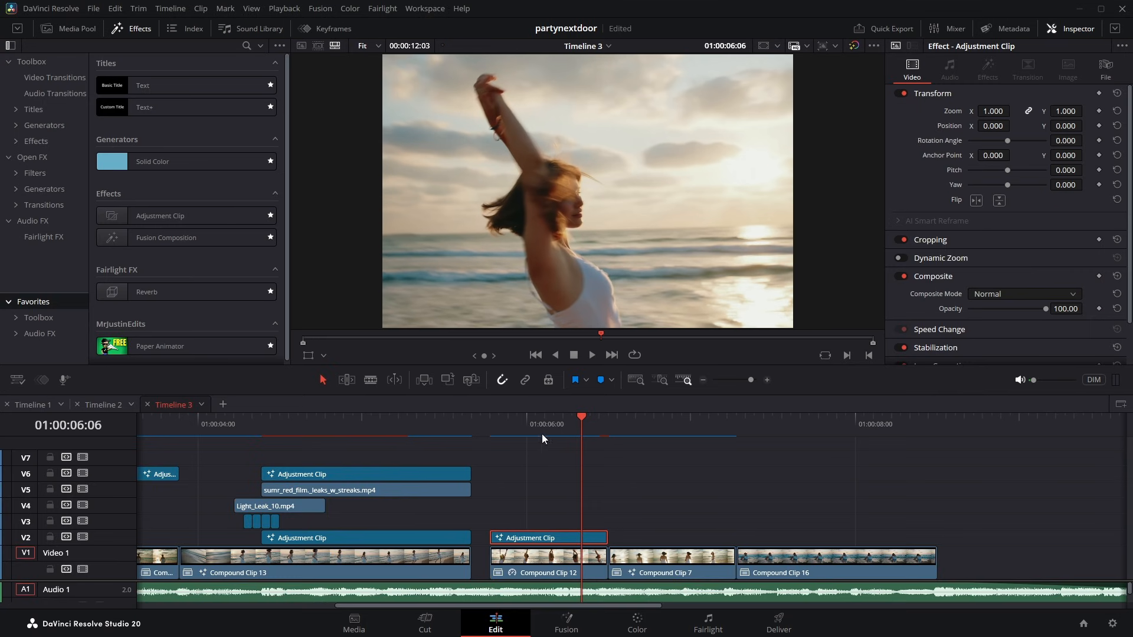
{"action": "key", "text": "space"}
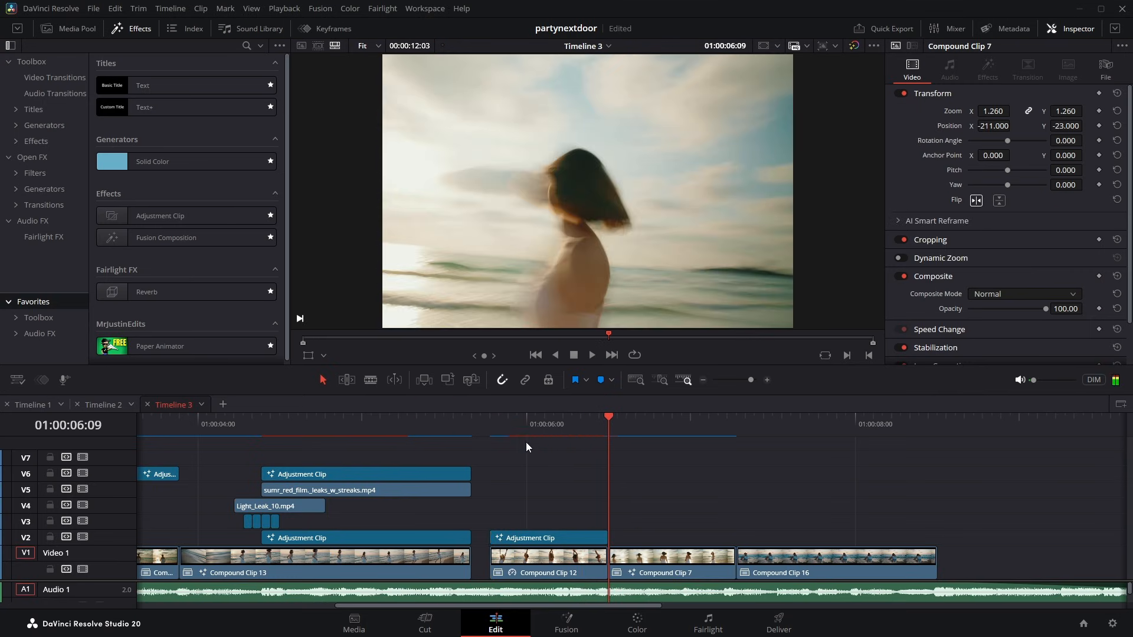
{"action": "left_click_drag", "start_coordinate": [525, 436], "coordinate": [415, 438]}
{"action": "key", "text": "space"}
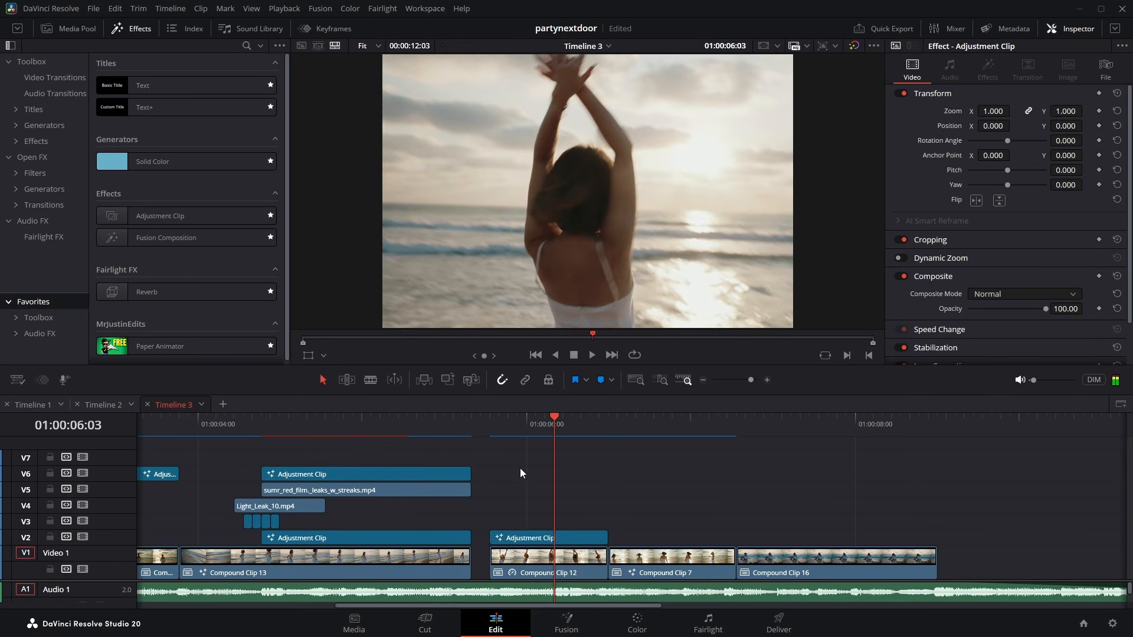
Inspect the light-streak Compound Clip 18 on V7, starting at 01:00:05:11, in Fusion and return to the Edit page.
{"action": "left_click", "coordinate": [474, 428]}
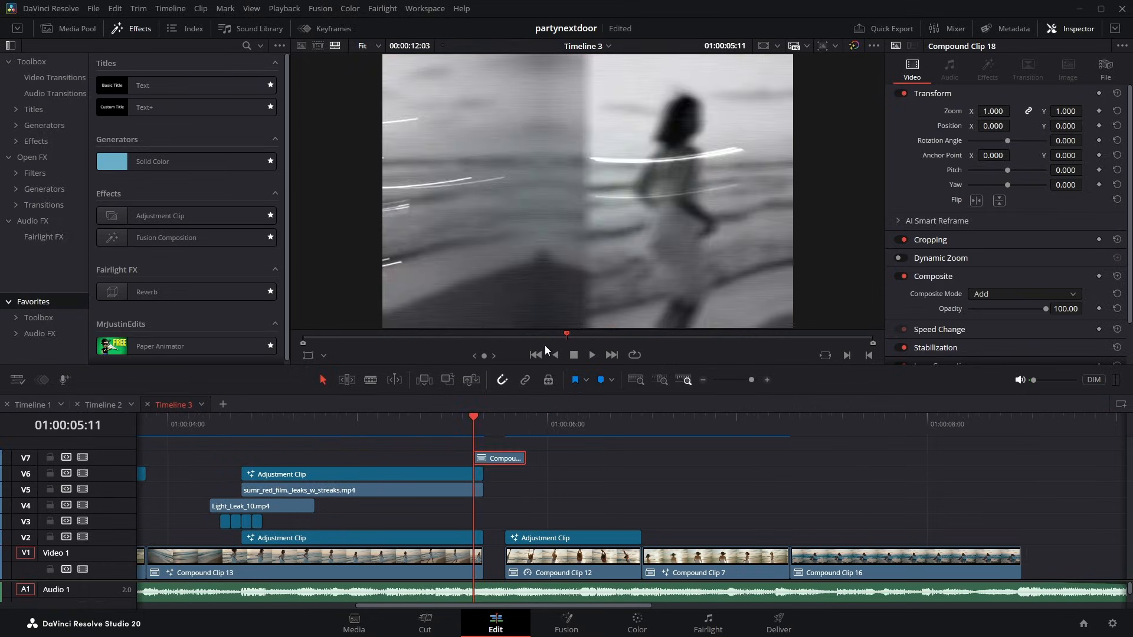
{"action": "key", "text": "shift+5"}
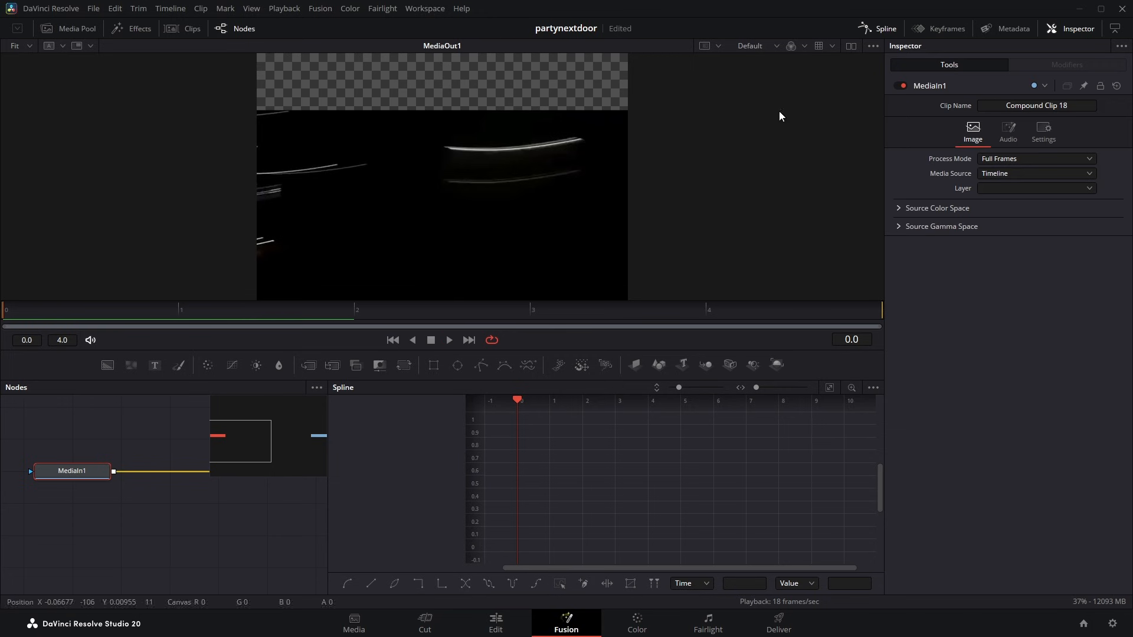
{"action": "key", "text": "space"}
{"action": "key", "text": "shift+4"}
Play back the slide from Compound Clip 13 into Compound Clip 12 with the light-streak overlay on V7.
{"action": "left_click_drag", "start_coordinate": [521, 422], "coordinate": [440, 426]}
{"action": "key", "text": "space"}
{"action": "left_click", "coordinate": [365, 427]}
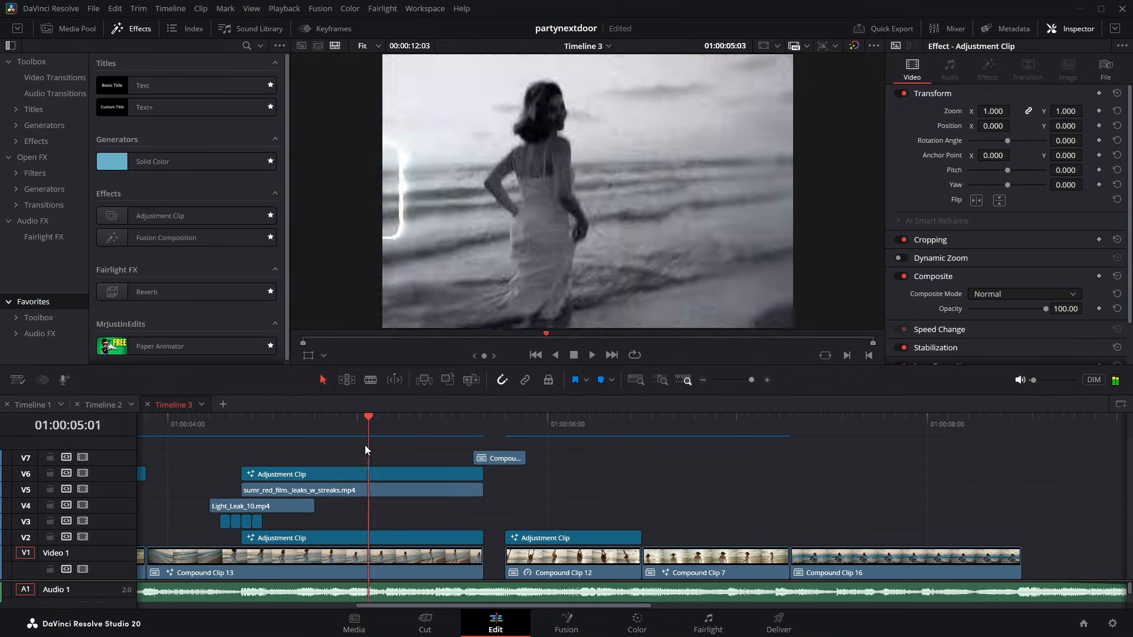
{"action": "key", "text": "space"}
{"action": "key", "text": "ctrl+minus"}
{"action": "key", "text": "ctrl+minus"}
{"action": "key", "text": "space"}
{"action": "key", "text": "ctrl+minus"}
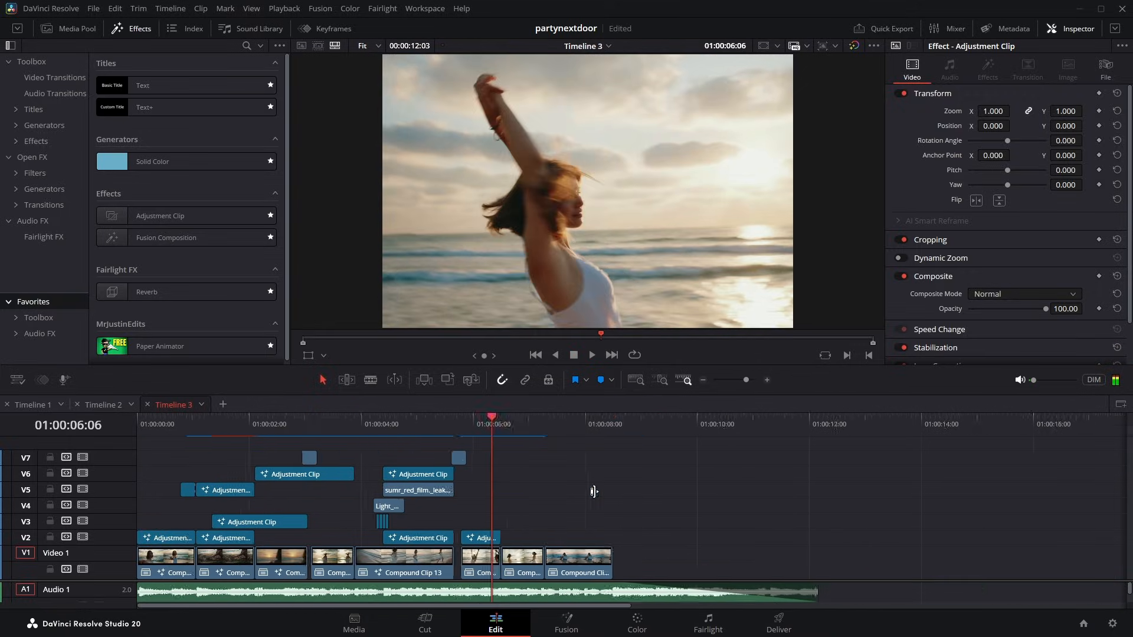
Play Timeline 3 from the start and review the edit up to Compound Clip 7.
{"action": "left_click", "coordinate": [140, 417]}
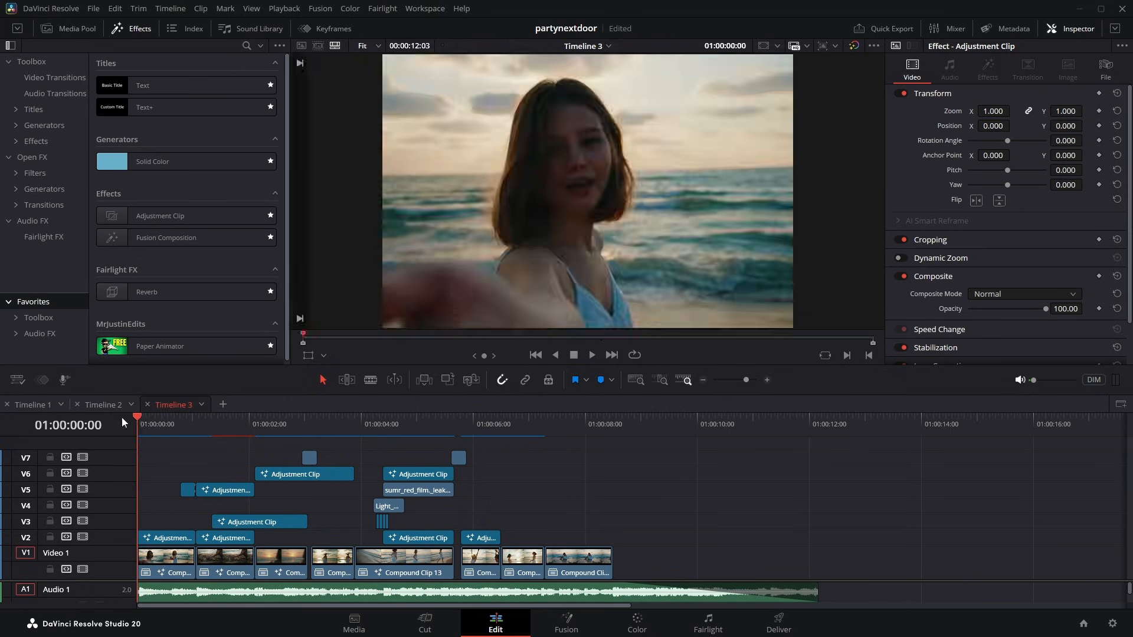
{"action": "left_click", "coordinate": [592, 355]}
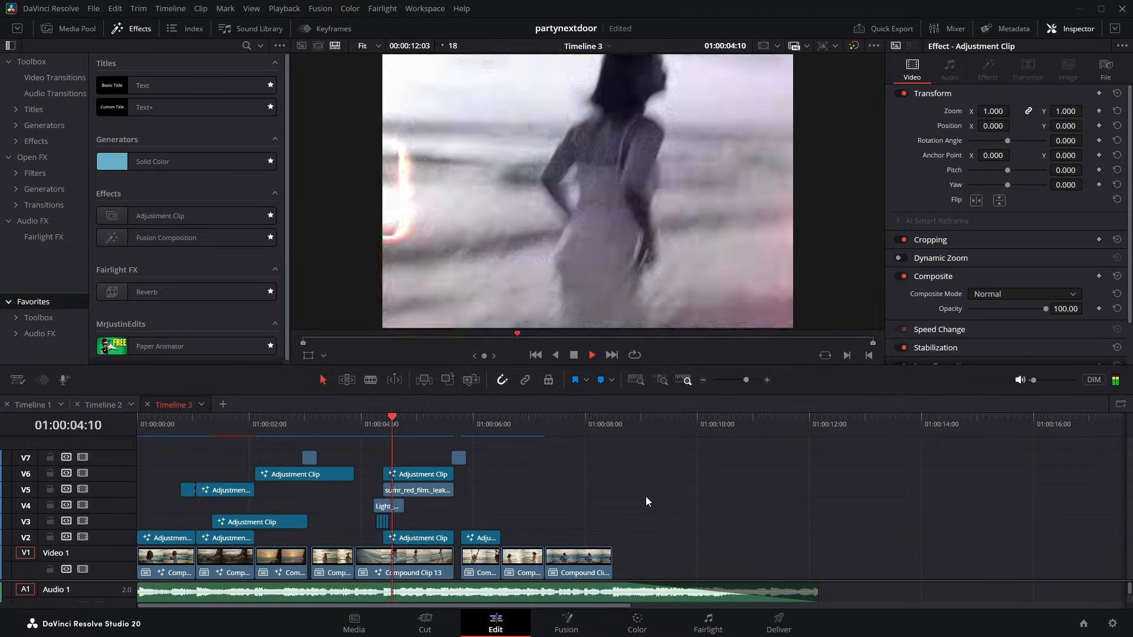
{"action": "scroll", "coordinate": [645, 497], "scroll_direction": "up", "scroll_amount": 1}
{"action": "key", "text": "space"}
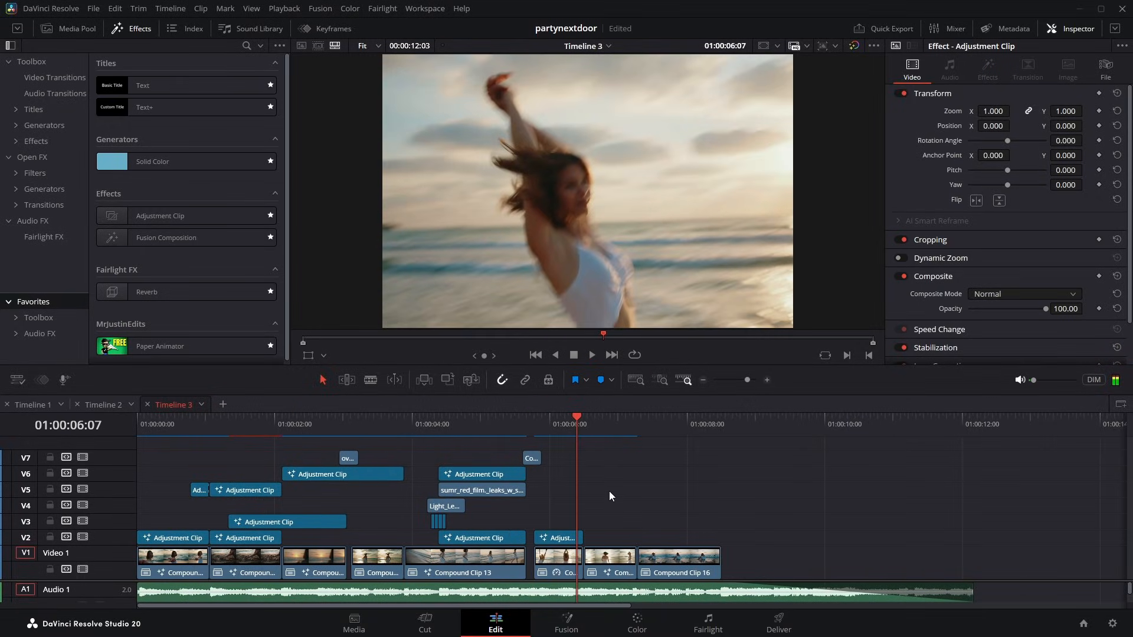
{"action": "scroll", "coordinate": [607, 498], "scroll_direction": "up", "scroll_amount": 2}
{"action": "key", "text": "space"}
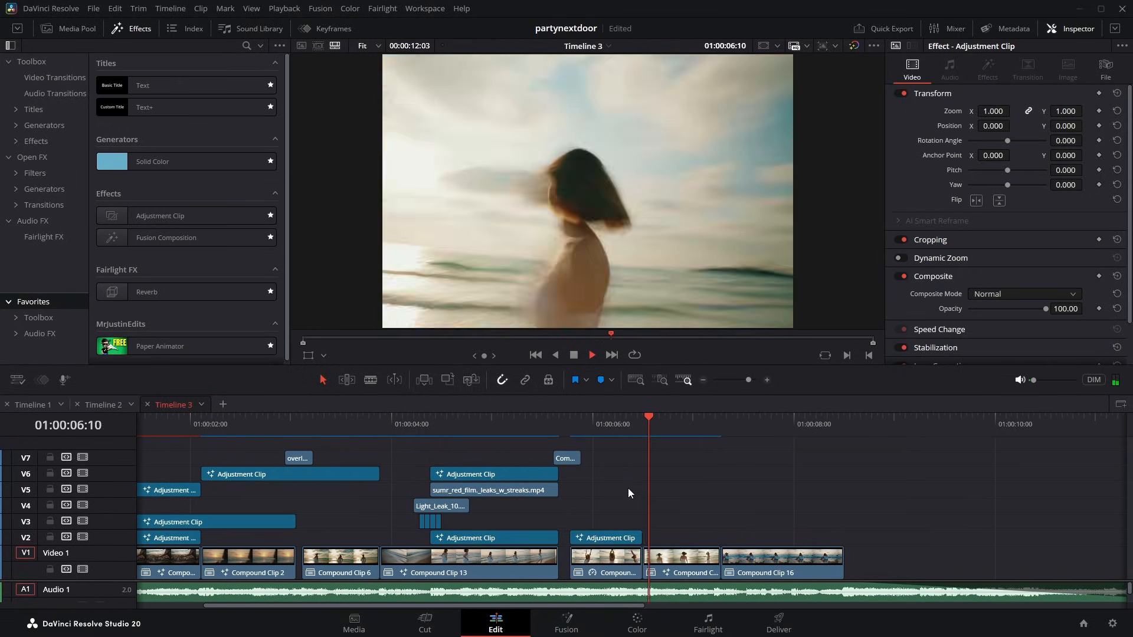
{"action": "left_click", "coordinate": [589, 428]}
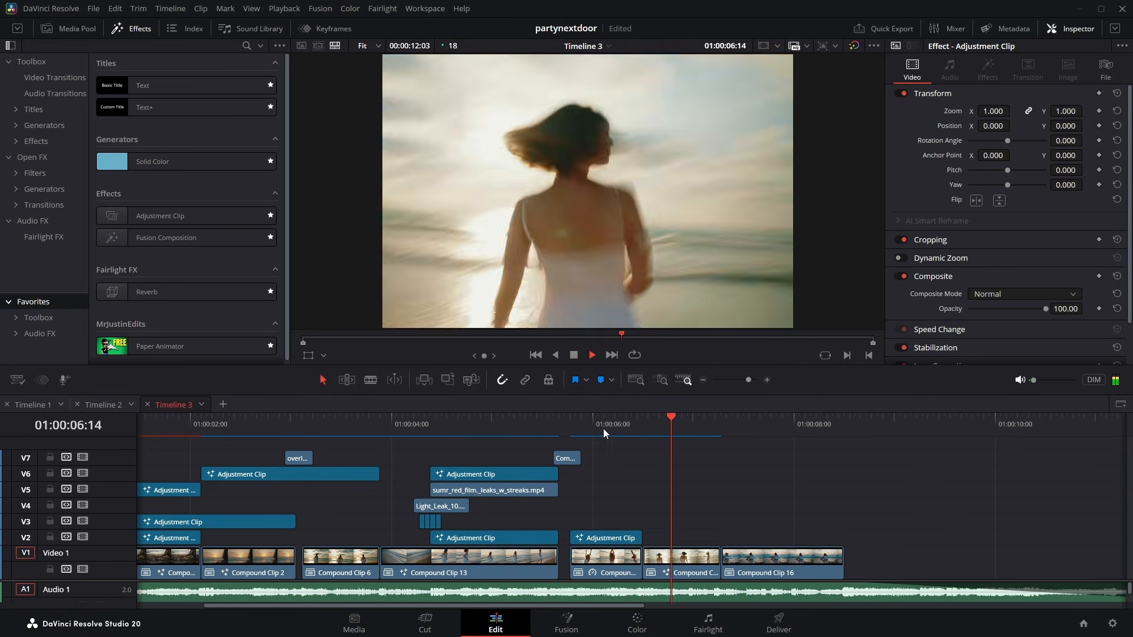
{"action": "key", "text": "space"}
{"action": "left_click", "coordinate": [520, 432]}
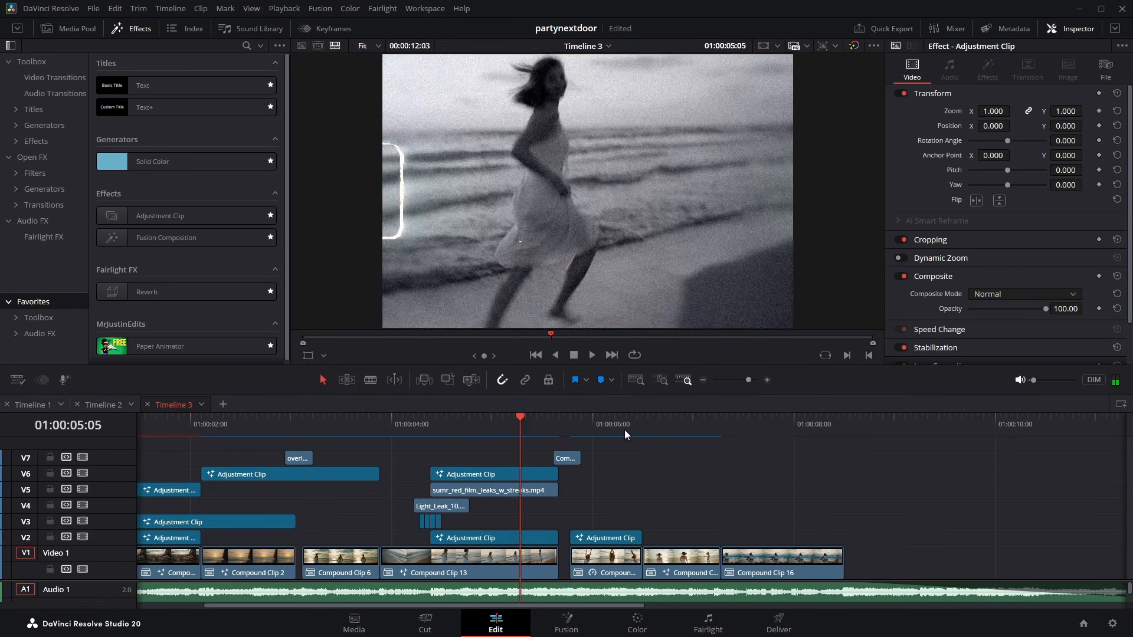
Duplicate the first short V3 clip above Compound Clip 13 onto V3 over the last frame of Compound Clip 12.
{"action": "left_click", "coordinate": [642, 428]}
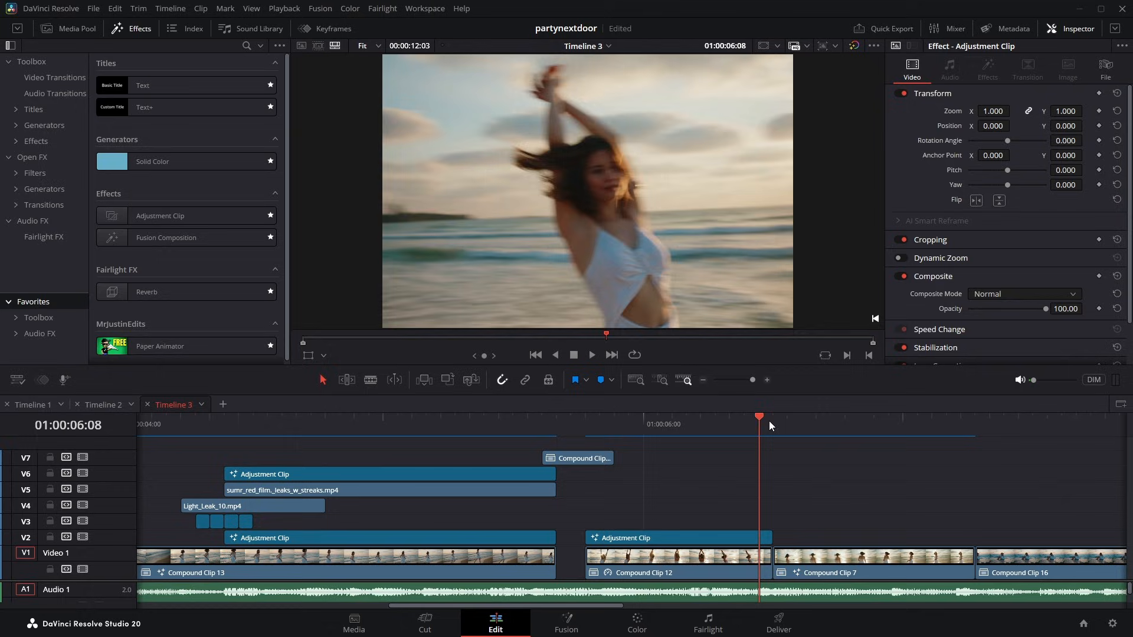
{"action": "left_click_drag", "start_coordinate": [769, 421], "coordinate": [759, 423]}
{"action": "left_click", "coordinate": [195, 423]}
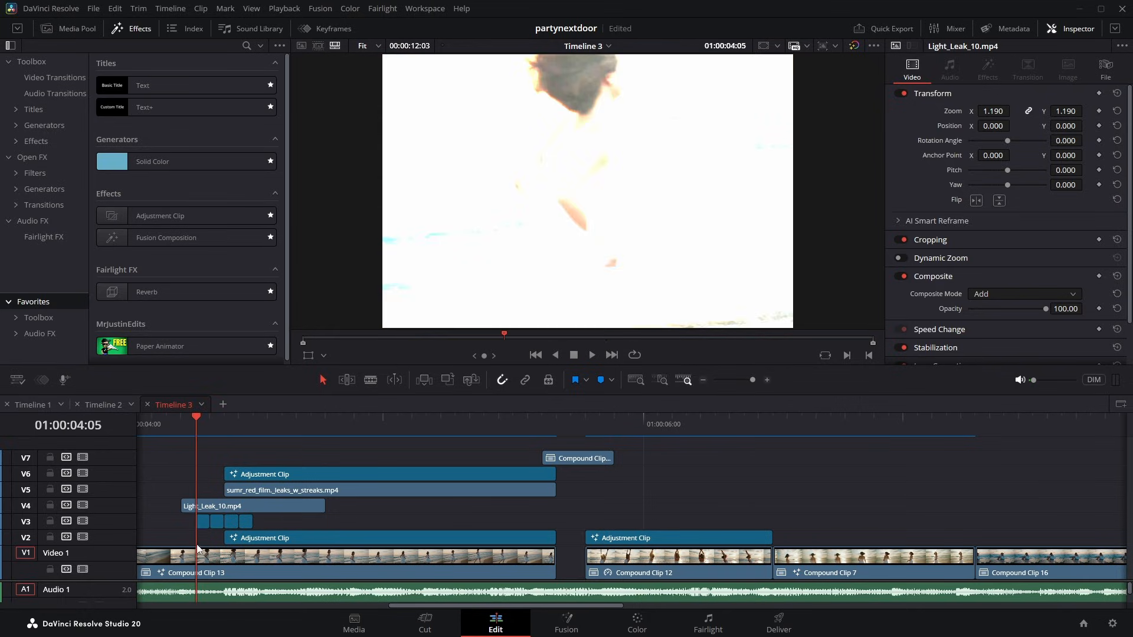
{"action": "left_click", "coordinate": [208, 521]}
{"action": "left_click_drag", "start_coordinate": [200, 527], "coordinate": [765, 522]}
{"action": "left_click", "coordinate": [771, 431]}
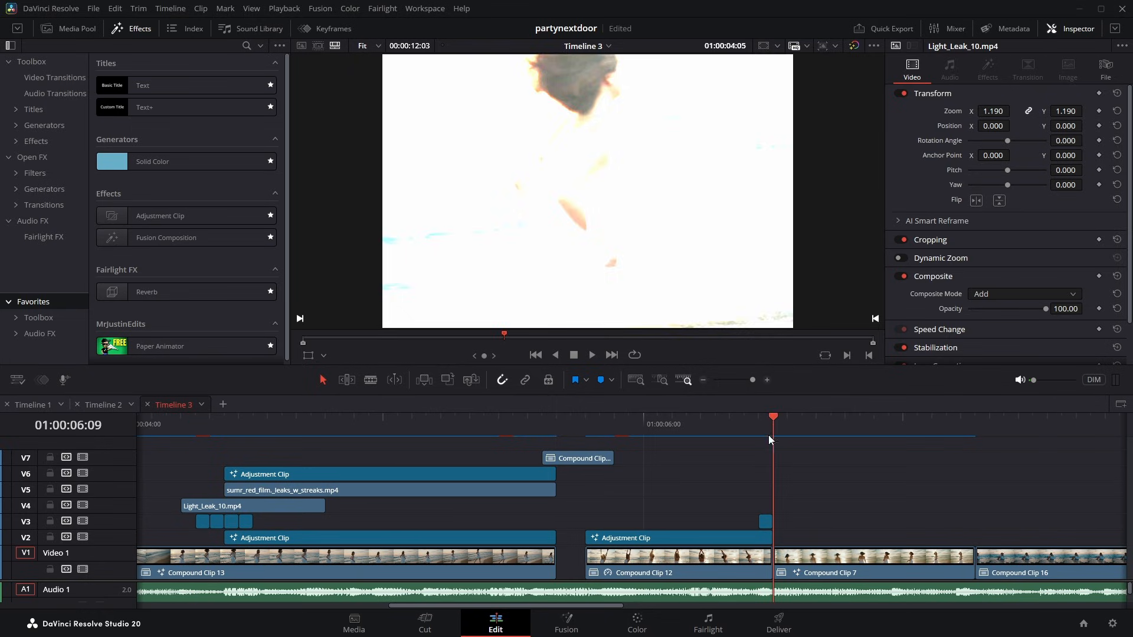
Play back the cut from Compound Clip 12 into Compound Clip 7 to review the duplicated V3 effect.
{"action": "scroll", "coordinate": [772, 448], "scroll_direction": "right", "scroll_amount": 3}
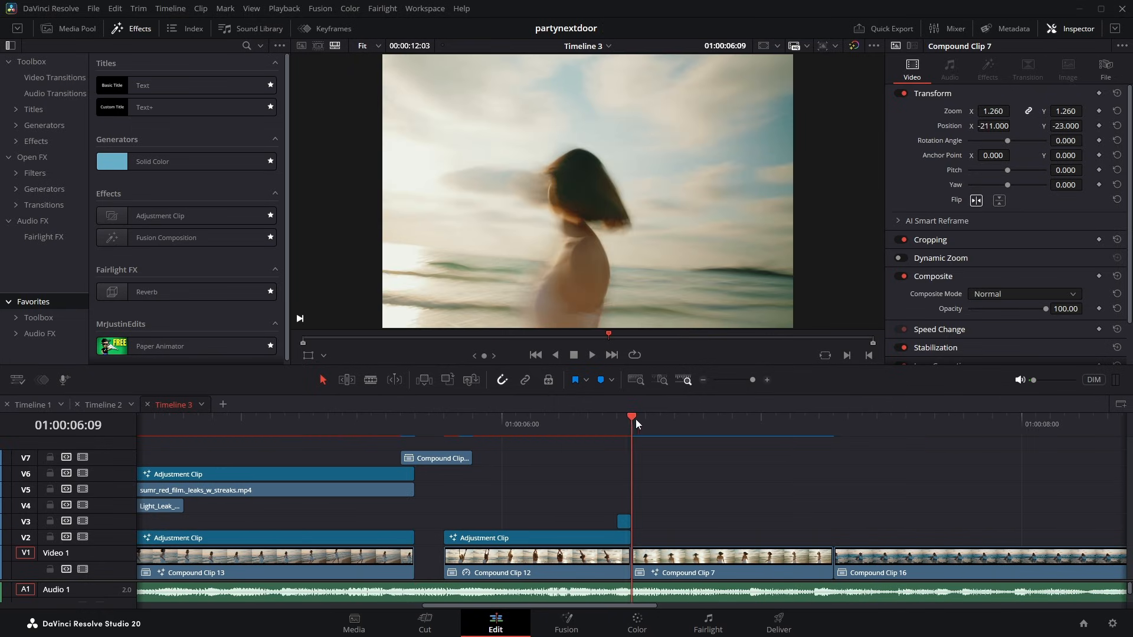
{"action": "left_click", "coordinate": [526, 431]}
{"action": "key", "text": "space"}
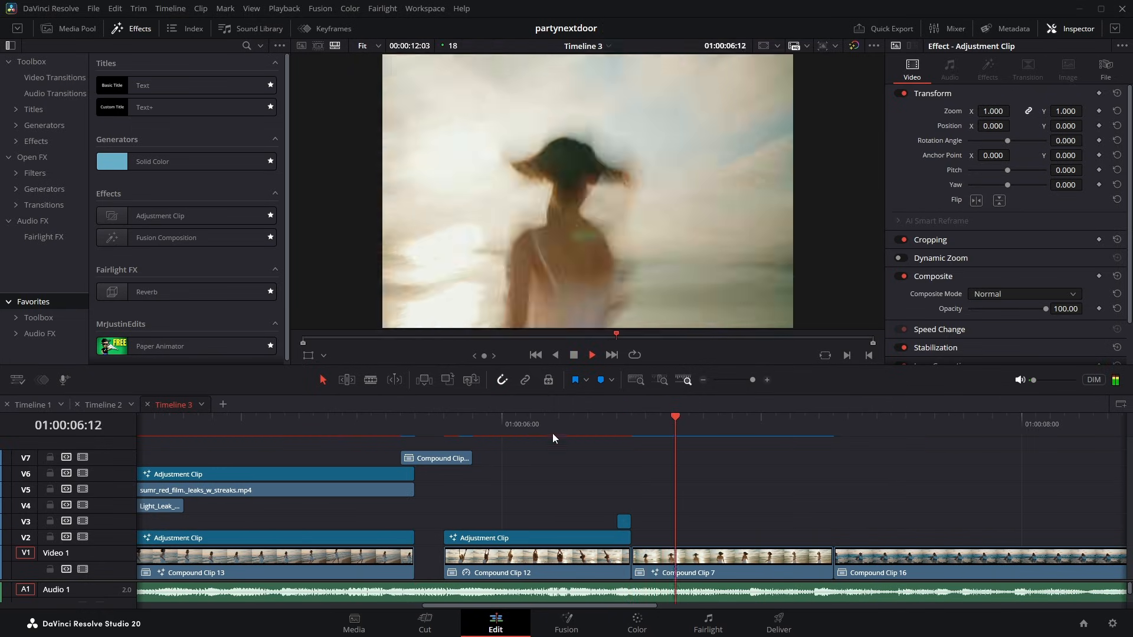
{"action": "left_click", "coordinate": [525, 429]}
{"action": "left_click", "coordinate": [524, 430]}
{"action": "key", "text": "space"}
Play through Compound Clip 7 and place the playhead at its cut into Compound Clip 16, at 01:00:07:05.
{"action": "scroll", "coordinate": [635, 479], "scroll_direction": "down", "scroll_amount": 5}
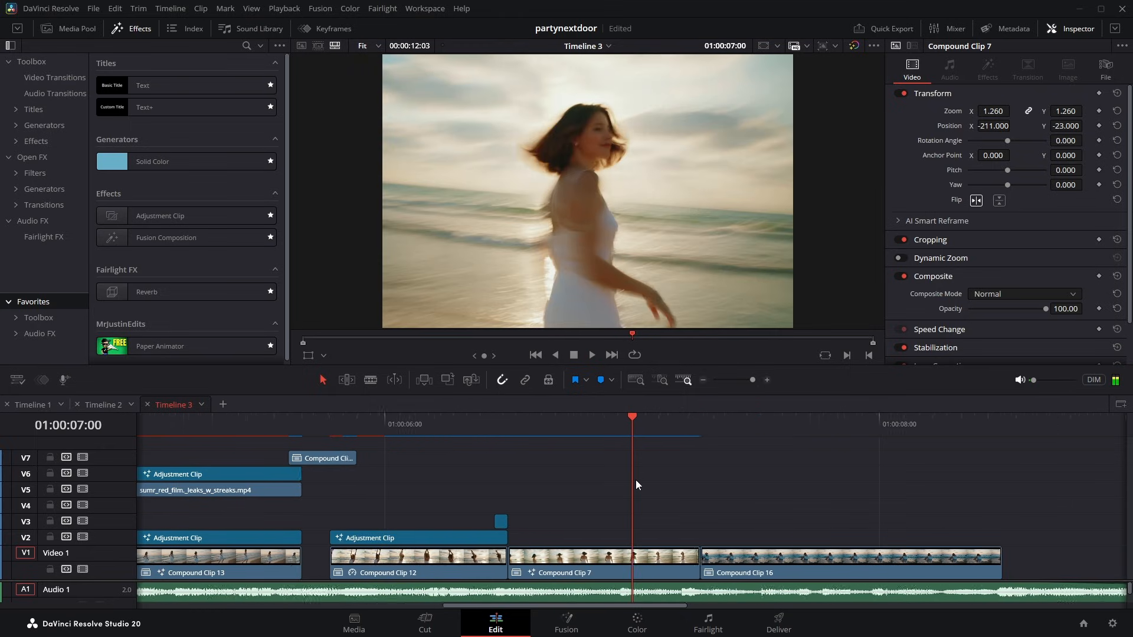
{"action": "mouse_move", "coordinate": [644, 433]}
{"action": "left_mouse_down"}
{"action": "mouse_move", "coordinate": [683, 419]}
{"action": "mouse_move", "coordinate": [642, 430]}
{"action": "left_mouse_up"}
{"action": "key", "text": "space"}
{"action": "key", "text": "space"}
{"action": "left_click", "coordinate": [671, 427]}
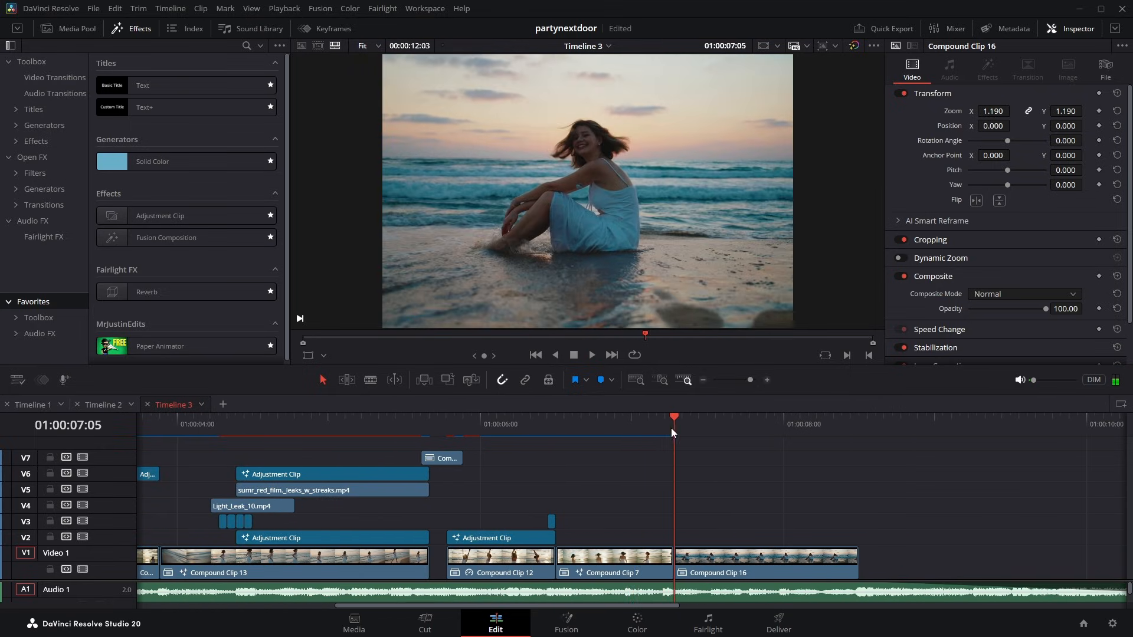
Duplicate Light_Leak_10.mp4 and the four short V3 clips from Compound Clip 13 over the cut between Compound Clip 7 and Compound Clip 16.
{"action": "scroll", "coordinate": [493, 492], "scroll_direction": "left", "scroll_amount": 5}
{"action": "left_click_drag", "start_coordinate": [628, 421], "coordinate": [634, 420]}
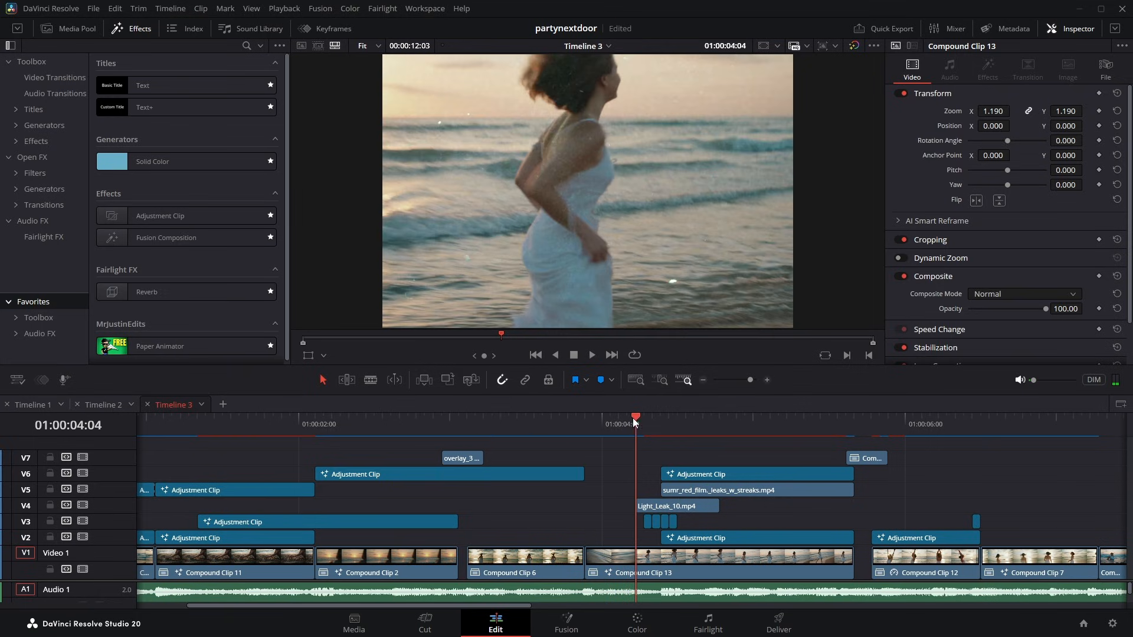
{"action": "scroll", "coordinate": [670, 508], "scroll_direction": "left", "scroll_amount": 2}
{"action": "scroll", "coordinate": [790, 512], "scroll_direction": "up", "scroll_amount": 3}
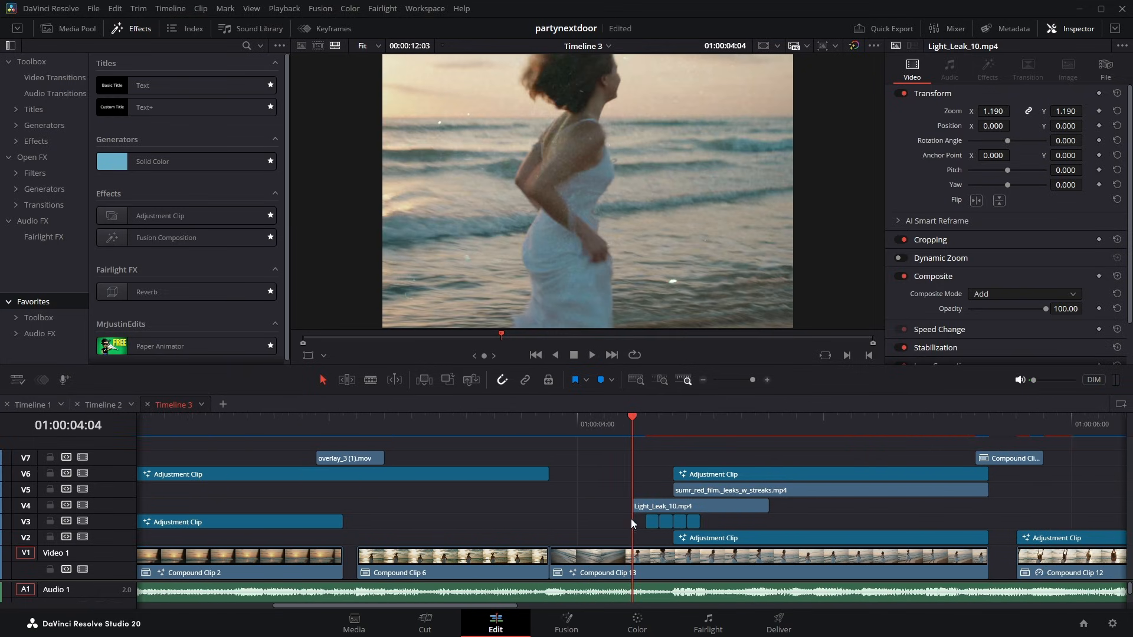
{"action": "left_click_drag", "start_coordinate": [612, 523], "coordinate": [749, 507]}
{"action": "scroll", "coordinate": [749, 508], "scroll_direction": "down", "scroll_amount": 2}
{"action": "left_click_drag", "start_coordinate": [413, 505], "coordinate": [913, 498]}
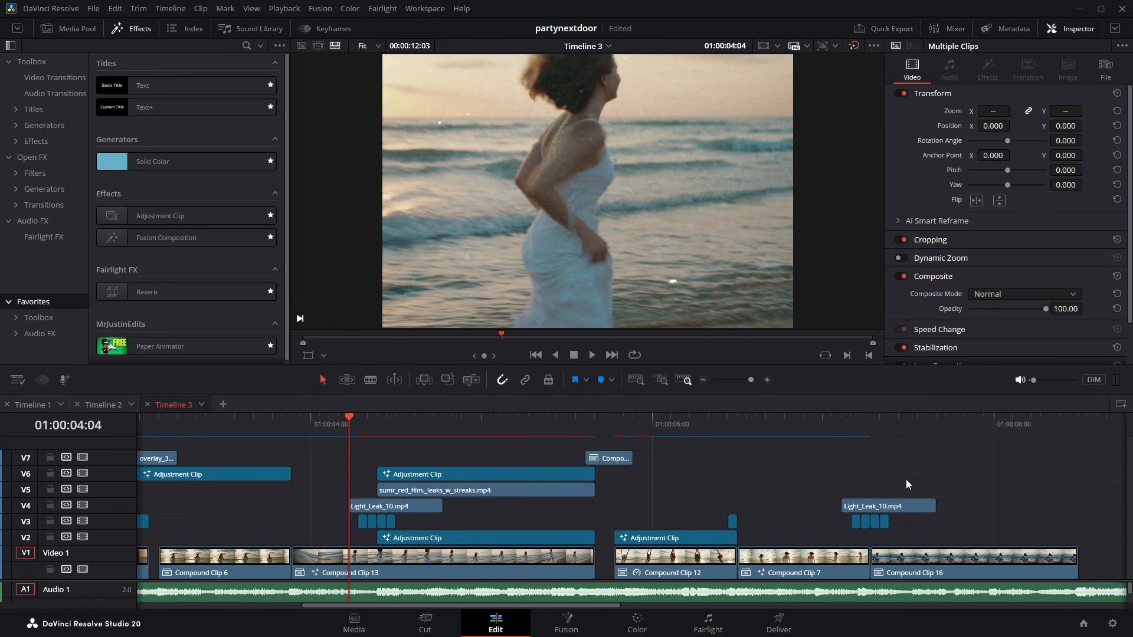
{"action": "left_click", "coordinate": [903, 475]}
Play back the cut from Compound Clip 7 into Compound Clip 16 repeatedly to review the light leak and V3 effects.
{"action": "left_click_drag", "start_coordinate": [804, 424], "coordinate": [403, 432]}
{"action": "scroll", "coordinate": [823, 430], "scroll_direction": "up", "scroll_amount": 1}
{"action": "key", "text": "space"}
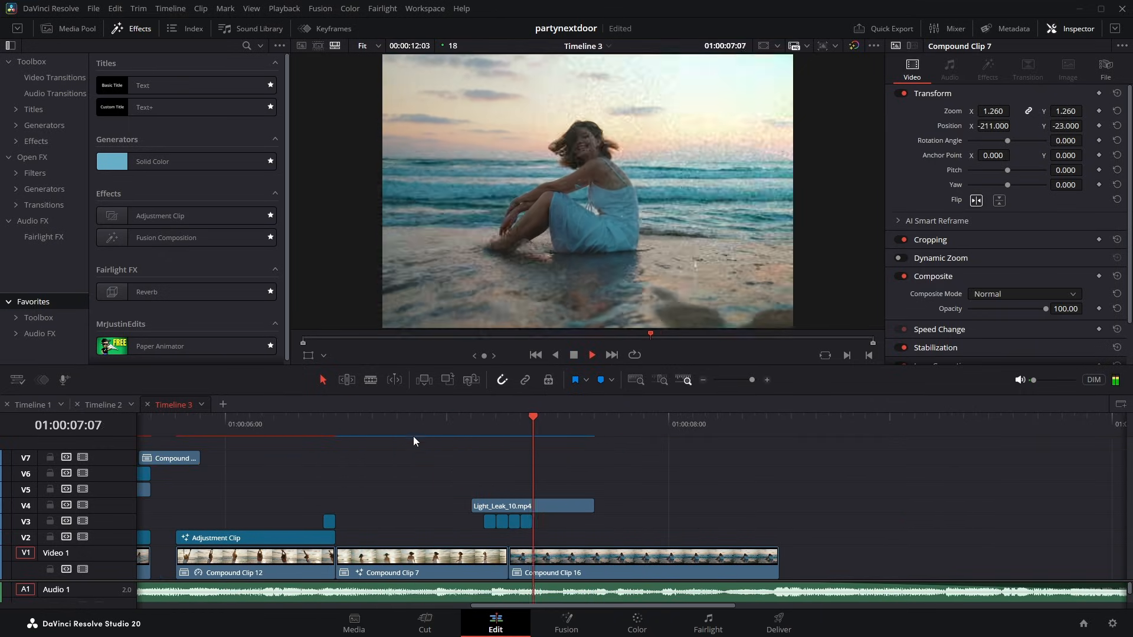
{"action": "key", "text": "space"}
{"action": "scroll", "coordinate": [621, 474], "scroll_direction": "down", "scroll_amount": 1}
{"action": "scroll", "coordinate": [618, 472], "scroll_direction": "down", "scroll_amount": 2}
{"action": "left_click", "coordinate": [573, 420]}
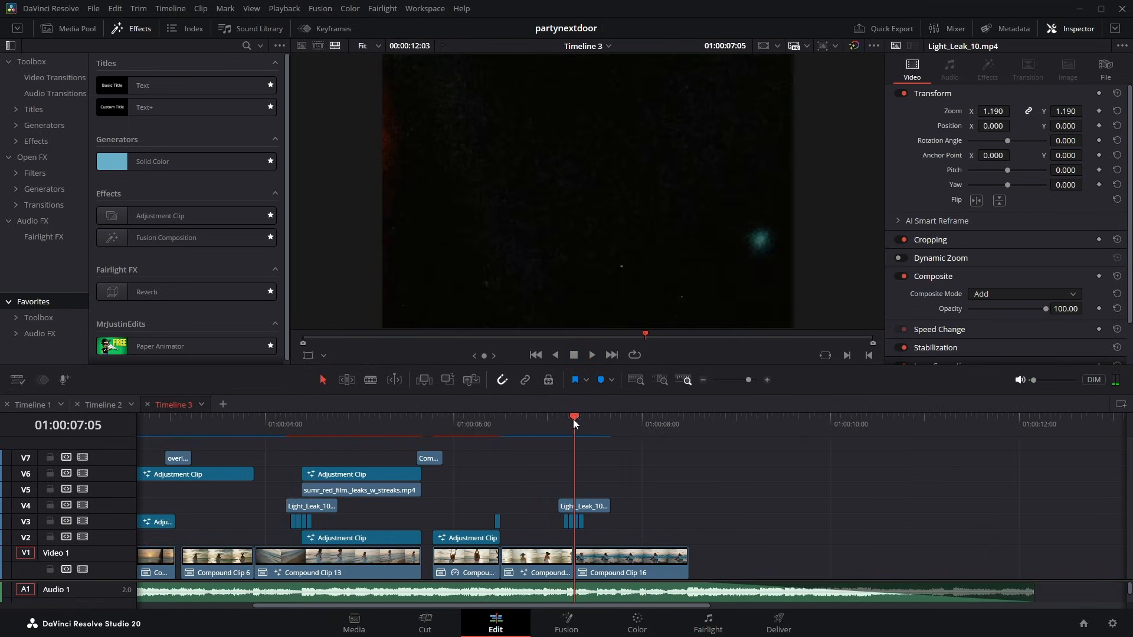
{"action": "scroll", "coordinate": [667, 487], "scroll_direction": "up", "scroll_amount": 3}
{"action": "scroll", "coordinate": [683, 503], "scroll_direction": "up", "scroll_amount": 1}
{"action": "key", "text": "space"}
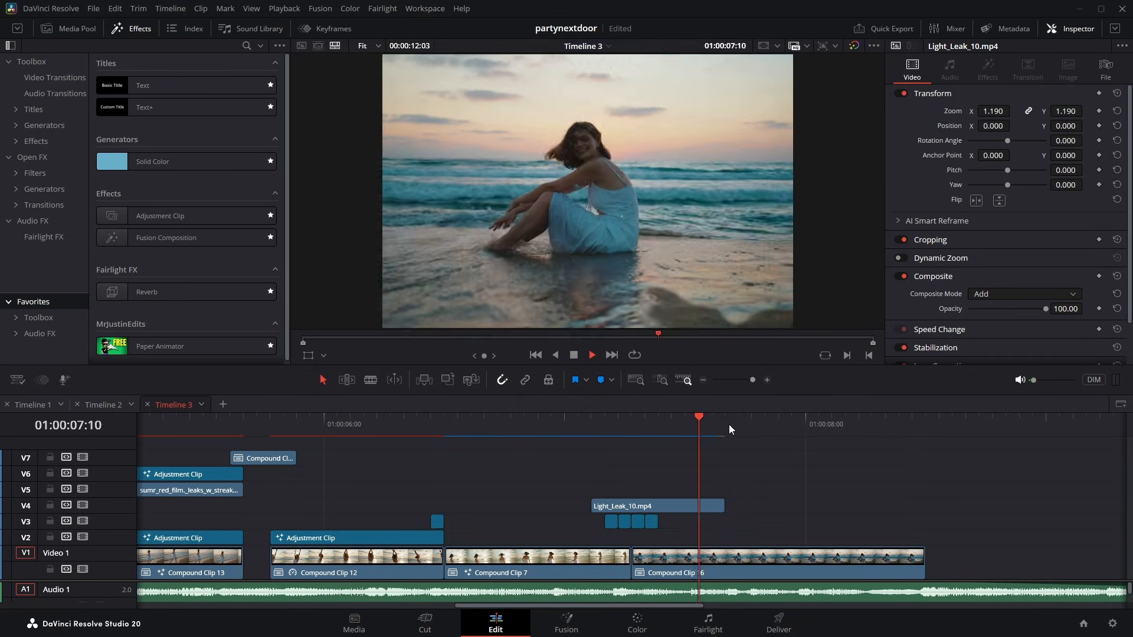
{"action": "key", "text": "space"}
{"action": "left_click", "coordinate": [537, 424]}
{"action": "key", "text": "space"}
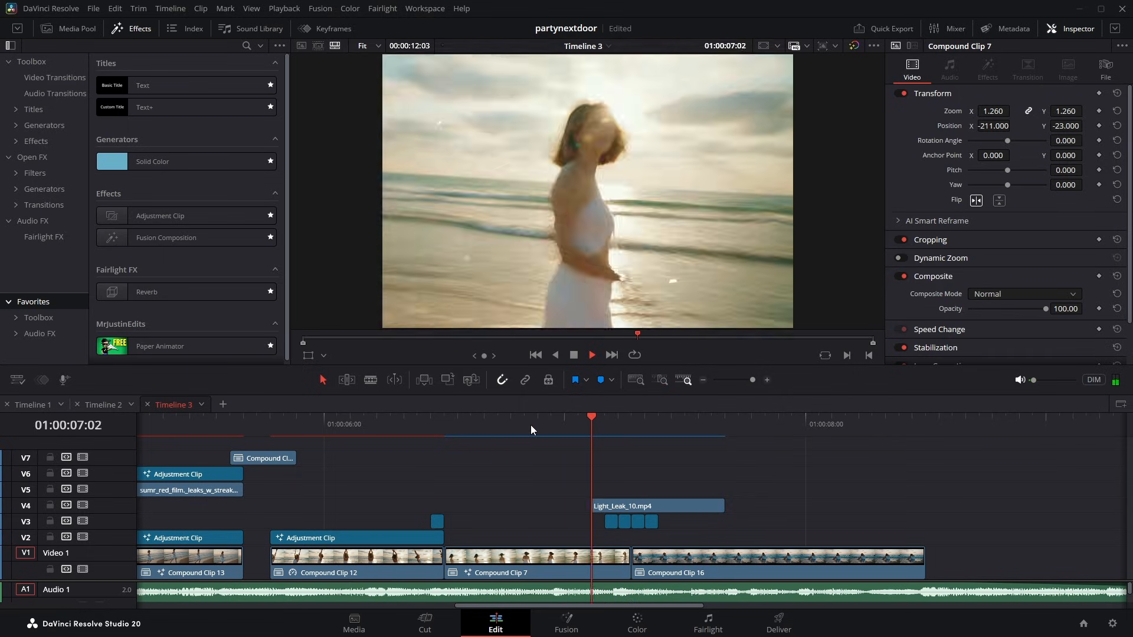
Scrub into Compound Clip 16, then replay the section from Compound Clip 12 through the light leak.
{"action": "left_click", "coordinate": [632, 423]}
{"action": "left_click_drag", "start_coordinate": [633, 423], "coordinate": [726, 446]}
{"action": "left_click", "coordinate": [724, 562]}
{"action": "left_click", "coordinate": [760, 500]}
{"action": "left_click_drag", "start_coordinate": [650, 424], "coordinate": [392, 454]}
{"action": "key", "text": "space"}
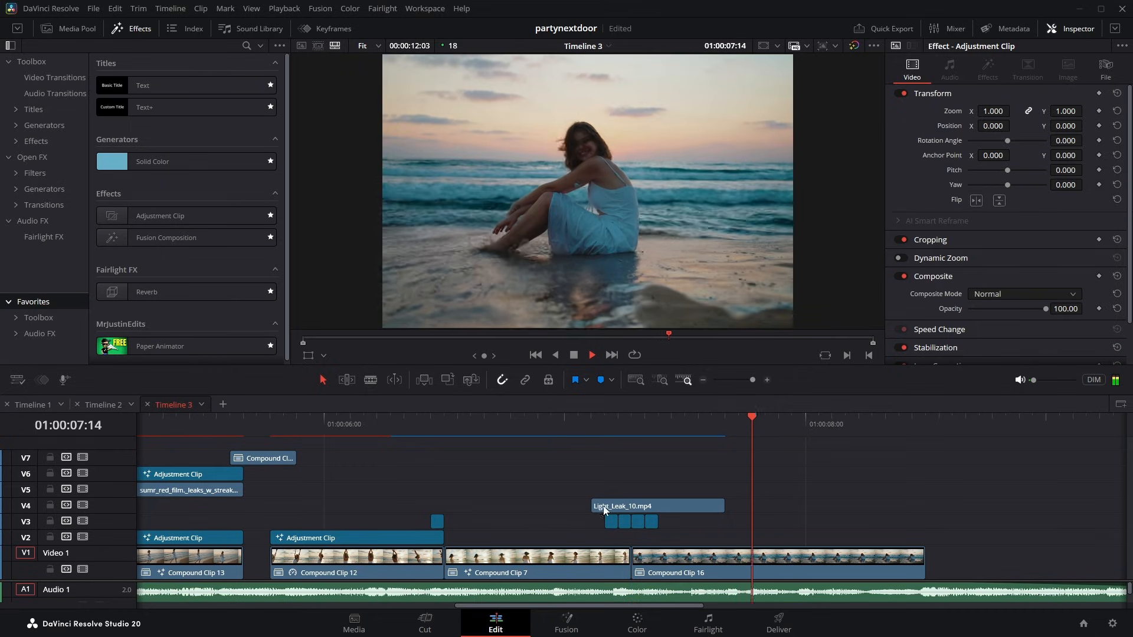
{"action": "key", "text": "space"}
Switch to Timeline 1 and play its edit from the start to examine the opening title and effects.
{"action": "scroll", "coordinate": [661, 549], "scroll_direction": "down", "scroll_amount": 1}
{"action": "scroll", "coordinate": [662, 549], "scroll_direction": "down", "scroll_amount": 4}
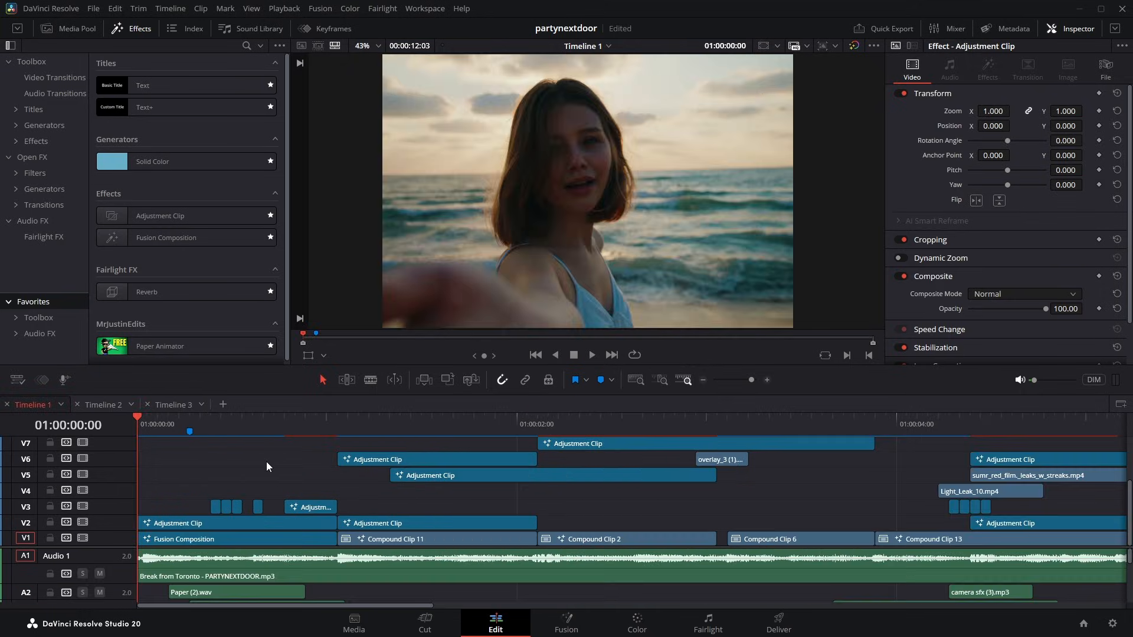
{"action": "key", "text": "space"}
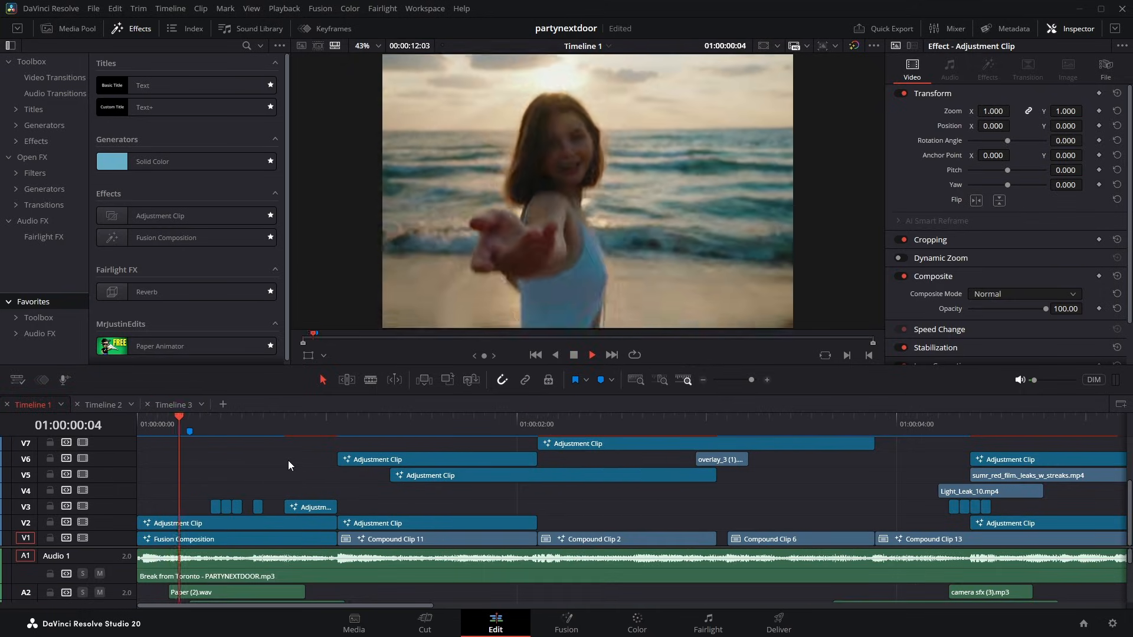
{"action": "key", "text": "space"}
{"action": "left_click", "coordinate": [141, 424]}
{"action": "key", "text": "space"}
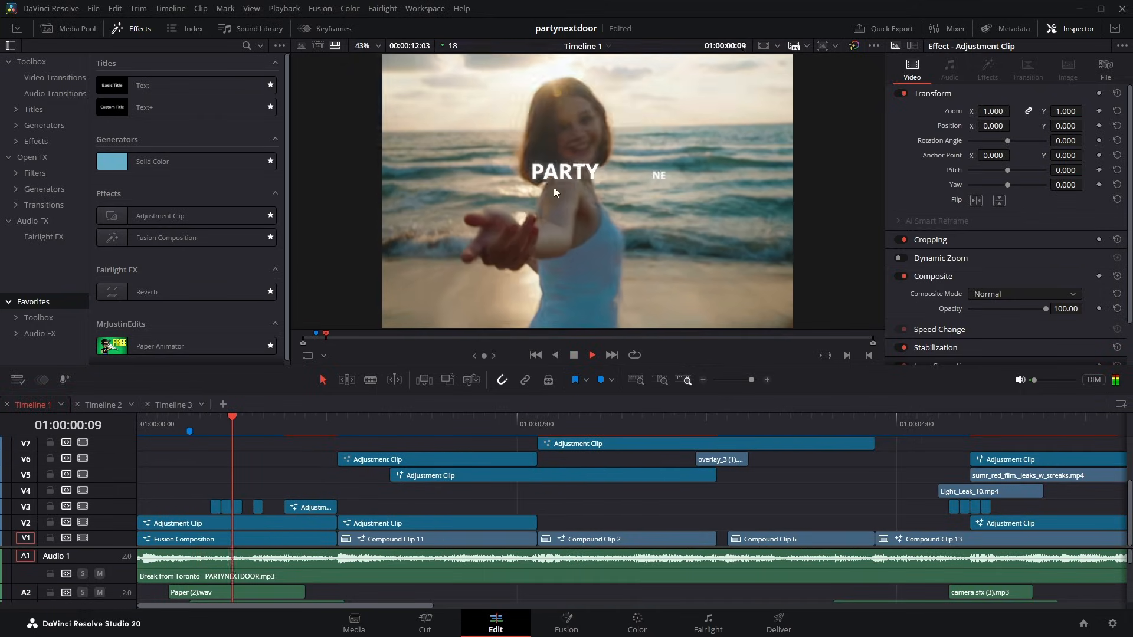
Replay the opening PARTYNEXTDOOR title animation at the start of Timeline 1.
{"action": "key", "text": "space"}
{"action": "left_click", "coordinate": [179, 432]}
{"action": "key", "text": "space"}
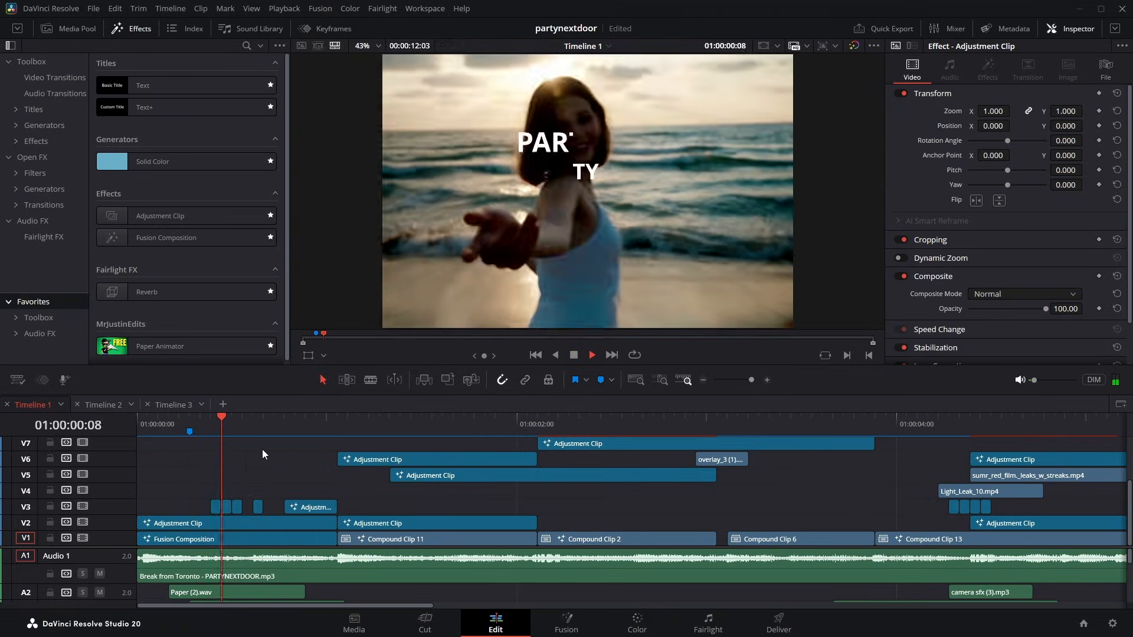
{"action": "key", "text": "space"}
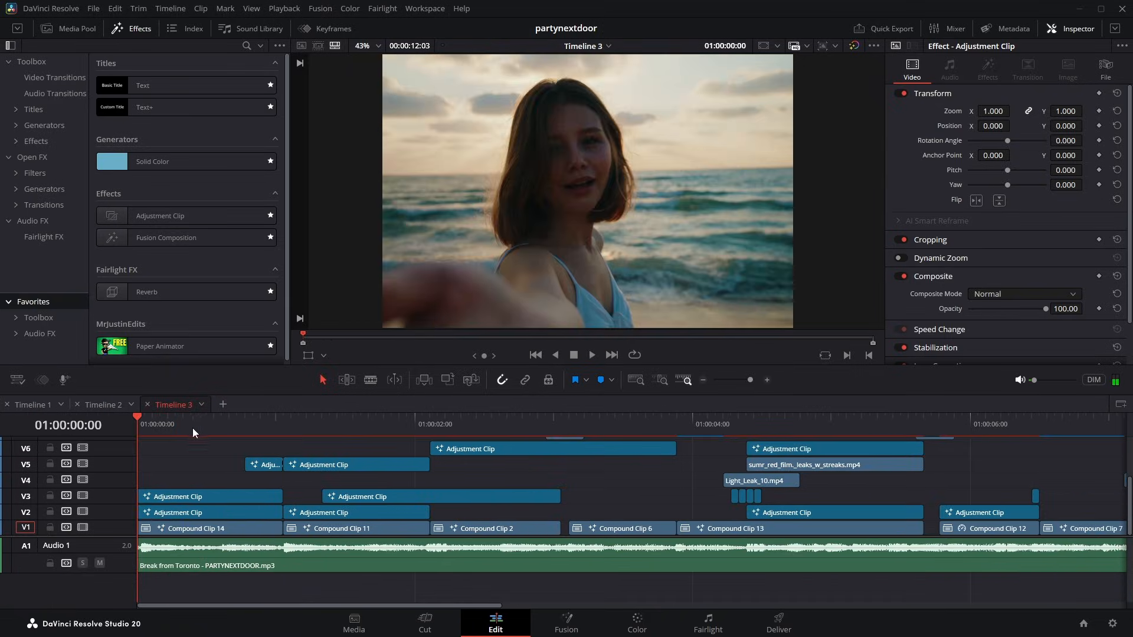
Open the first V3 adjustment clip of Timeline 3 in Fusion and add the textanim-xupoe tool.
{"action": "right_click", "coordinate": [186, 494]}
{"action": "left_click", "coordinate": [246, 423]}
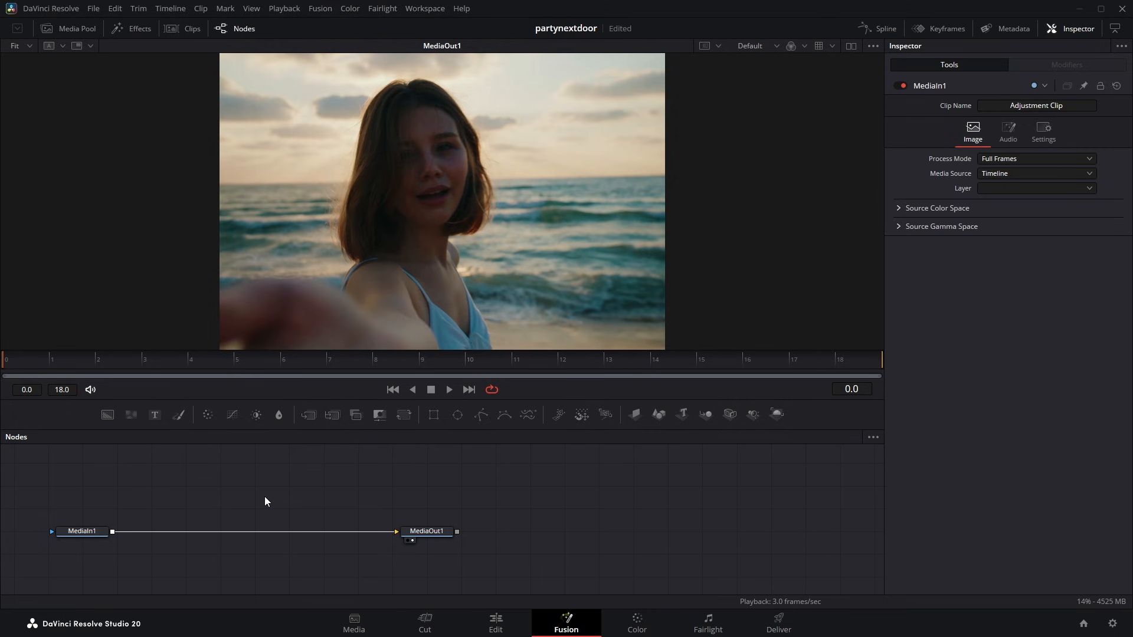
{"action": "key", "text": "shift+space"}
{"action": "type", "text": "xup"}
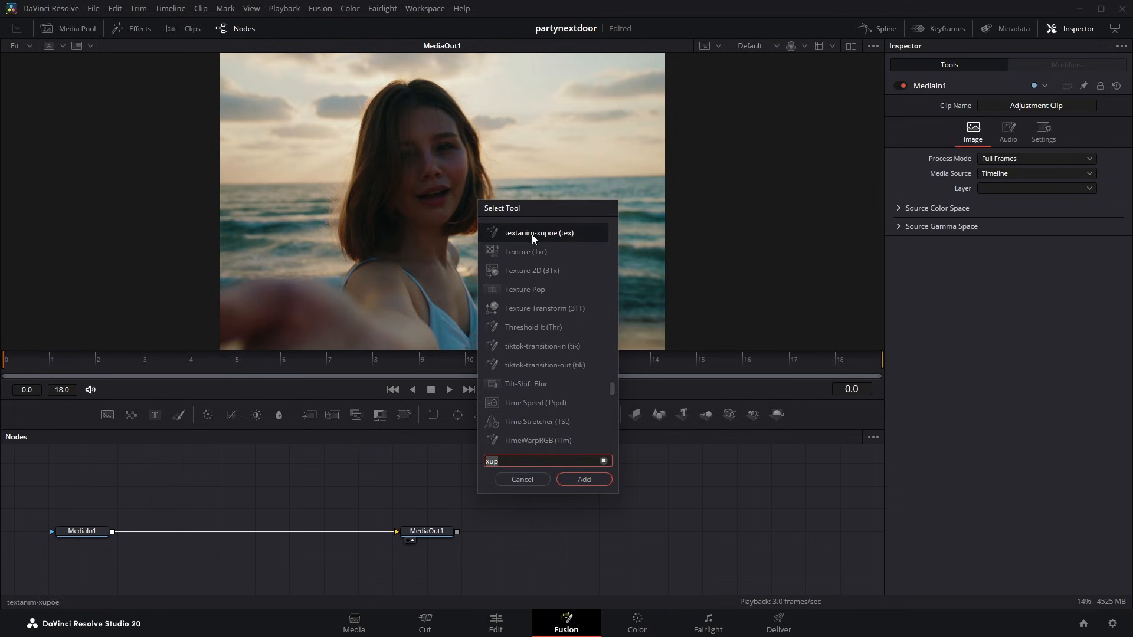
{"action": "left_click", "coordinate": [573, 475]}
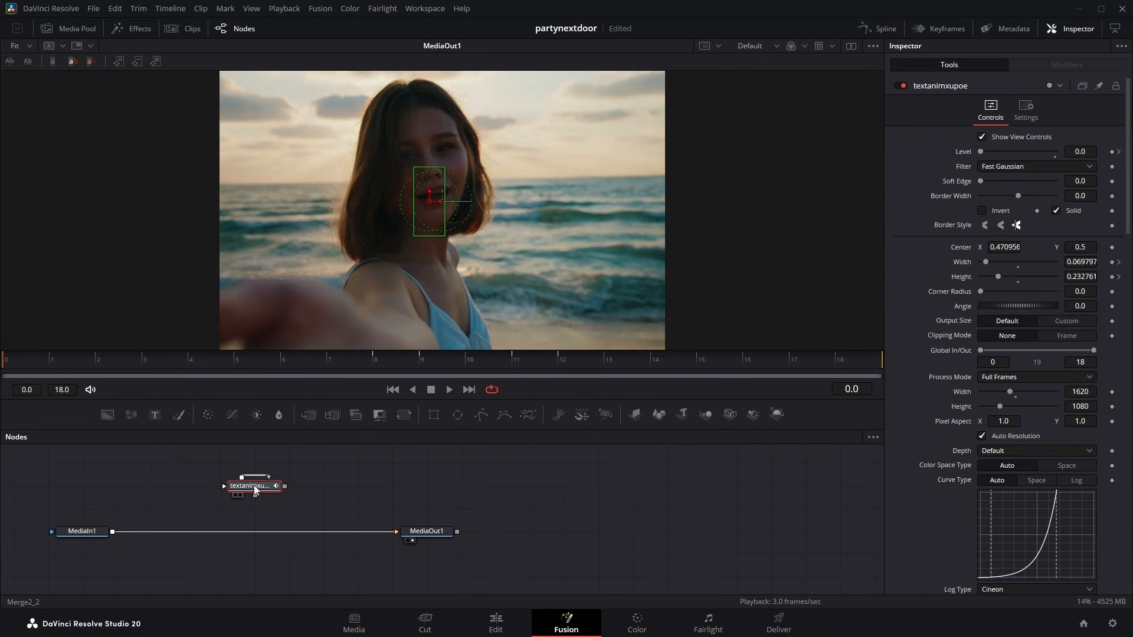
Merge the textanimxupoe output over MediaIn1 and play back the title animation.
{"action": "mouse_move", "coordinate": [271, 496]}
{"action": "left_mouse_down"}
{"action": "mouse_move", "coordinate": [131, 534]}
{"action": "mouse_move", "coordinate": [266, 492]}
{"action": "left_mouse_up"}
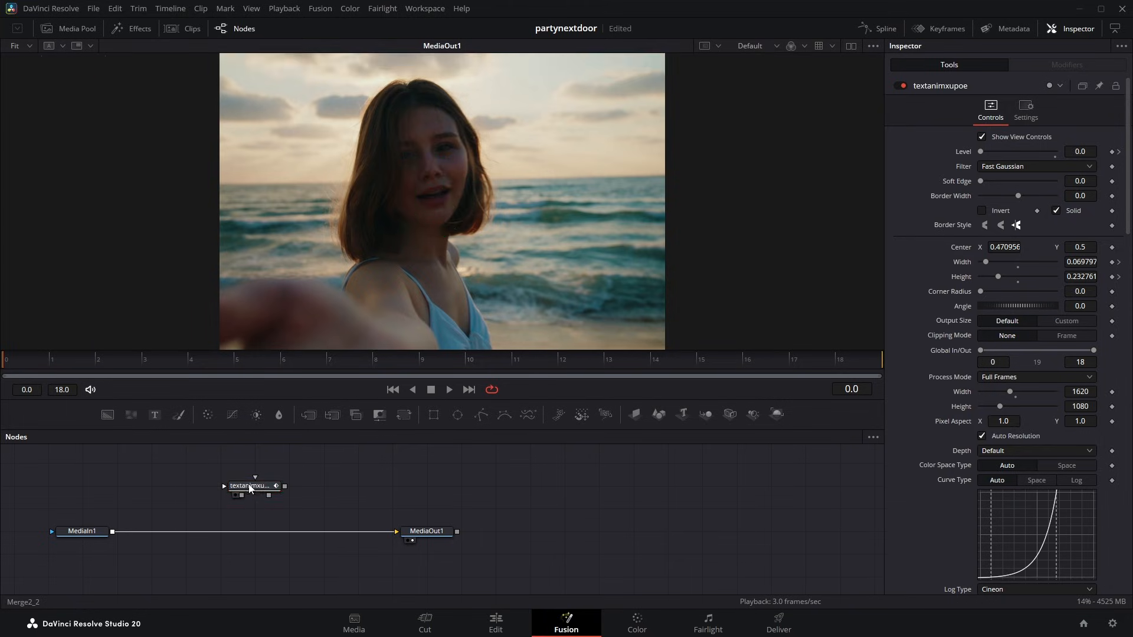
{"action": "left_click_drag", "start_coordinate": [283, 487], "coordinate": [111, 534]}
{"action": "key", "text": "space"}
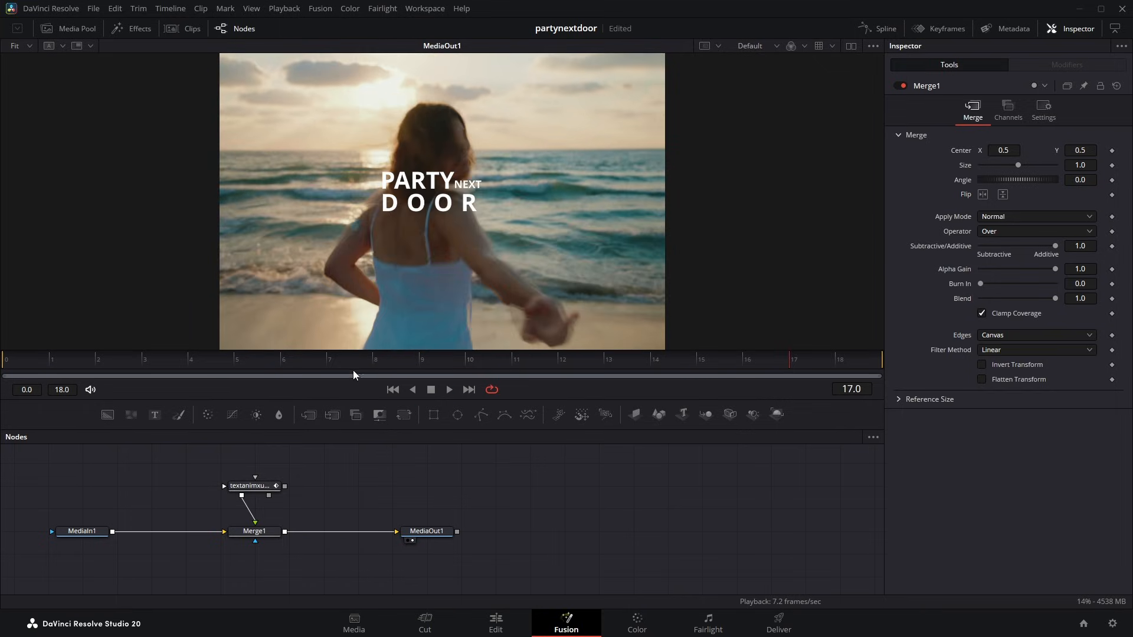
{"action": "left_click", "coordinate": [381, 358]}
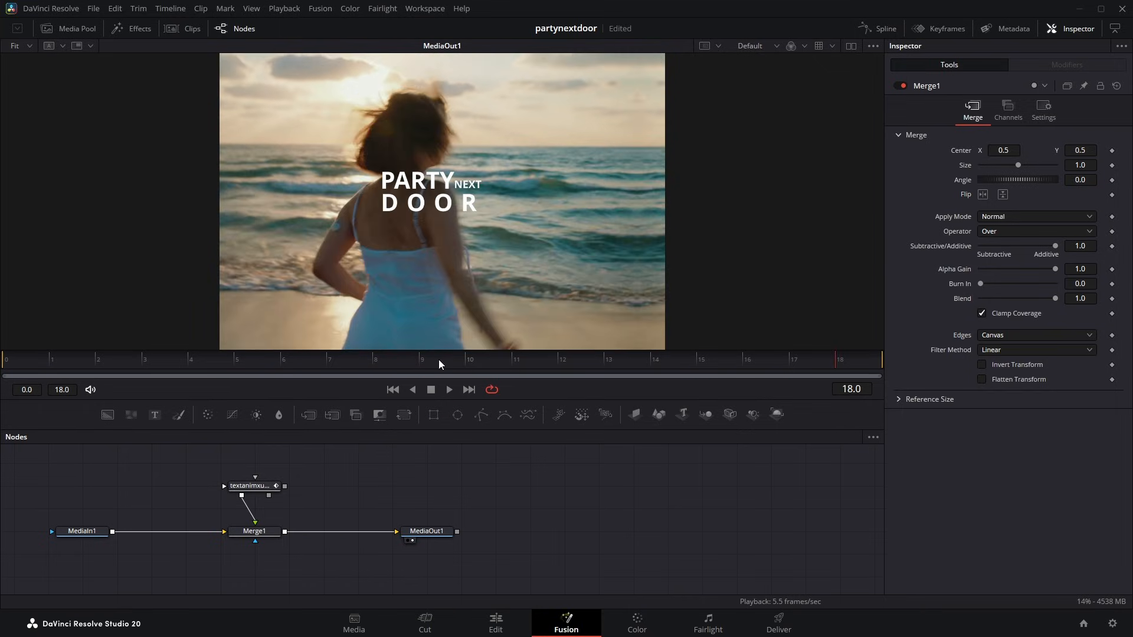
Examine the textanimxupoe node's controls, including its Level, Width and Height keyframes, and check the title at different frames.
{"action": "left_click", "coordinate": [250, 491]}
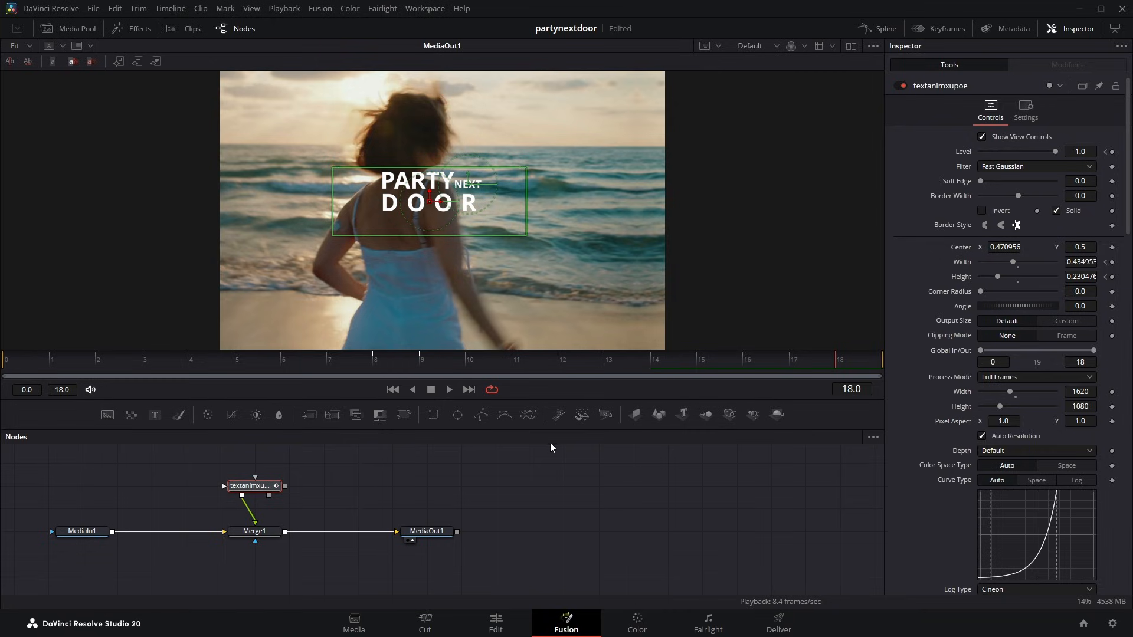
{"action": "scroll", "coordinate": [1099, 362], "scroll_direction": "down", "scroll_amount": 5}
{"action": "scroll", "coordinate": [1106, 154], "scroll_direction": "up", "scroll_amount": 5}
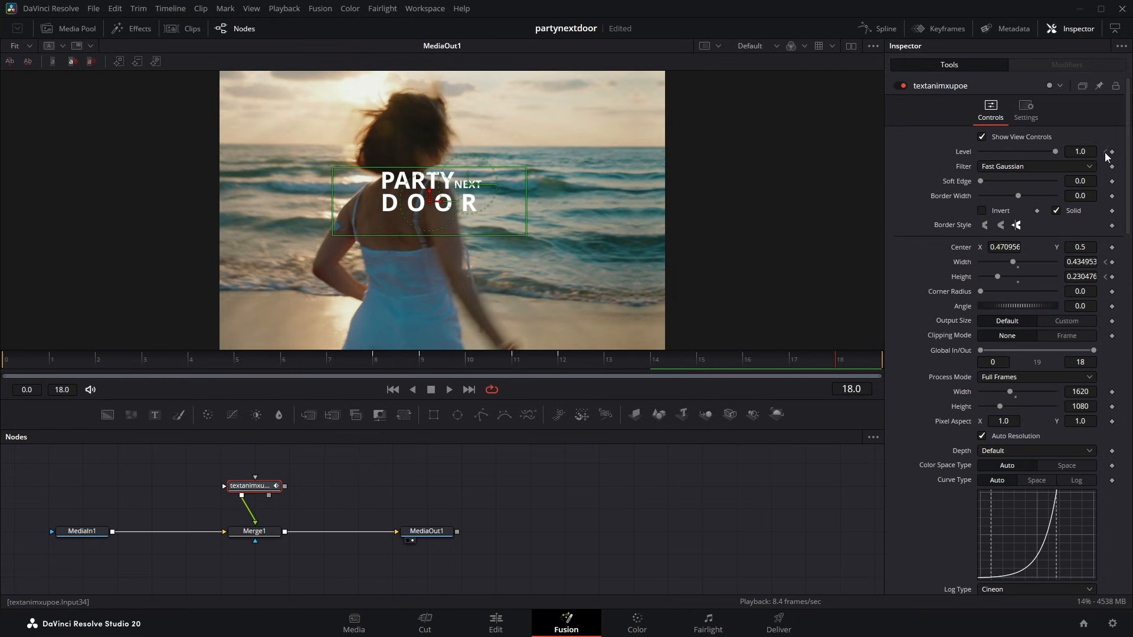
{"action": "left_click", "coordinate": [609, 510]}
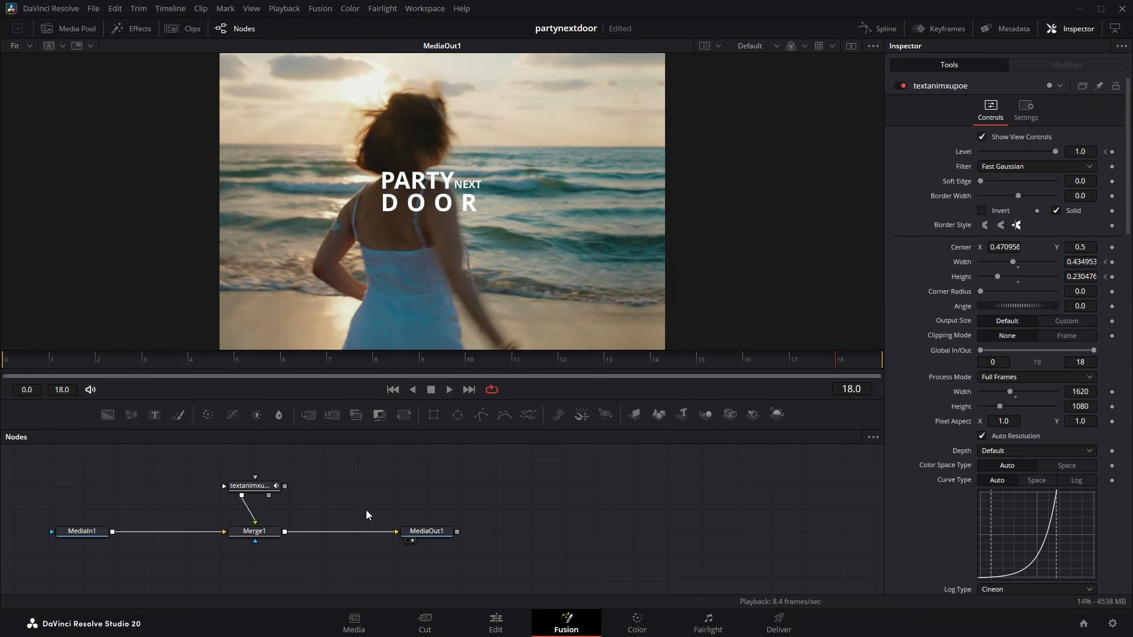
{"action": "left_click", "coordinate": [258, 490]}
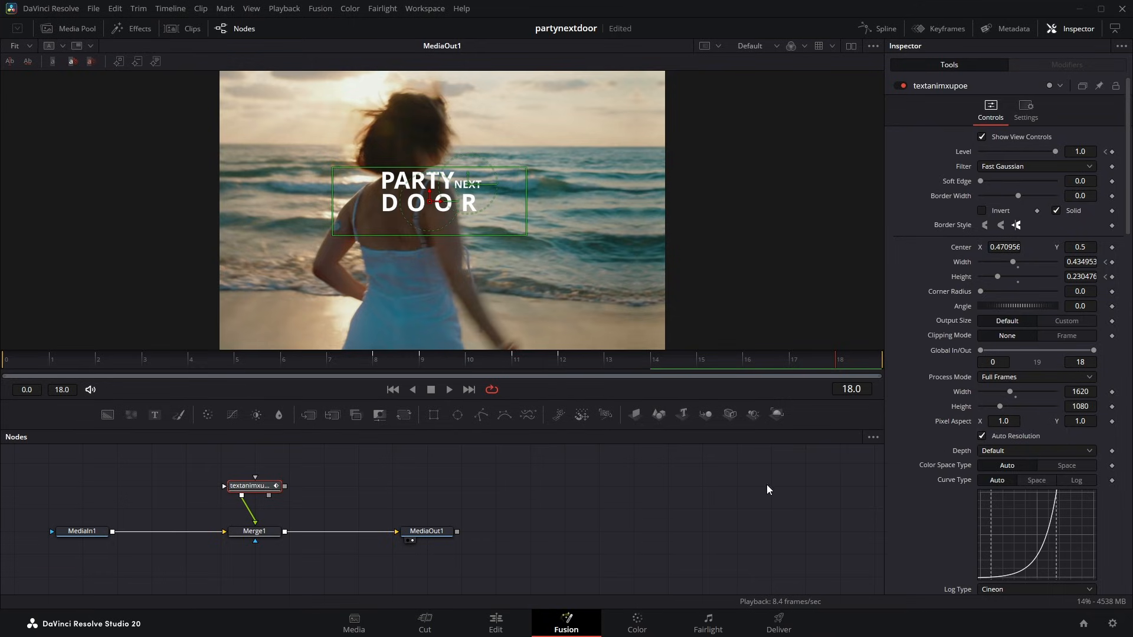
{"action": "left_click", "coordinate": [670, 500]}
{"action": "left_click", "coordinate": [259, 488]}
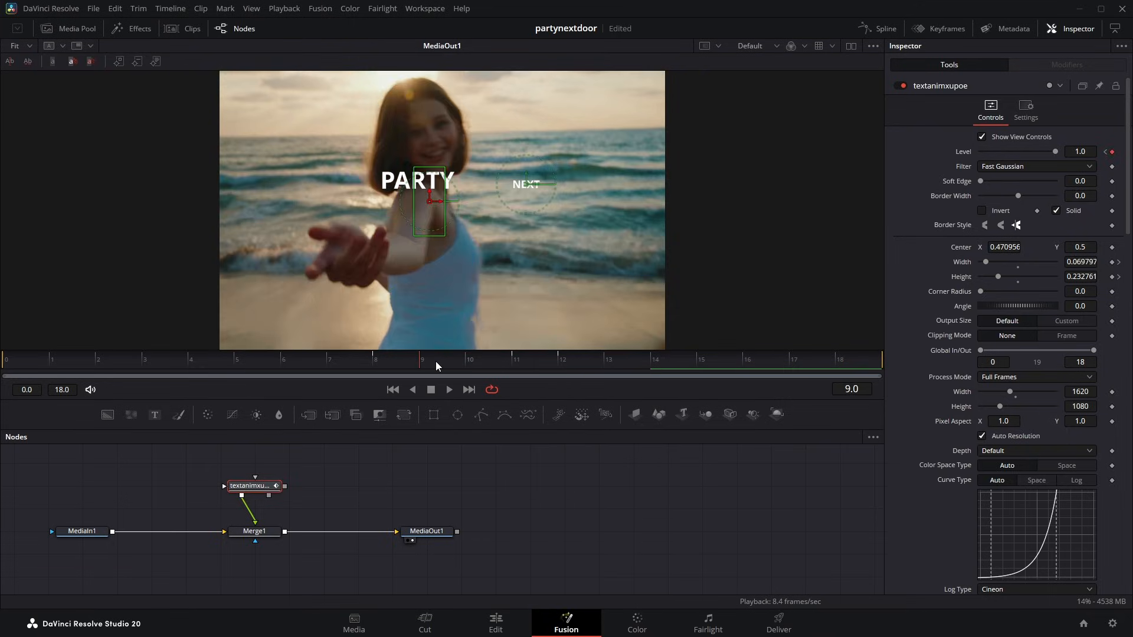
{"action": "left_click", "coordinate": [498, 504]}
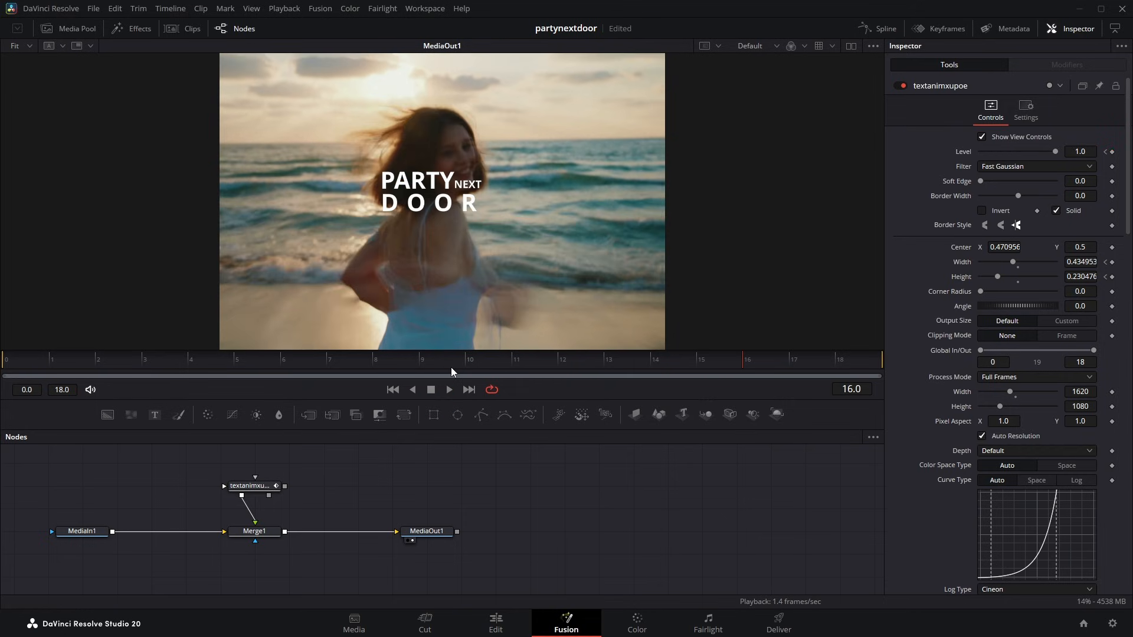
Return to the Edit page and play Timeline 3 repeatedly from the start to review the complete edit with its title.
{"action": "left_click", "coordinate": [490, 625]}
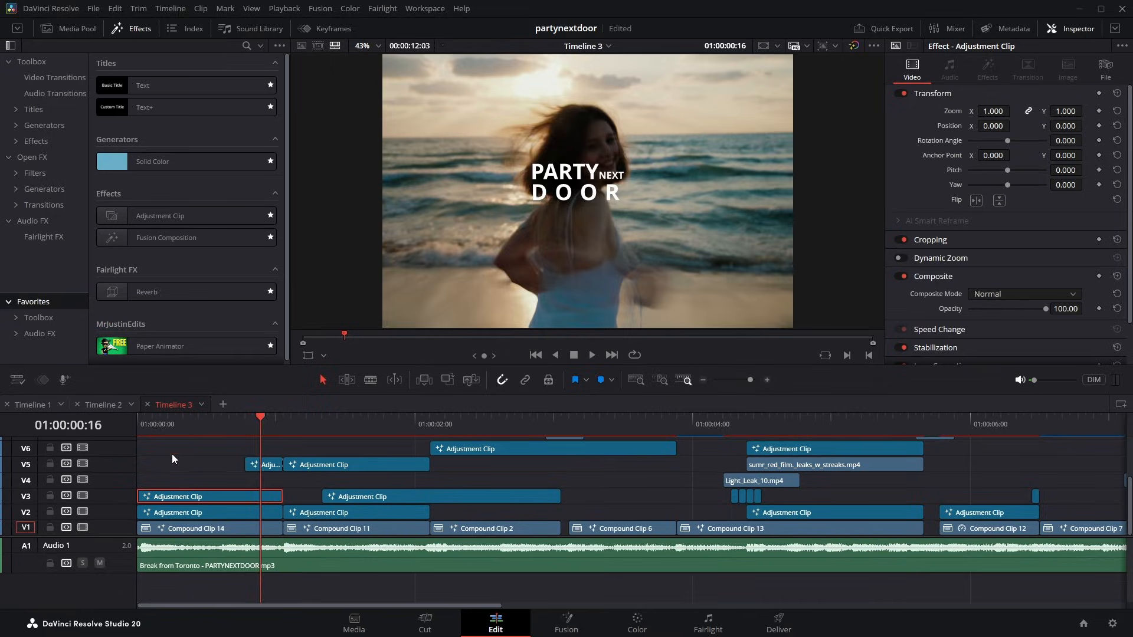
{"action": "scroll", "coordinate": [530, 495], "scroll_direction": "up", "scroll_amount": 2}
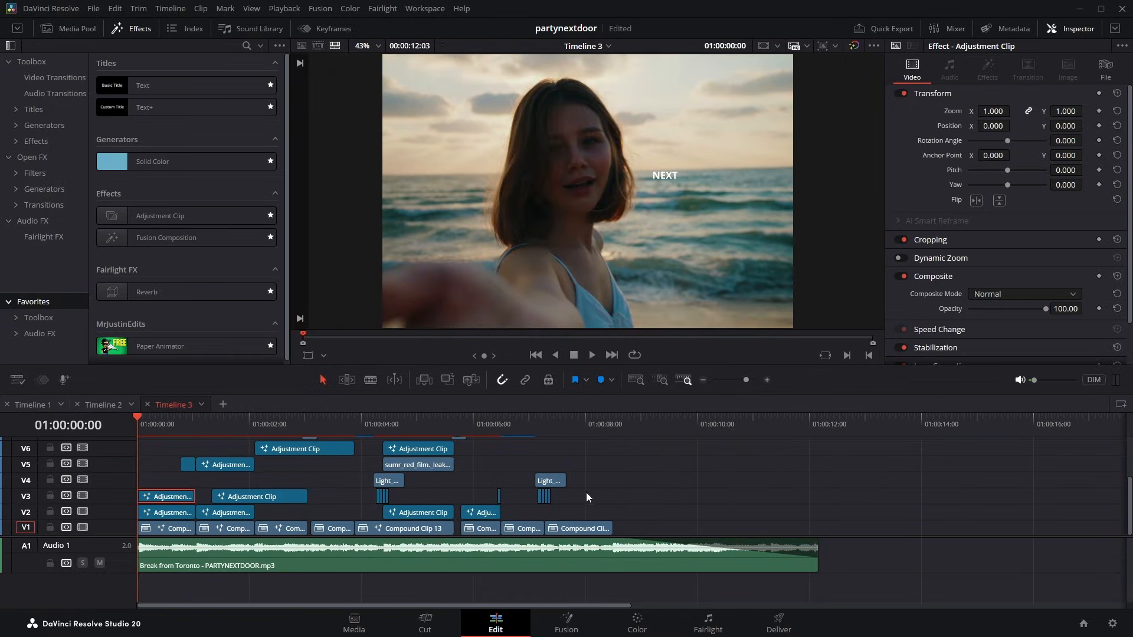
{"action": "key", "text": "space"}
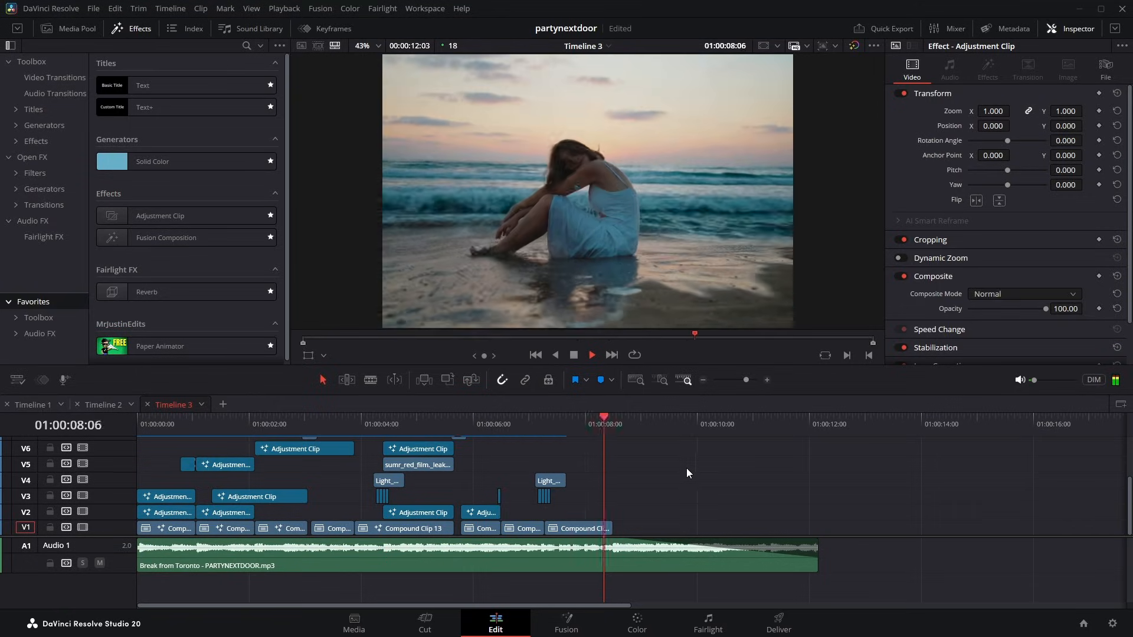
{"action": "key", "text": "space"}
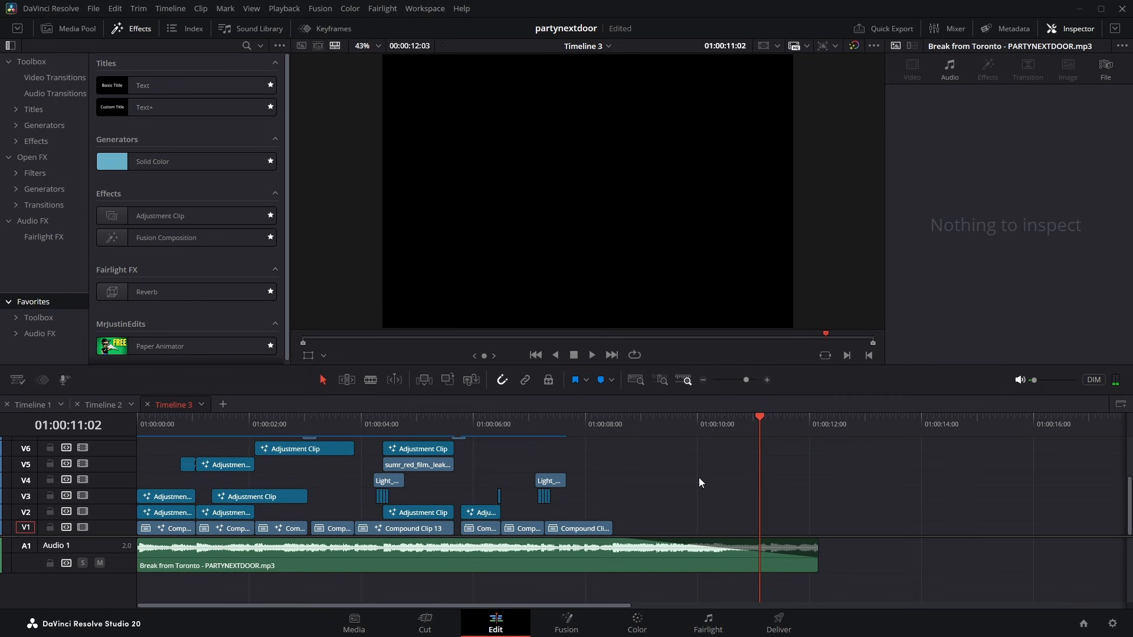
{"action": "key", "text": "Home"}
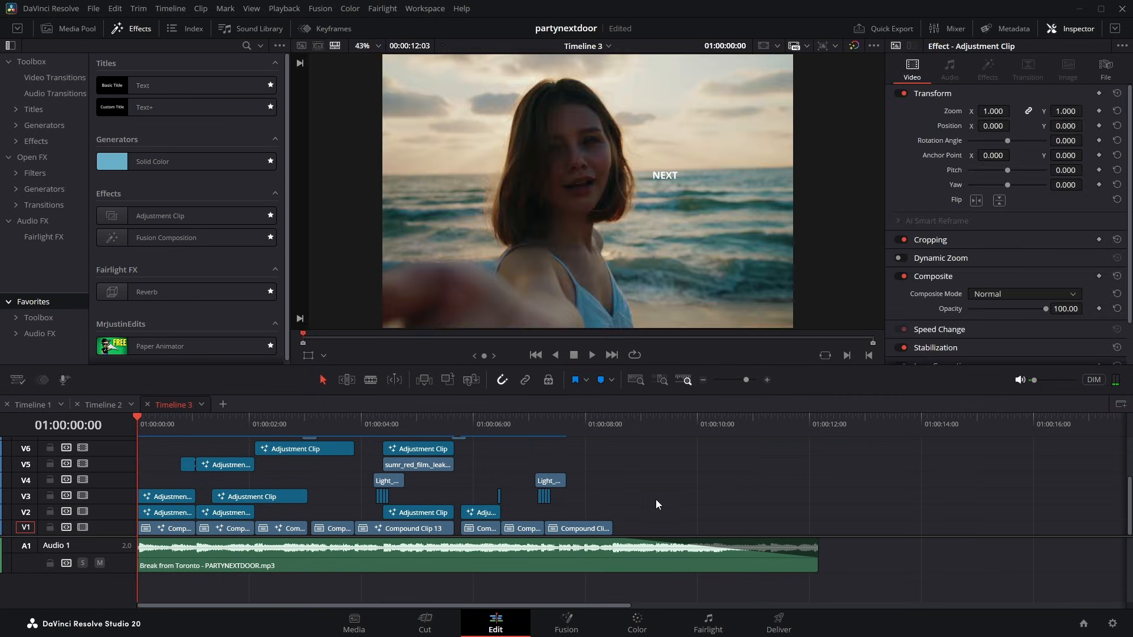
{"action": "key", "text": "space"}
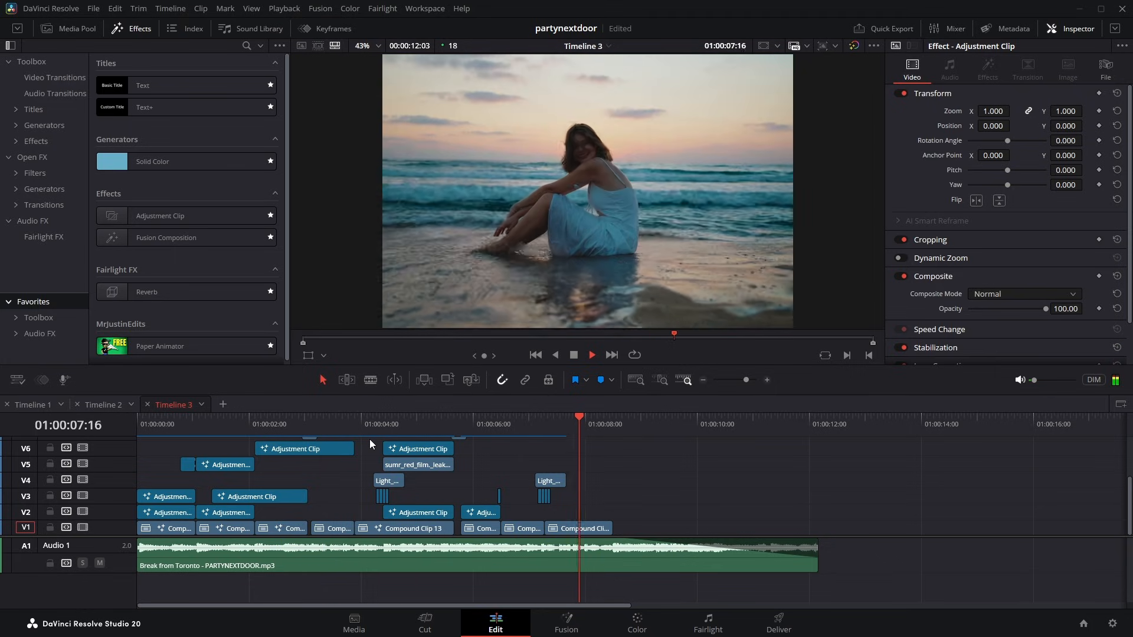
Open Compound Clip 6 in Fusion and play back its HopesTracer1 effect, examining the node's settings.
{"action": "left_click_drag", "start_coordinate": [345, 425], "coordinate": [318, 424]}
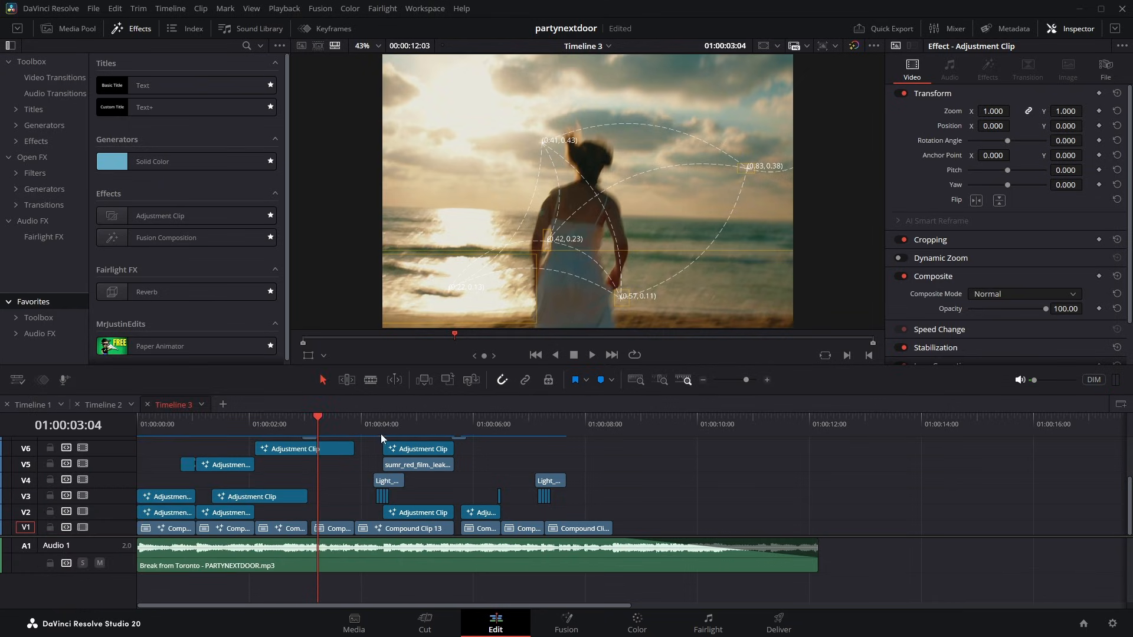
{"action": "right_click", "coordinate": [335, 526]}
{"action": "left_click", "coordinate": [405, 368]}
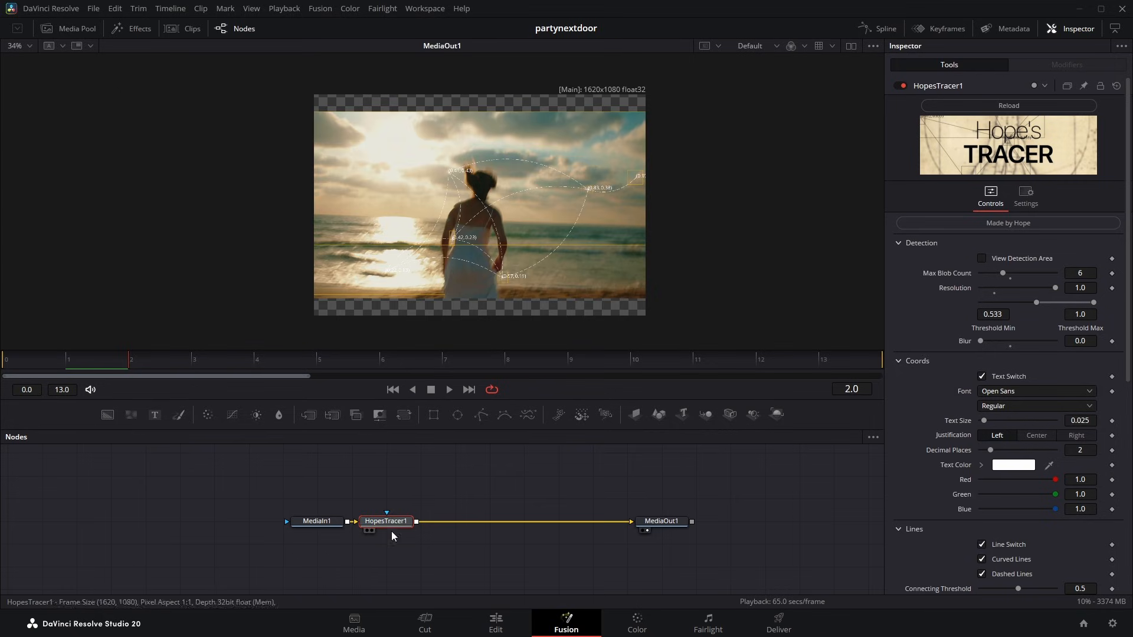
{"action": "left_click_drag", "start_coordinate": [411, 521], "coordinate": [445, 520]}
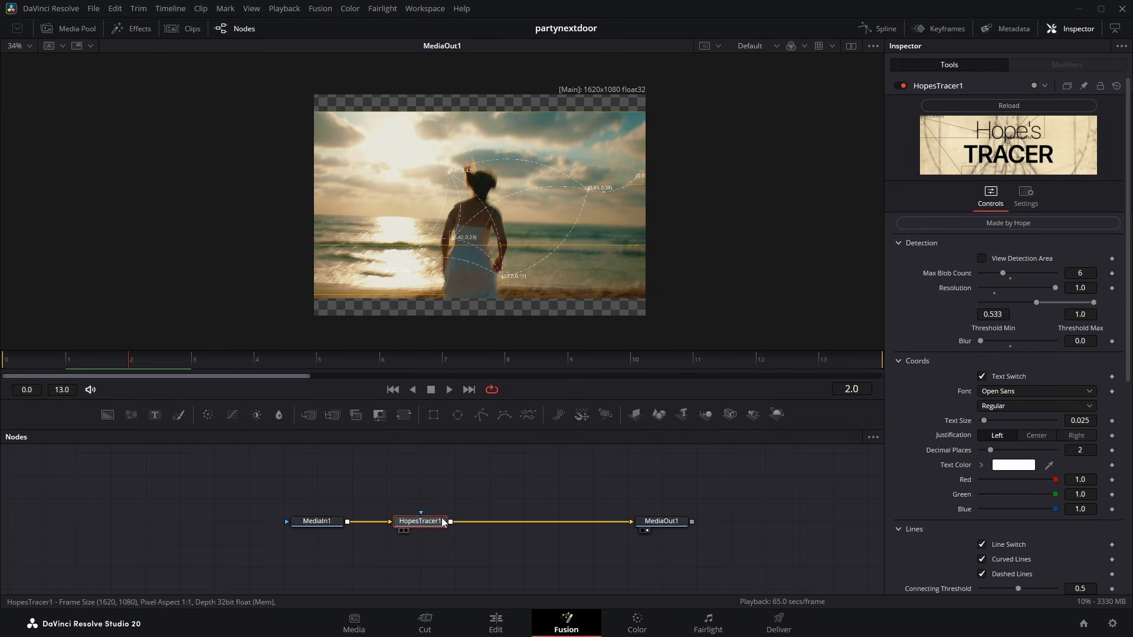
{"action": "scroll", "coordinate": [467, 219], "scroll_direction": "up", "scroll_amount": 1}
{"action": "key", "text": "space"}
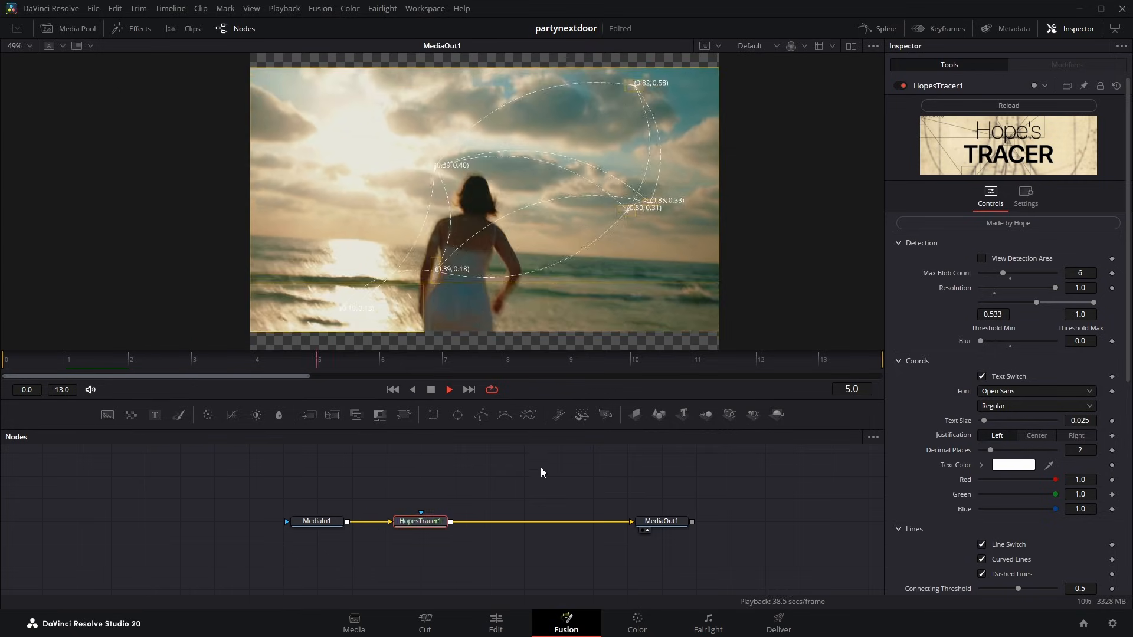